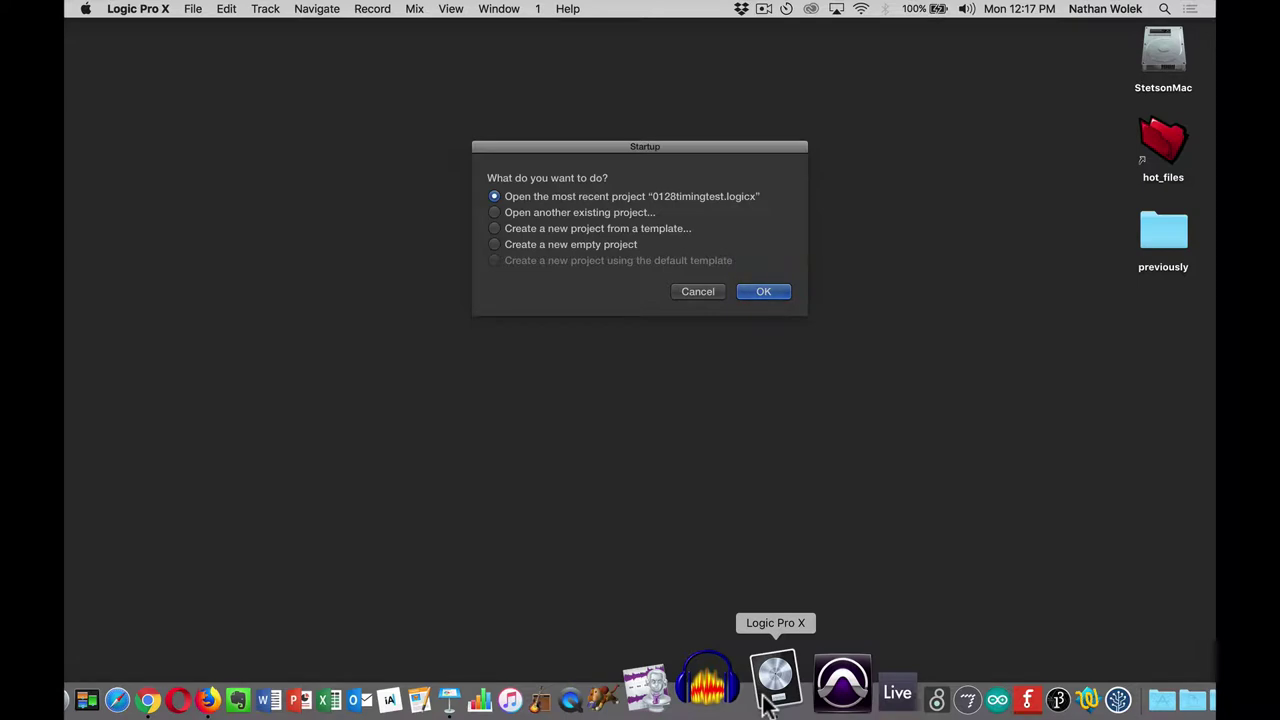
Cancel the Logic Pro X startup dialog so no project opens.
{"action": "left_click", "coordinate": [698, 294]}
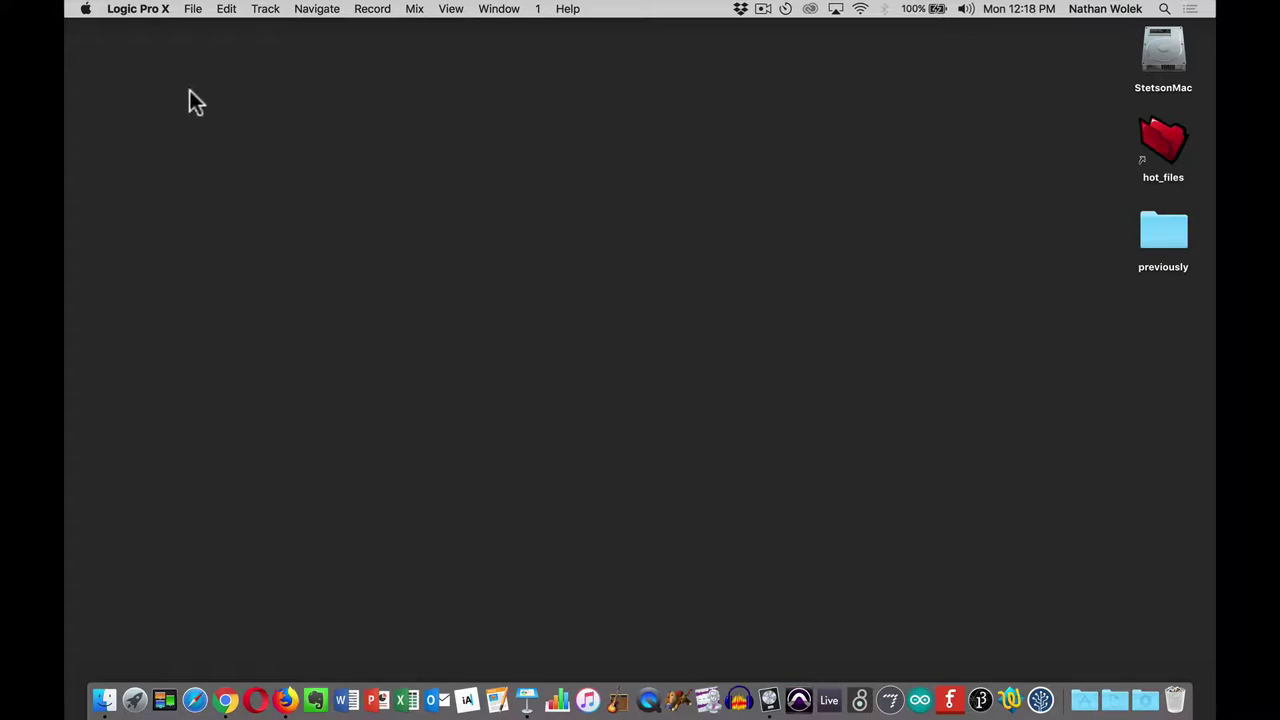
{"action": "left_click", "coordinate": [144, 9]}
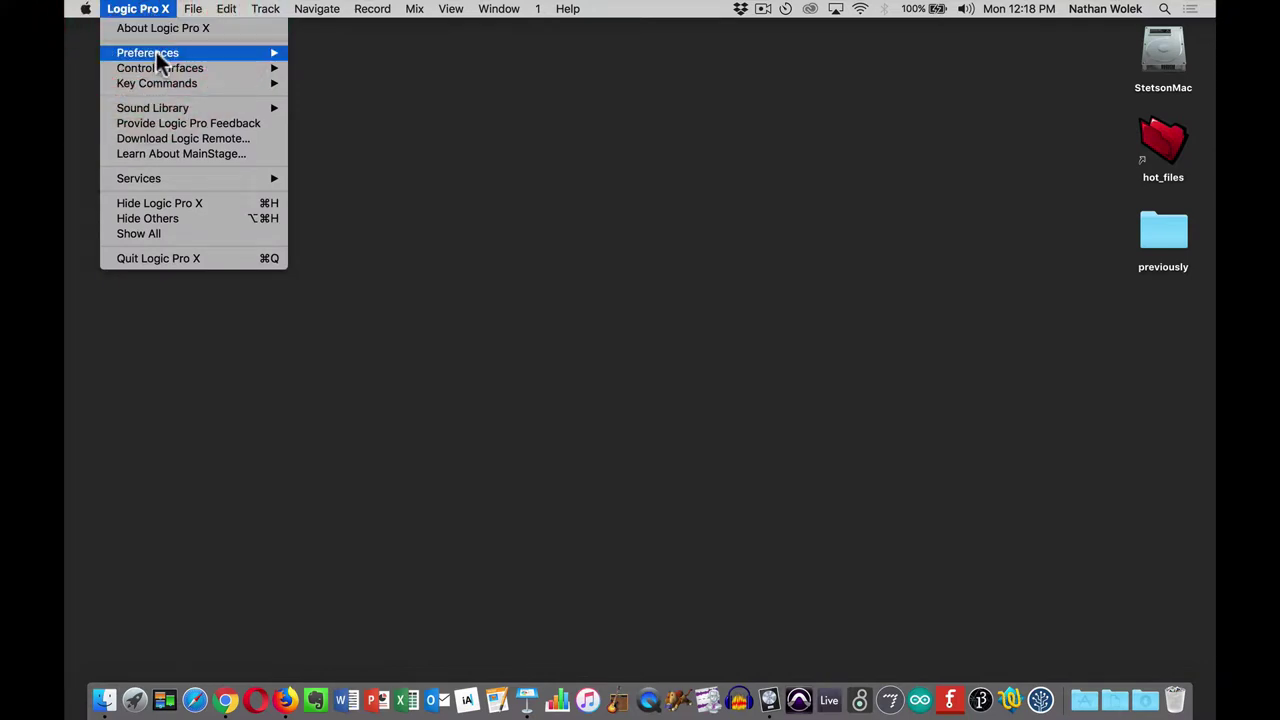
{"action": "mouse_move", "coordinate": [156, 56]}
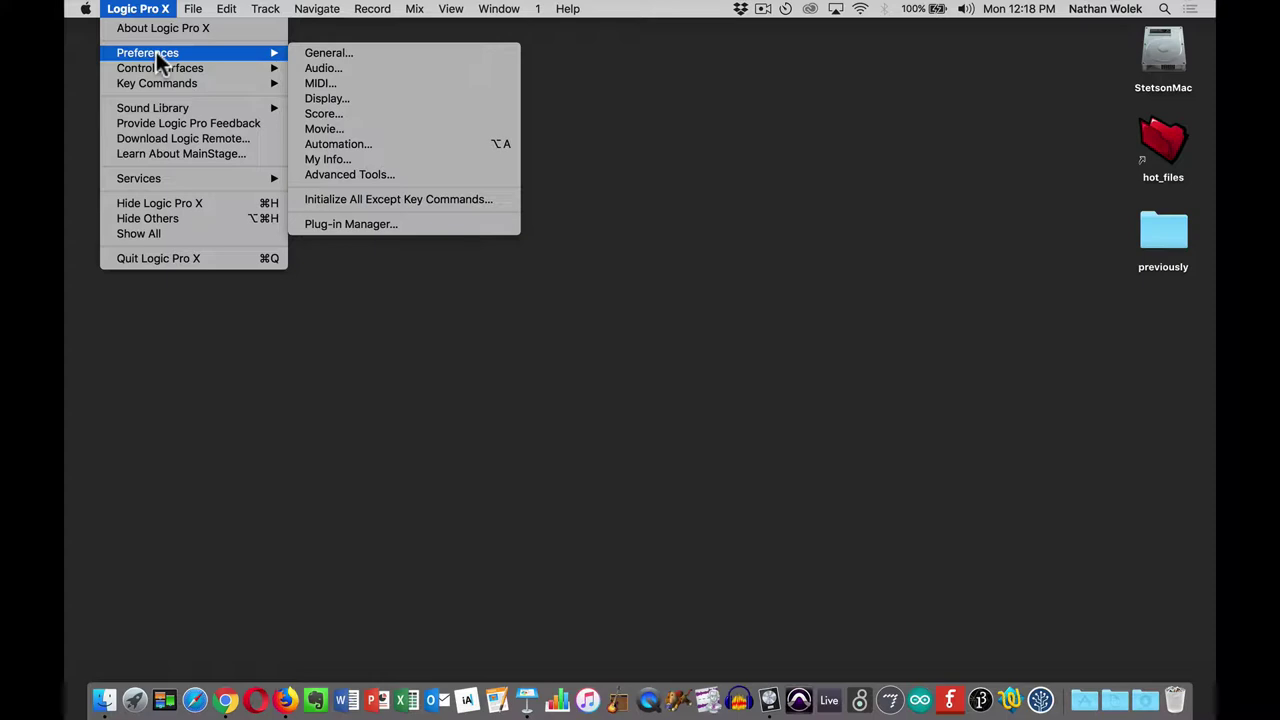
{"action": "left_click", "coordinate": [380, 53]}
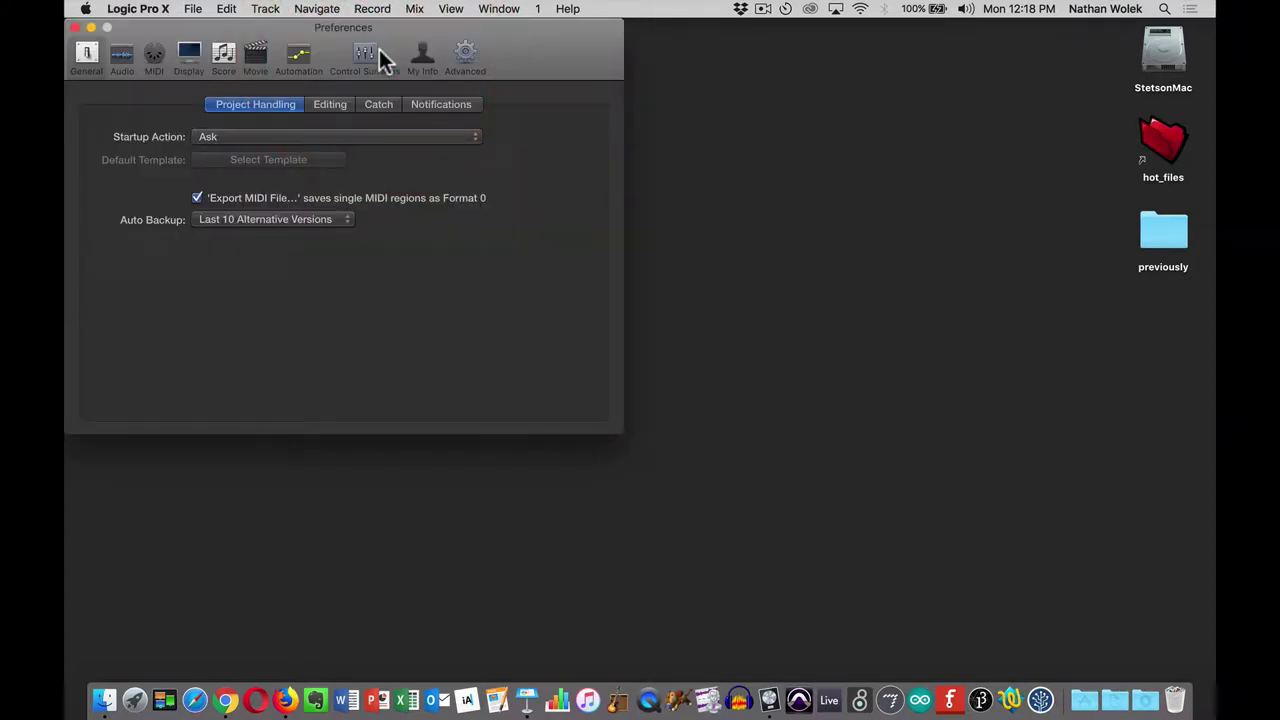
{"action": "key", "text": "alt+super+8"}
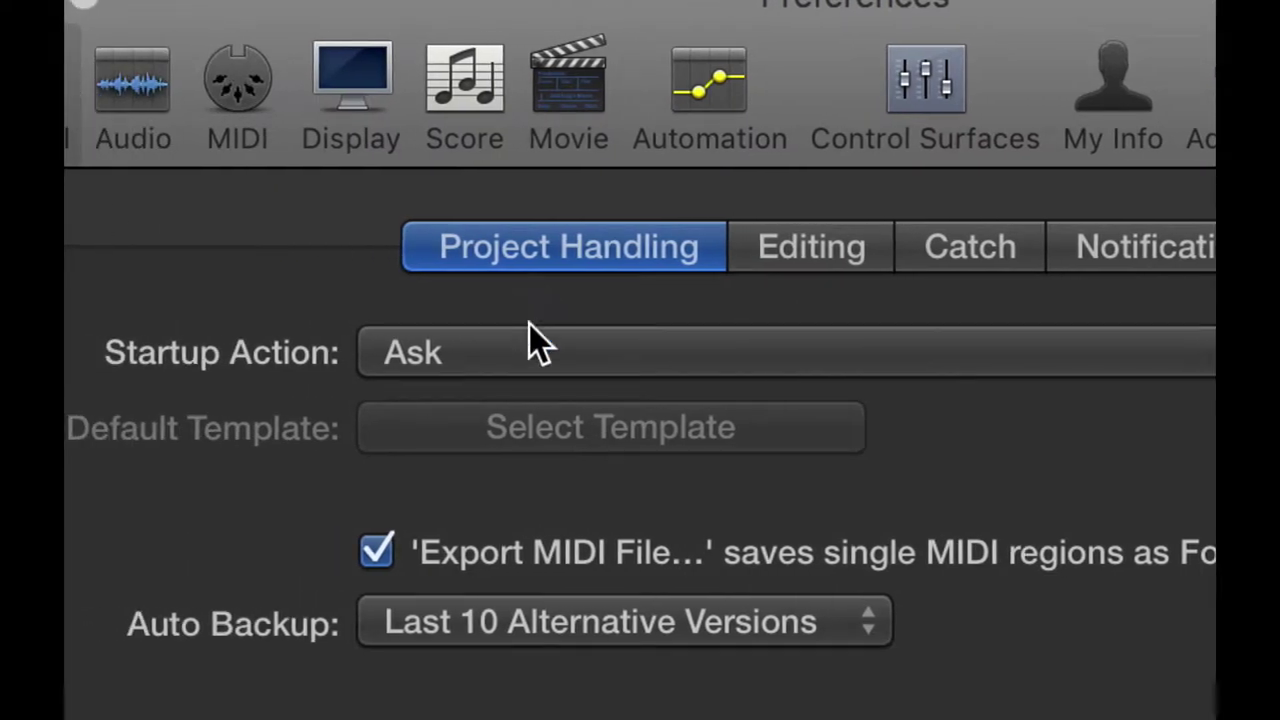
{"action": "left_click", "coordinate": [521, 352]}
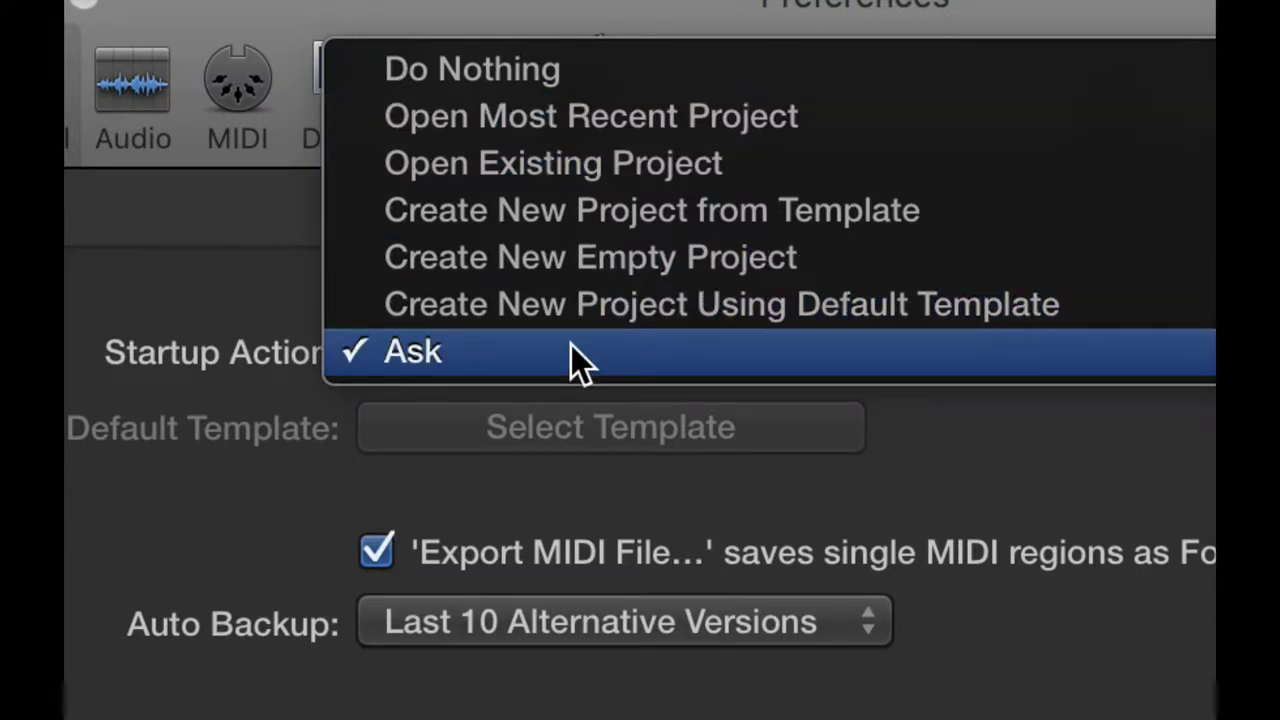
{"action": "left_click", "coordinate": [571, 345]}
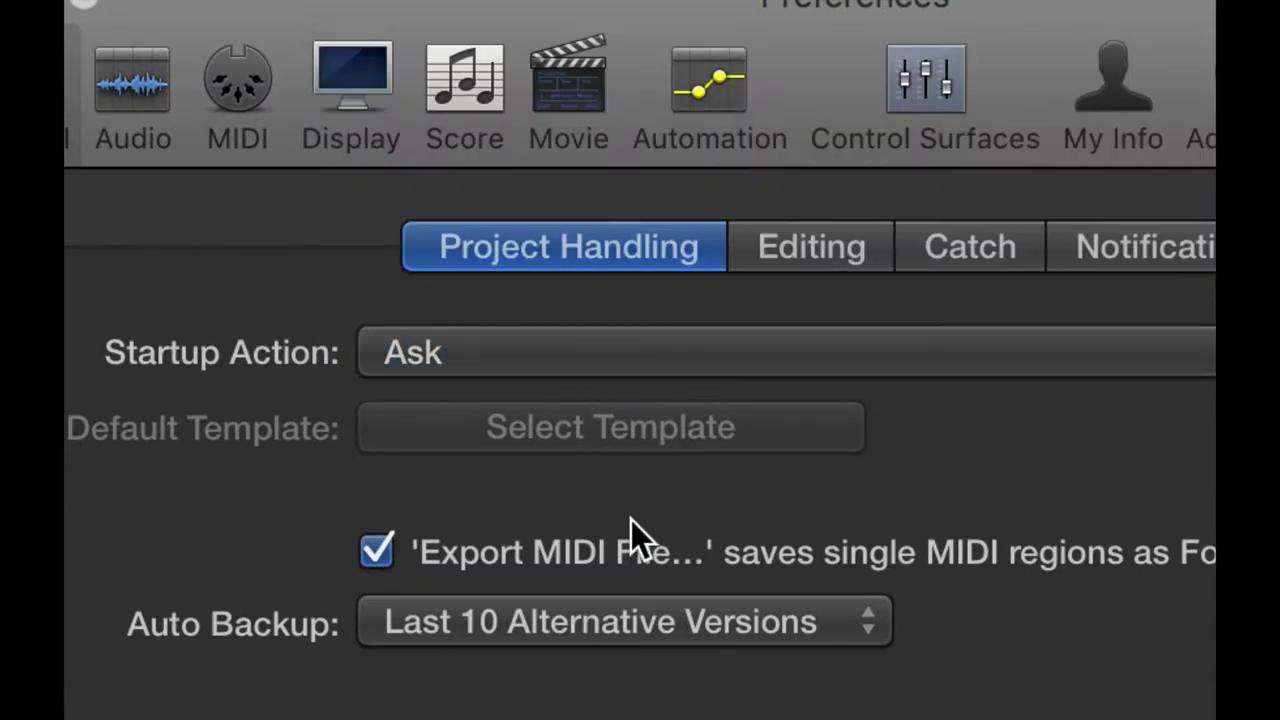
{"action": "key", "text": "alt+super+8"}
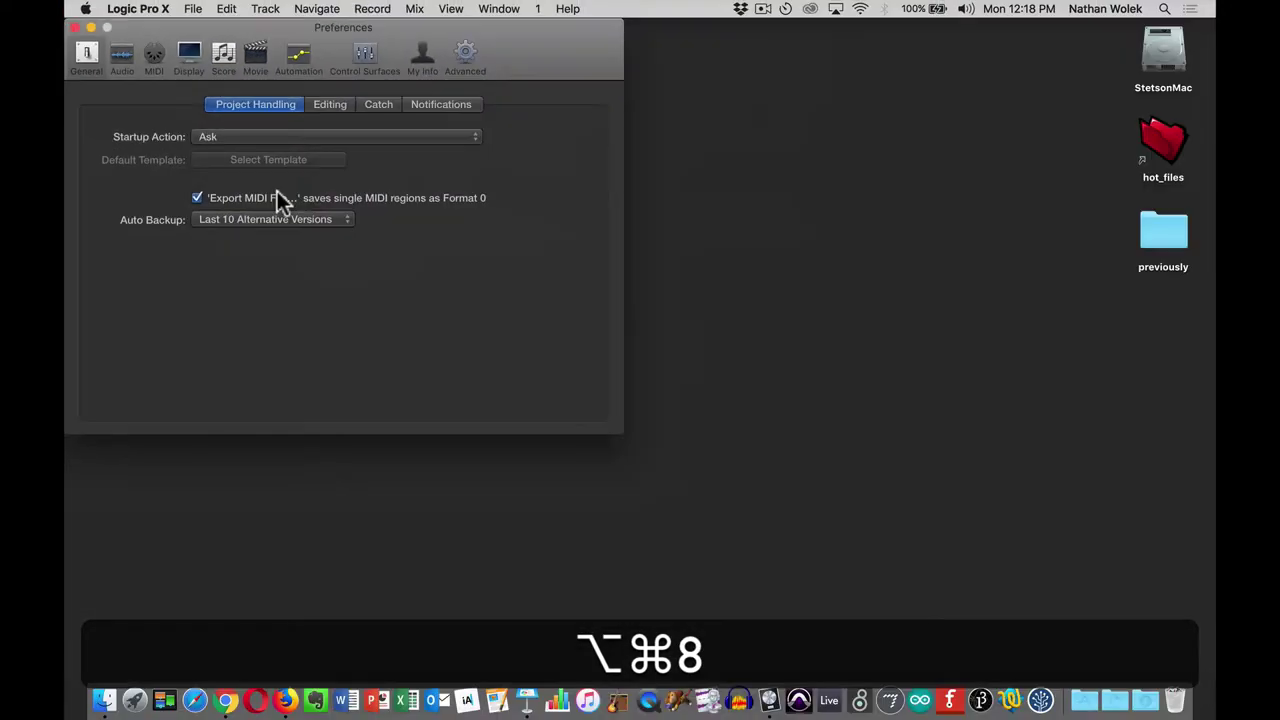
Close the preferences window and quit Logic Pro X.
{"action": "left_click", "coordinate": [74, 27]}
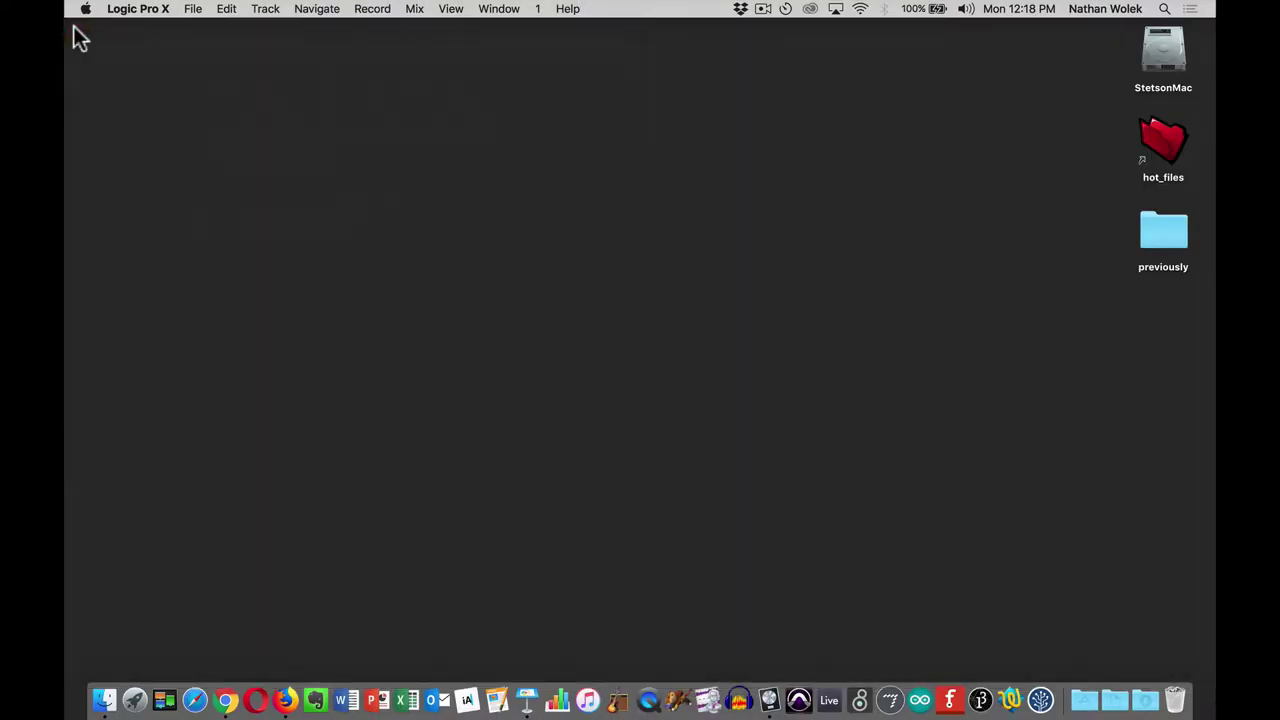
{"action": "left_click", "coordinate": [160, 12]}
{"action": "key", "text": "super+q"}
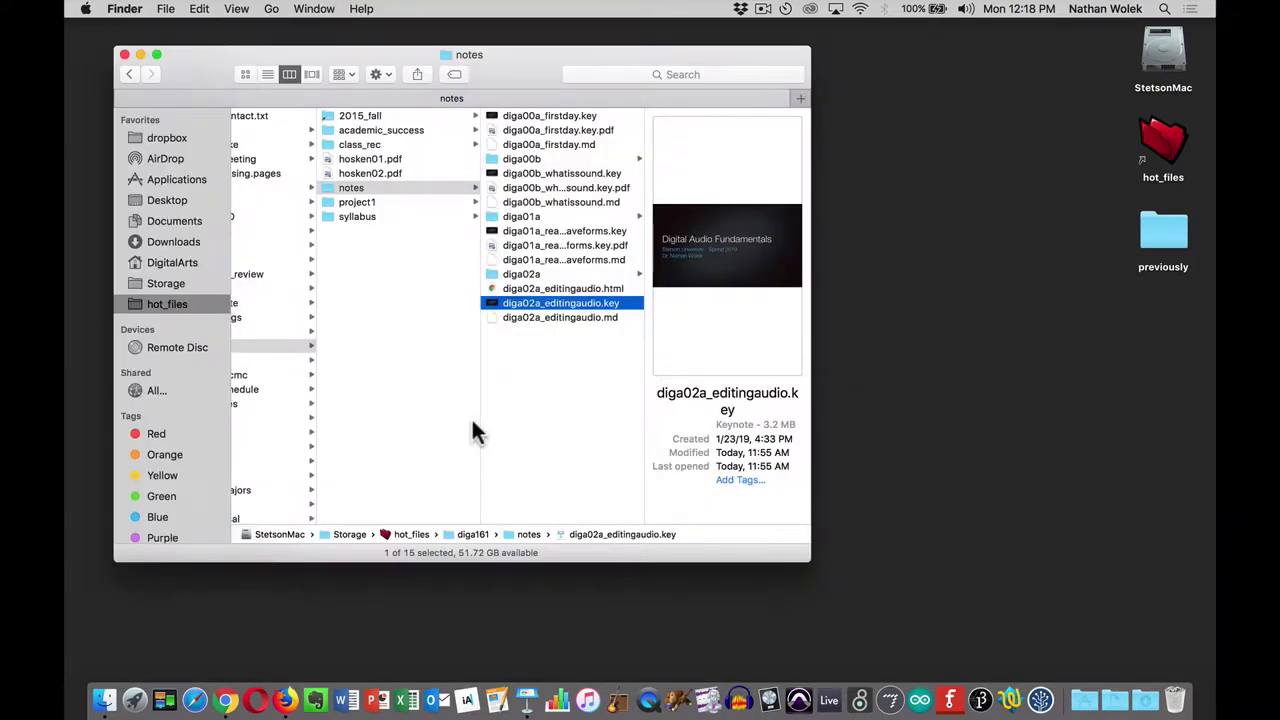
Relaunch Logic Pro X from the Dock and hide Finder to get back to the Startup dialog.
{"action": "left_click", "coordinate": [766, 698]}
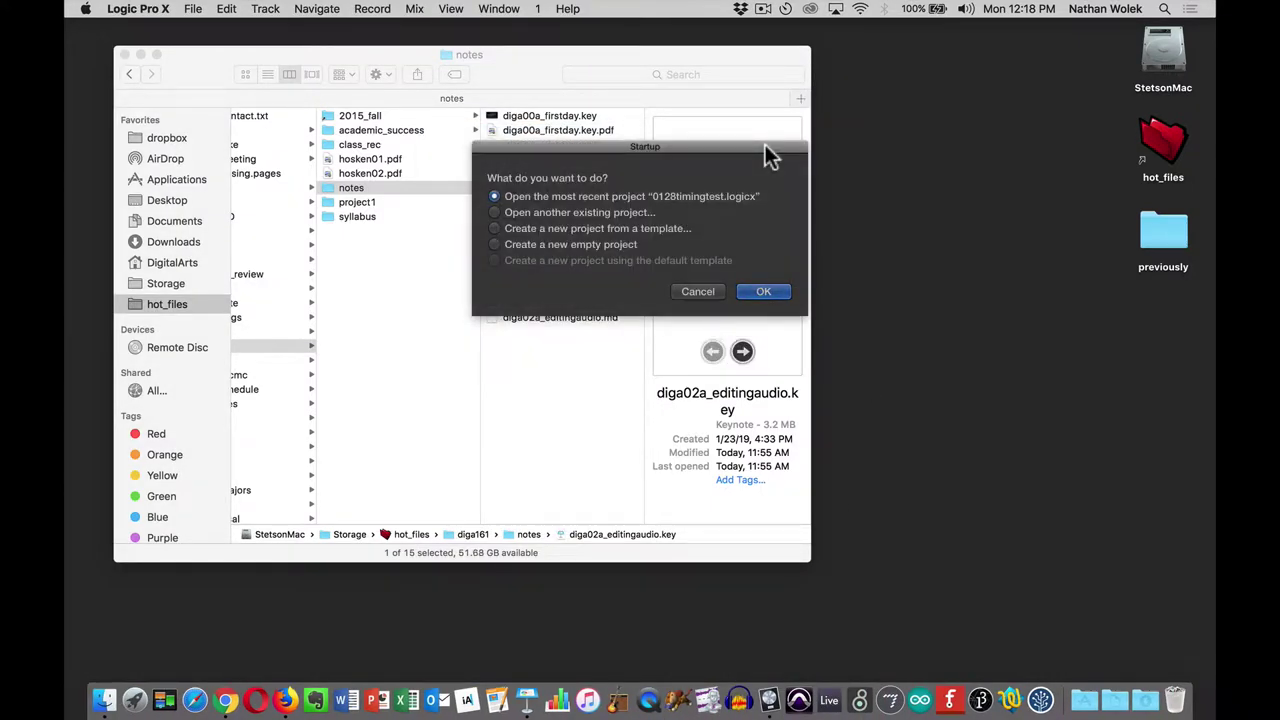
{"action": "left_click", "coordinate": [519, 63]}
{"action": "key", "text": "super+h"}
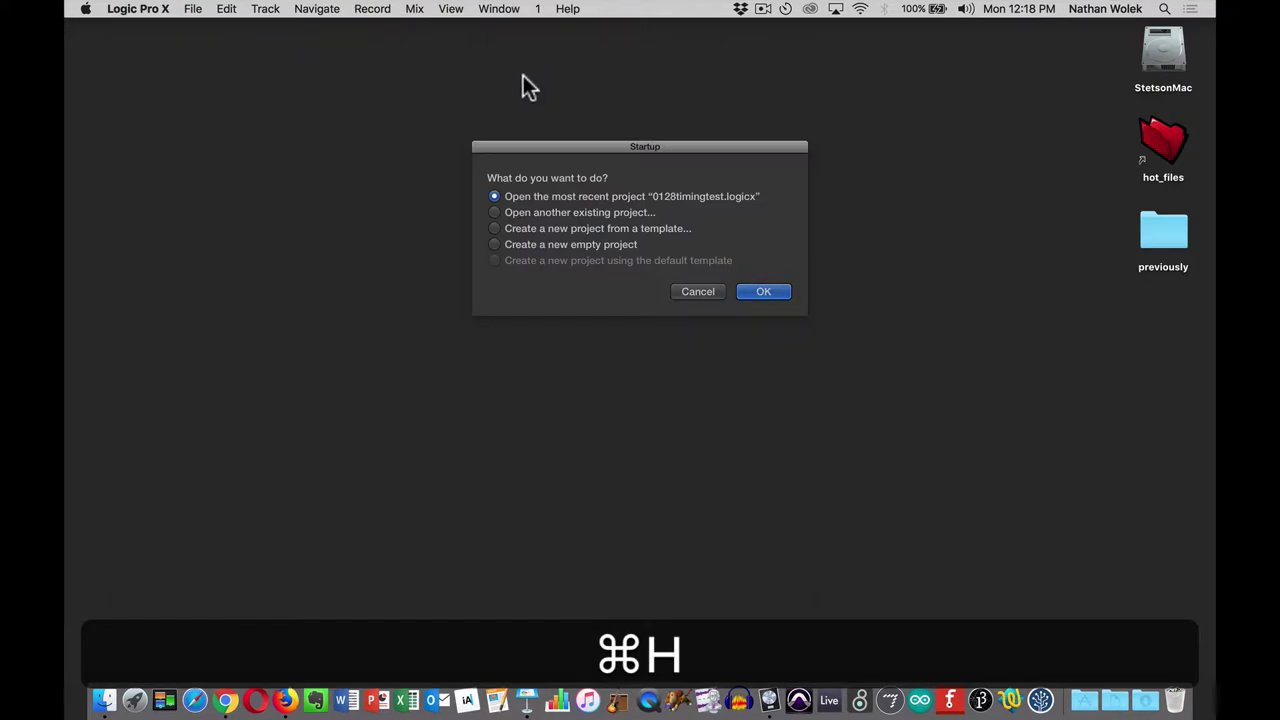
{"action": "key", "text": "alt+super+8"}
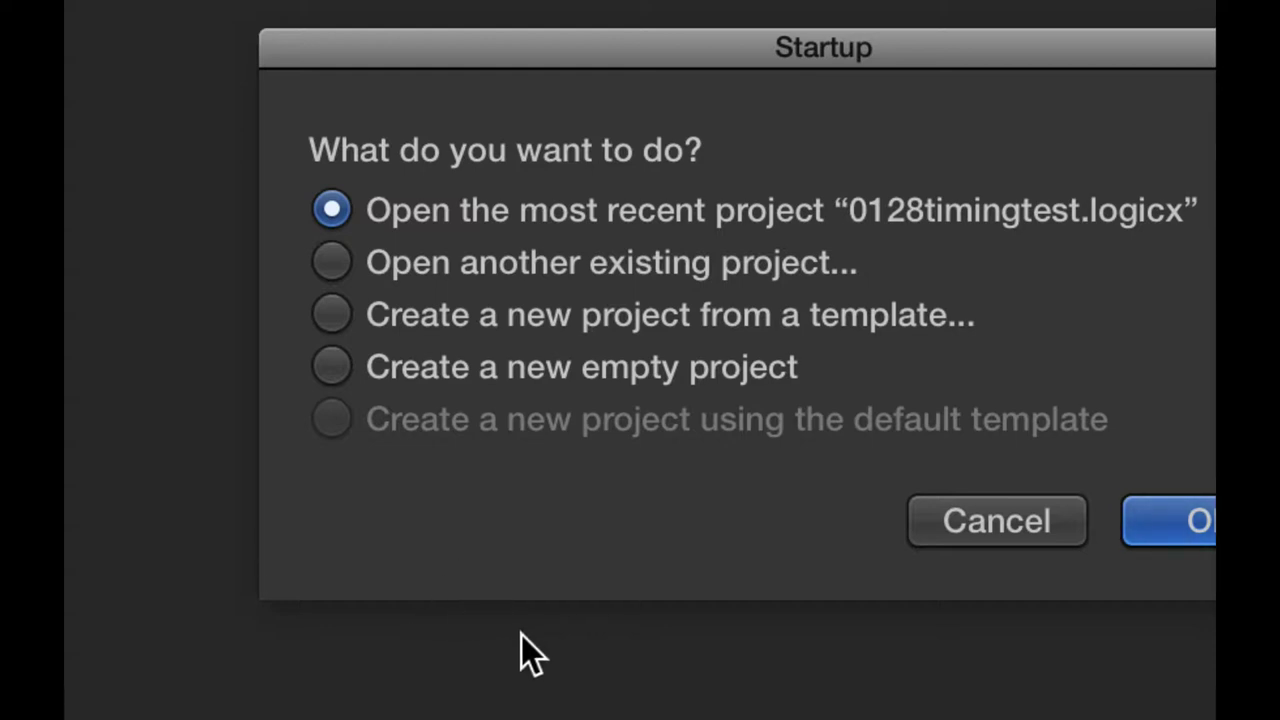
Create a new empty project with one audio track, Audio 1.
{"action": "left_click", "coordinate": [331, 366]}
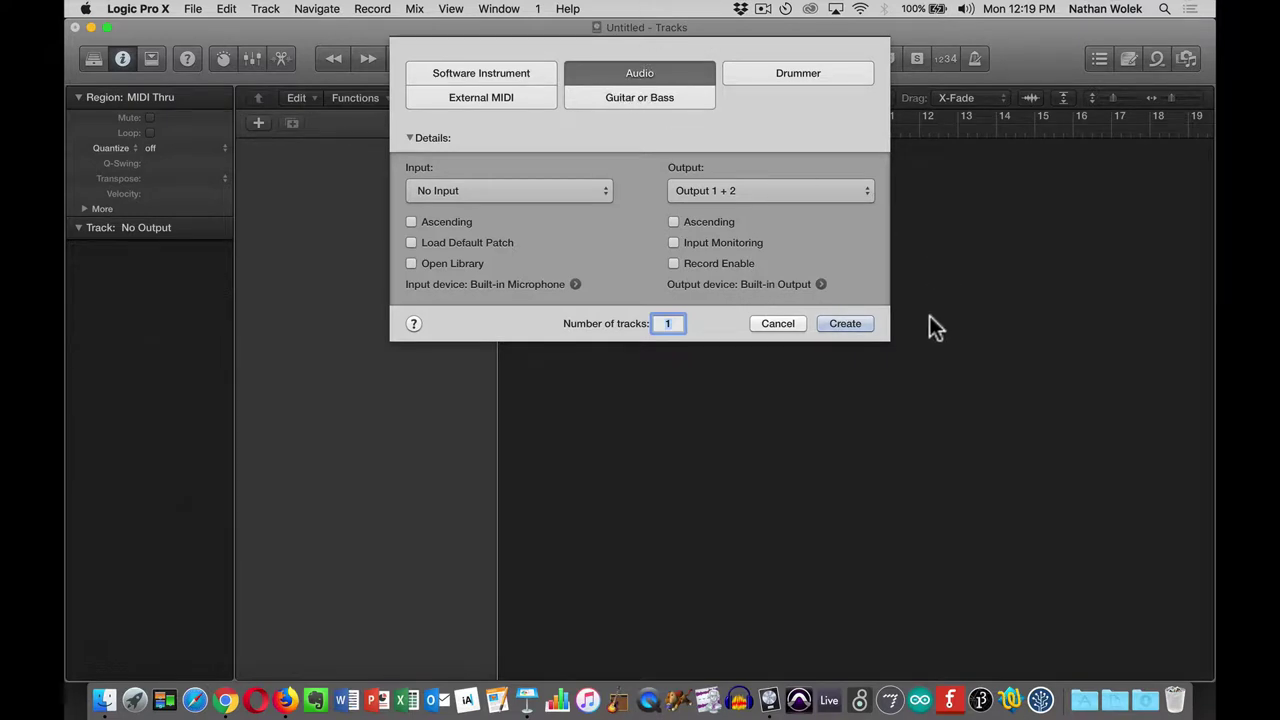
{"action": "left_click", "coordinate": [842, 321]}
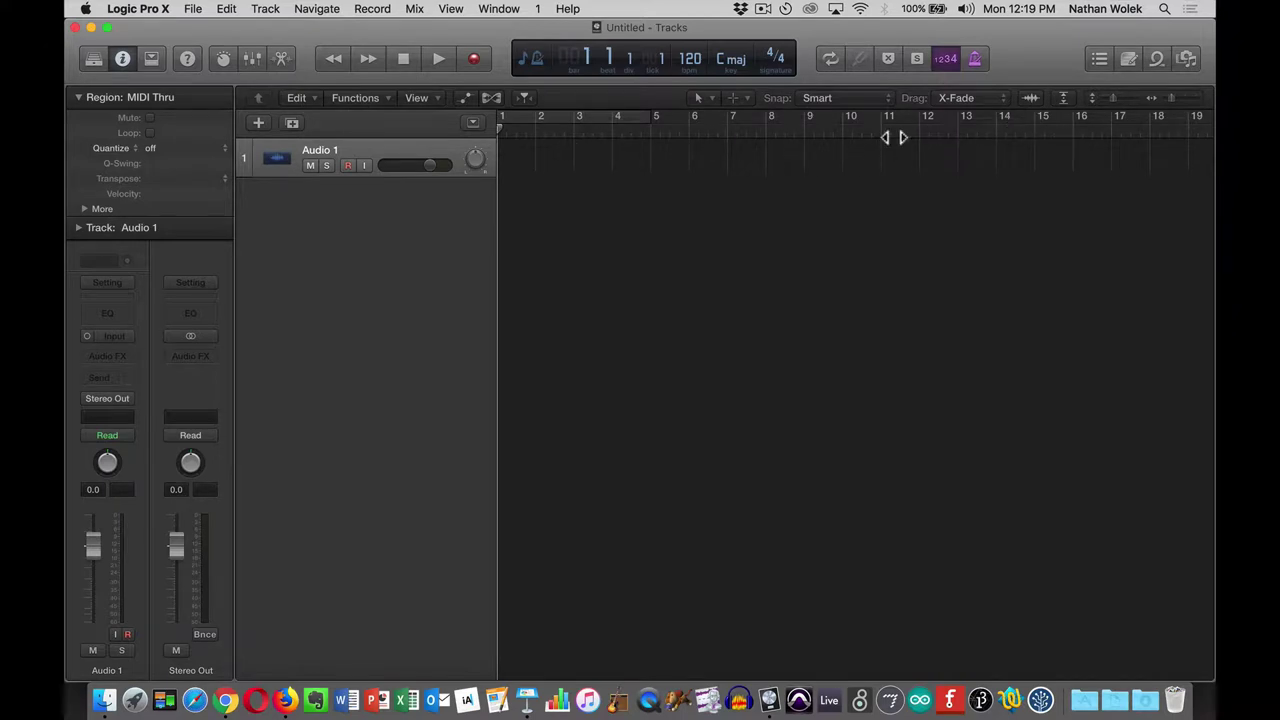
Uncheck Record > Use Musical Grid so the ruler counts clock time from 1:00:00.
{"action": "left_click", "coordinate": [193, 12]}
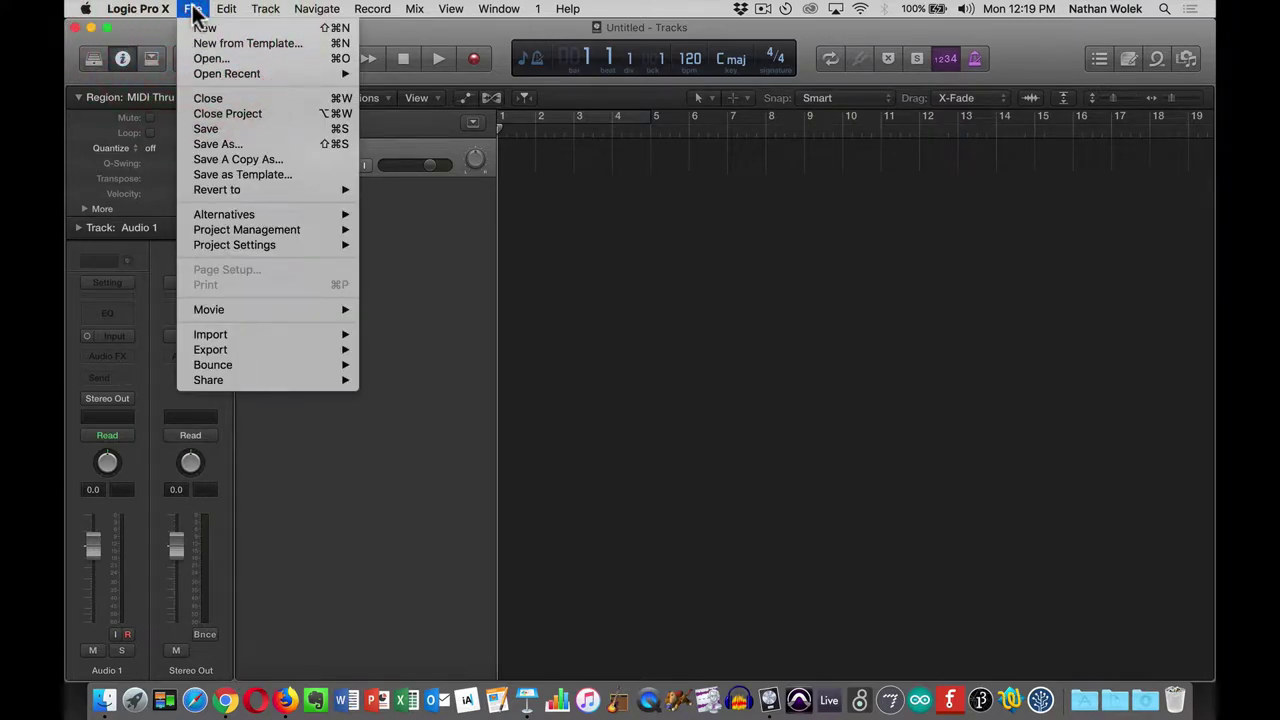
{"action": "mouse_move", "coordinate": [236, 248]}
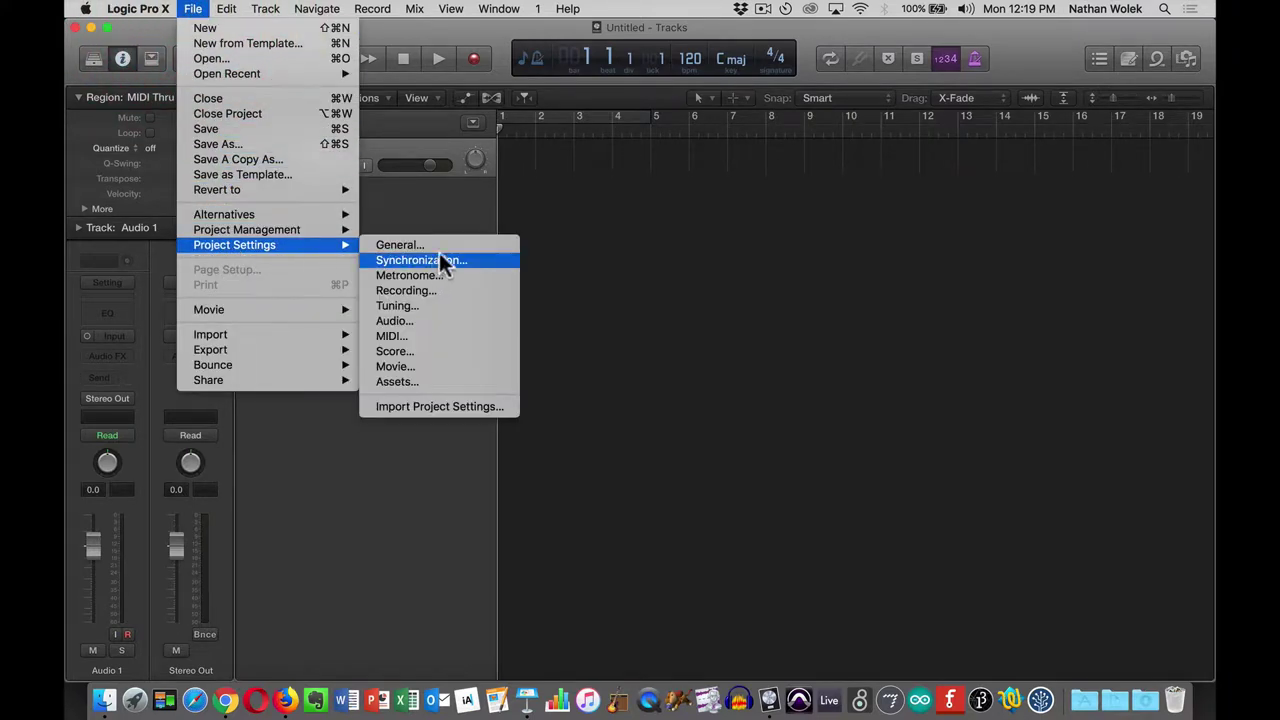
{"action": "key", "text": "alt+super+8"}
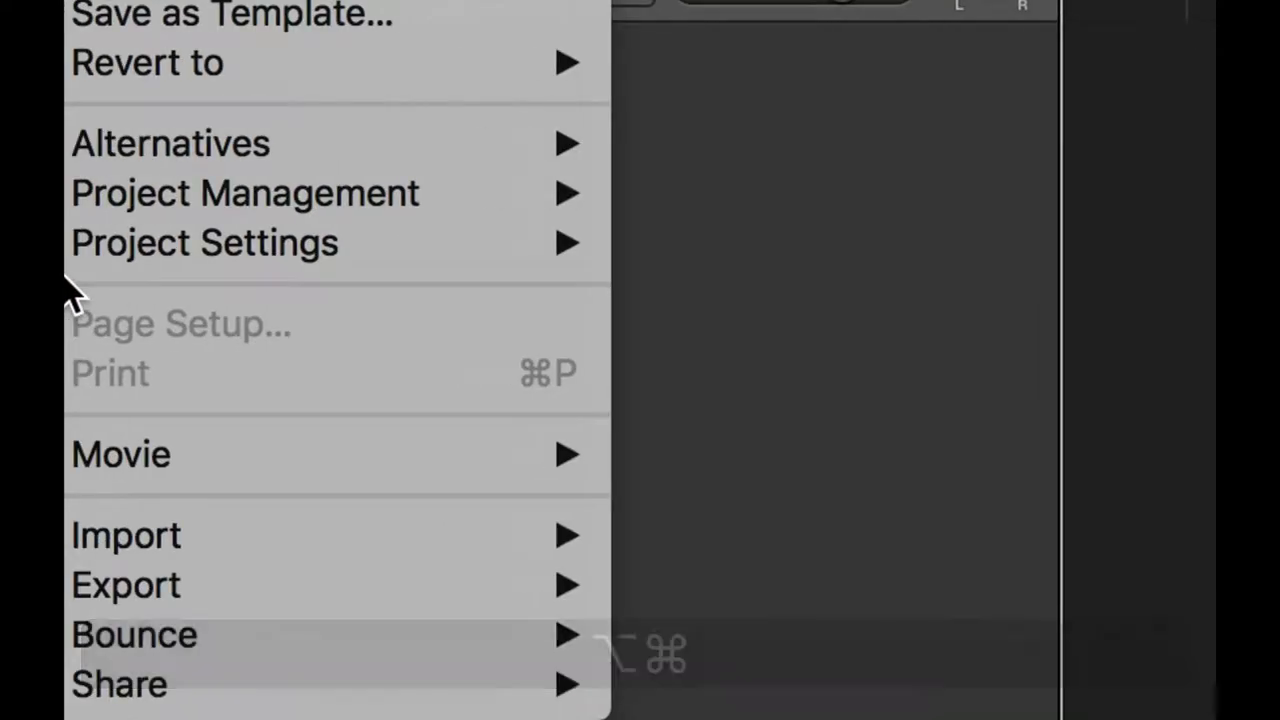
{"action": "mouse_move", "coordinate": [110, 241]}
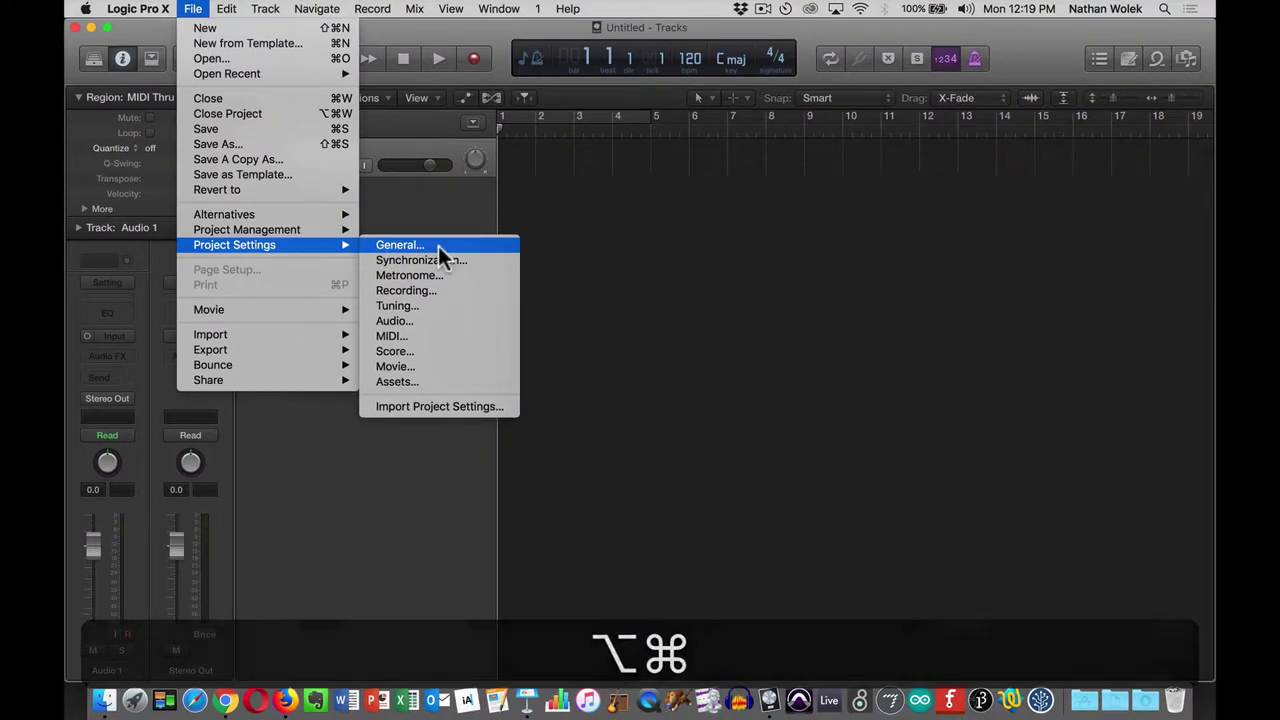
{"action": "mouse_move", "coordinate": [318, 8]}
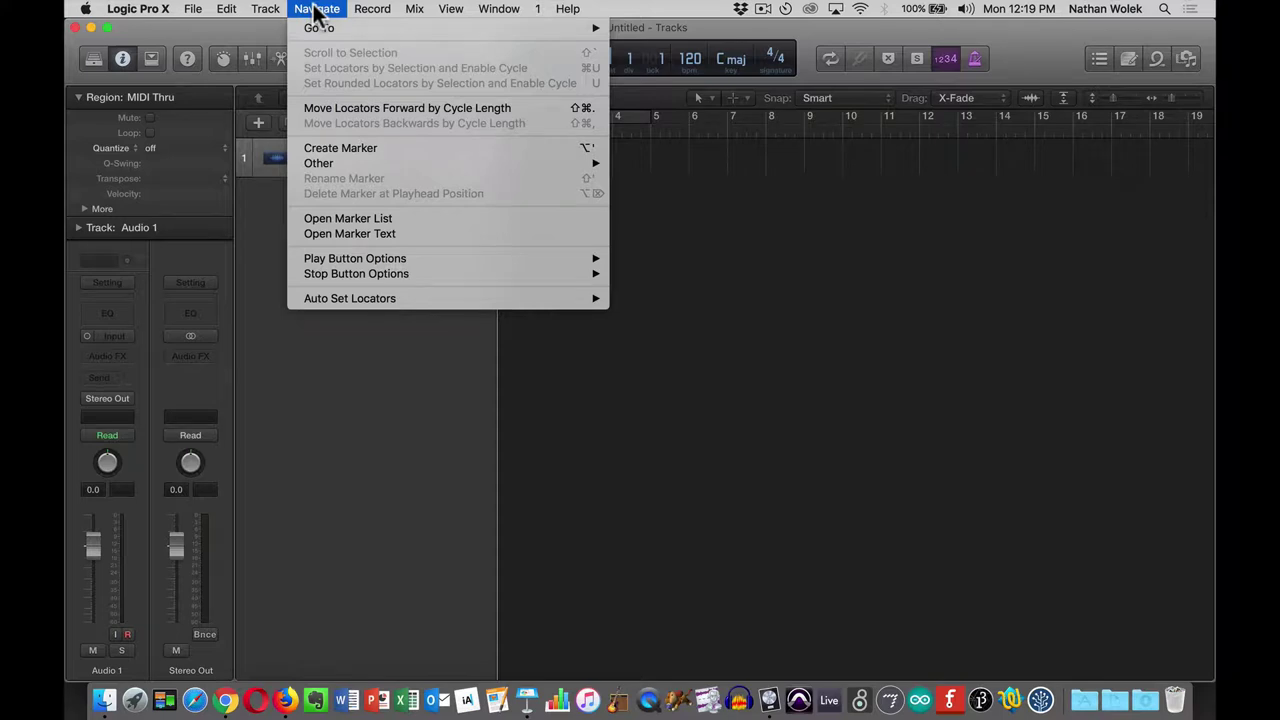
{"action": "mouse_move", "coordinate": [373, 8]}
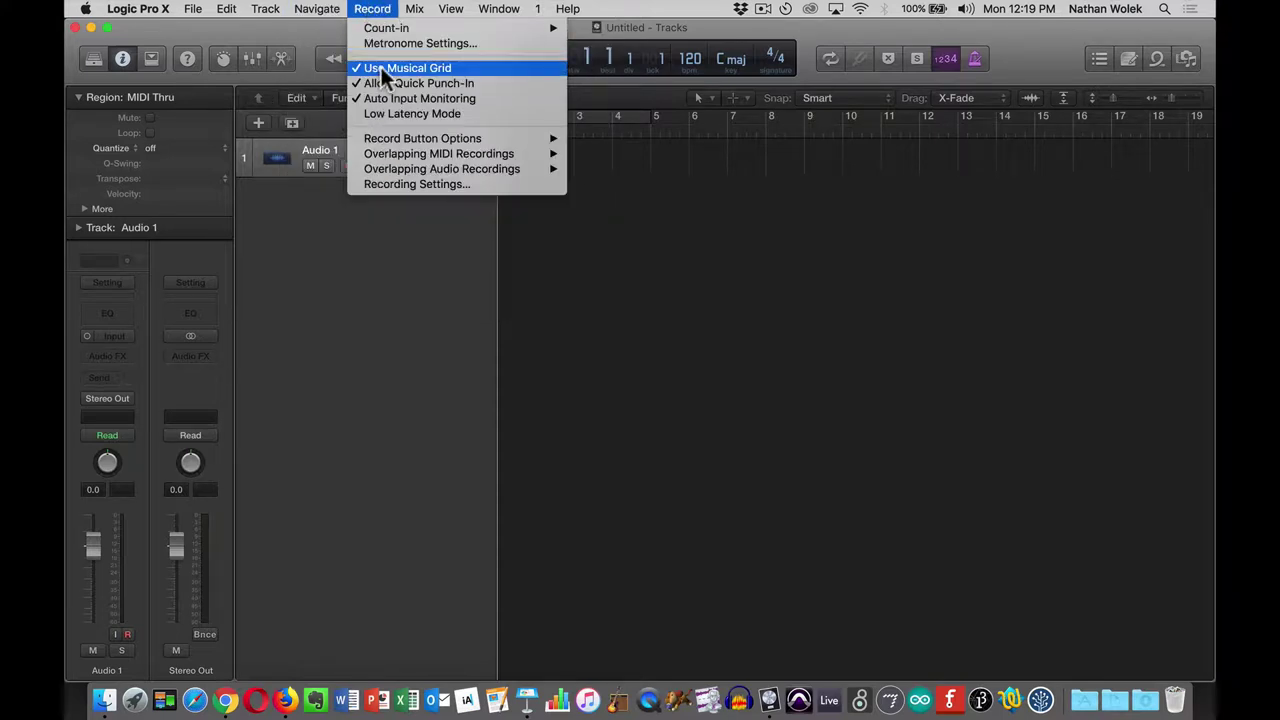
{"action": "left_click", "coordinate": [378, 9]}
{"action": "key", "text": "alt+super+8"}
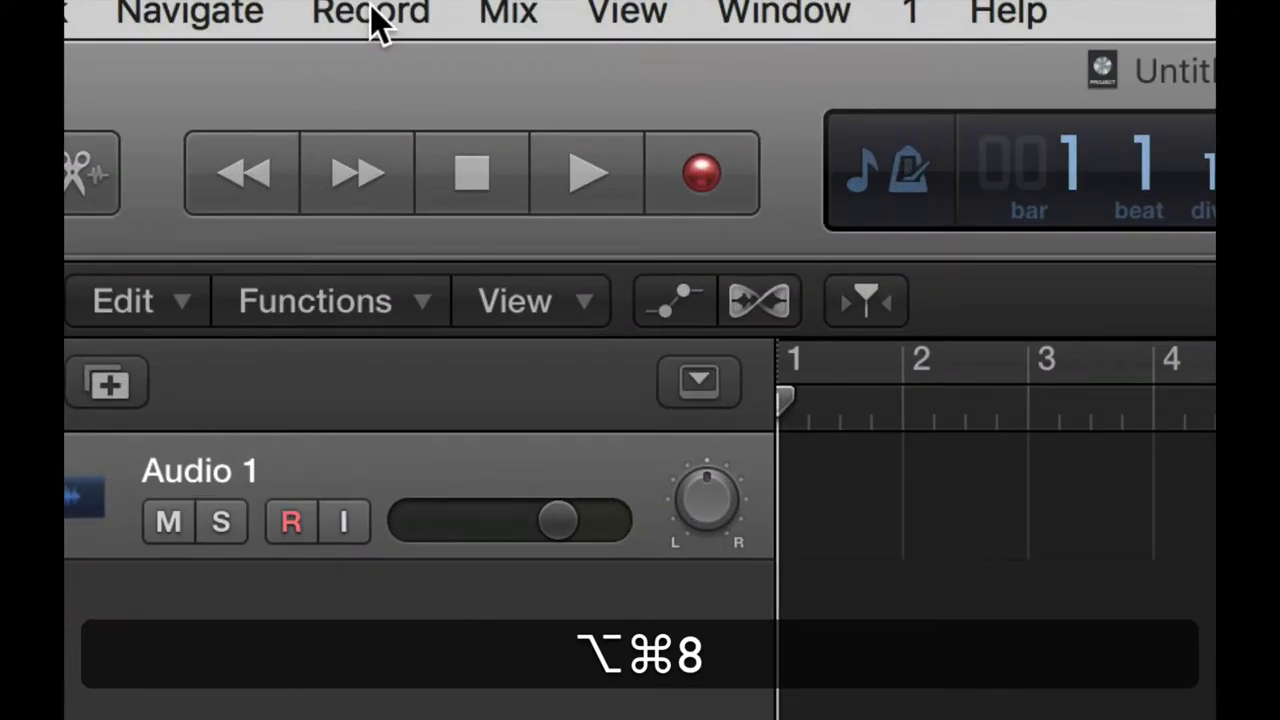
{"action": "left_click", "coordinate": [373, 9]}
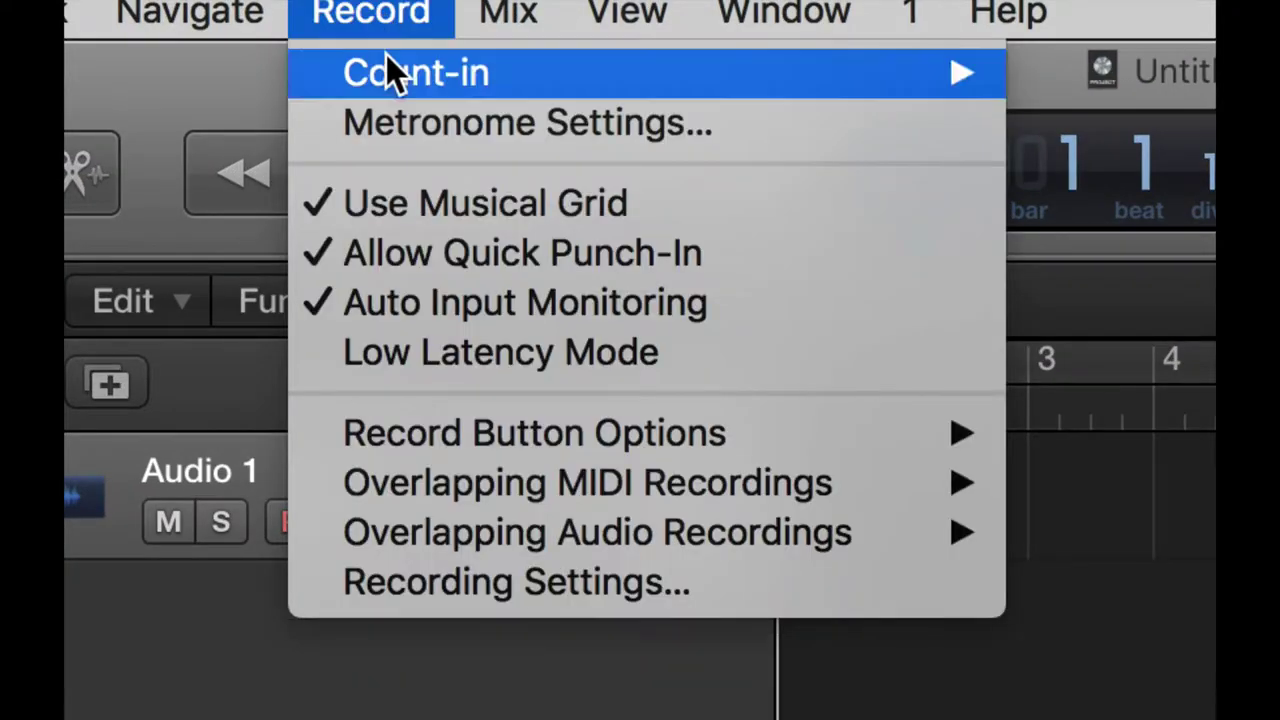
{"action": "left_click", "coordinate": [527, 203]}
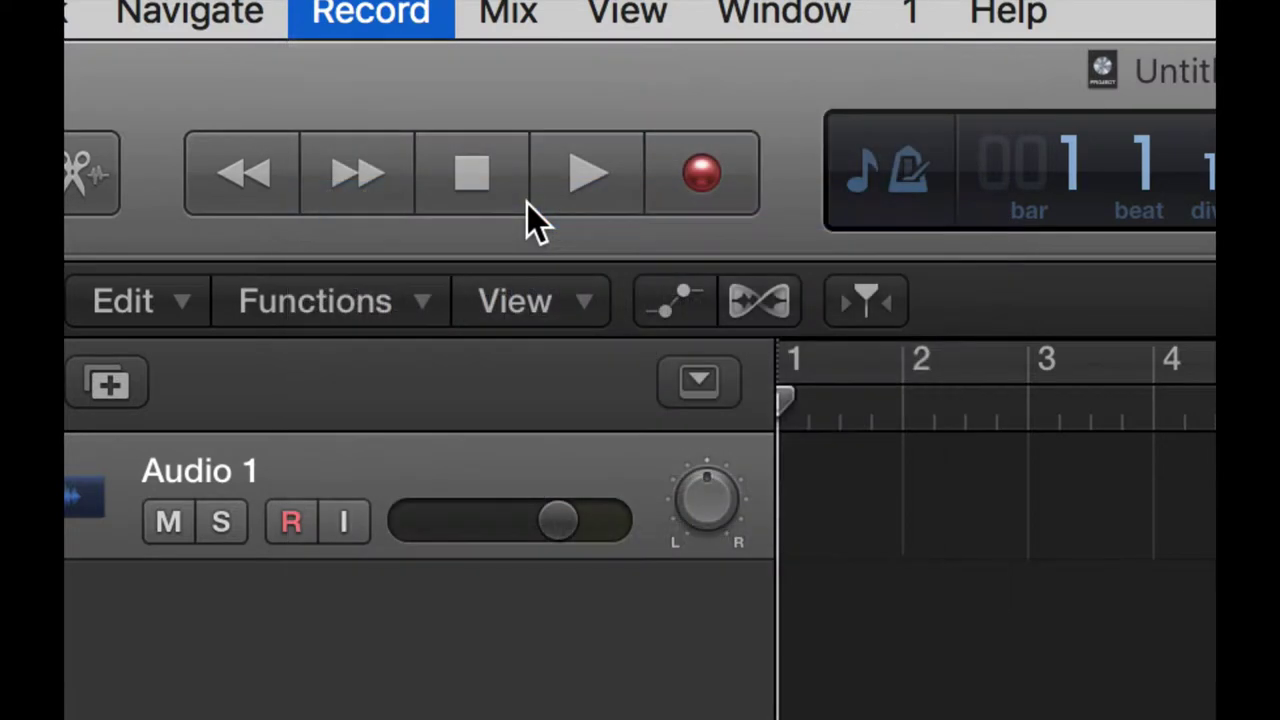
{"action": "key", "text": "alt+super+8"}
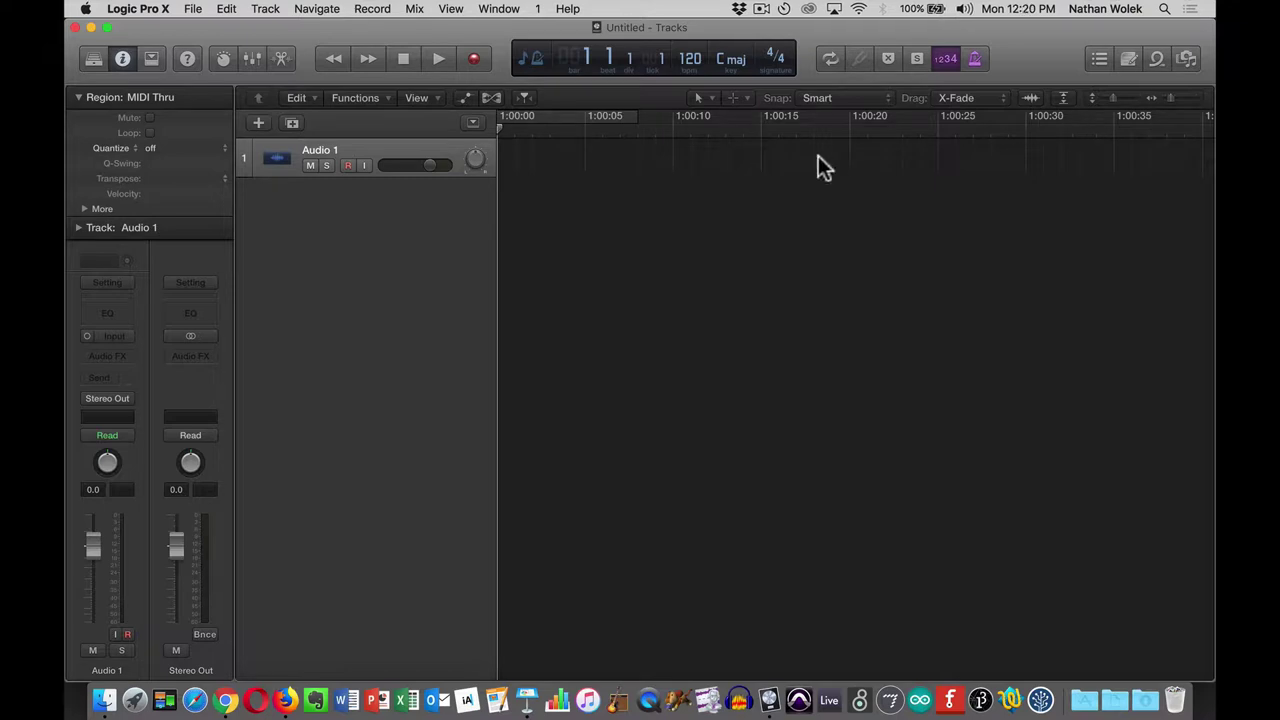
Save the untitled project to the Desktop under the name '0128inclass'.
{"action": "key", "text": "super+s"}
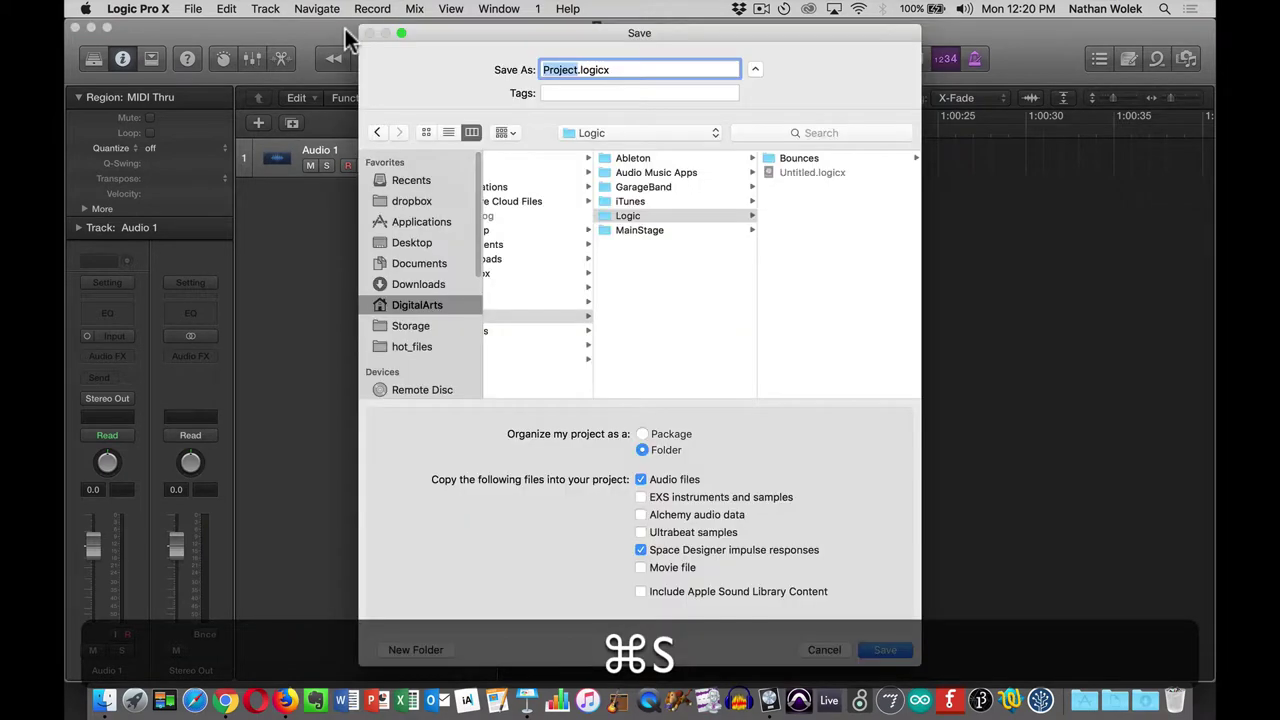
{"action": "key", "text": "super+d"}
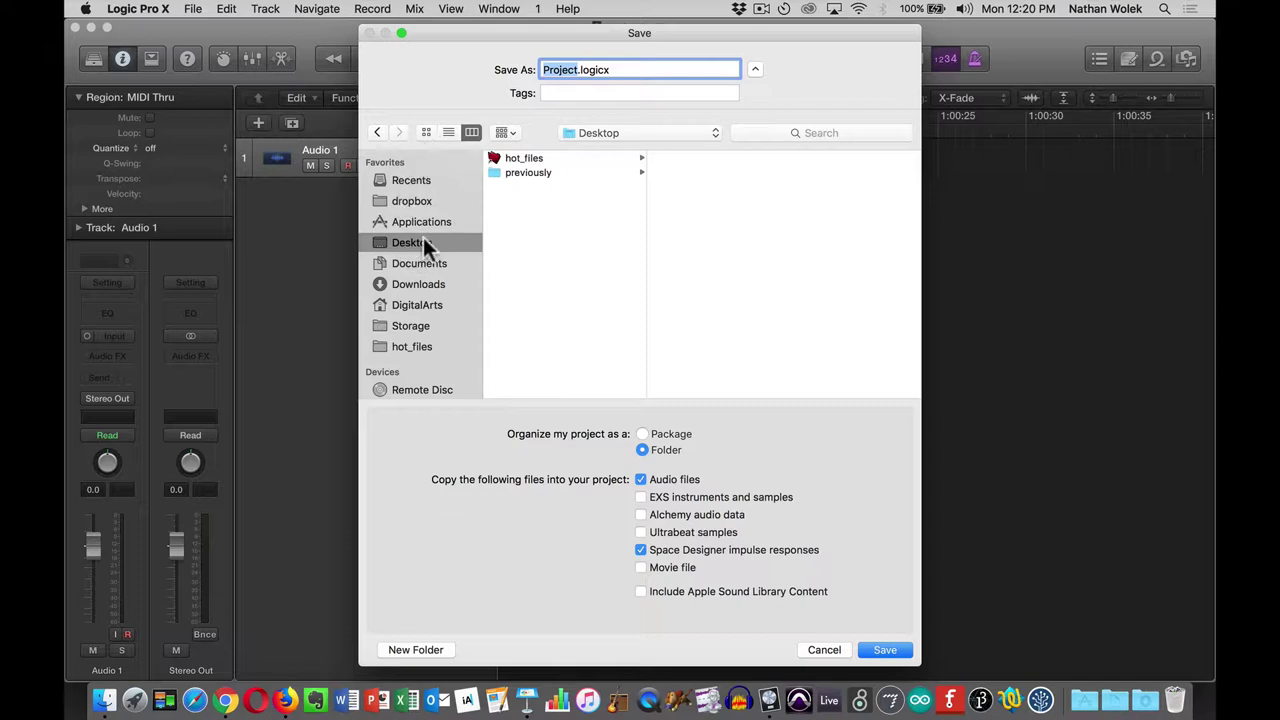
{"action": "key", "text": "super+d"}
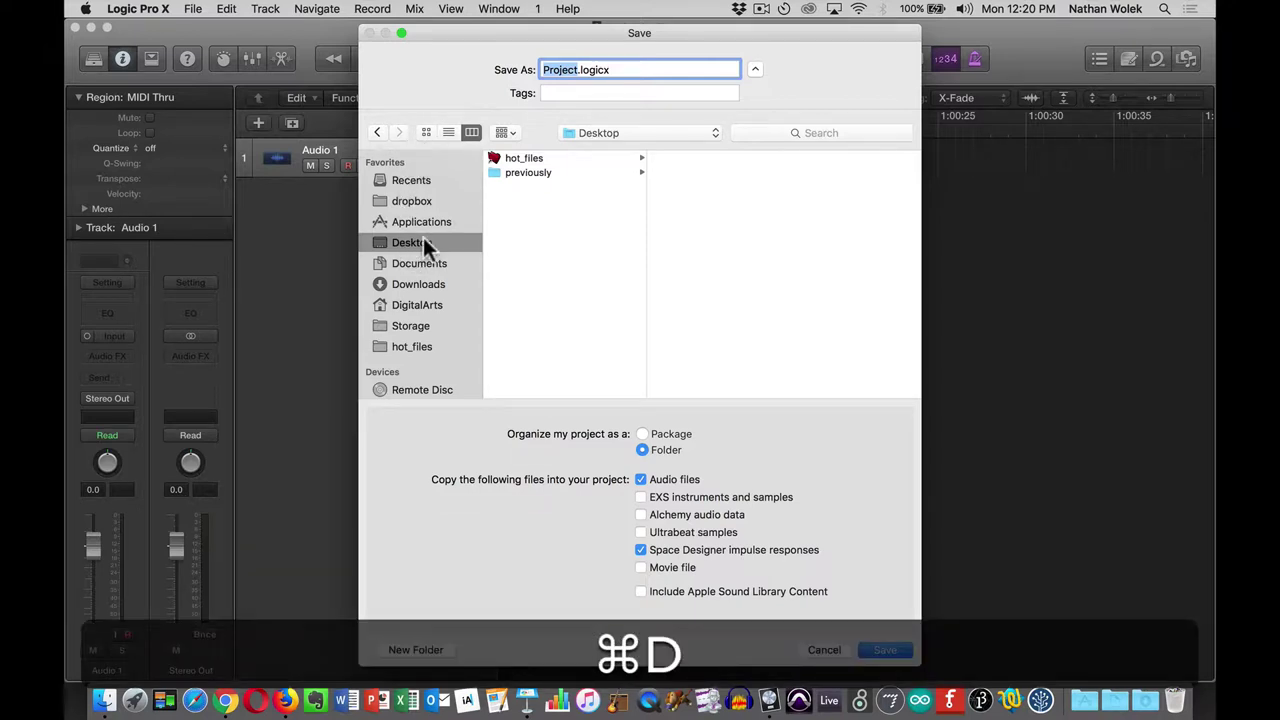
{"action": "type", "text": "Eagles"}
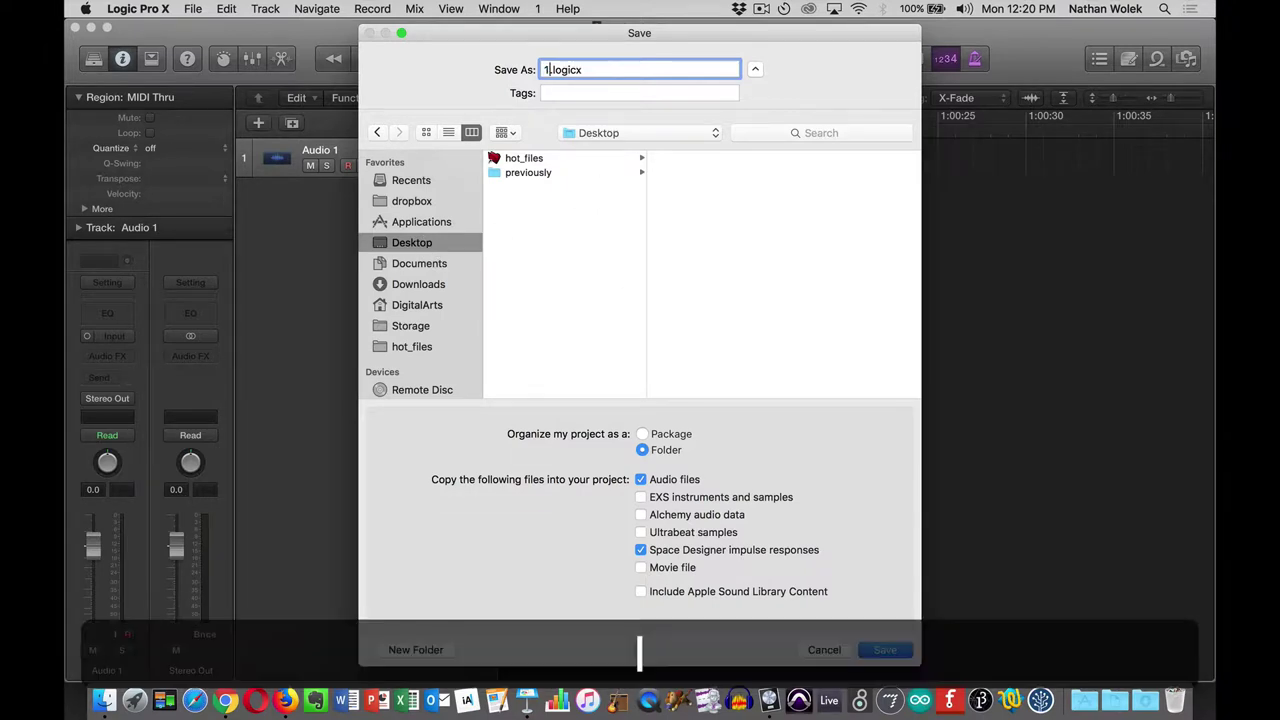
{"action": "key", "text": "BackSpace"}
{"action": "key", "text": "BackSpace"}
{"action": "key", "text": "BackSpace"}
{"action": "key", "text": "BackSpace"}
{"action": "key", "text": "BackSpace"}
{"action": "key", "text": "BackSpace"}
{"action": "key", "text": "BackSpace"}
{"action": "type", "text": "0128"}
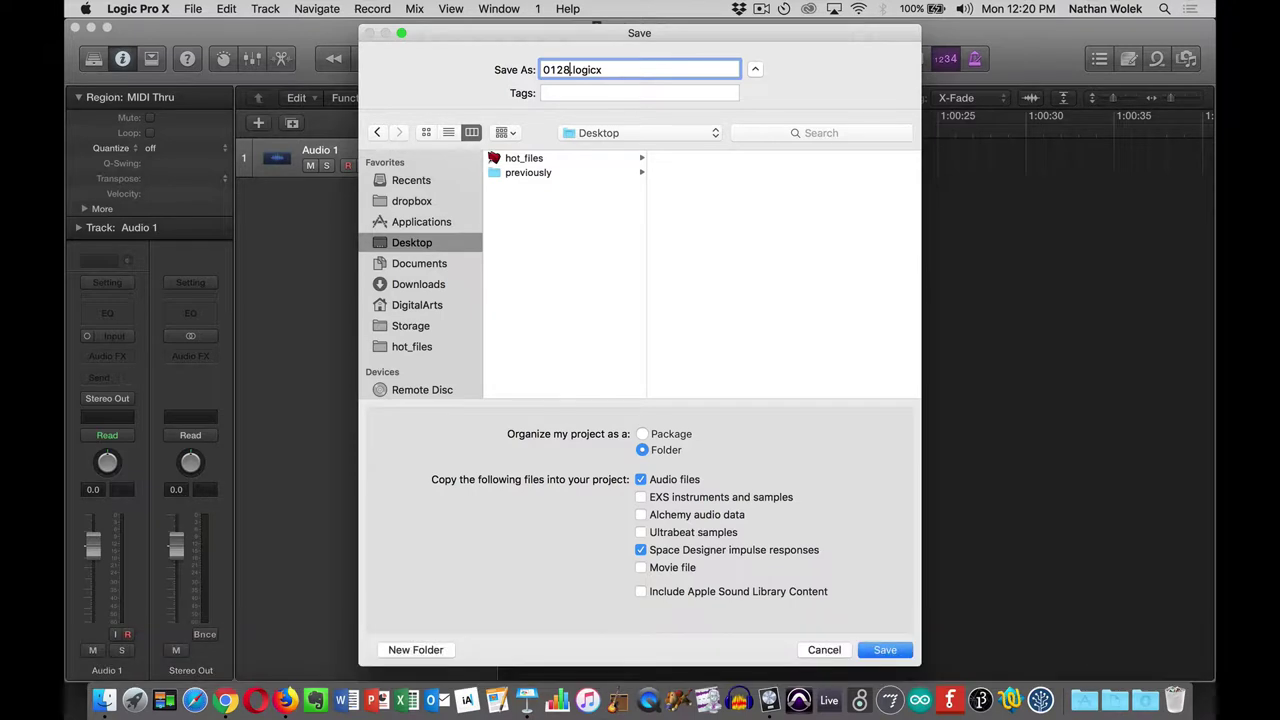
{"action": "type", "text": "d"}
{"action": "key", "text": "BackSpace"}
{"action": "type", "text": "inclass"}
{"action": "key", "text": "Return"}
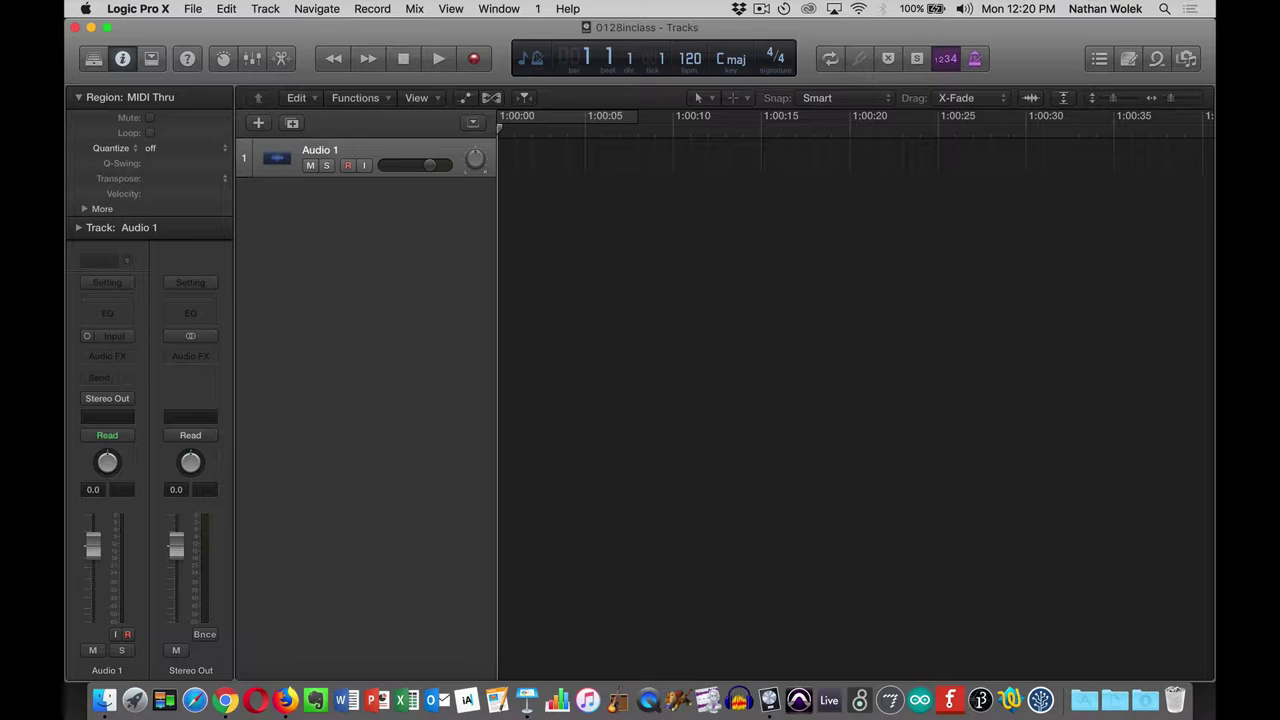
Open the Current Week page from Blackboard's Course Content in Firefox.
{"action": "left_click", "coordinate": [286, 698]}
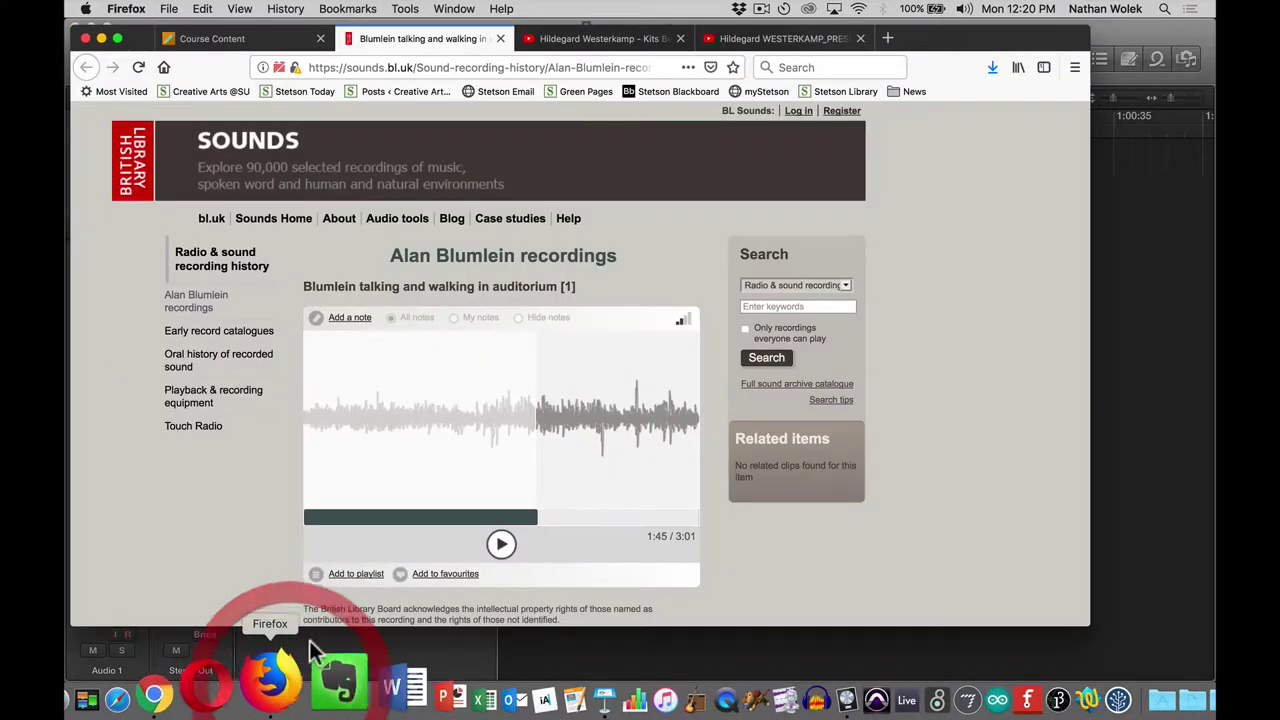
{"action": "left_click", "coordinate": [272, 40]}
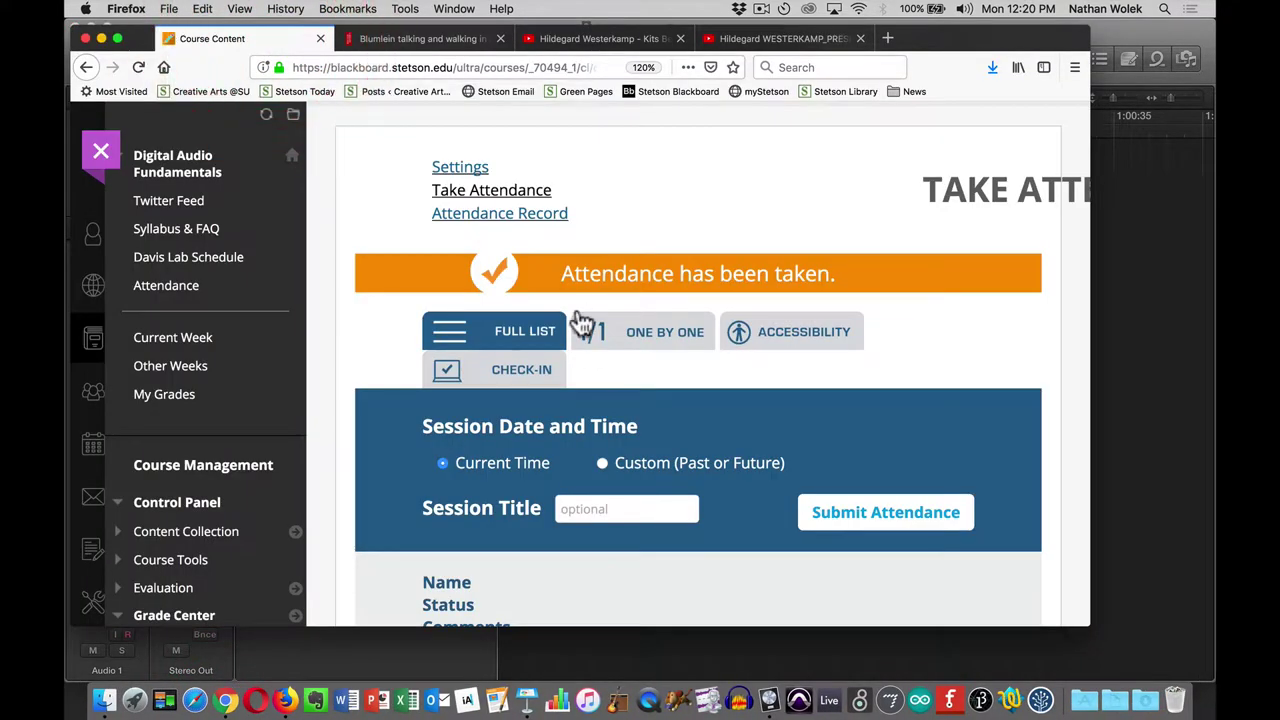
{"action": "left_click", "coordinate": [205, 342]}
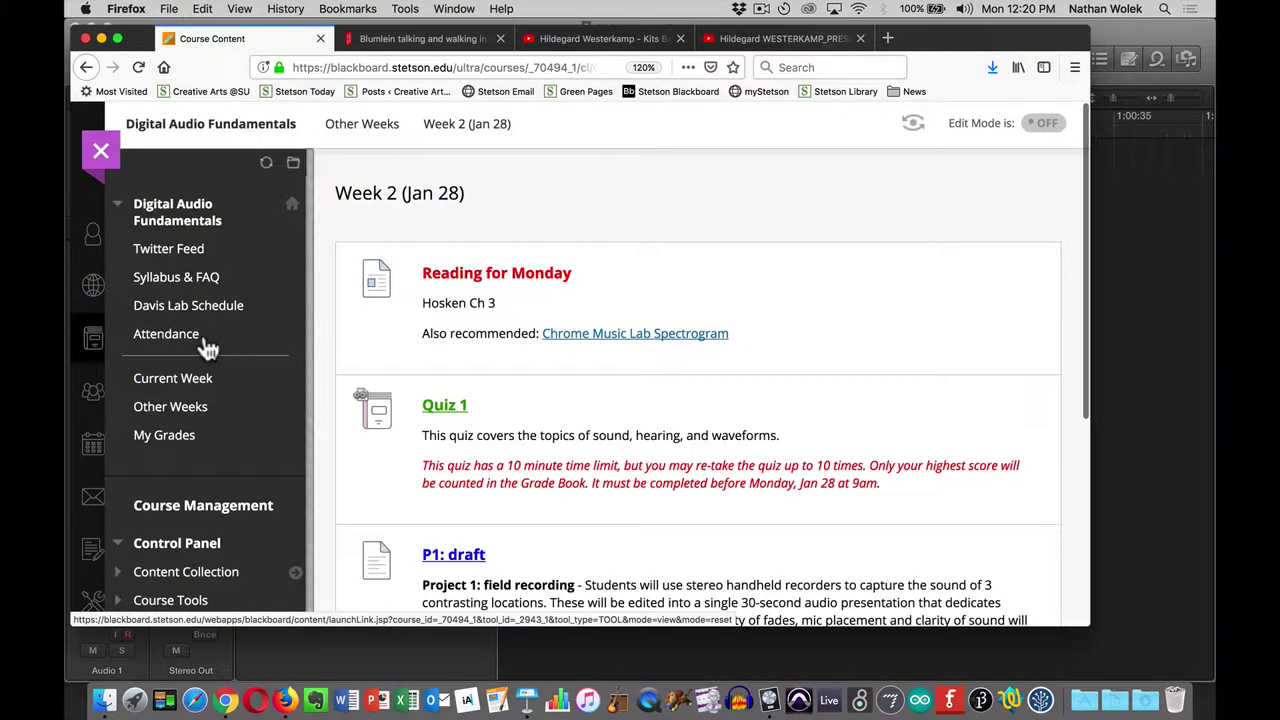
{"action": "scroll", "coordinate": [840, 400], "scroll_direction": "down", "scroll_amount": 5}
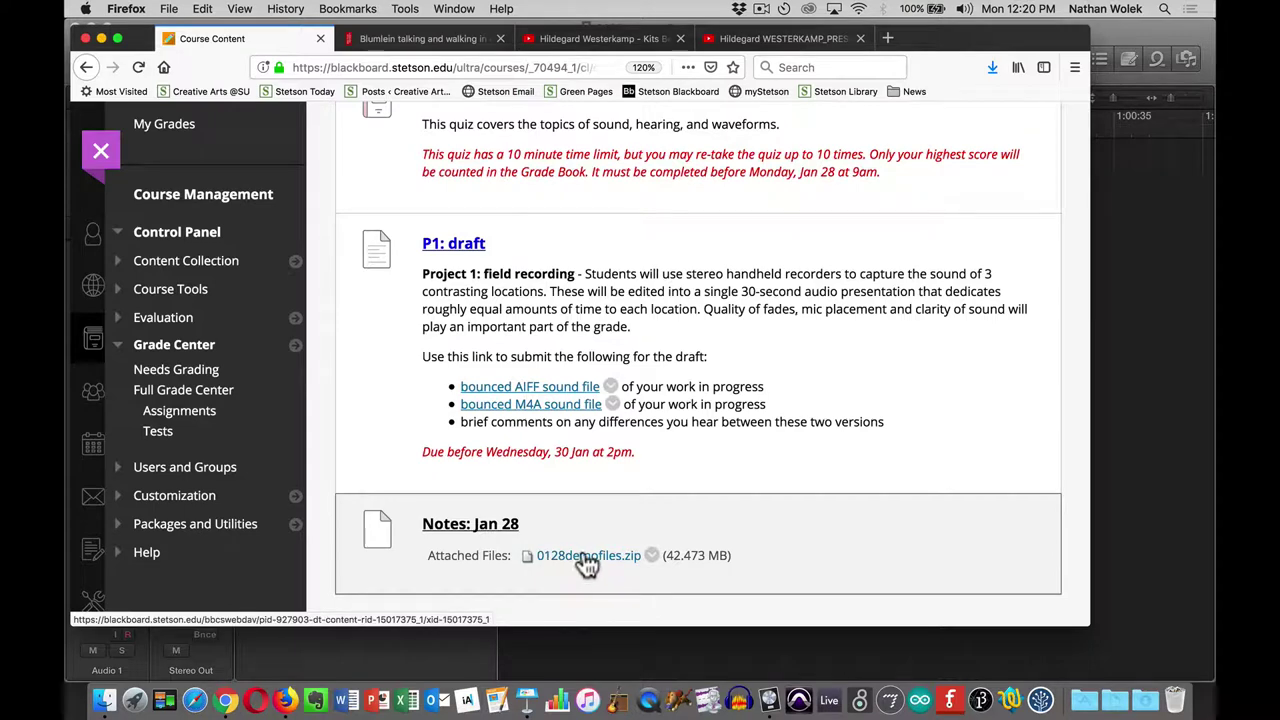
{"action": "key", "text": "alt+super+8"}
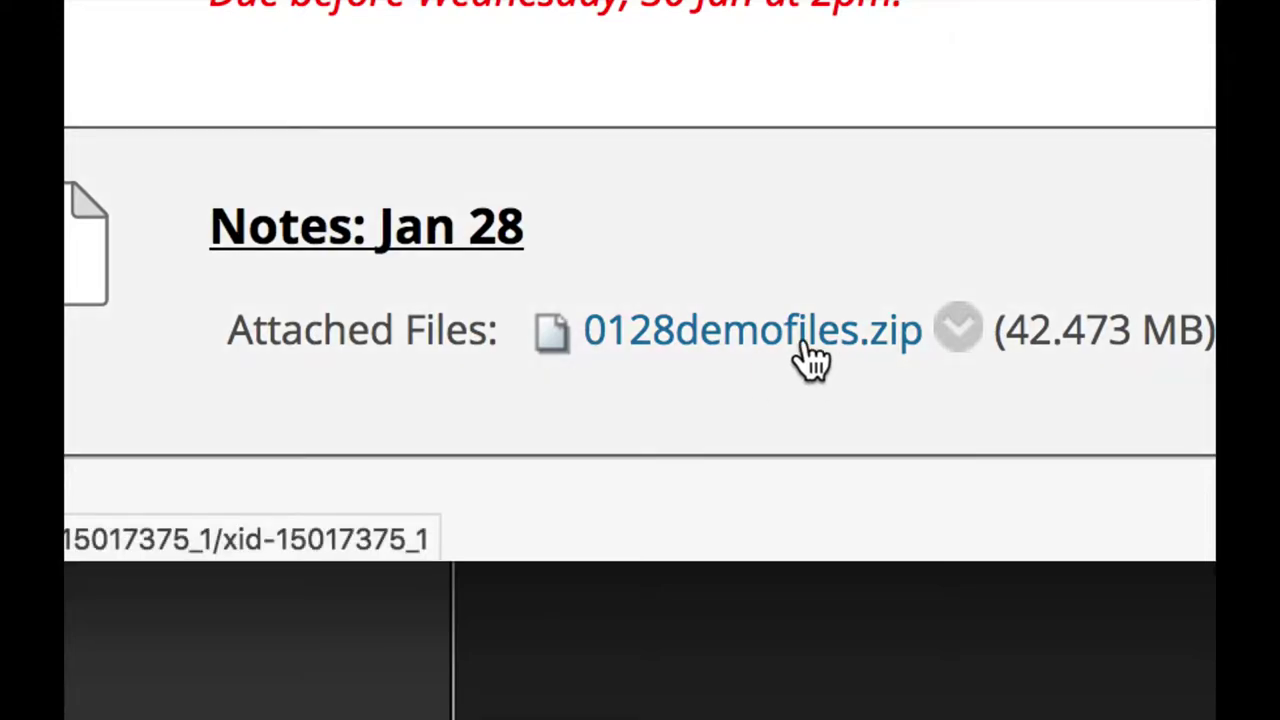
Save 0128demofiles.zip from the Jan 28 notes and show it in the Downloads folder.
{"action": "left_click", "coordinate": [808, 356]}
{"action": "key", "text": "alt+super+8"}
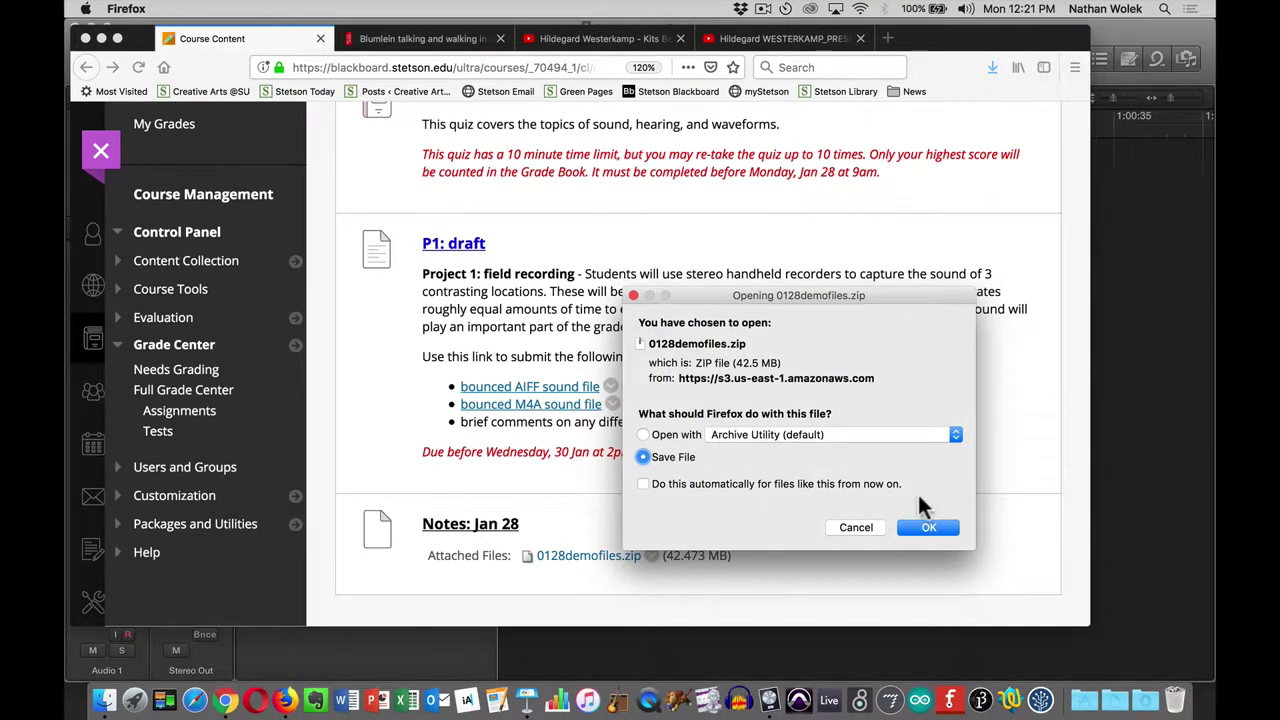
{"action": "left_click", "coordinate": [912, 527]}
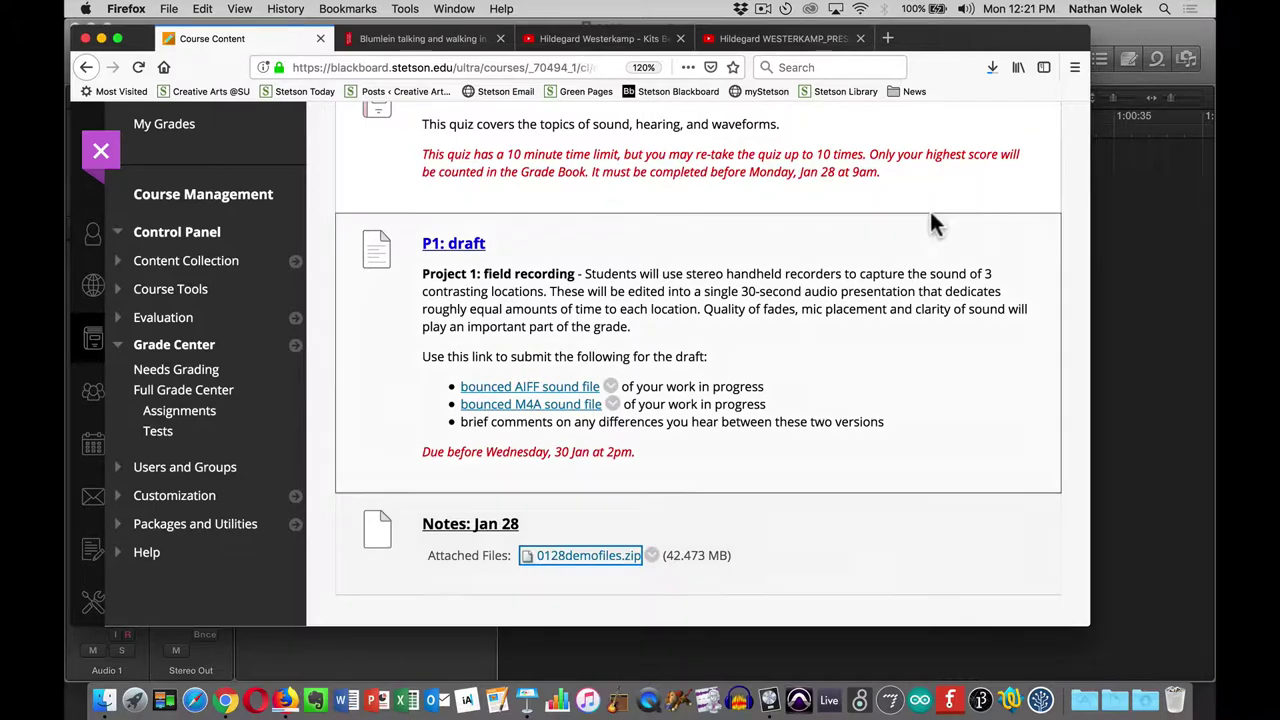
{"action": "left_click", "coordinate": [999, 64]}
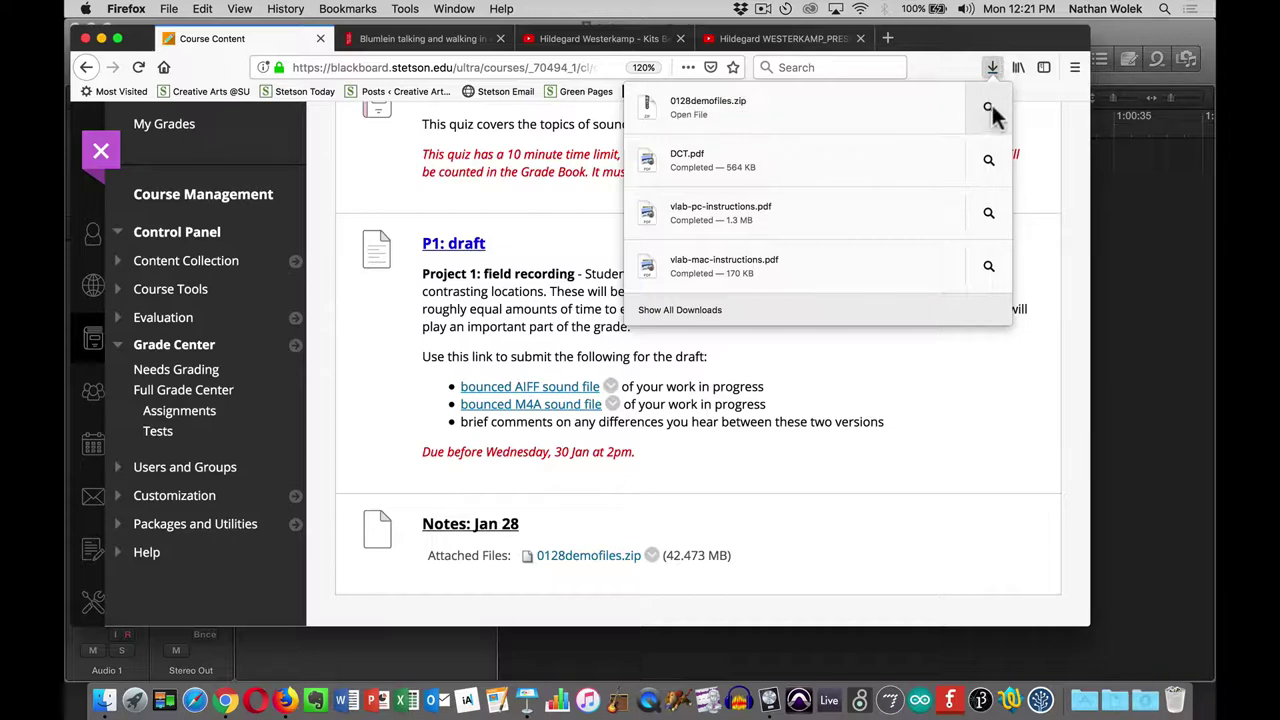
{"action": "left_click", "coordinate": [990, 106]}
Hide the browser, minimise the notes window and move the Downloads window up-left.
{"action": "left_click", "coordinate": [1127, 116]}
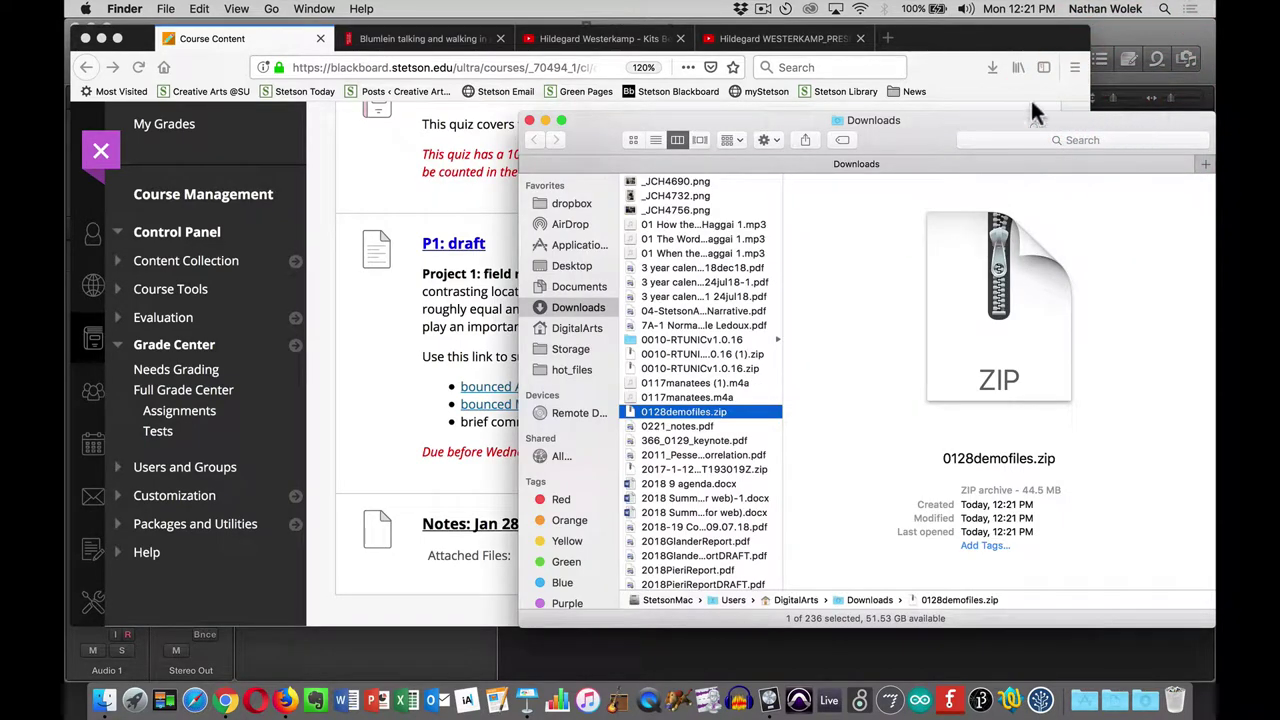
{"action": "left_click", "coordinate": [934, 41], "text": "alt+super"}
{"action": "key", "text": "alt+super+h"}
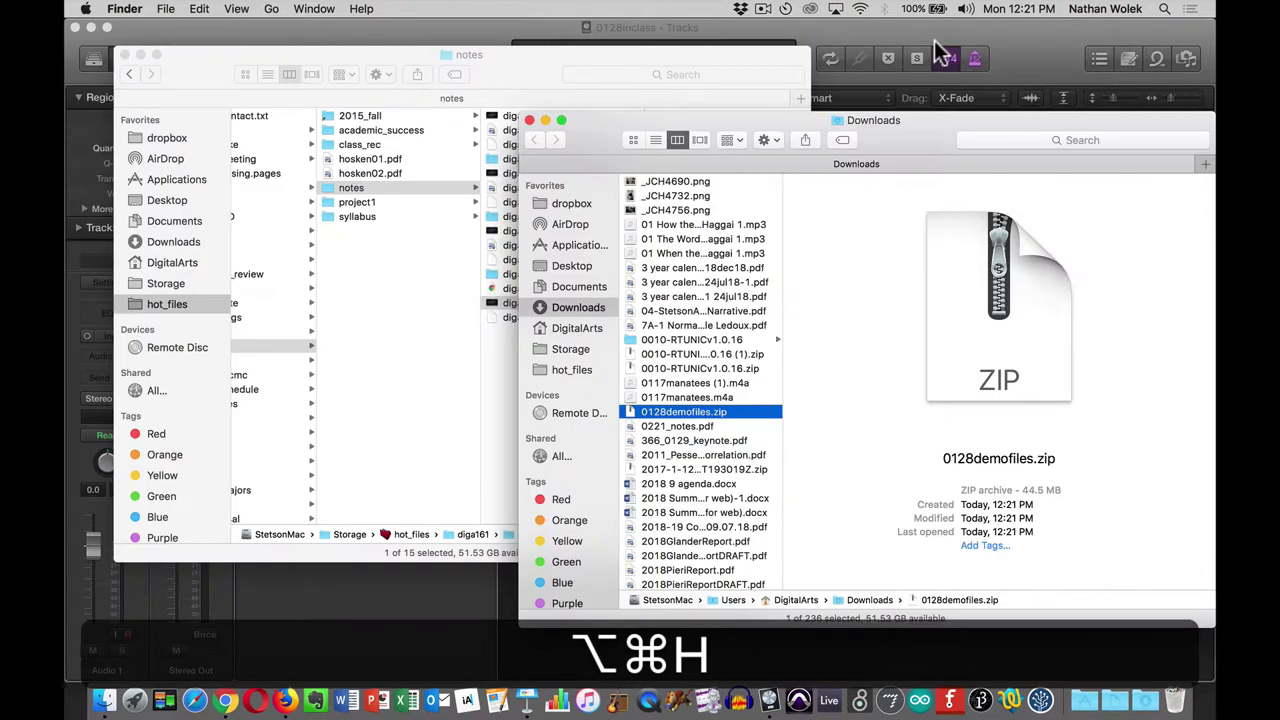
{"action": "left_click", "coordinate": [515, 70]}
{"action": "key", "text": "super+h"}
{"action": "key", "text": "super+Tab"}
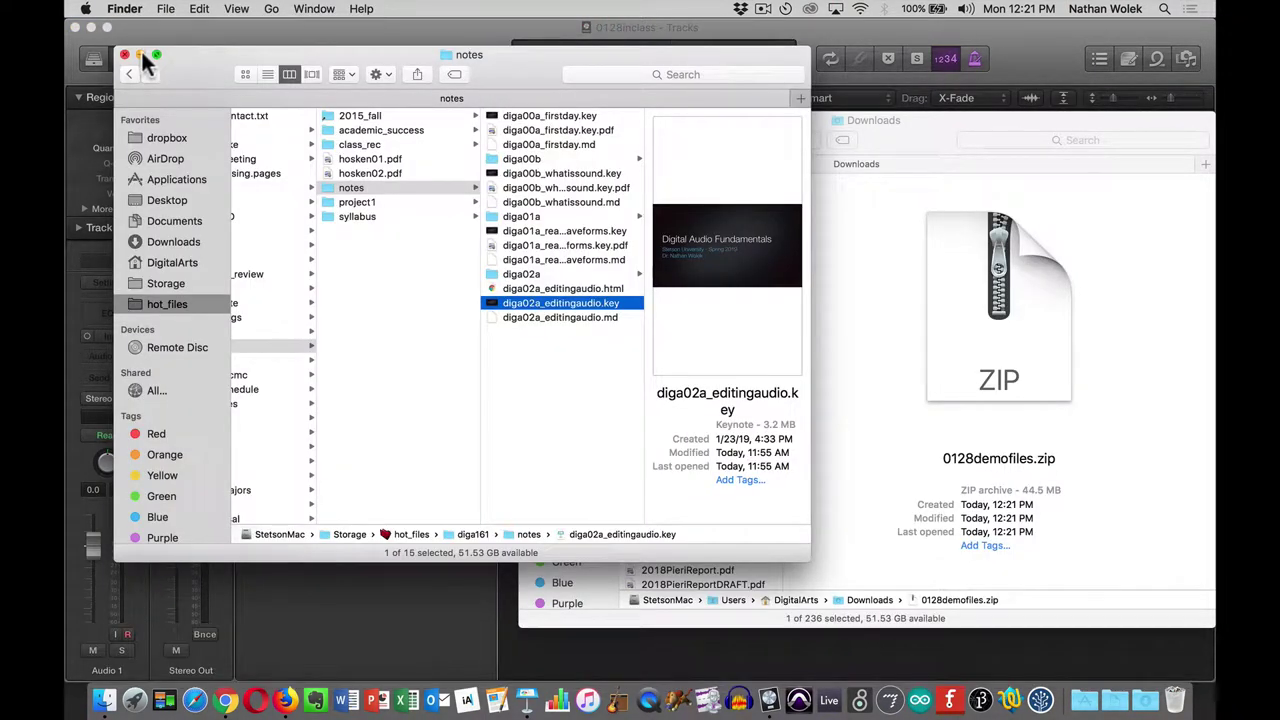
{"action": "left_click", "coordinate": [141, 52]}
{"action": "left_click_drag", "start_coordinate": [931, 127], "coordinate": [613, 52]}
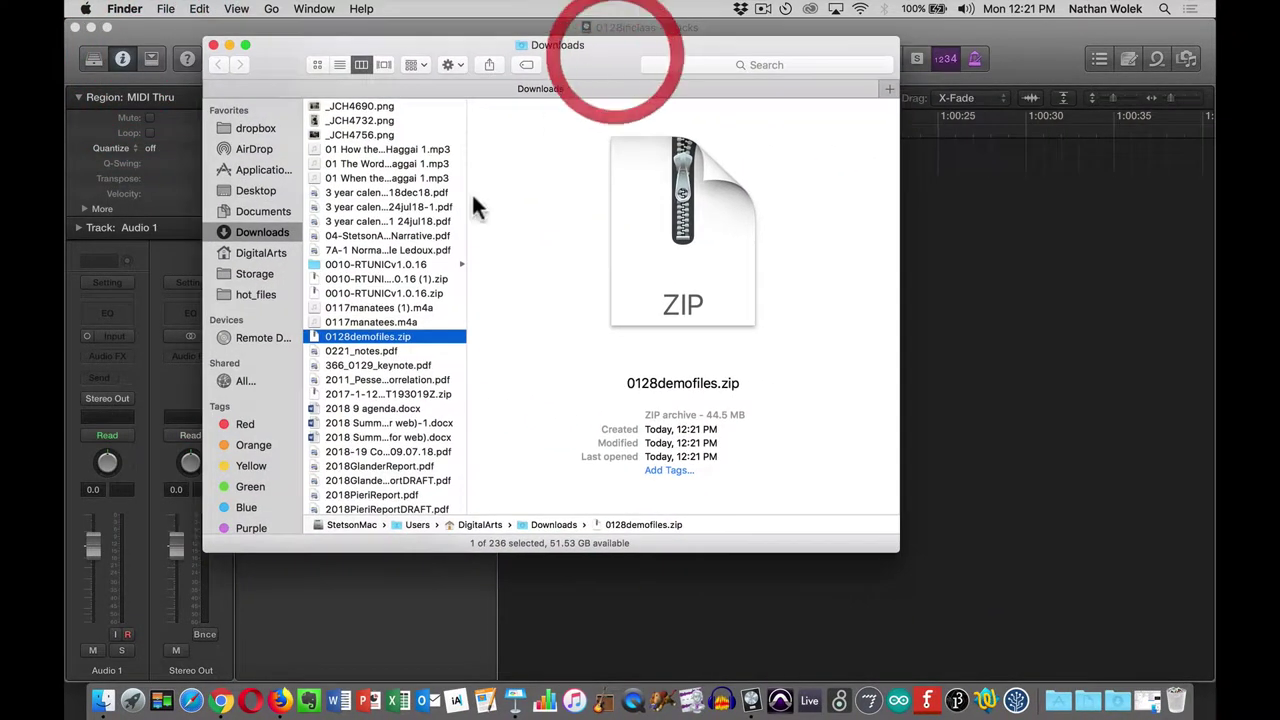
Unzip 0128demofiles.zip and preview davisdemo0123, korea_baseball and zurich_bells .aif files.
{"action": "double_click", "coordinate": [402, 336]}
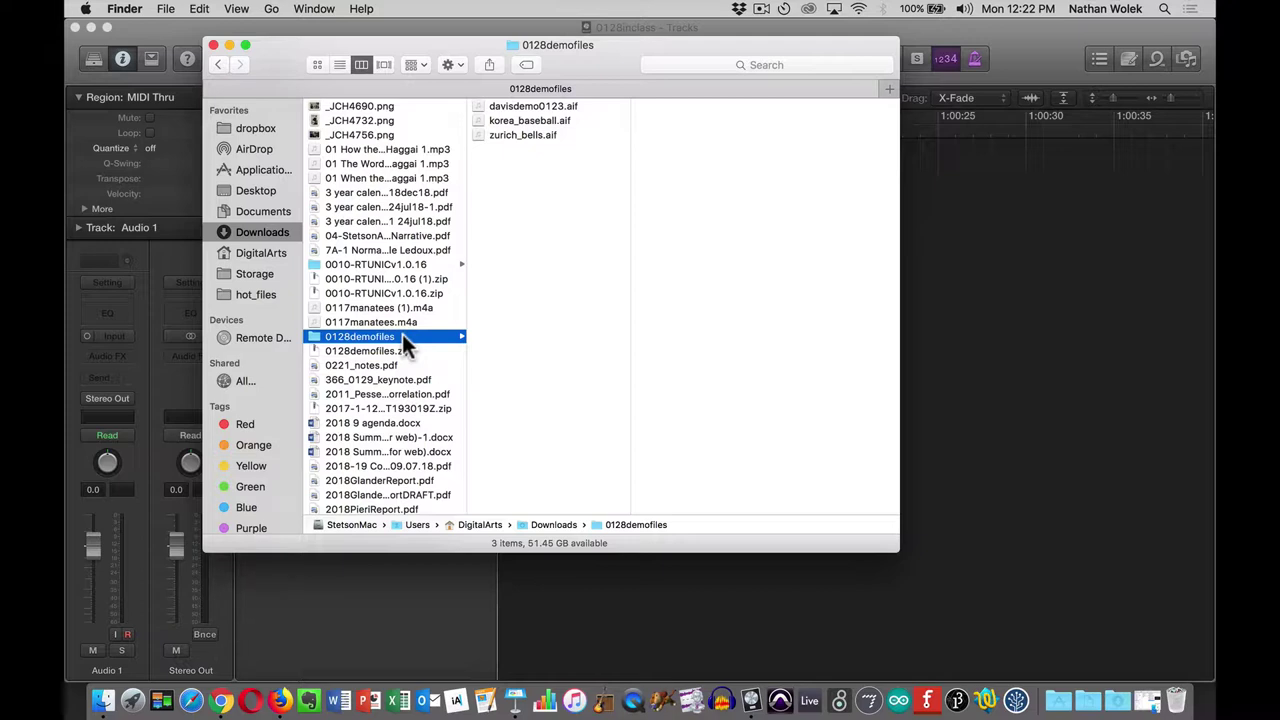
{"action": "left_click", "coordinate": [525, 105]}
{"action": "left_click", "coordinate": [525, 120]}
{"action": "left_click", "coordinate": [527, 137]}
{"action": "left_click", "coordinate": [527, 106]}
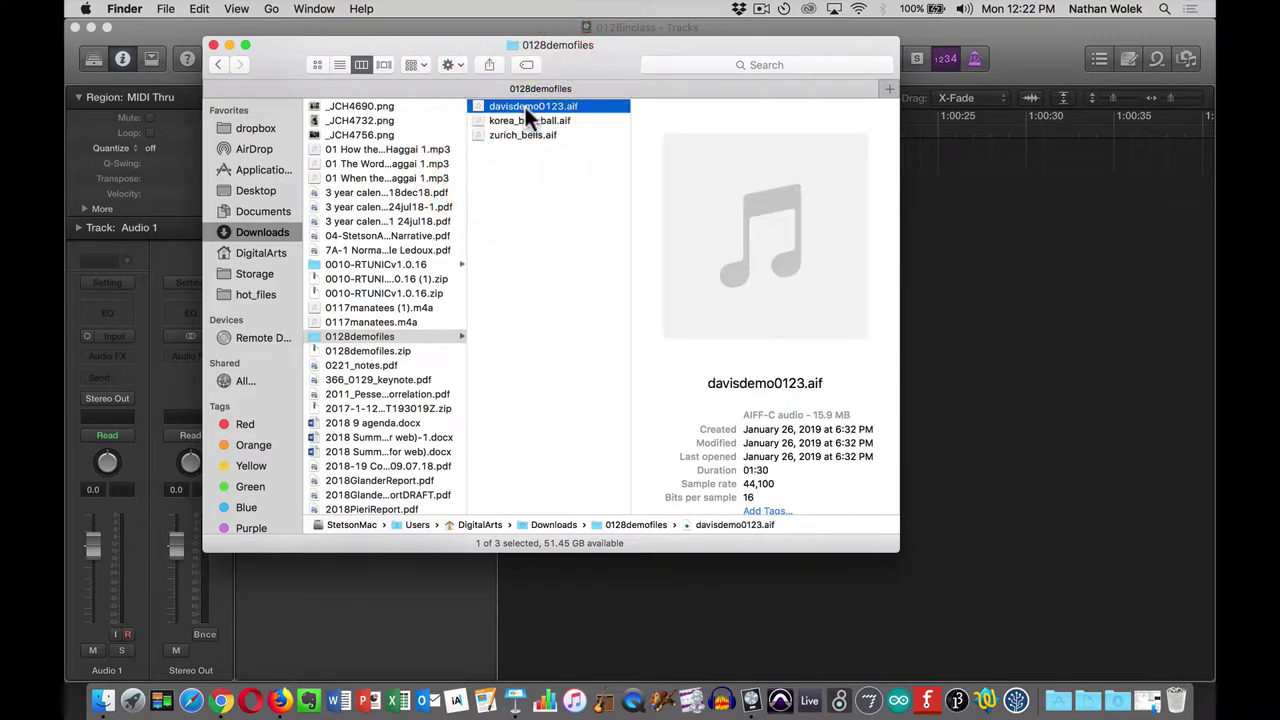
Move the Finder window aside, bring Logic forward and open the Project audio browser.
{"action": "left_click_drag", "start_coordinate": [460, 37], "coordinate": [592, 234]}
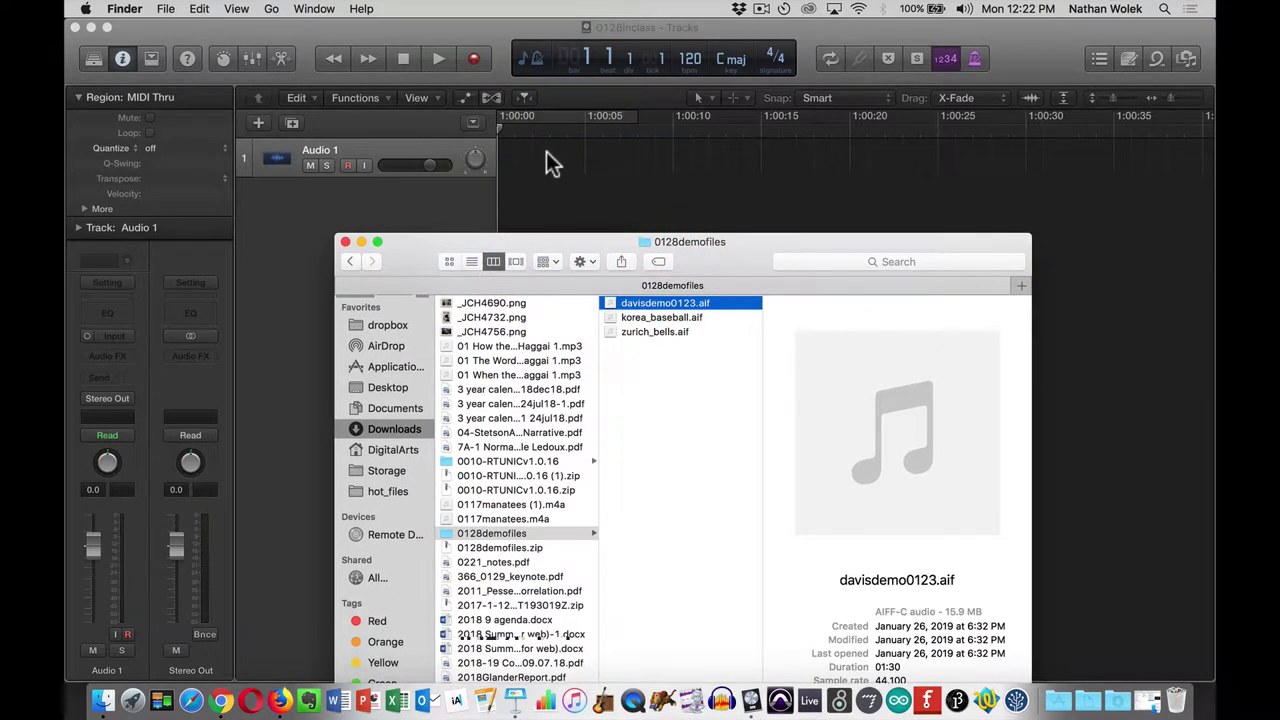
{"action": "left_click", "coordinate": [1037, 42]}
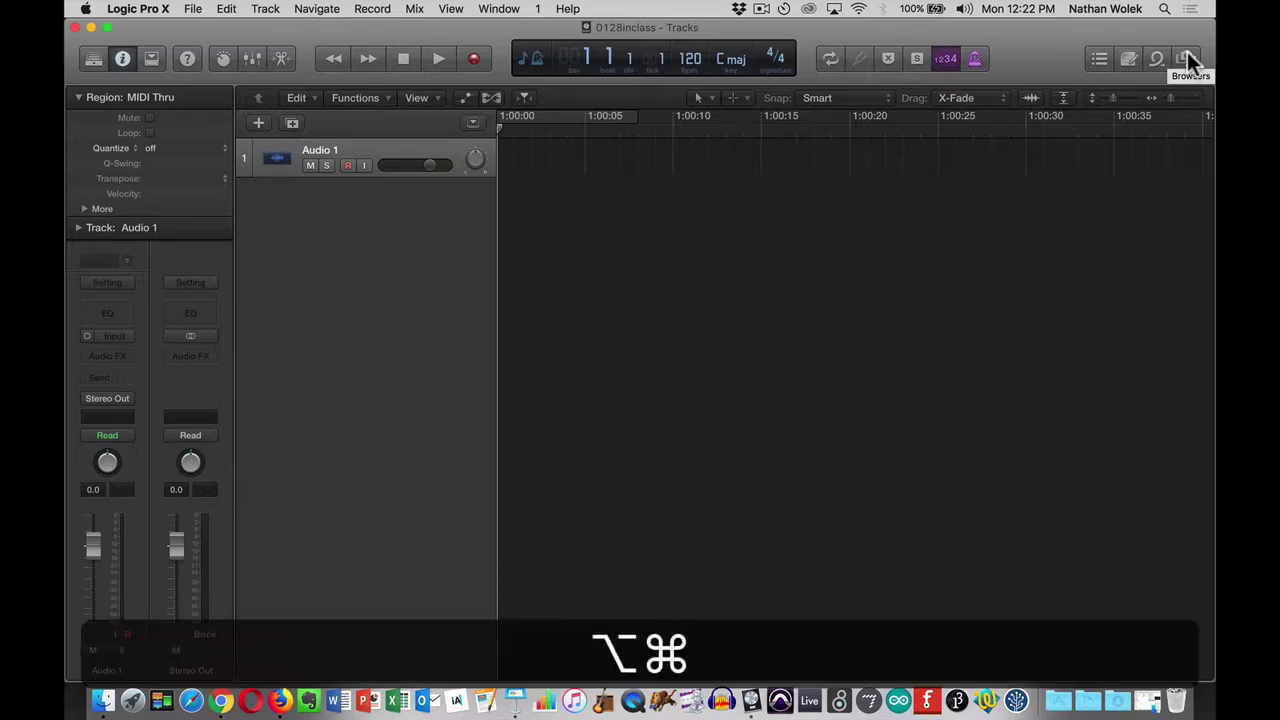
{"action": "key", "text": "alt+super+8"}
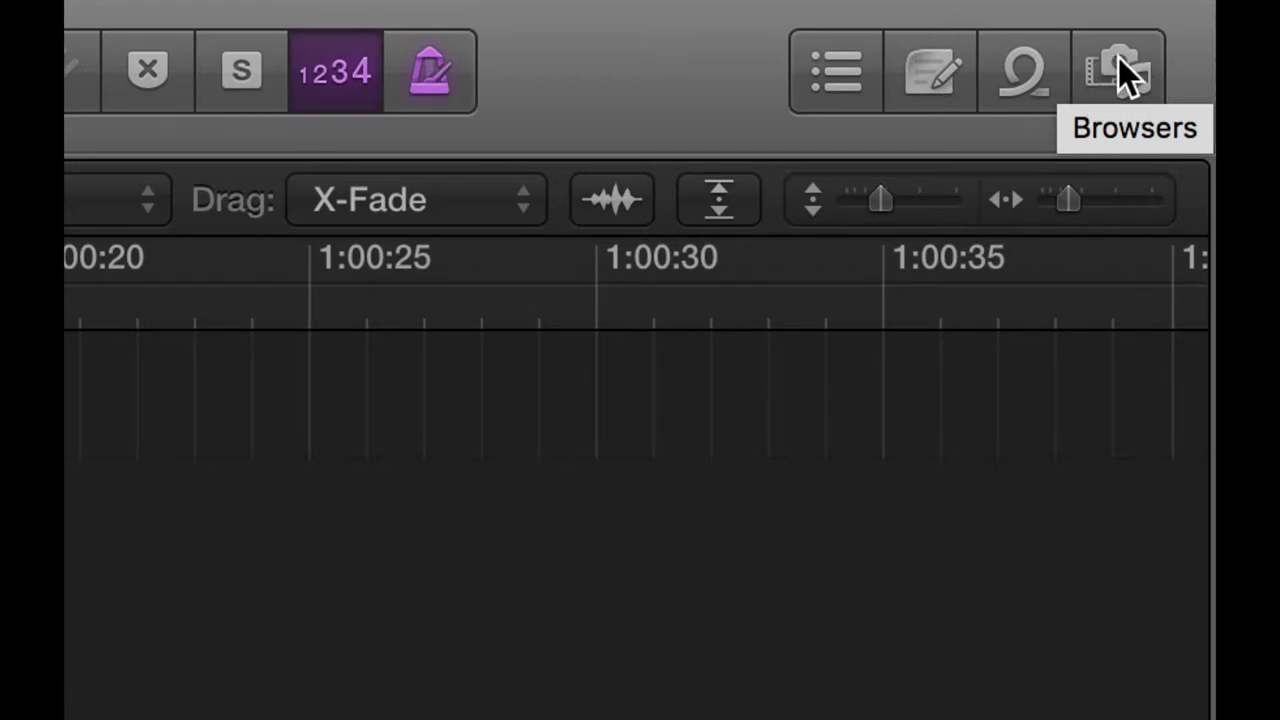
{"action": "left_click", "coordinate": [1118, 57]}
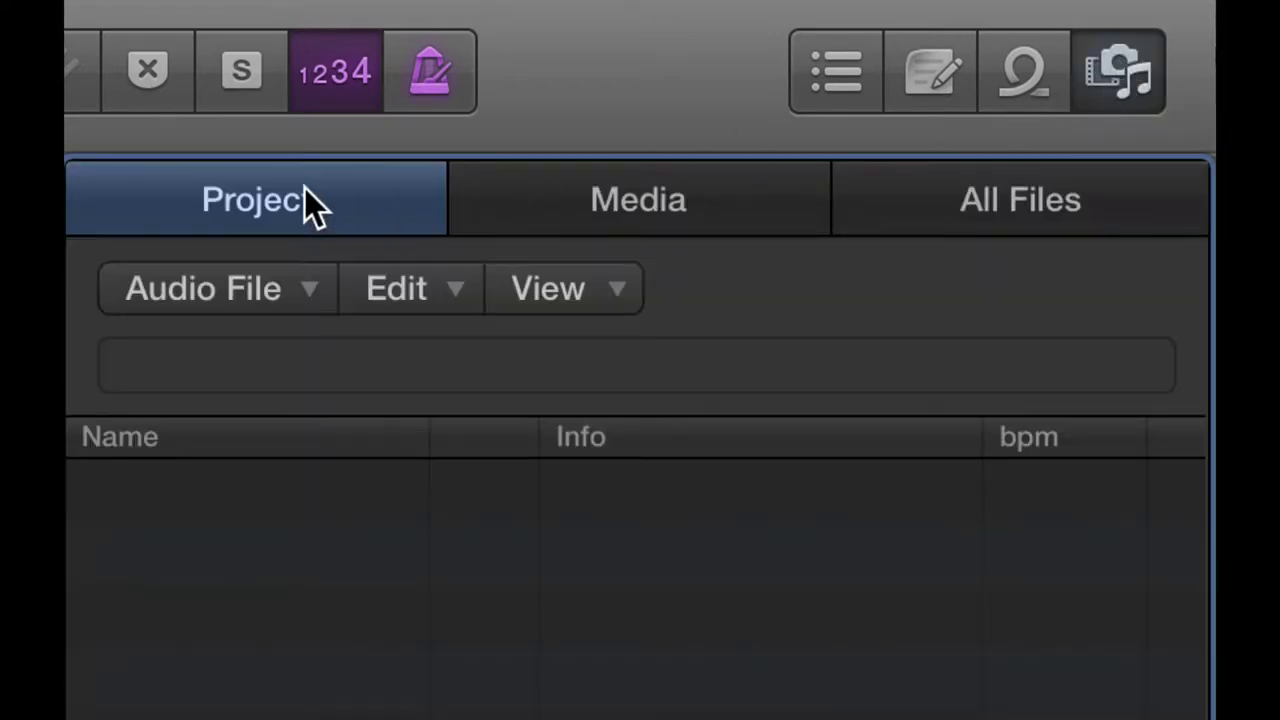
Drag davisdemo0123, korea_baseball and zurich_bells.aif from Finder into Logic's Project browser.
{"action": "key", "text": "alt+super+8"}
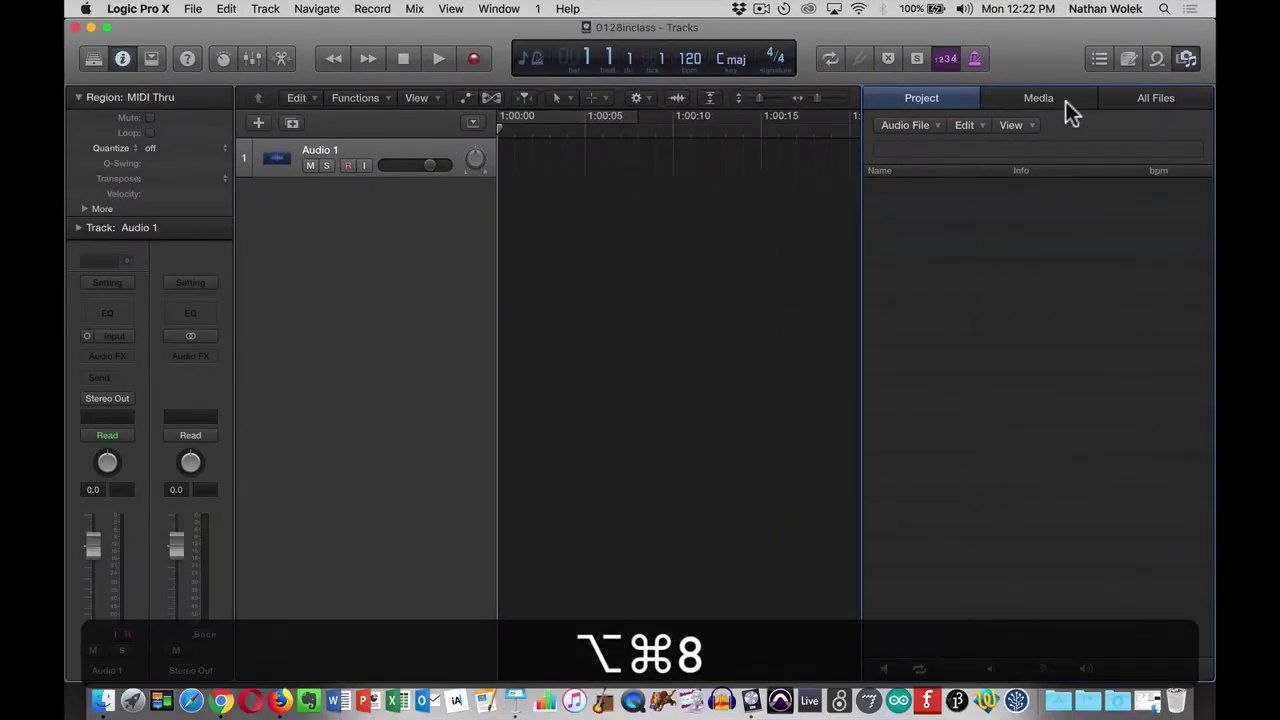
{"action": "key", "text": "super+Tab"}
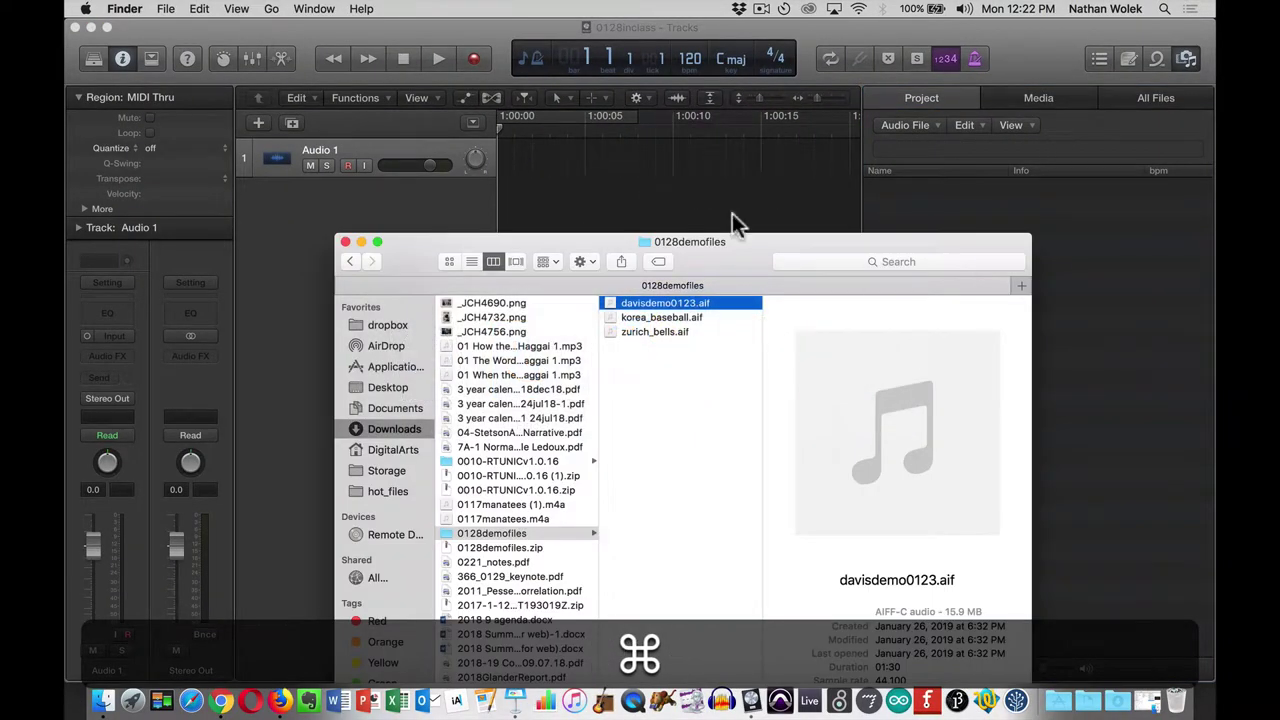
{"action": "left_click_drag", "start_coordinate": [715, 242], "coordinate": [643, 177]}
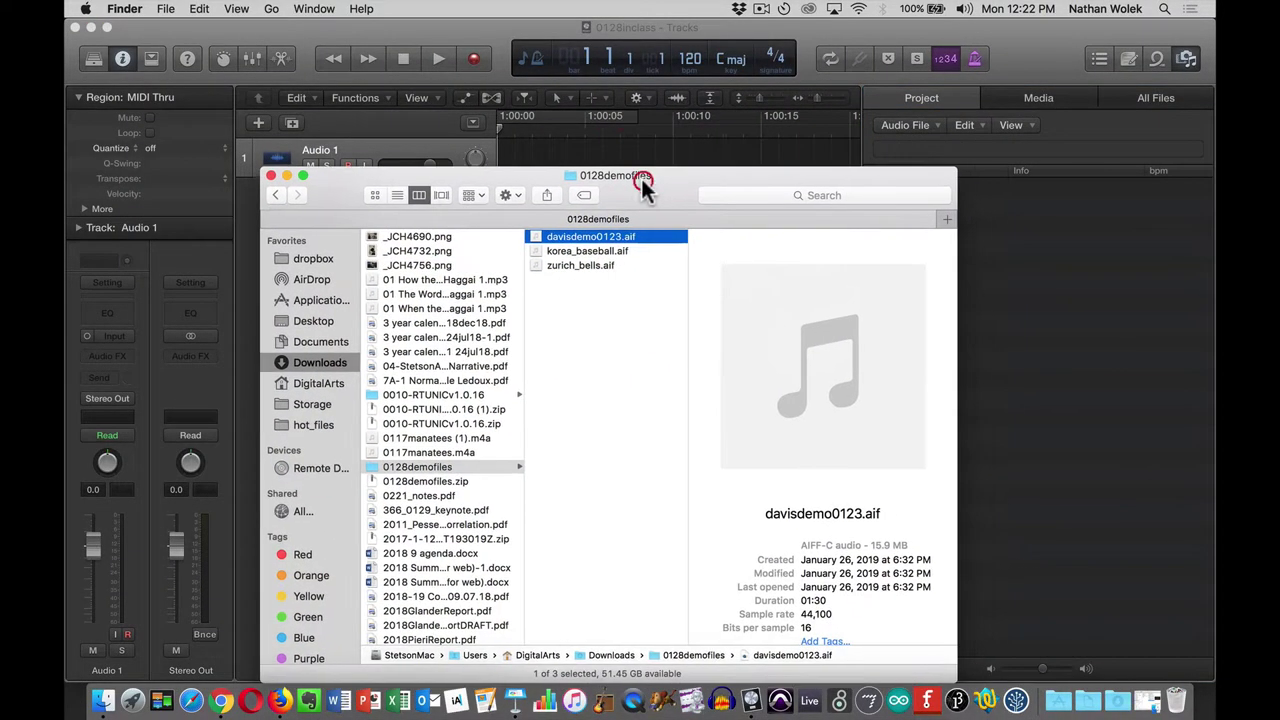
{"action": "left_click", "coordinate": [590, 266], "text": "shift"}
{"action": "left_click_drag", "start_coordinate": [531, 235], "coordinate": [1046, 272]}
Save the project via File > Save and Cmd+S.
{"action": "left_click", "coordinate": [1040, 29]}
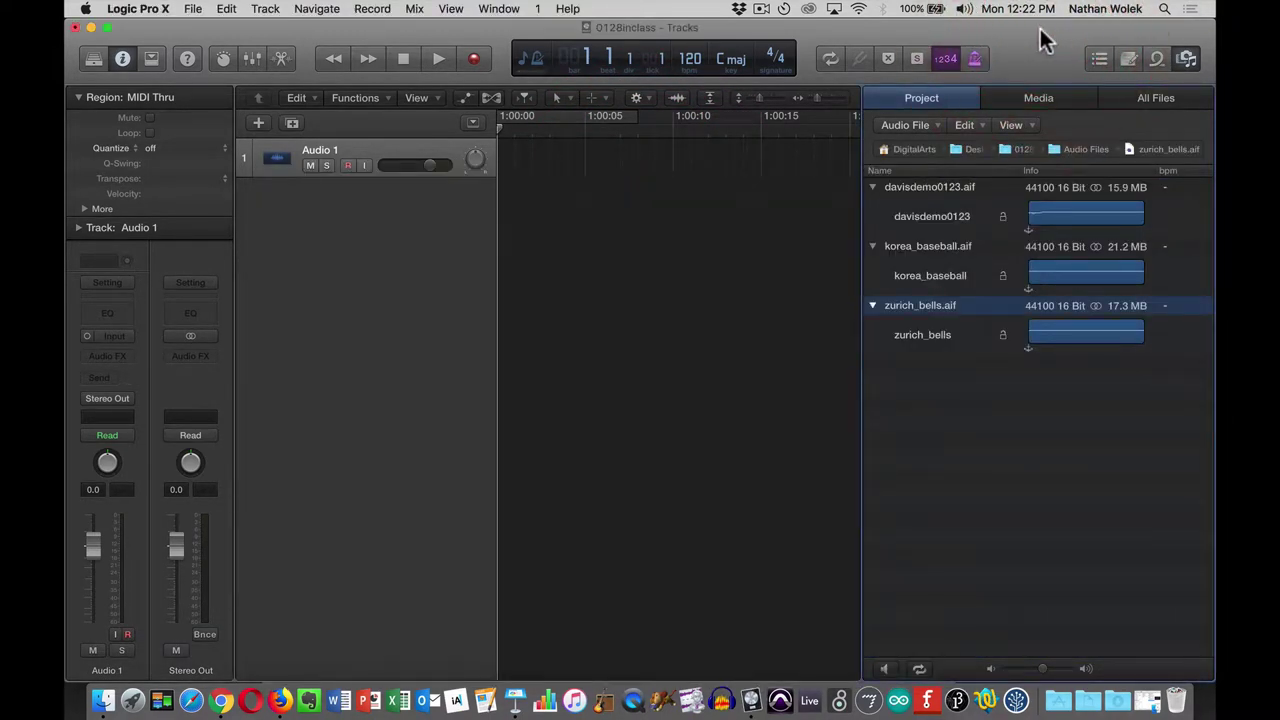
{"action": "key", "text": "super"}
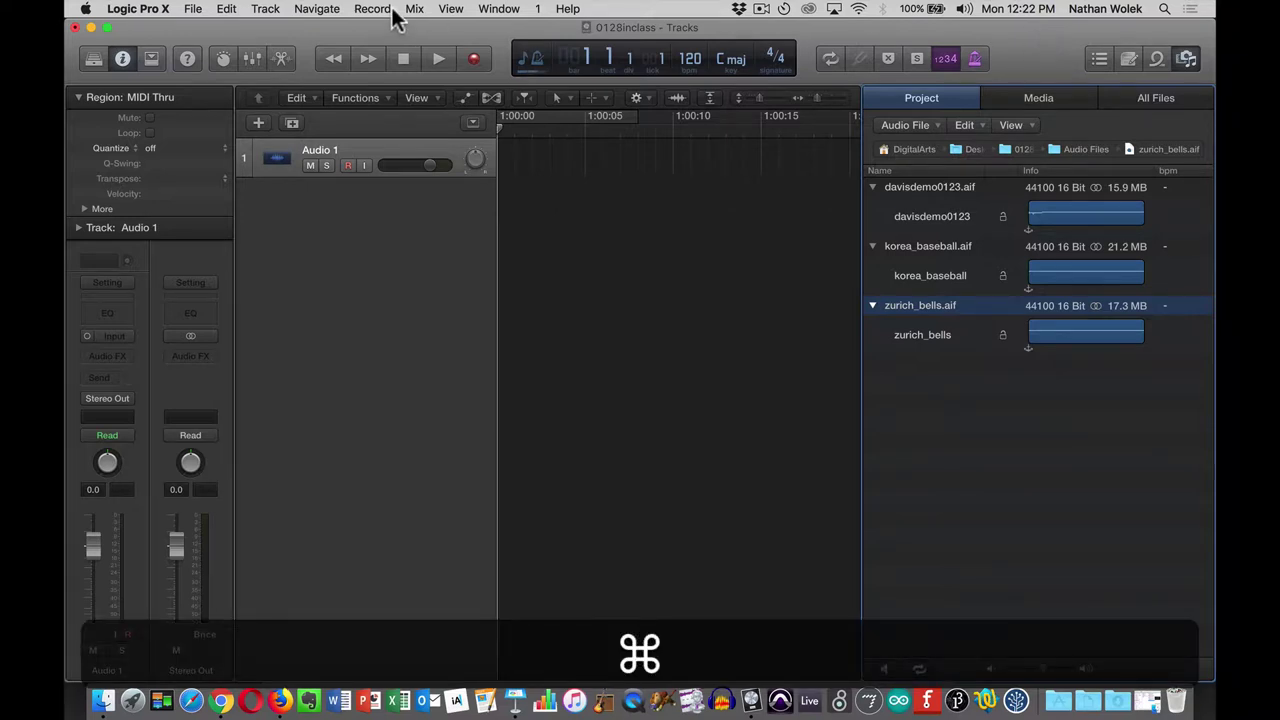
{"action": "left_click", "coordinate": [192, 9]}
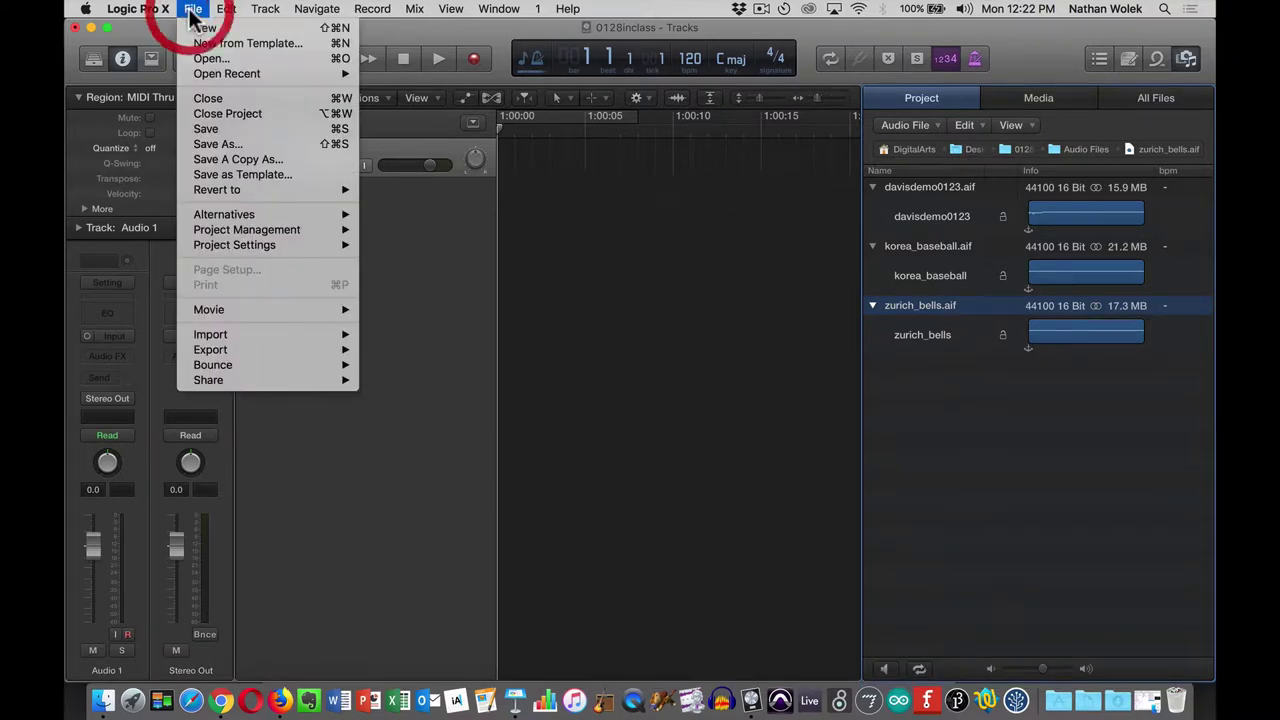
{"action": "left_click", "coordinate": [234, 134]}
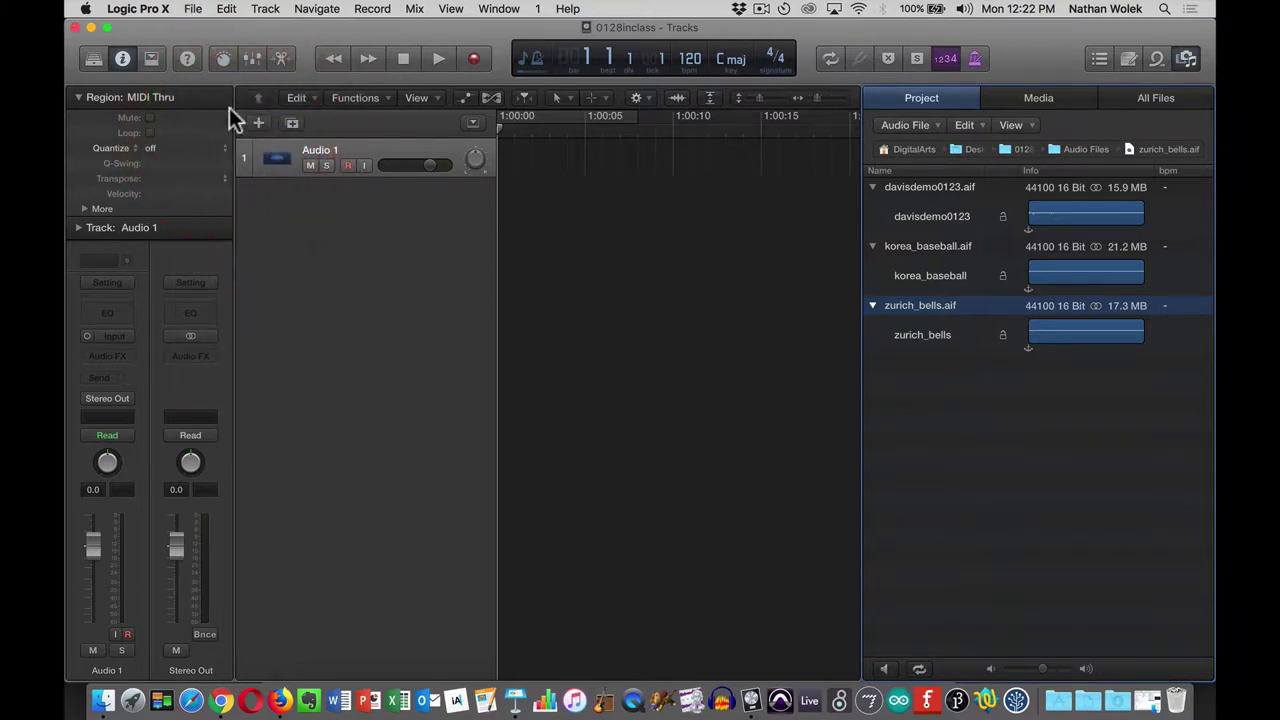
{"action": "key", "text": "super"}
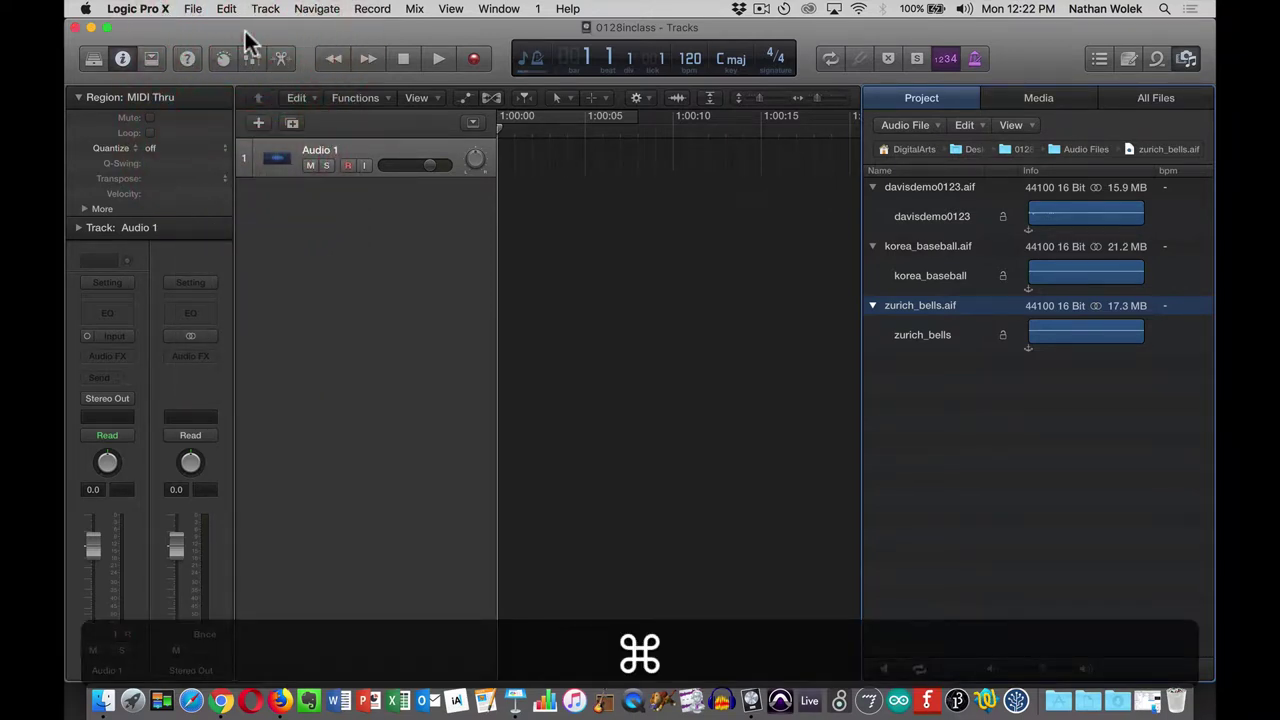
{"action": "key", "text": "super+s"}
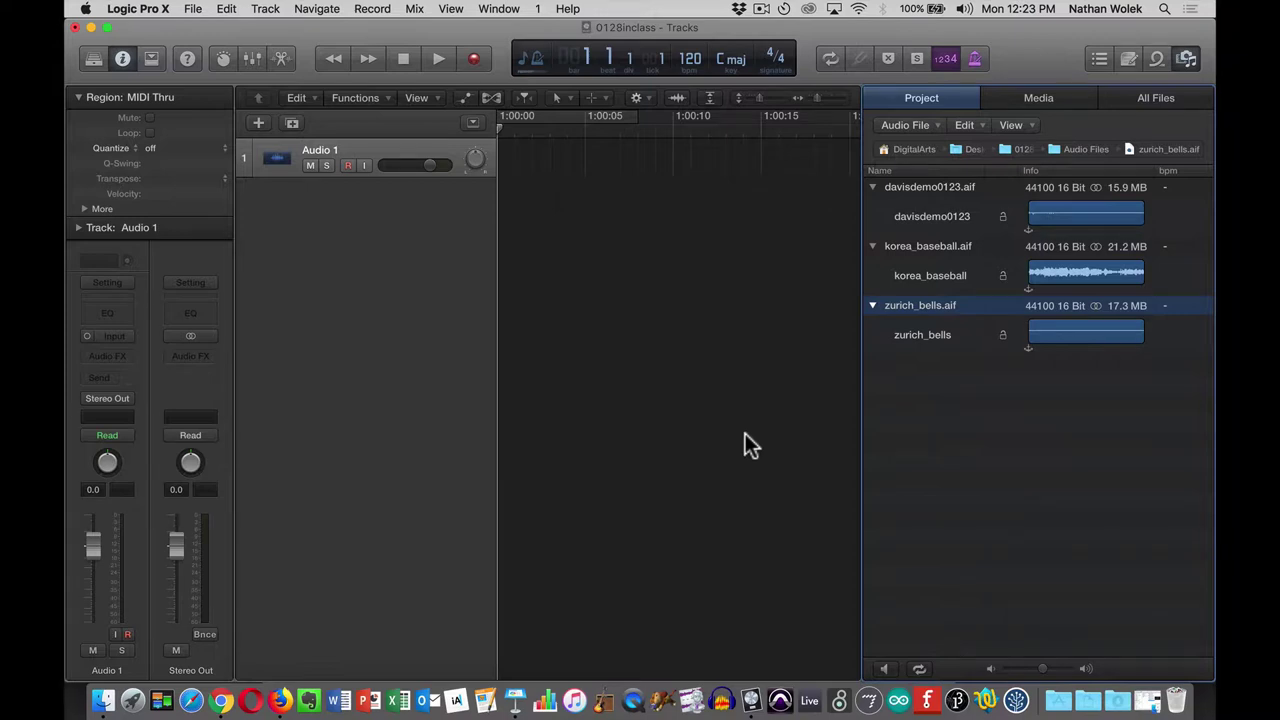
Open the Desktop 0128inclass folder's Audio Files and confirm the three AIF files are there.
{"action": "key", "text": "super+h"}
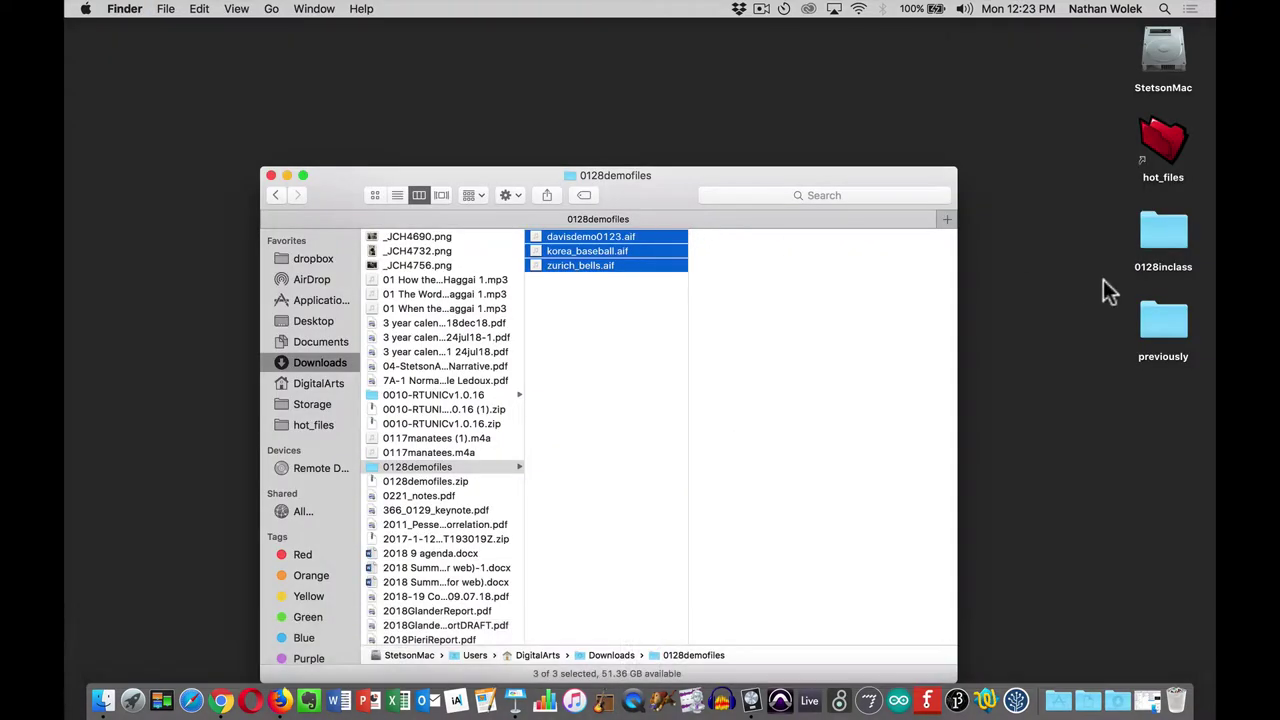
{"action": "left_click_drag", "start_coordinate": [672, 182], "coordinate": [513, 55]}
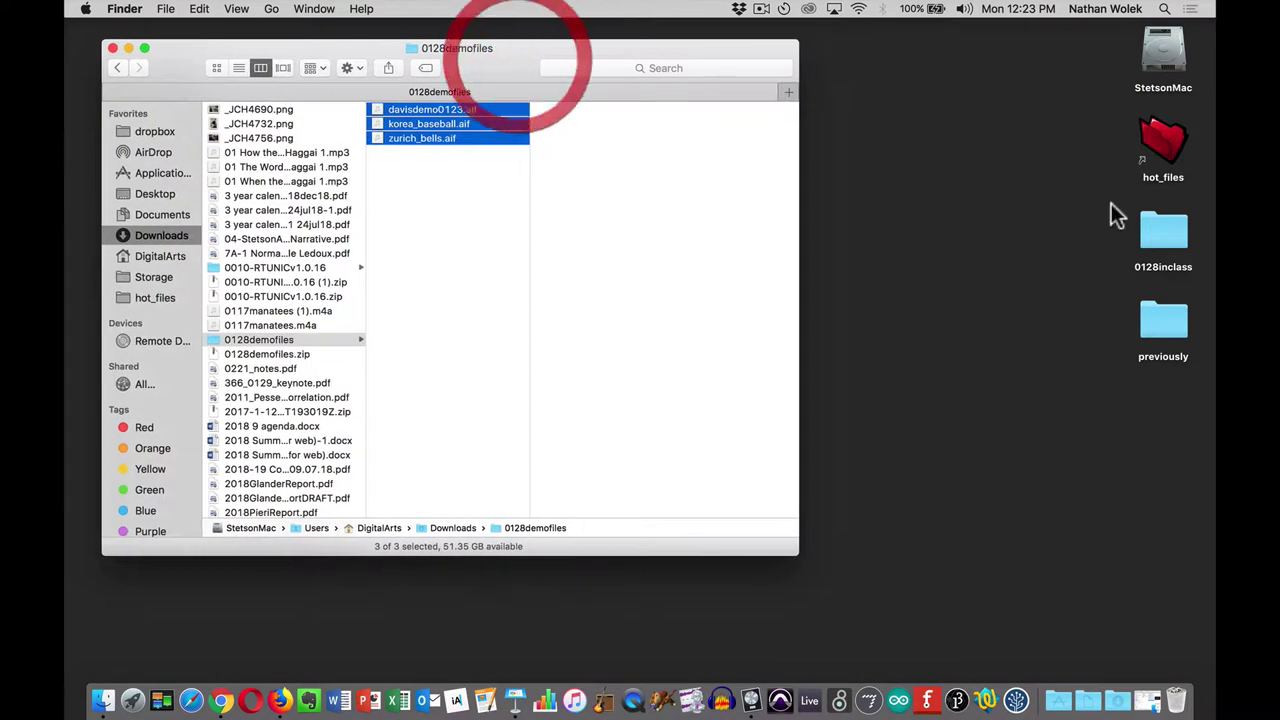
{"action": "key", "text": "alt+super+8"}
{"action": "left_click", "coordinate": [1166, 230]}
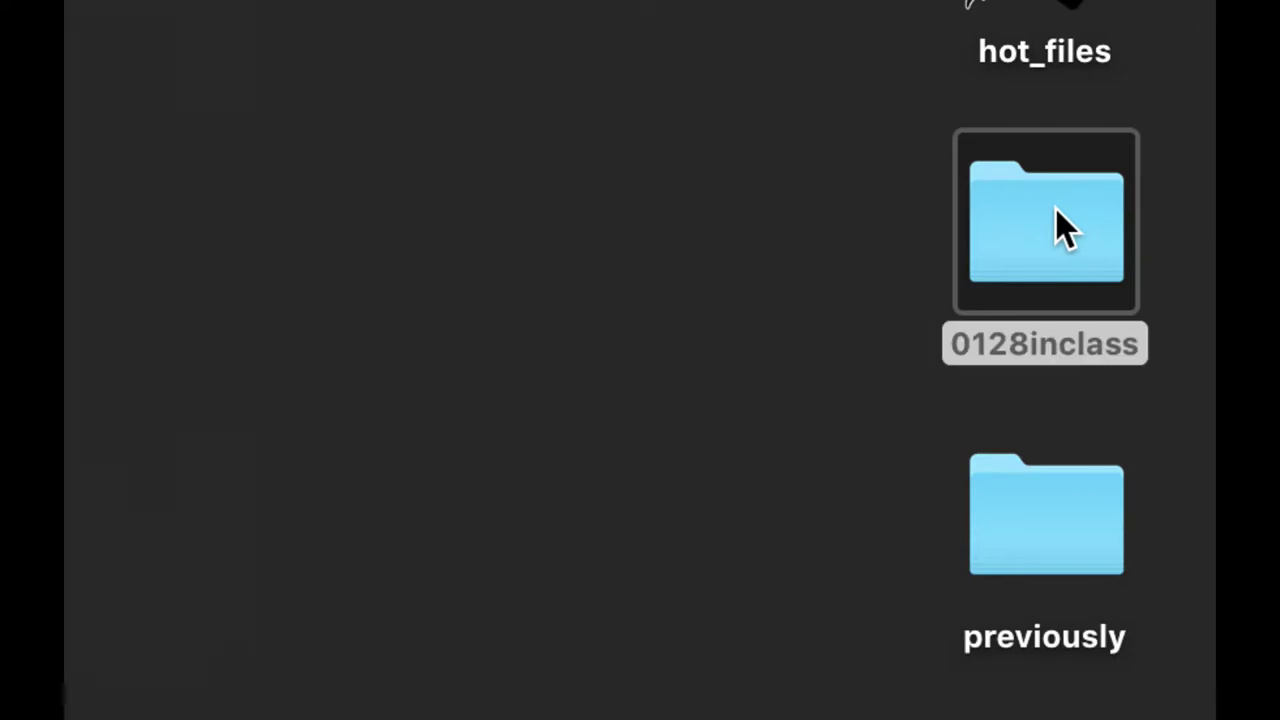
{"action": "double_click", "coordinate": [1056, 209]}
{"action": "key", "text": "alt+super+8"}
{"action": "left_click", "coordinate": [434, 142]}
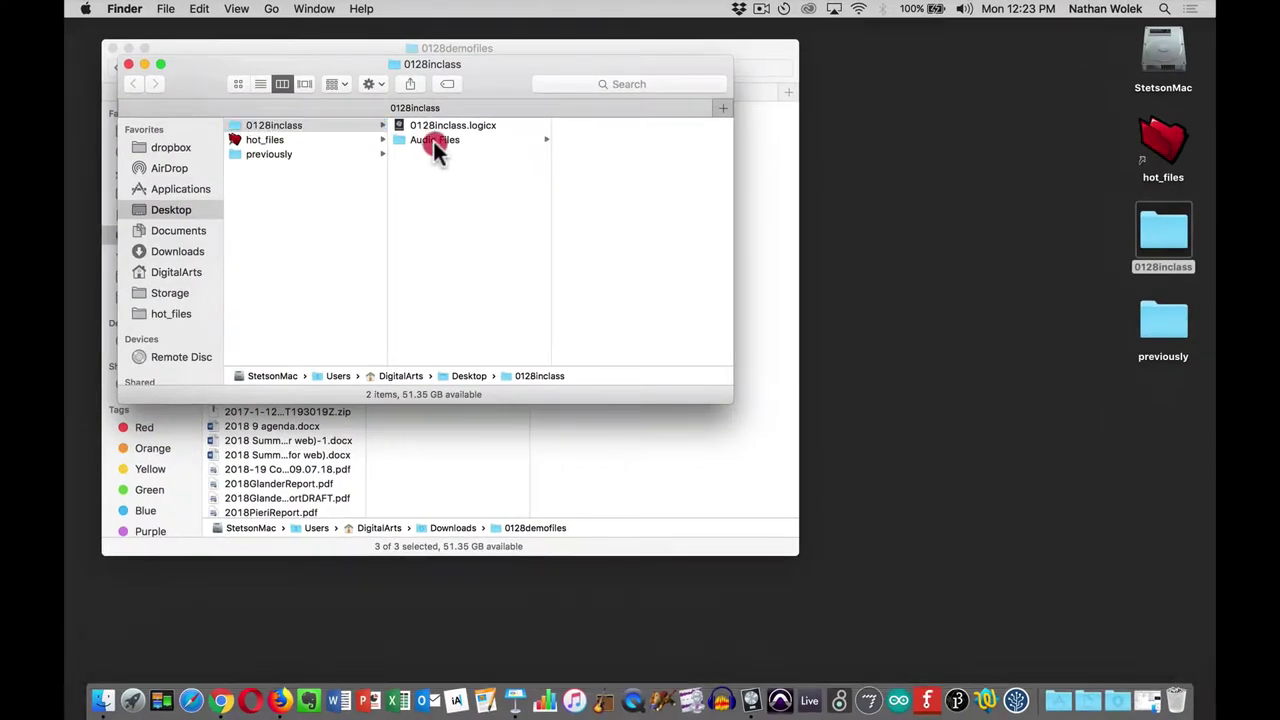
{"action": "left_click", "coordinate": [606, 126]}
{"action": "left_click", "coordinate": [479, 145]}
{"action": "left_click", "coordinate": [466, 155]}
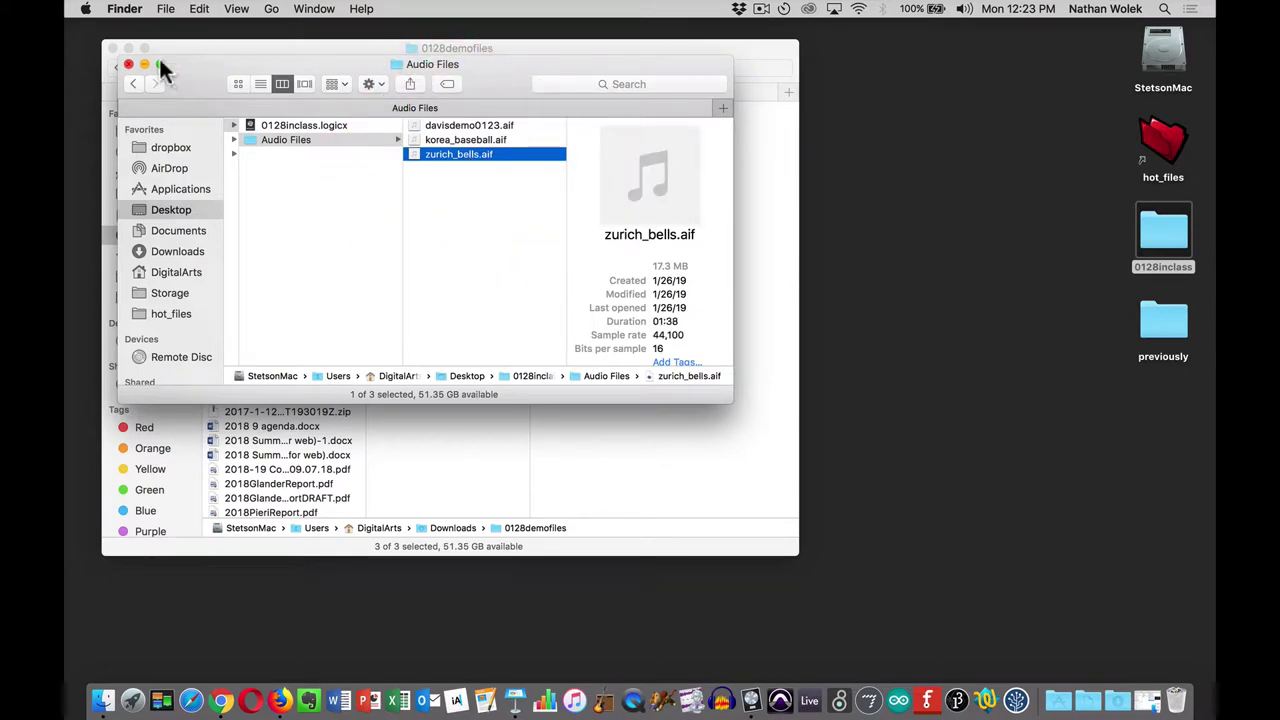
Close the Audio Files window and switch back to Logic Pro X.
{"action": "left_click", "coordinate": [128, 64]}
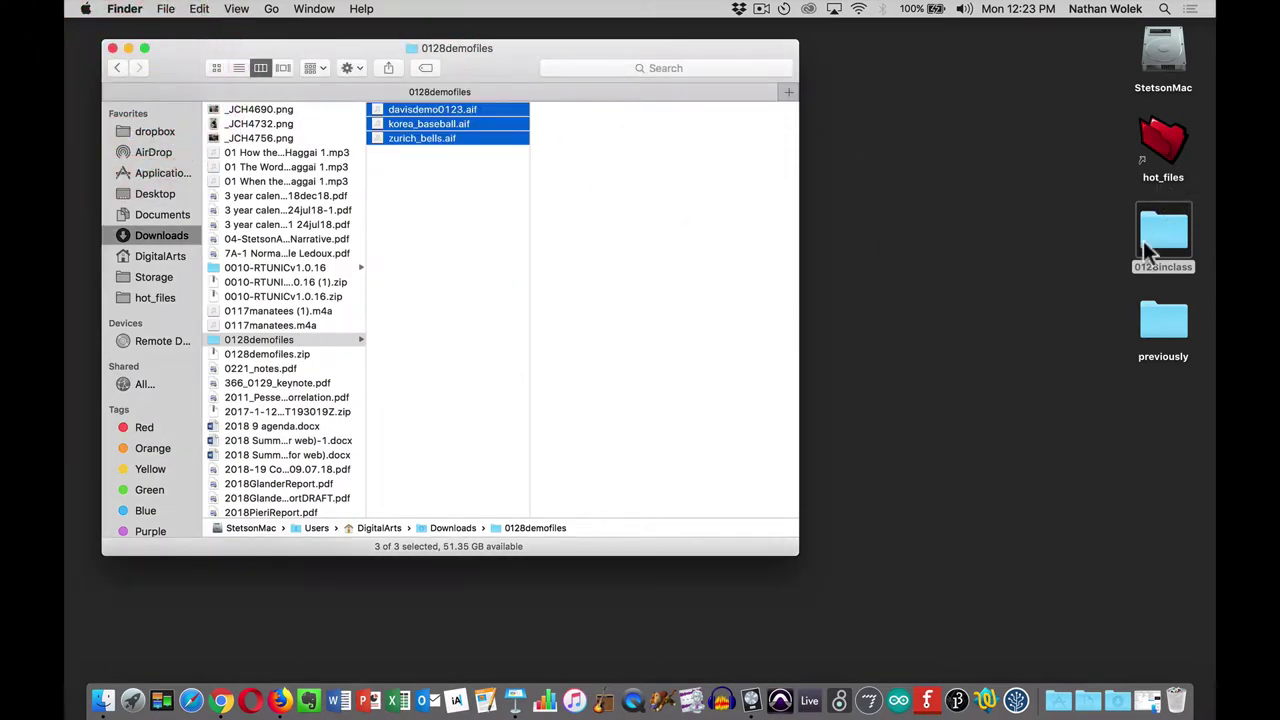
{"action": "key", "text": "super"}
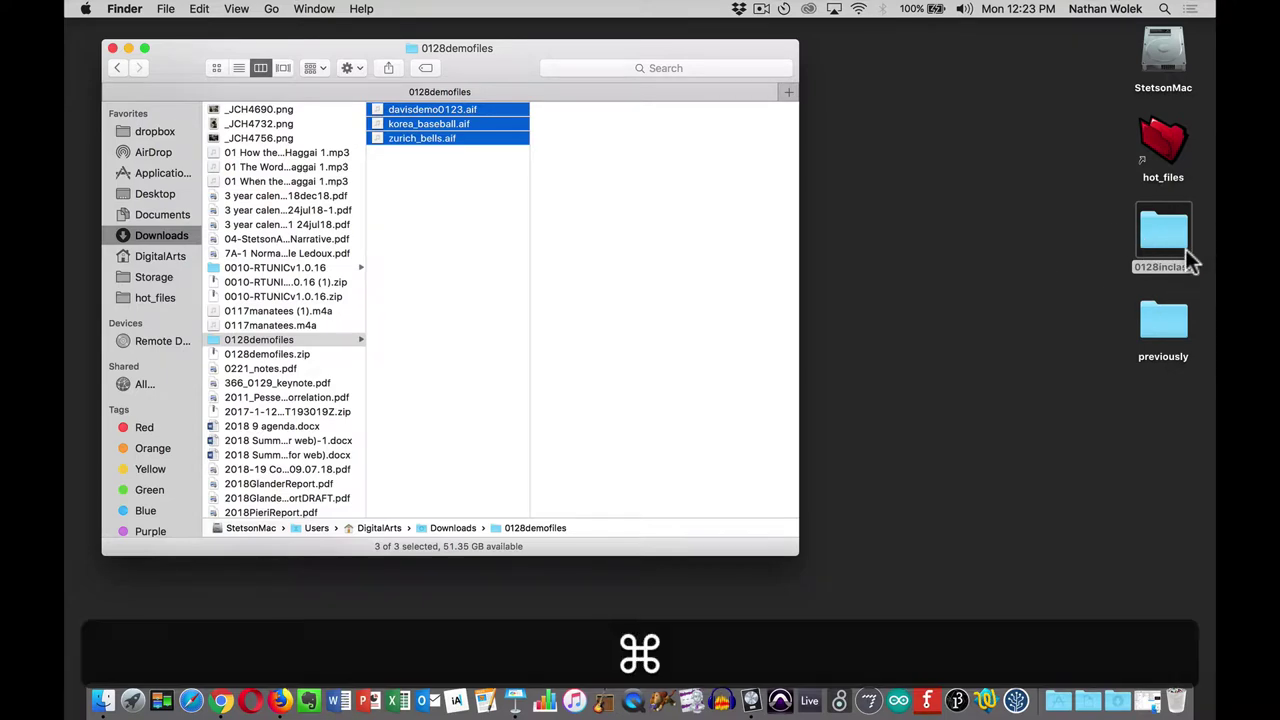
{"action": "key", "text": "super+Tab"}
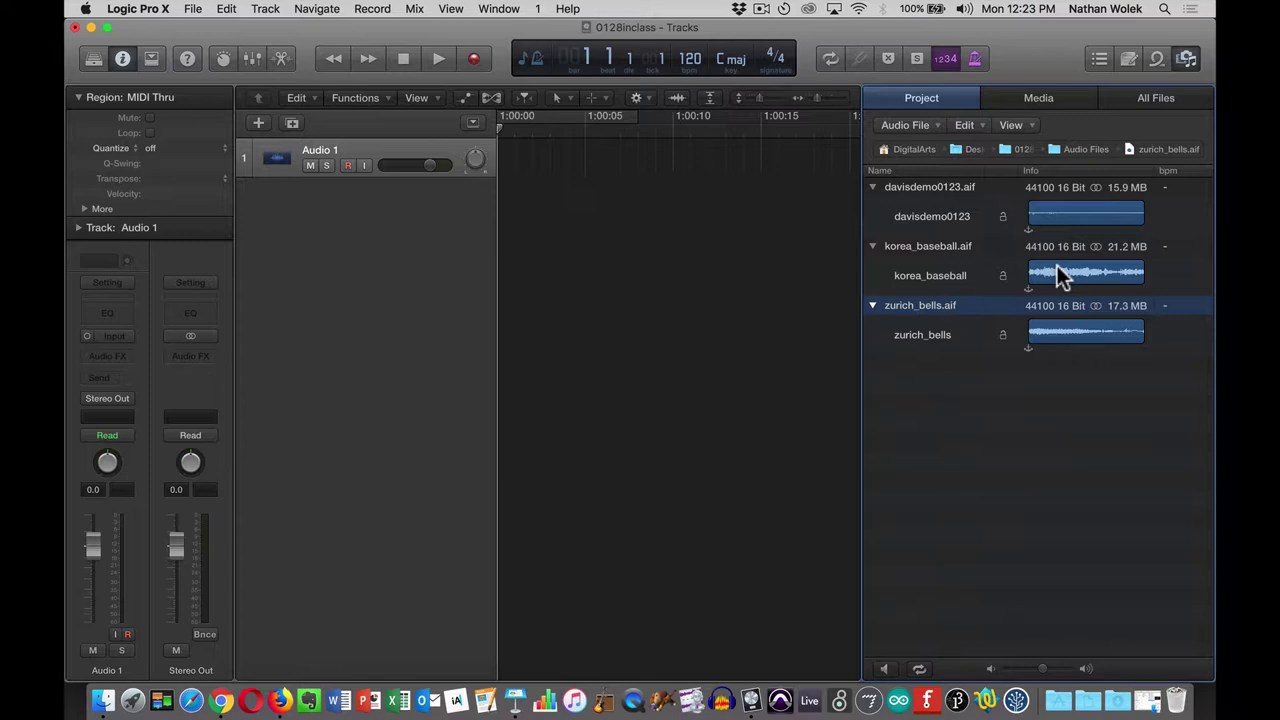
Drop davisdemo0123 onto the Audio 1 track at bar 1 and audition it.
{"action": "left_click", "coordinate": [931, 218]}
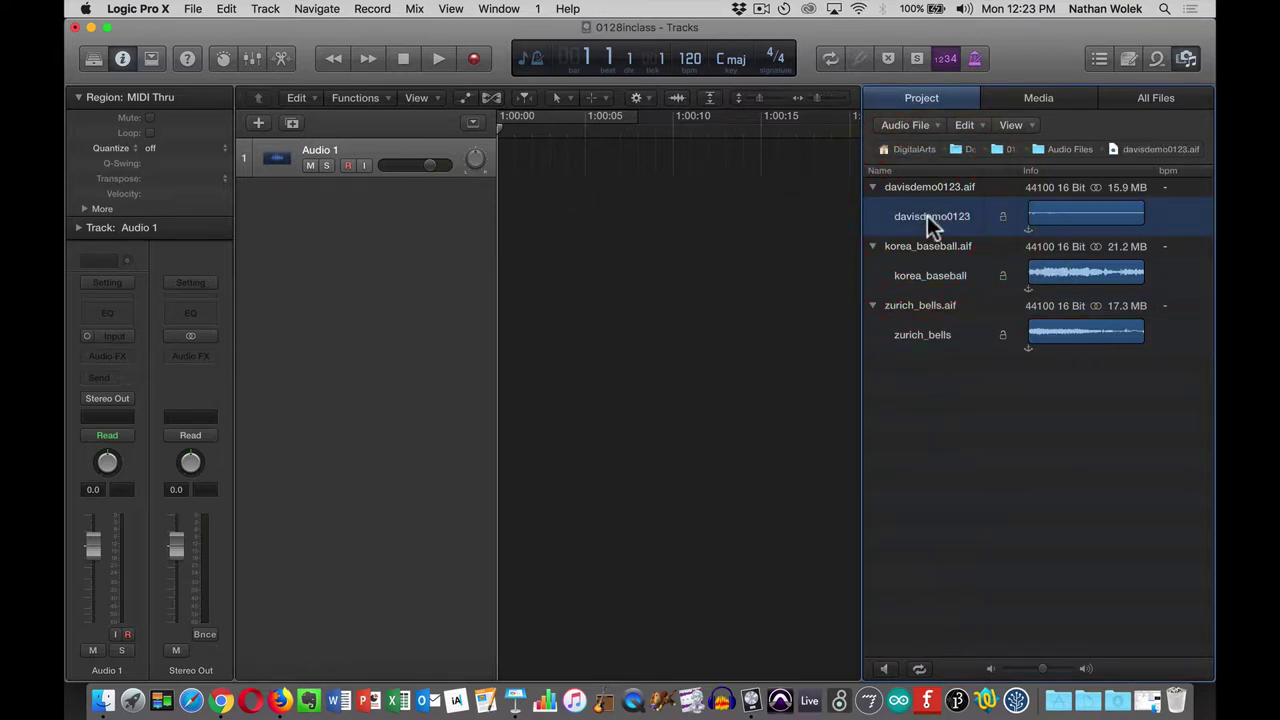
{"action": "left_click_drag", "start_coordinate": [929, 215], "coordinate": [500, 162]}
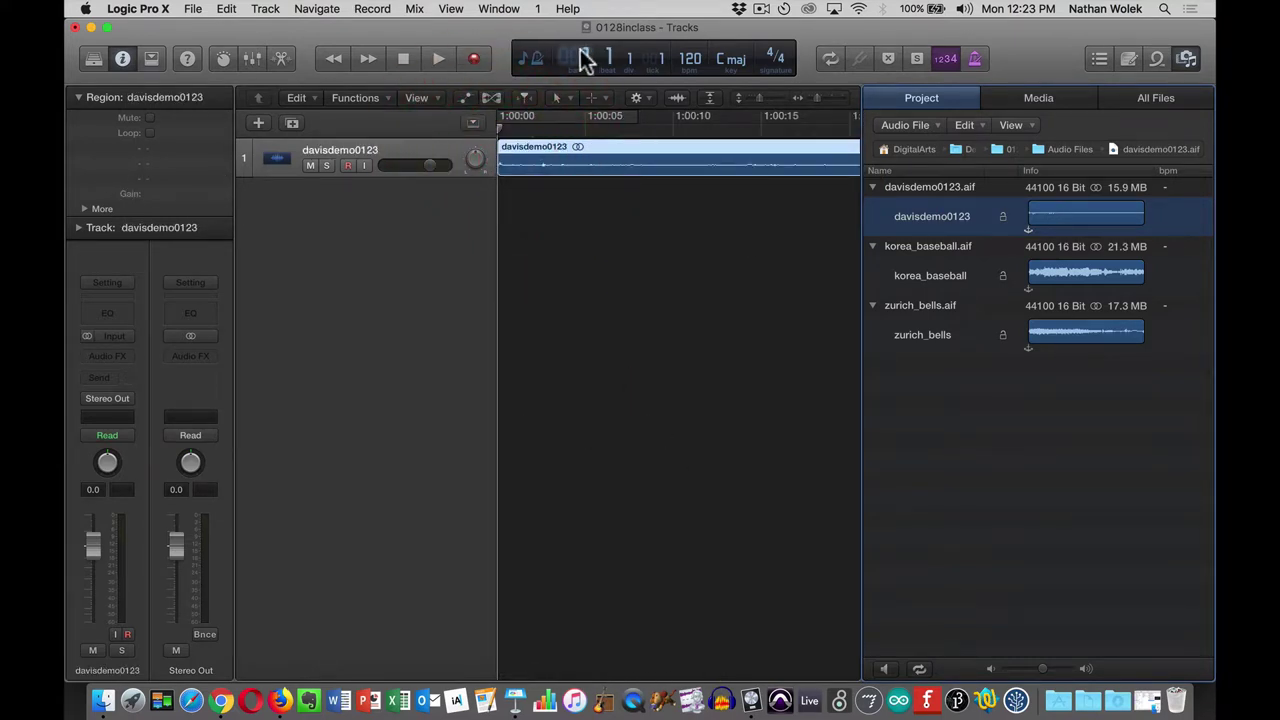
{"action": "left_click", "coordinate": [437, 57]}
{"action": "key", "text": "XF86AudioRaiseVolume"}
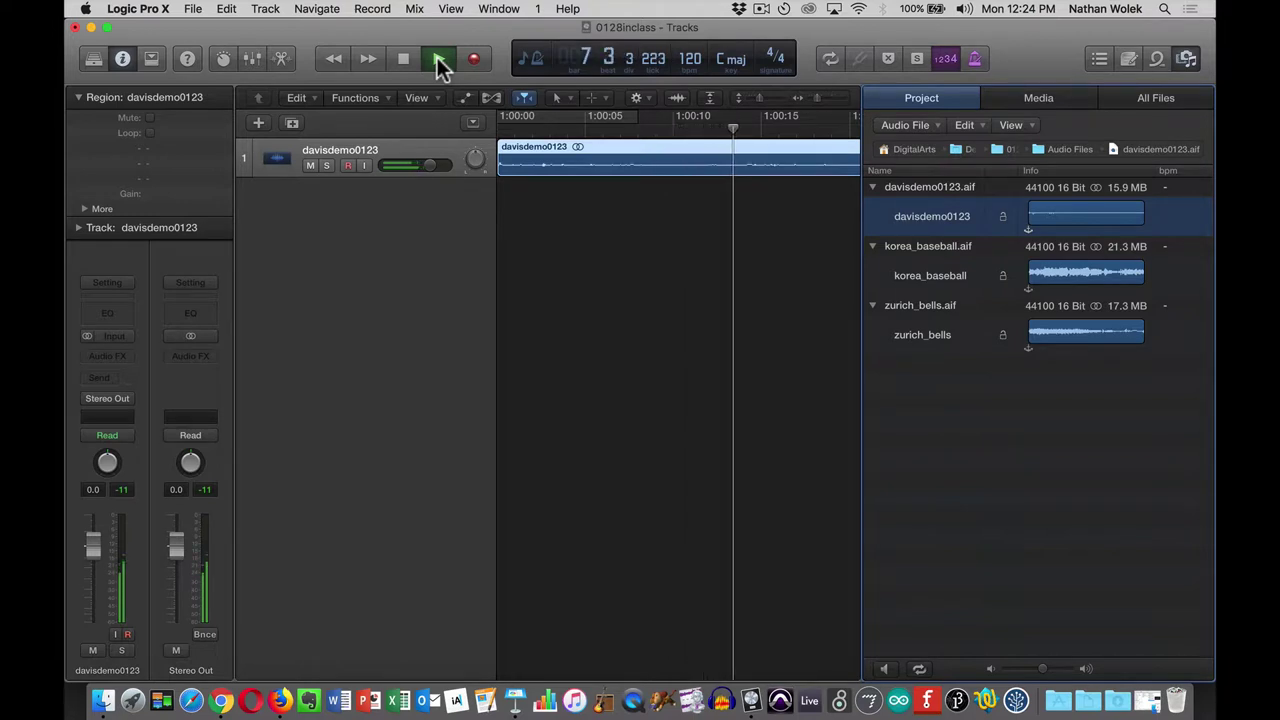
{"action": "key", "text": "space"}
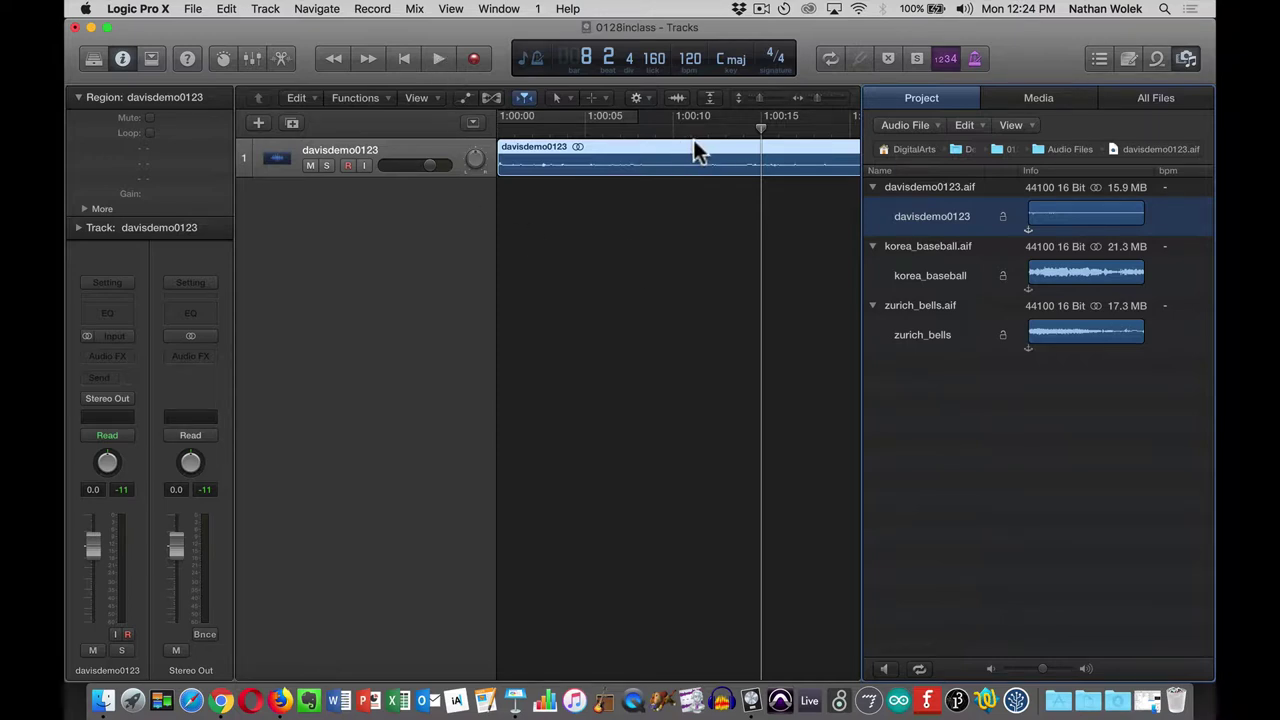
Hide the Browser and enlarge the track so the davisdemo0123 waveform shows.
{"action": "left_click", "coordinate": [1186, 58]}
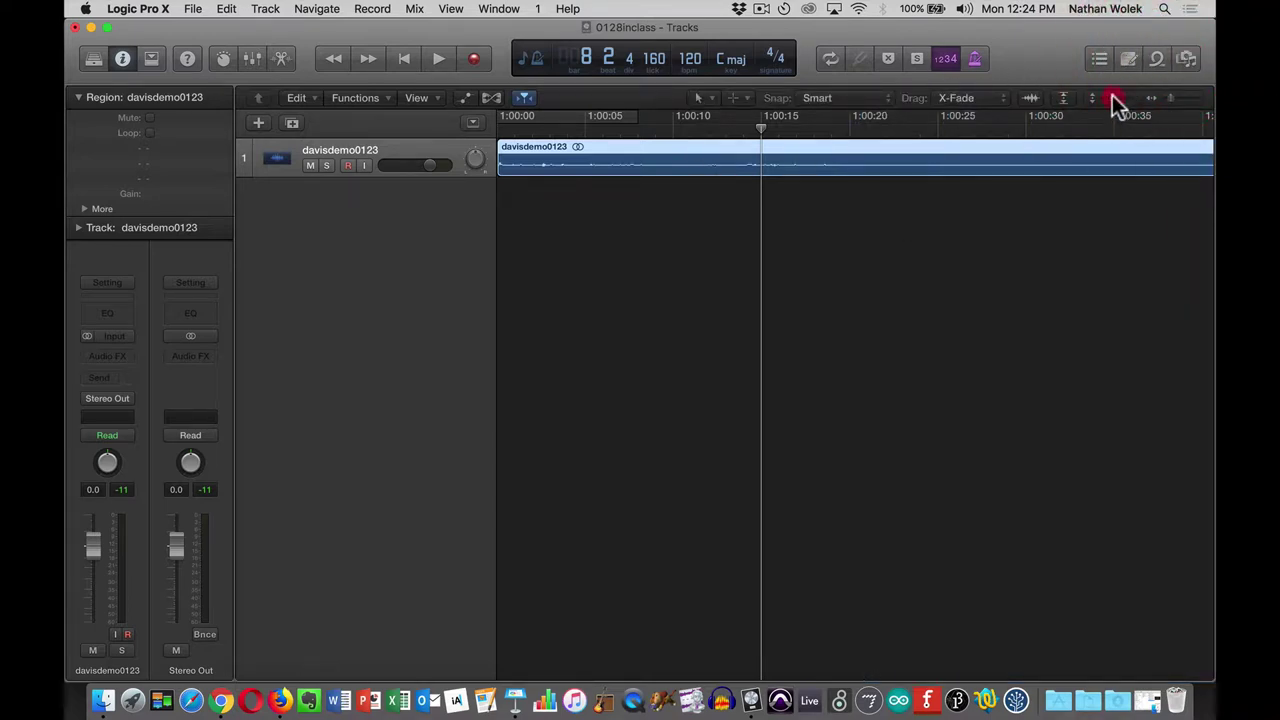
{"action": "left_click_drag", "start_coordinate": [1113, 97], "coordinate": [1132, 99]}
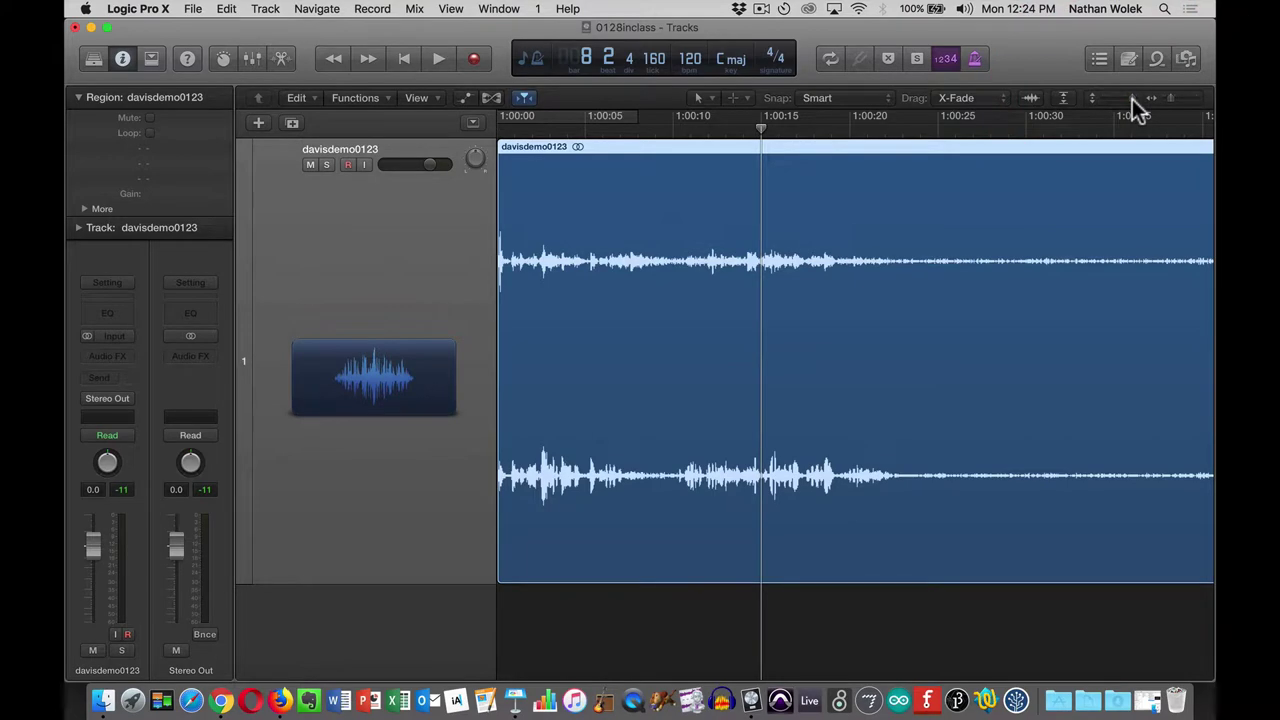
{"action": "key", "text": "alt+super+8"}
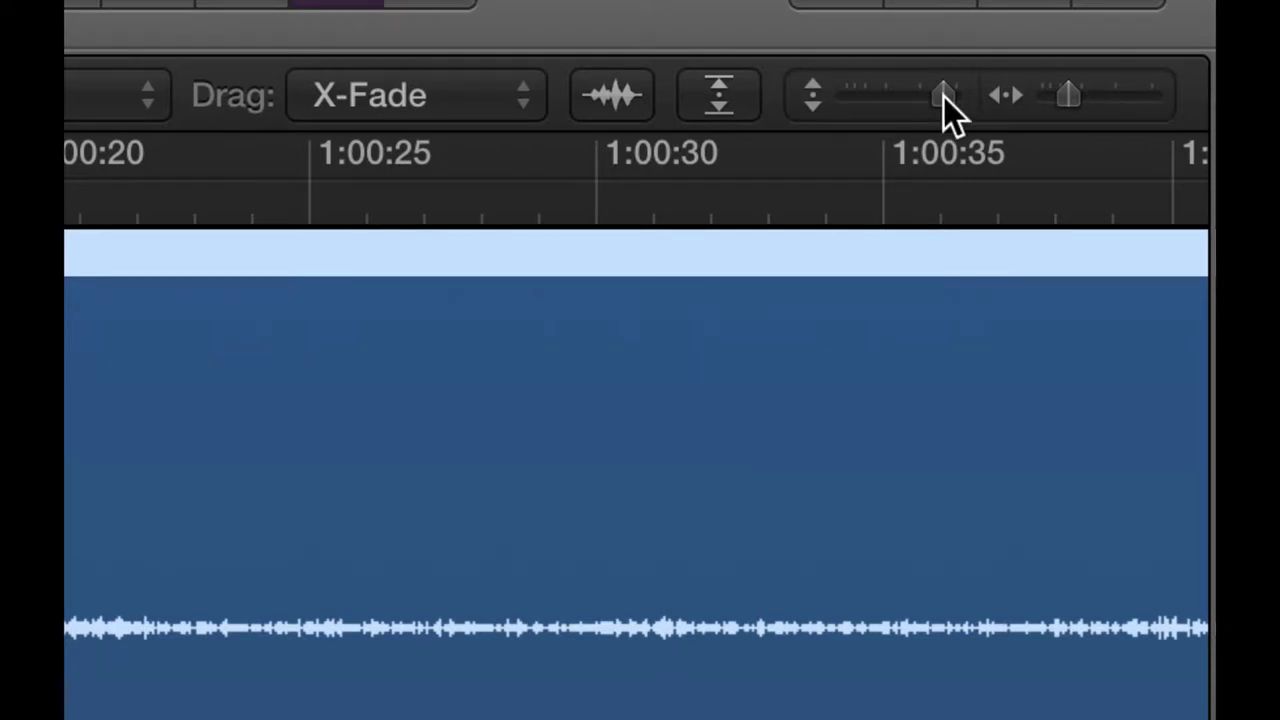
{"action": "key", "text": "alt+super+8"}
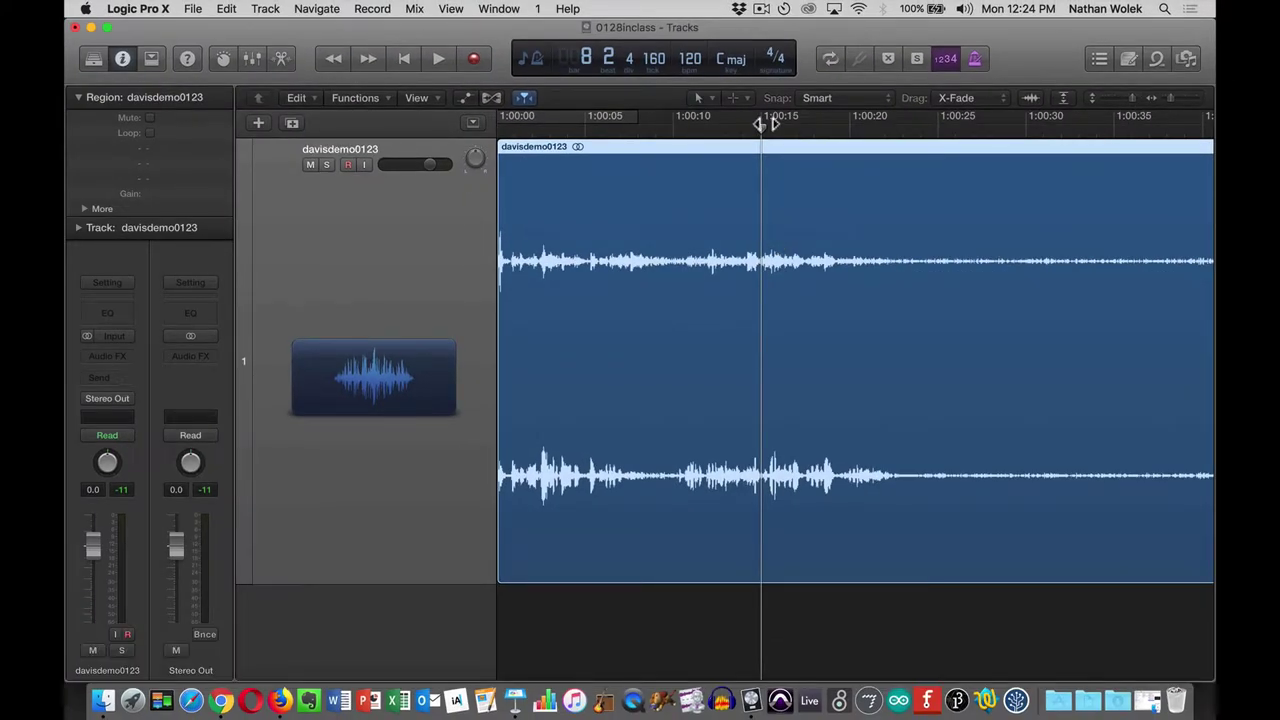
Audition davisdemo0123 from about 1:00:15, stopping near 1:00:23.
{"action": "left_click_drag", "start_coordinate": [763, 128], "coordinate": [791, 135]}
{"action": "key", "text": "space"}
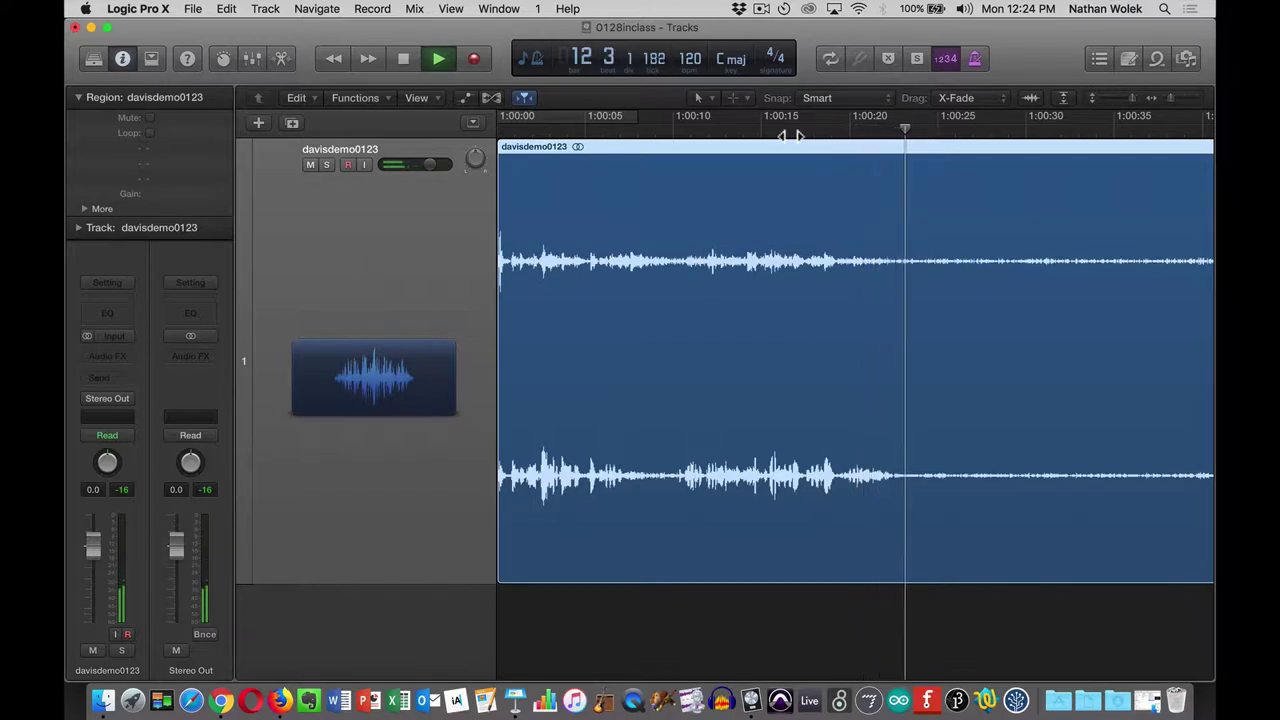
{"action": "key", "text": "space"}
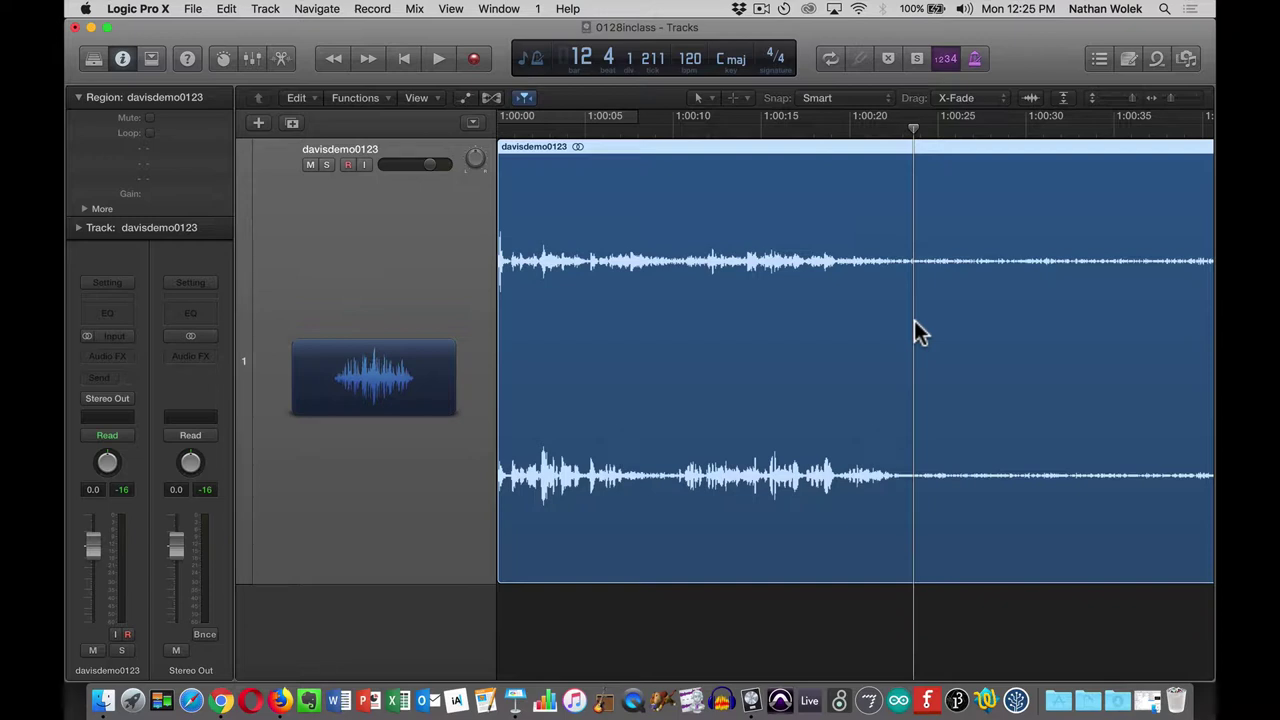
Choose the Scissors Tool from the T tool menu.
{"action": "key", "text": "t"}
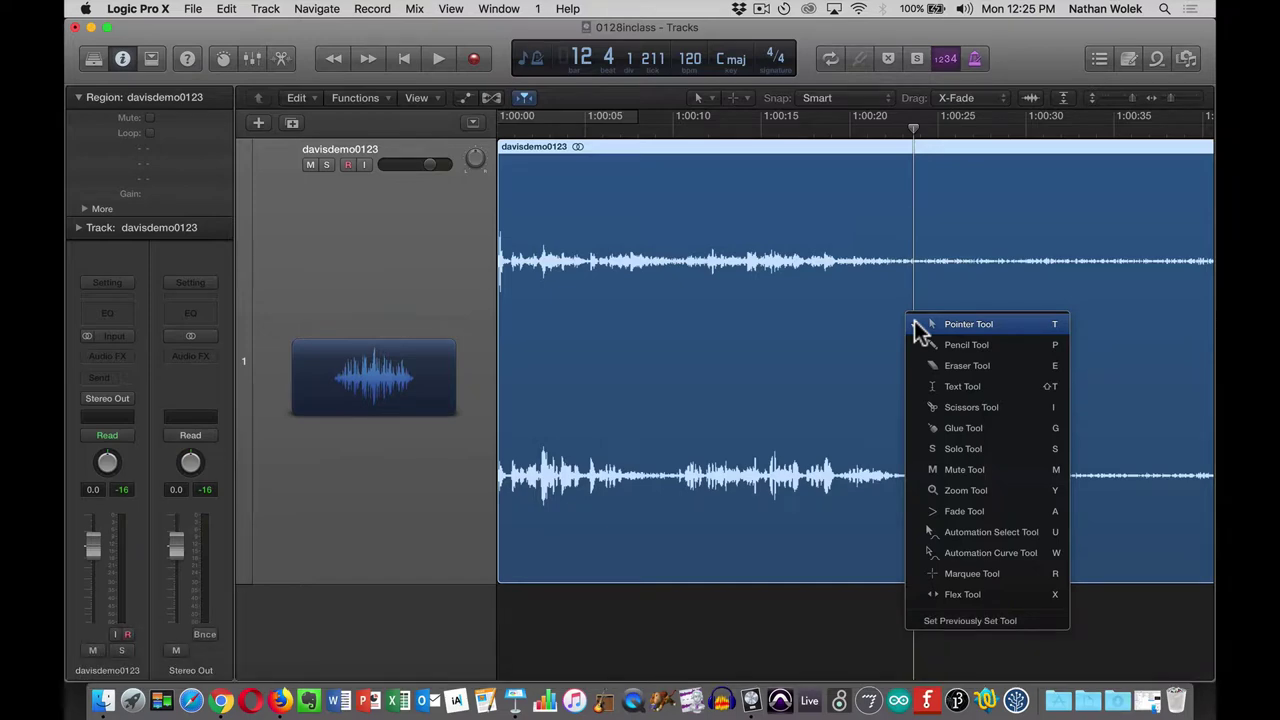
{"action": "key", "text": "alt+super+8"}
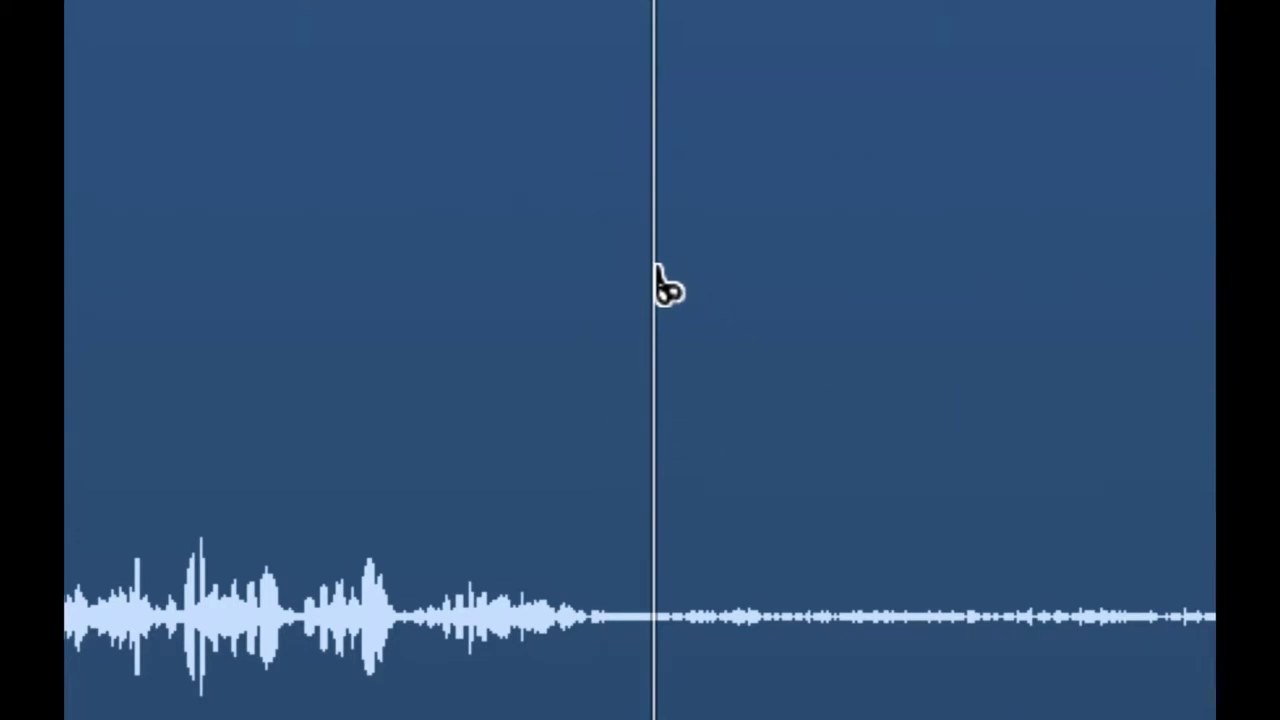
{"action": "key", "text": "alt+super+8"}
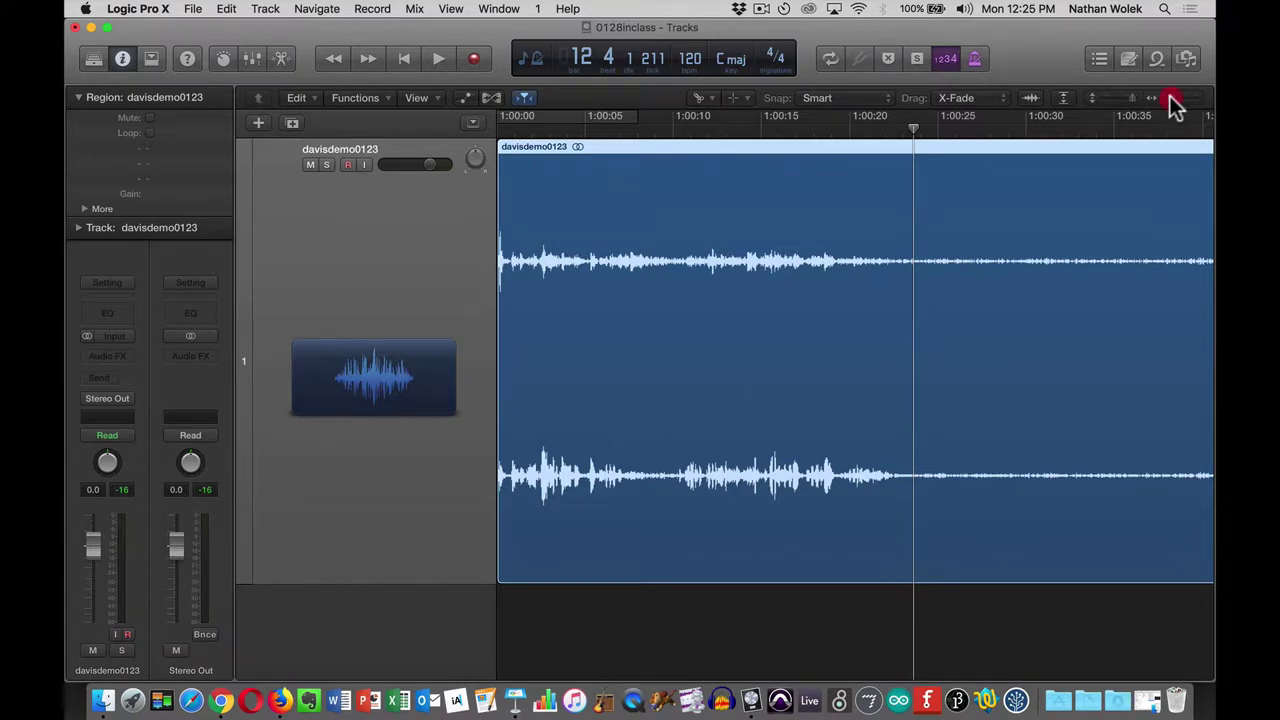
Zoom the timeline to sample level around the playhead at 1:00:18.
{"action": "left_click_drag", "start_coordinate": [1171, 98], "coordinate": [1214, 103]}
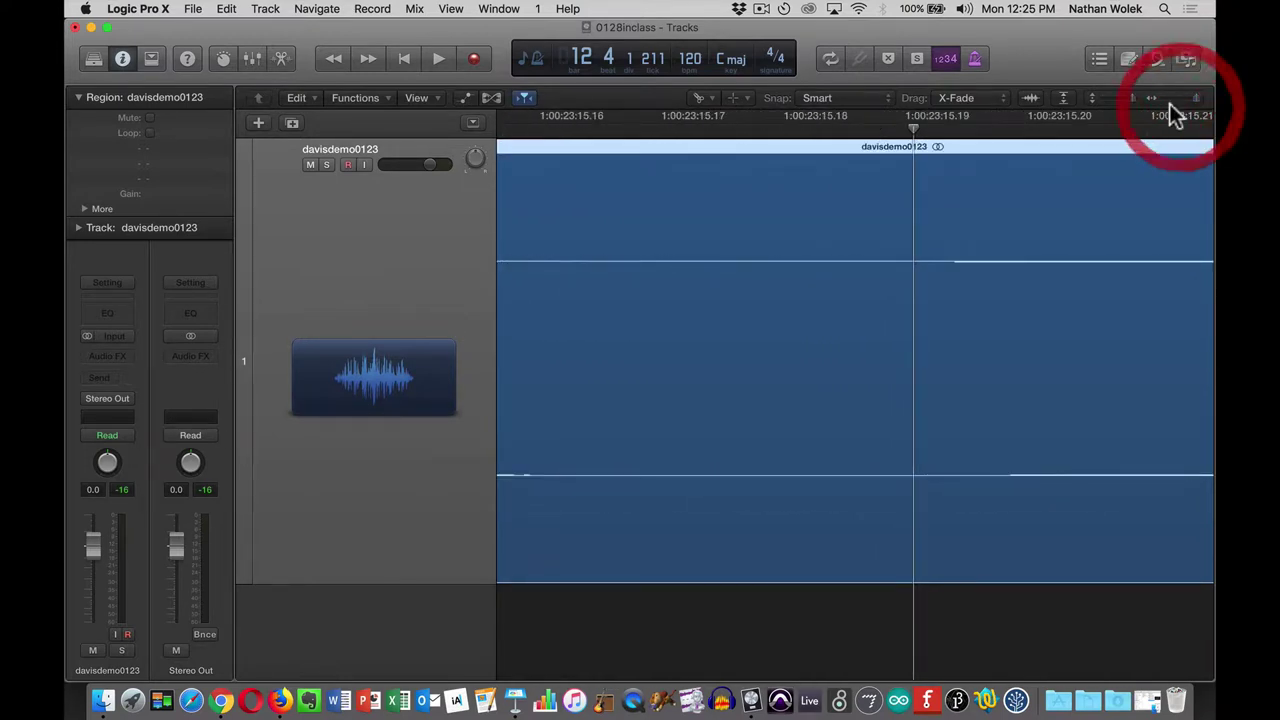
{"action": "left_click_drag", "start_coordinate": [1131, 99], "coordinate": [1148, 106]}
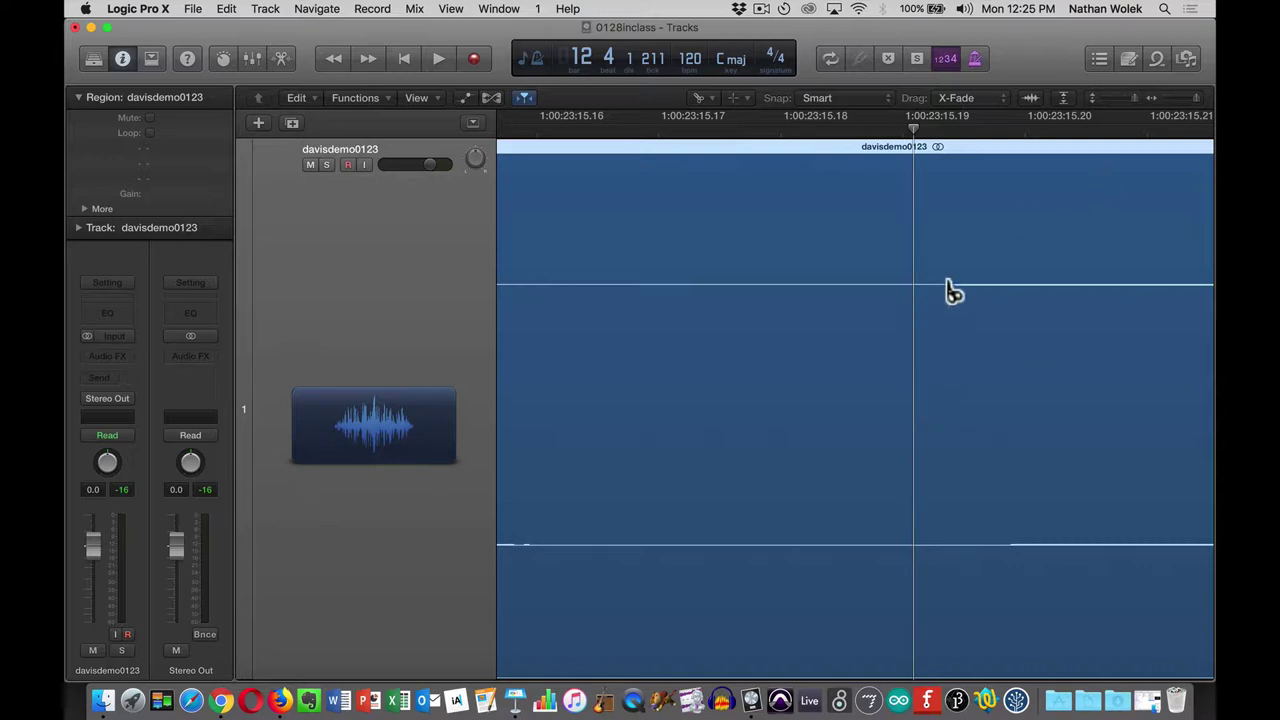
{"action": "left_click_drag", "start_coordinate": [1194, 97], "coordinate": [1148, 104]}
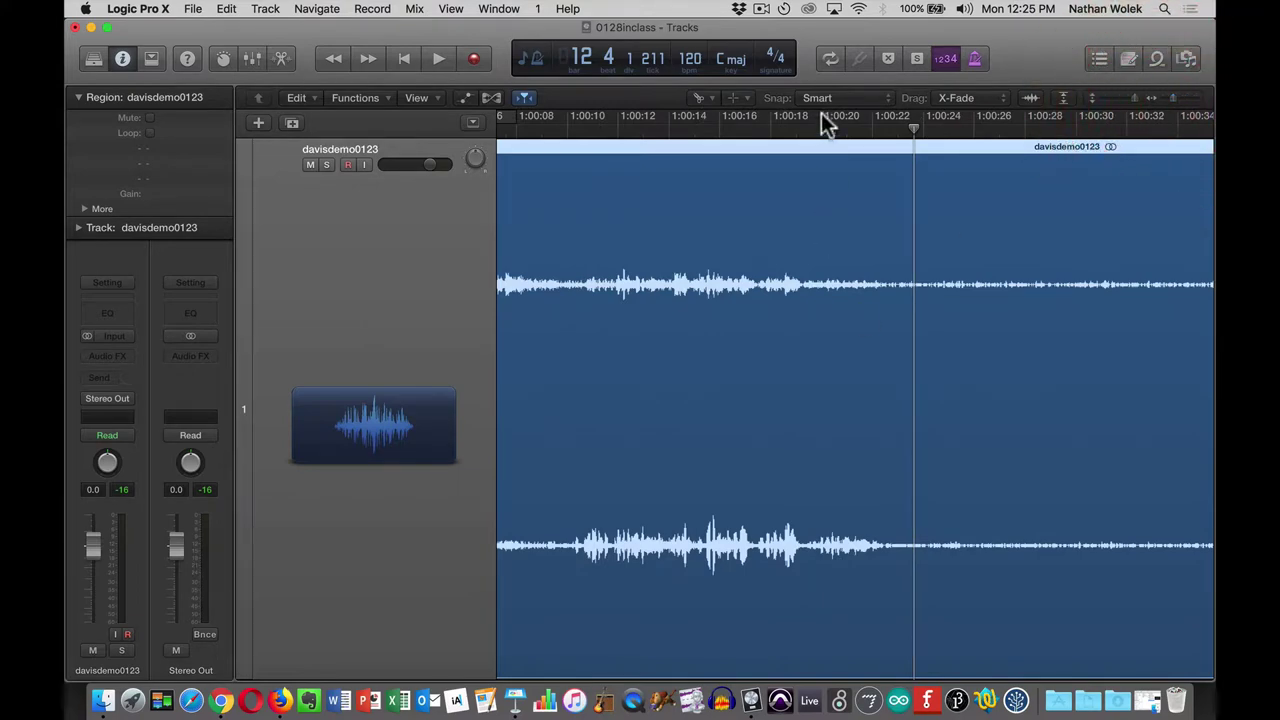
{"action": "left_click", "coordinate": [790, 130]}
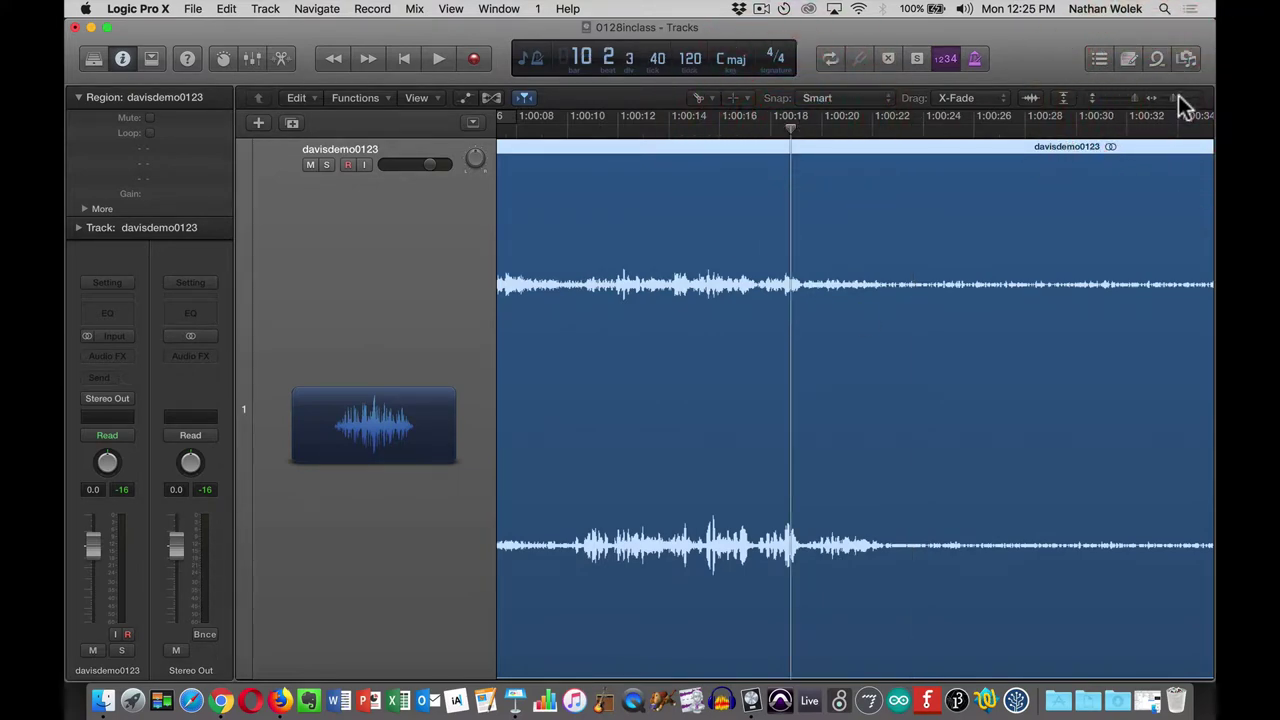
{"action": "left_click_drag", "start_coordinate": [1173, 96], "coordinate": [1203, 98]}
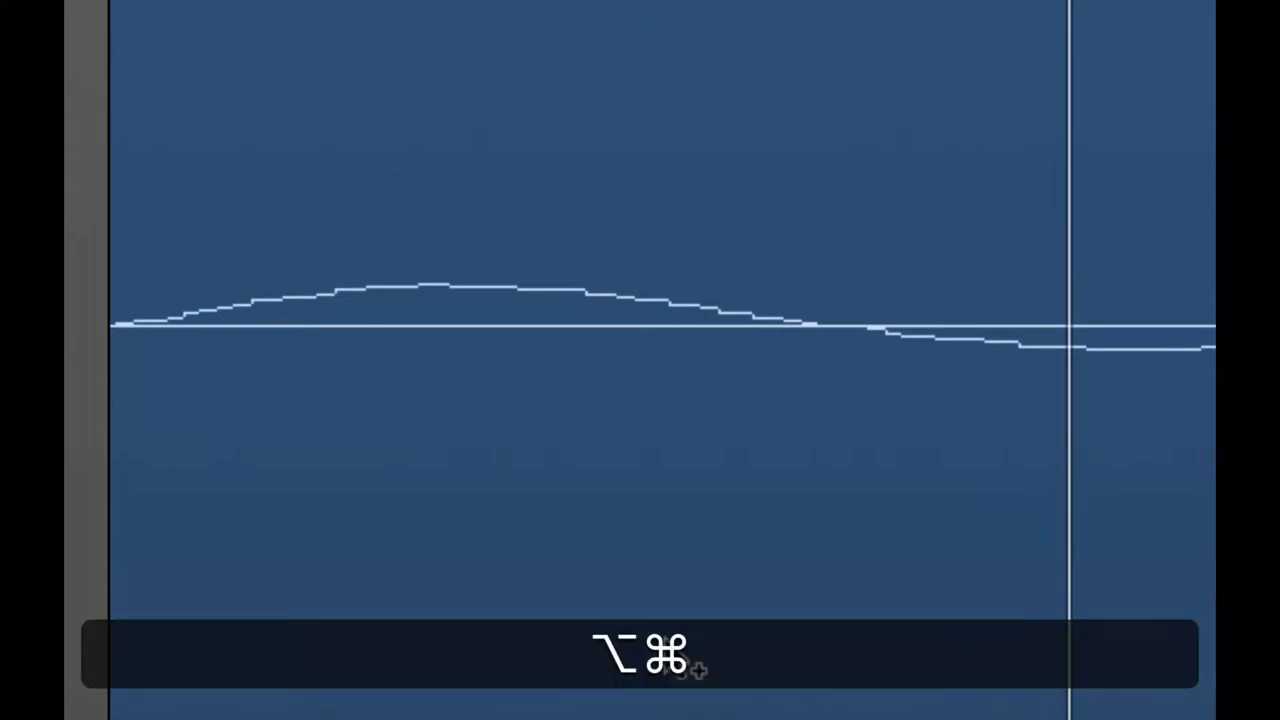
{"action": "key", "text": "alt+super+8"}
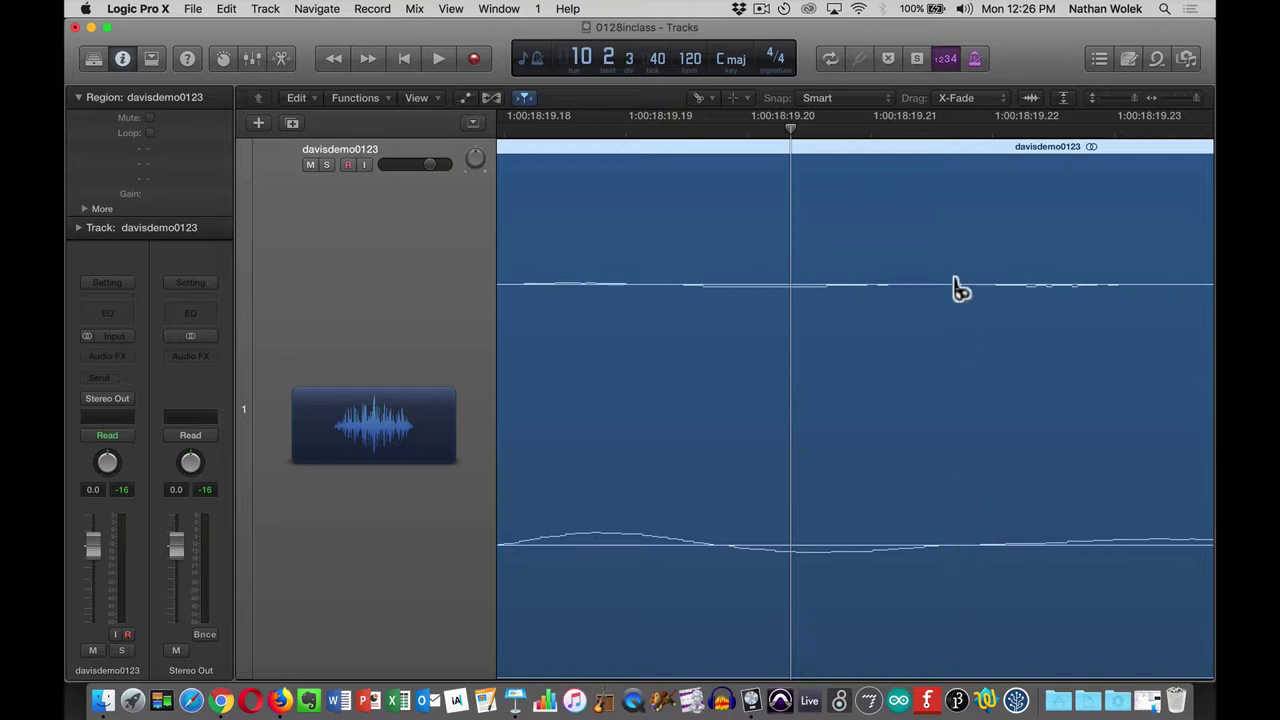
Make a test Scissors cut at a precise sample point, then undo it.
{"action": "left_click", "coordinate": [962, 438]}
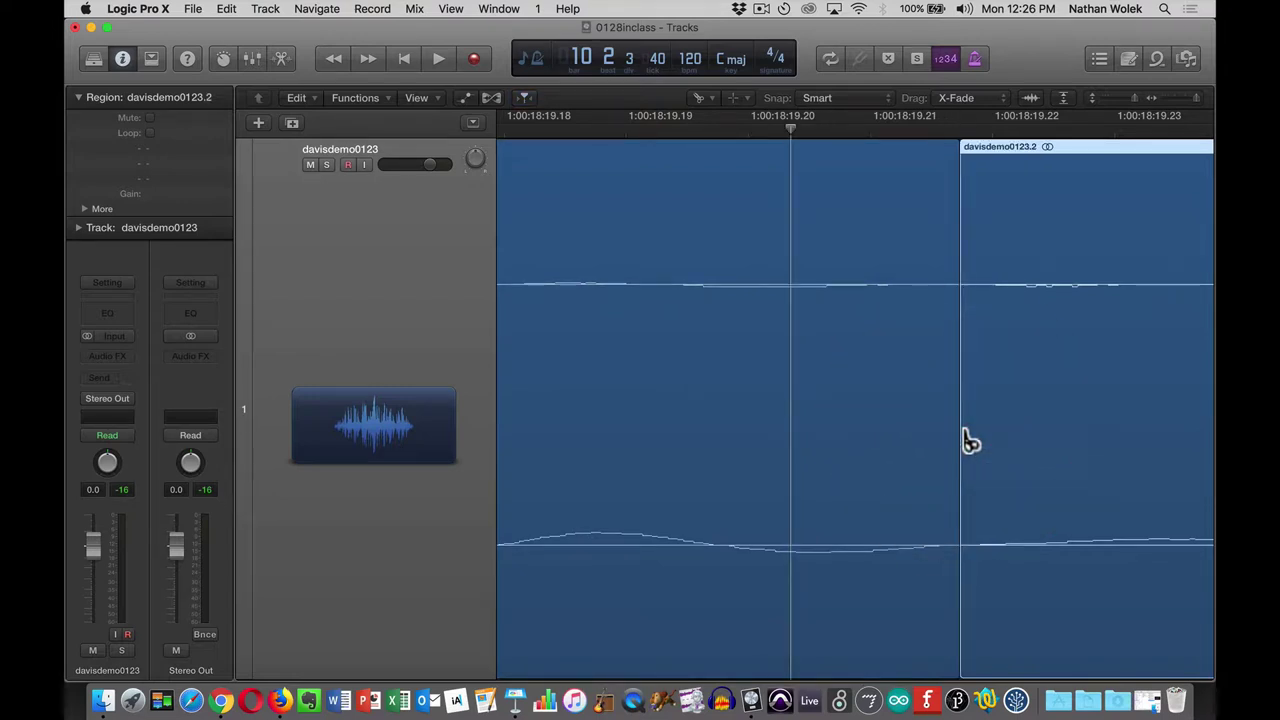
{"action": "key", "text": "super+z"}
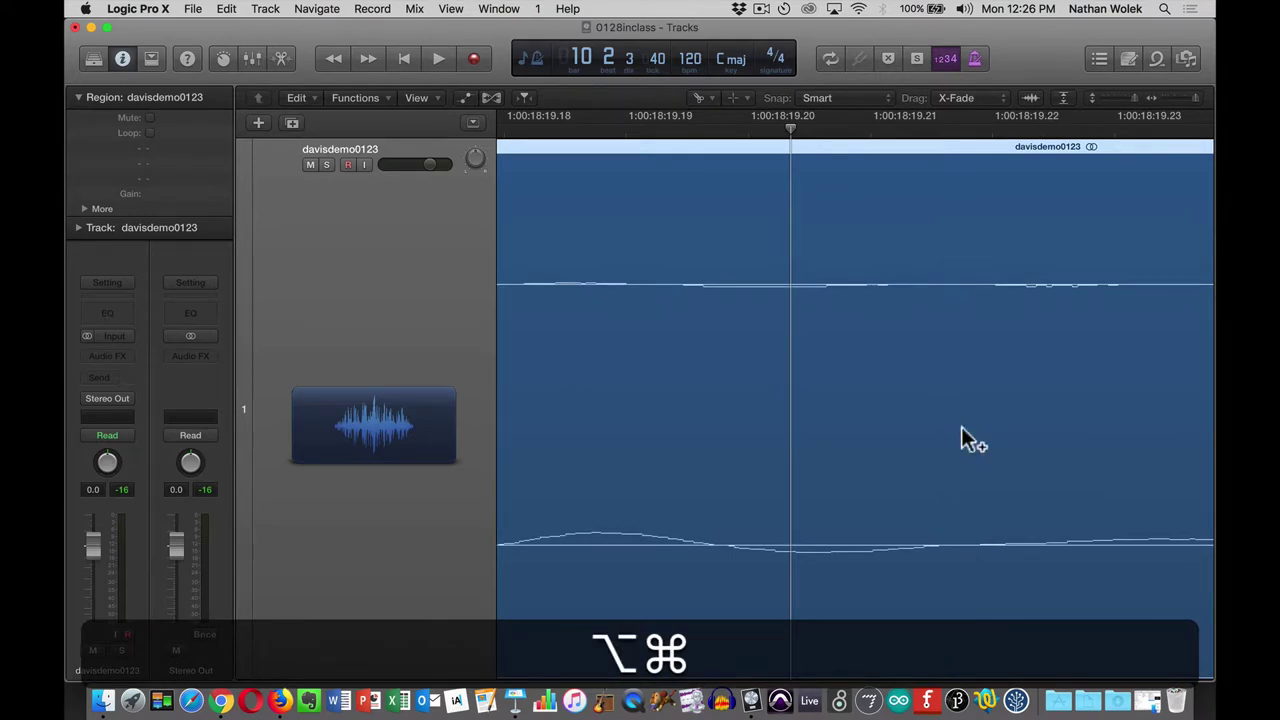
{"action": "key", "text": "alt+super+8"}
{"action": "key", "text": "alt+super+8"}
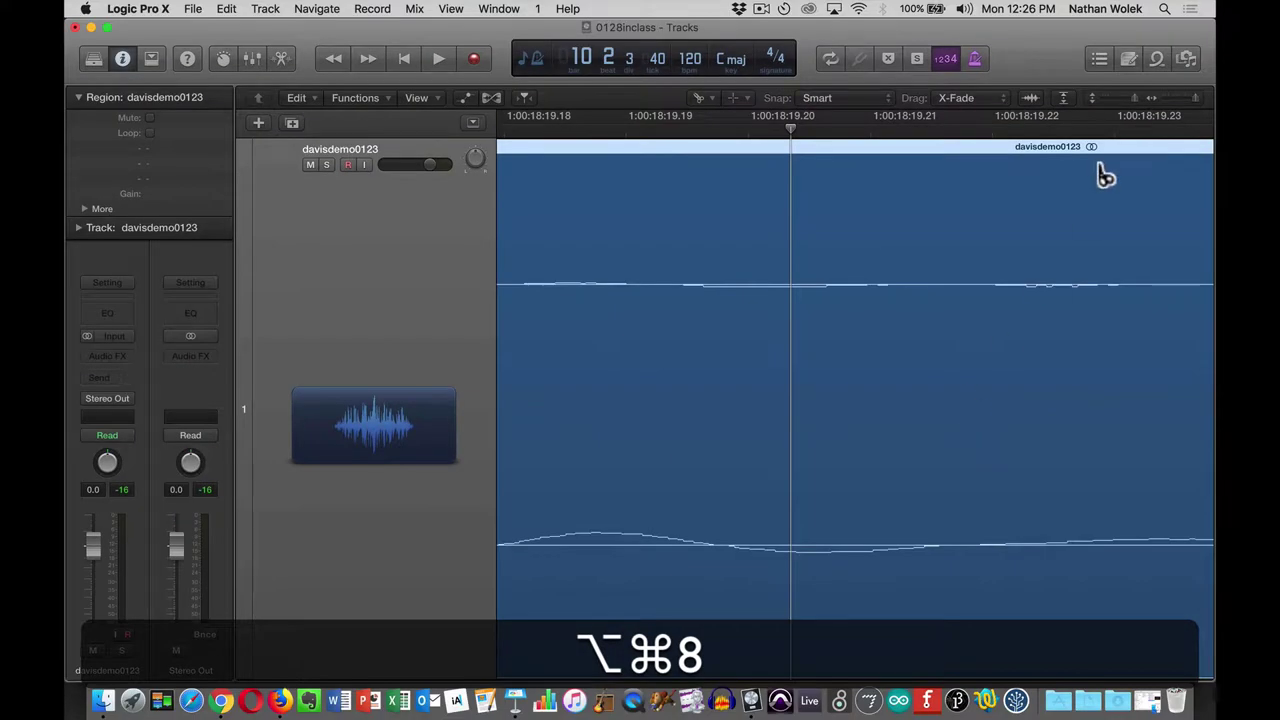
Zoom back out, return to the Pointer Tool, and briefly open then close the audio editor.
{"action": "left_click_drag", "start_coordinate": [1194, 94], "coordinate": [1158, 105]}
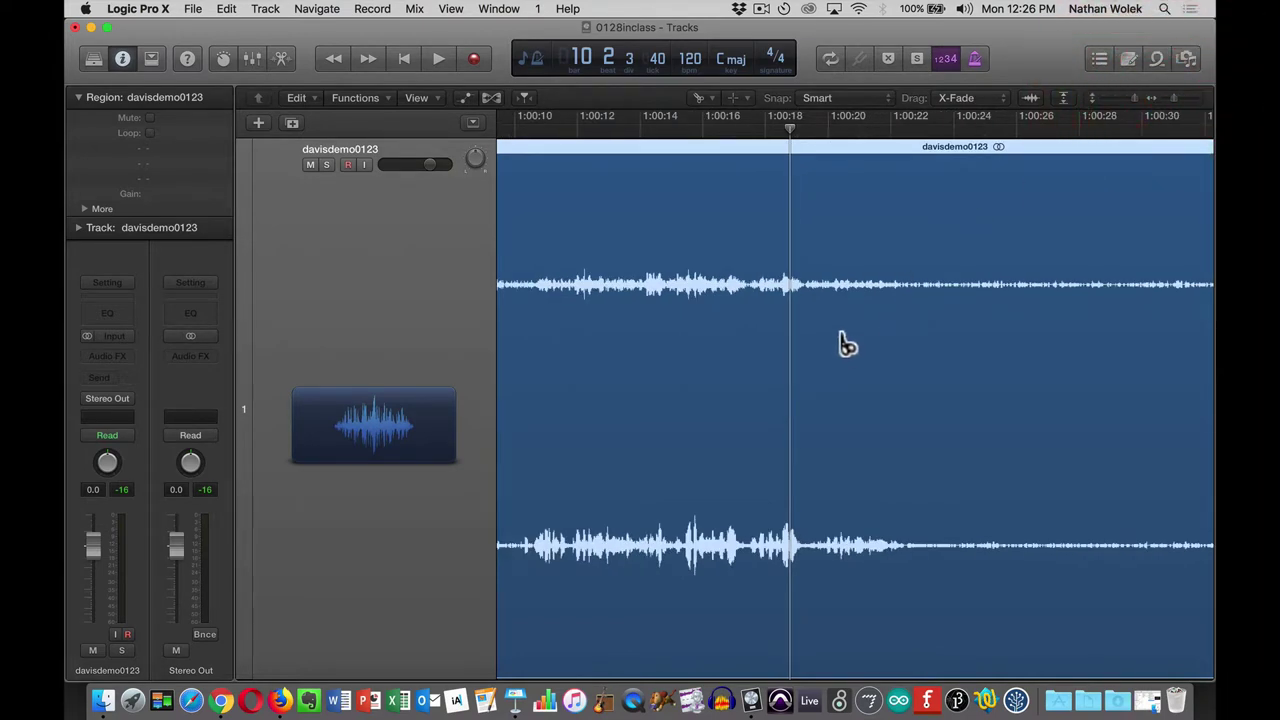
{"action": "key", "text": "t"}
{"action": "left_click", "coordinate": [838, 333]}
{"action": "double_click", "coordinate": [771, 351]}
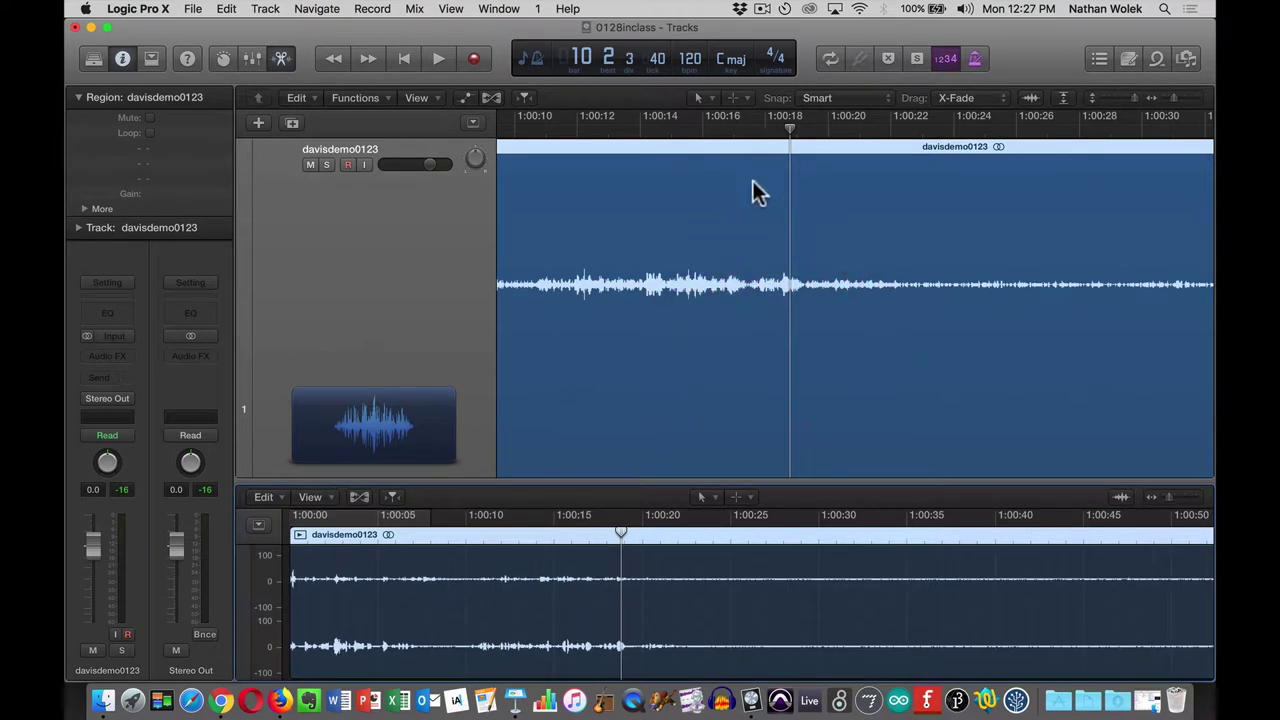
{"action": "left_click", "coordinate": [653, 476]}
{"action": "left_click", "coordinate": [653, 481]}
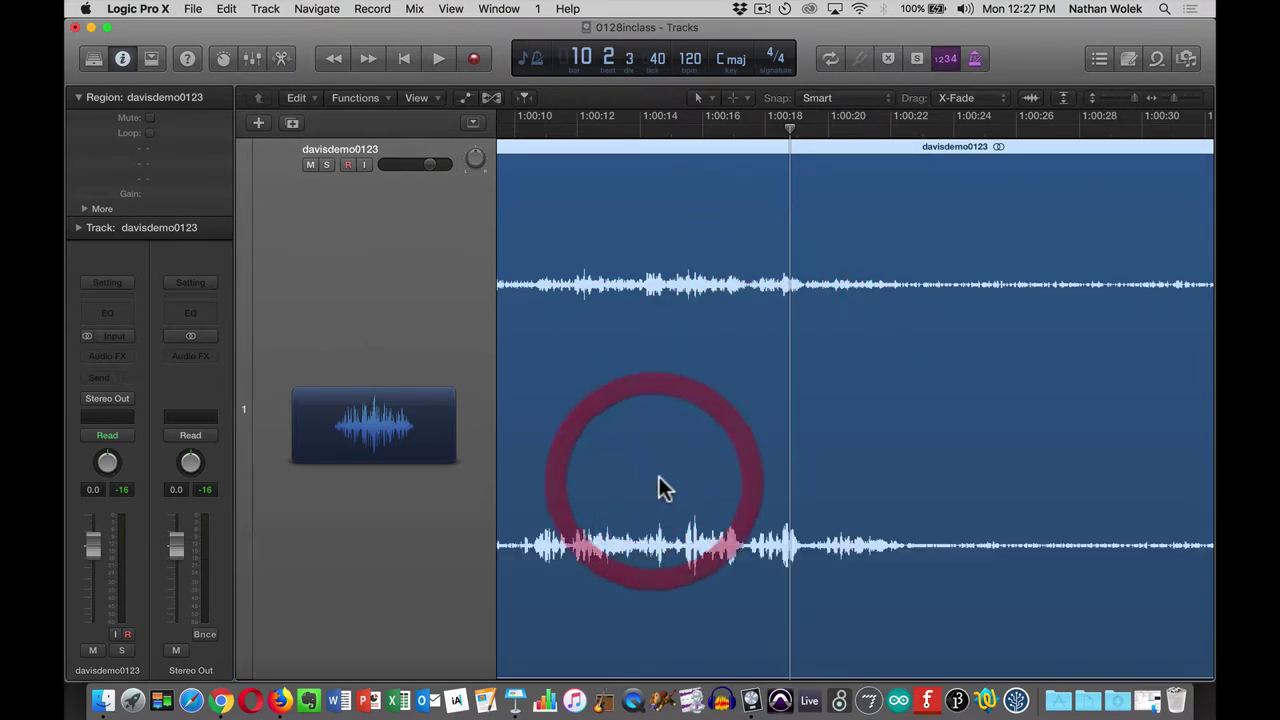
Audition around 1:00:16–1:00:17 and settle the playhead near 1:00:16:08.
{"action": "left_click", "coordinate": [764, 132]}
{"action": "key", "text": "space"}
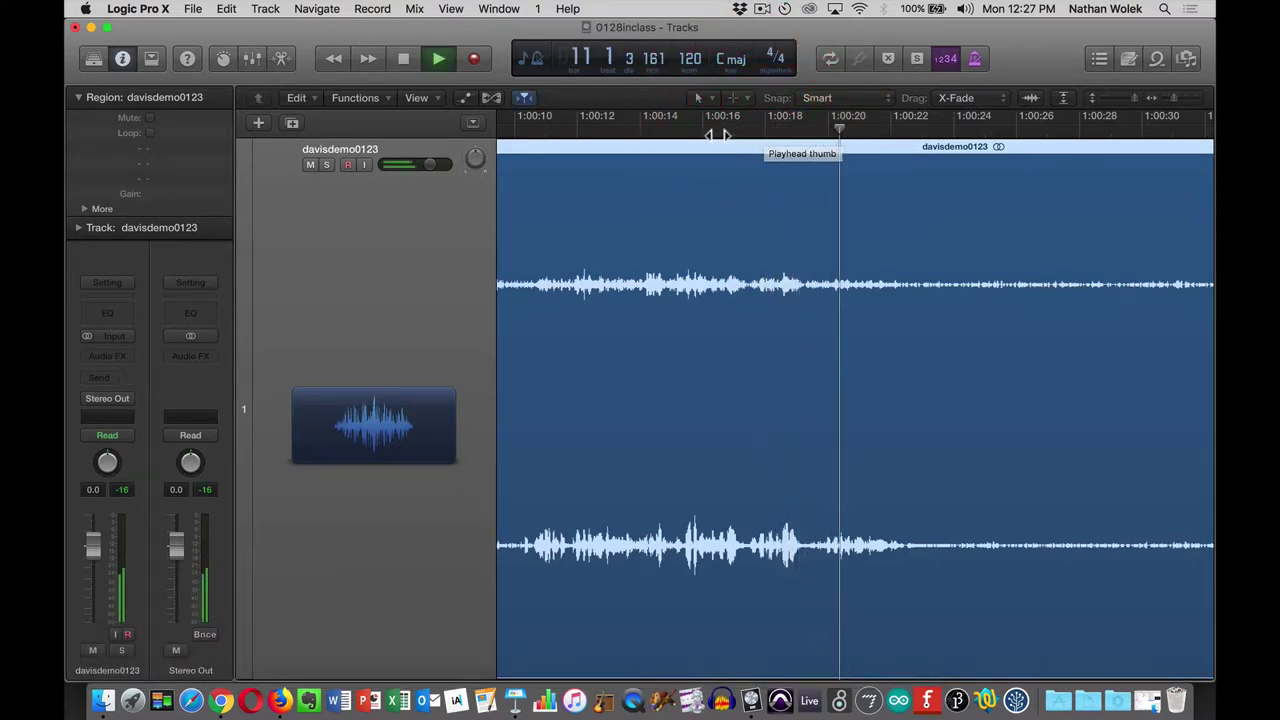
{"action": "left_click", "coordinate": [716, 132]}
{"action": "key", "text": "space"}
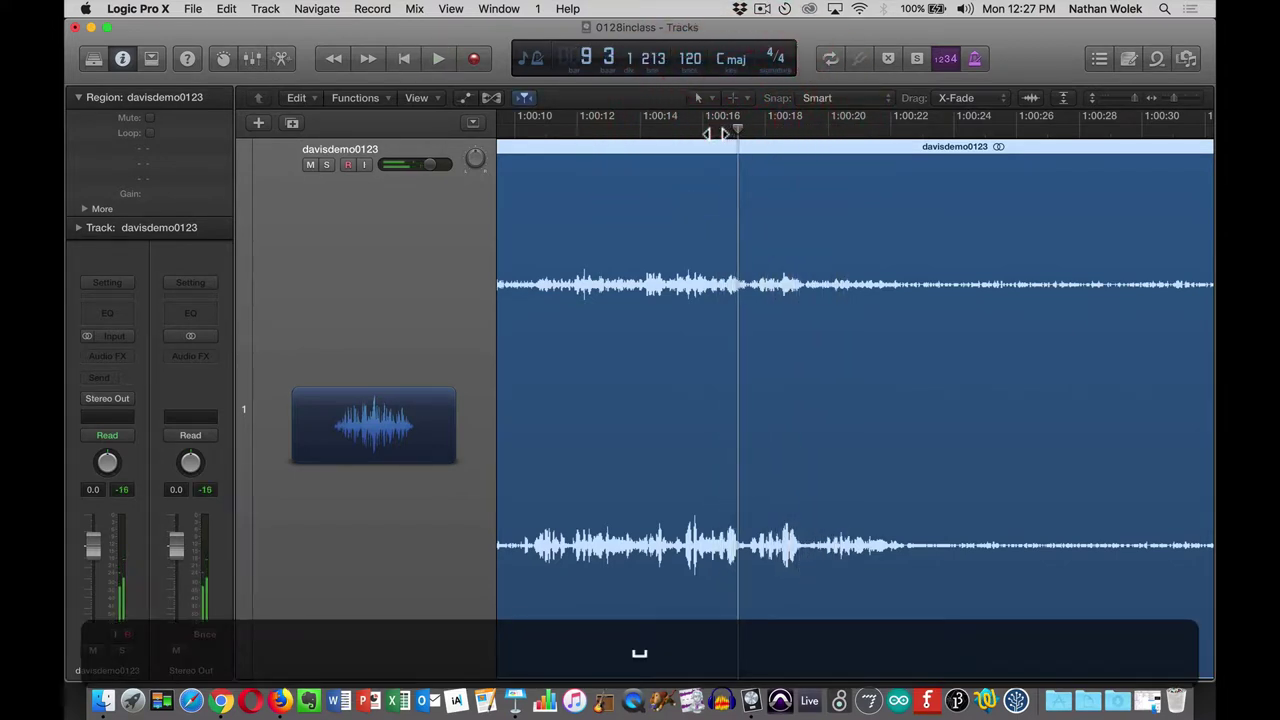
{"action": "left_click", "coordinate": [716, 132]}
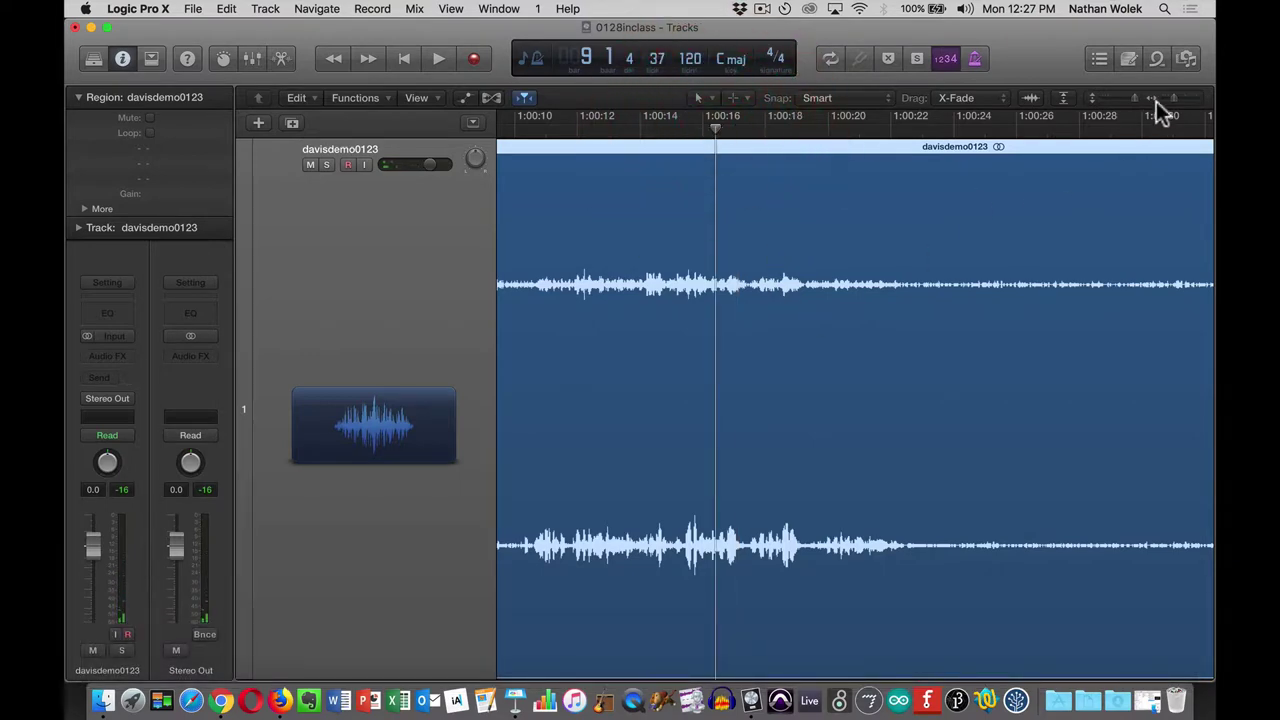
{"action": "left_click_drag", "start_coordinate": [1175, 96], "coordinate": [1197, 108]}
{"action": "key", "text": "space"}
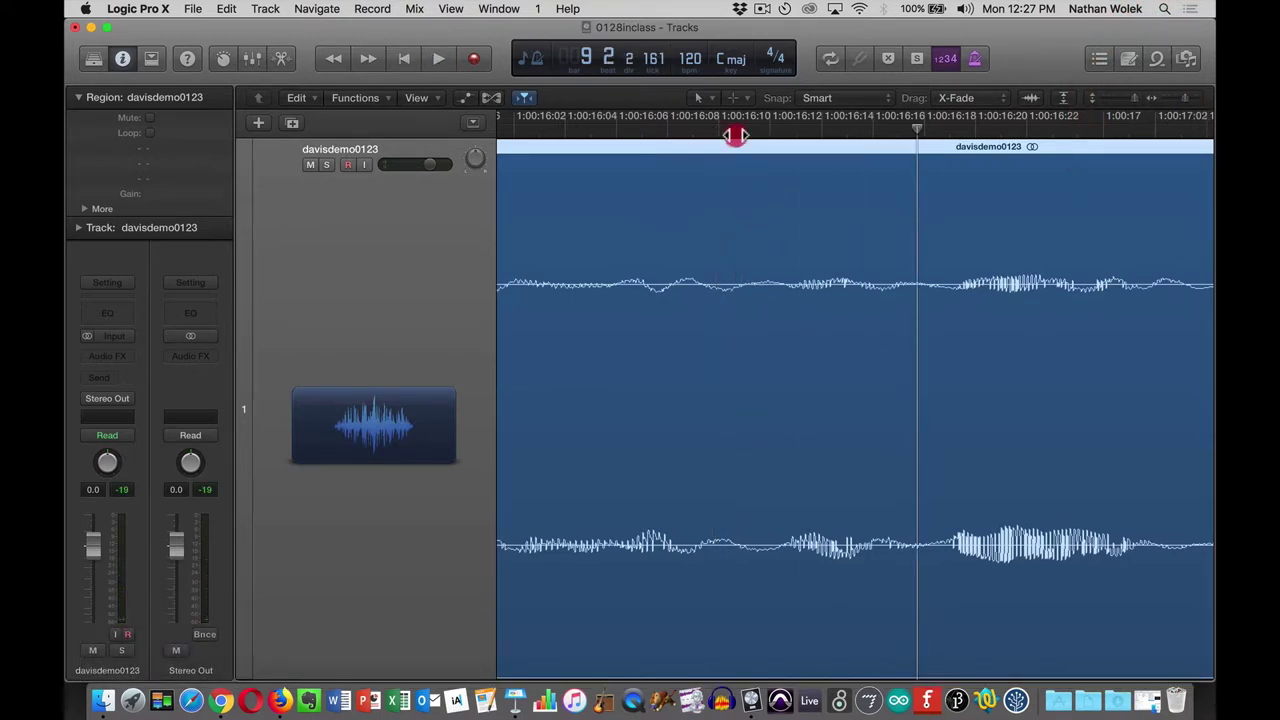
{"action": "left_click_drag", "start_coordinate": [736, 135], "coordinate": [701, 141]}
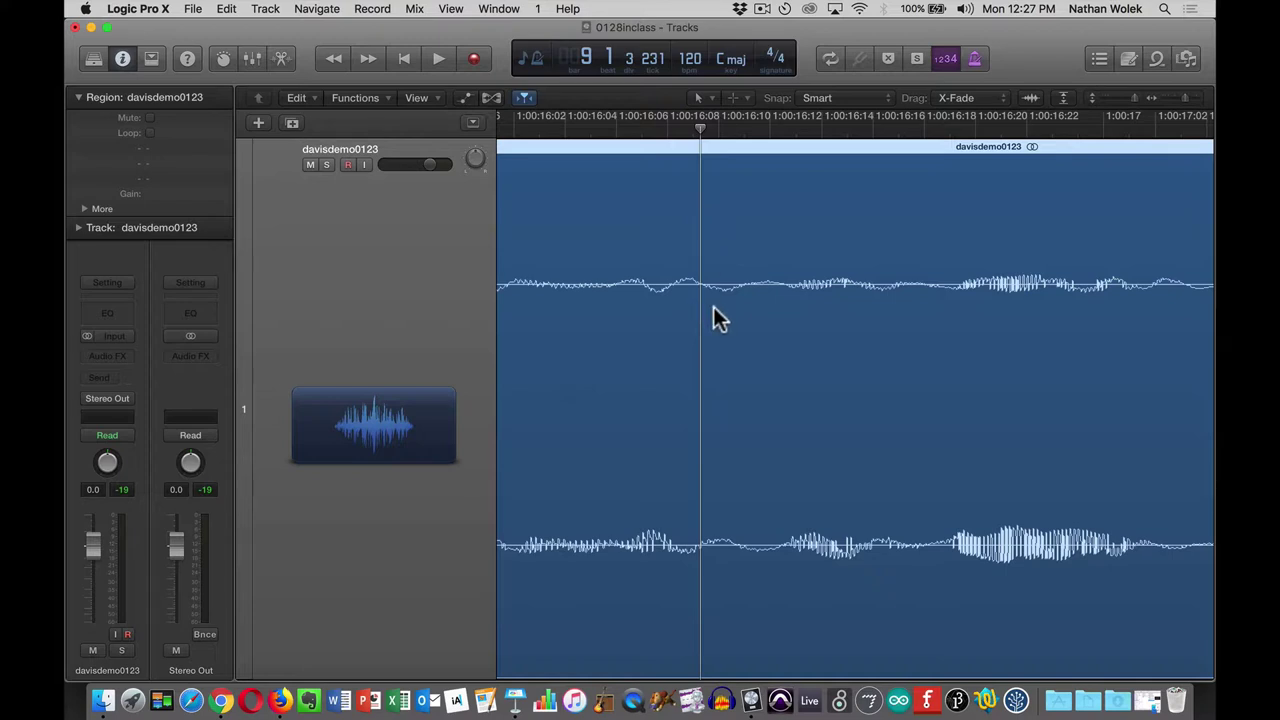
Split davisdemo0123 at the playhead with the Scissors Tool, then return to the Pointer Tool.
{"action": "key", "text": "t"}
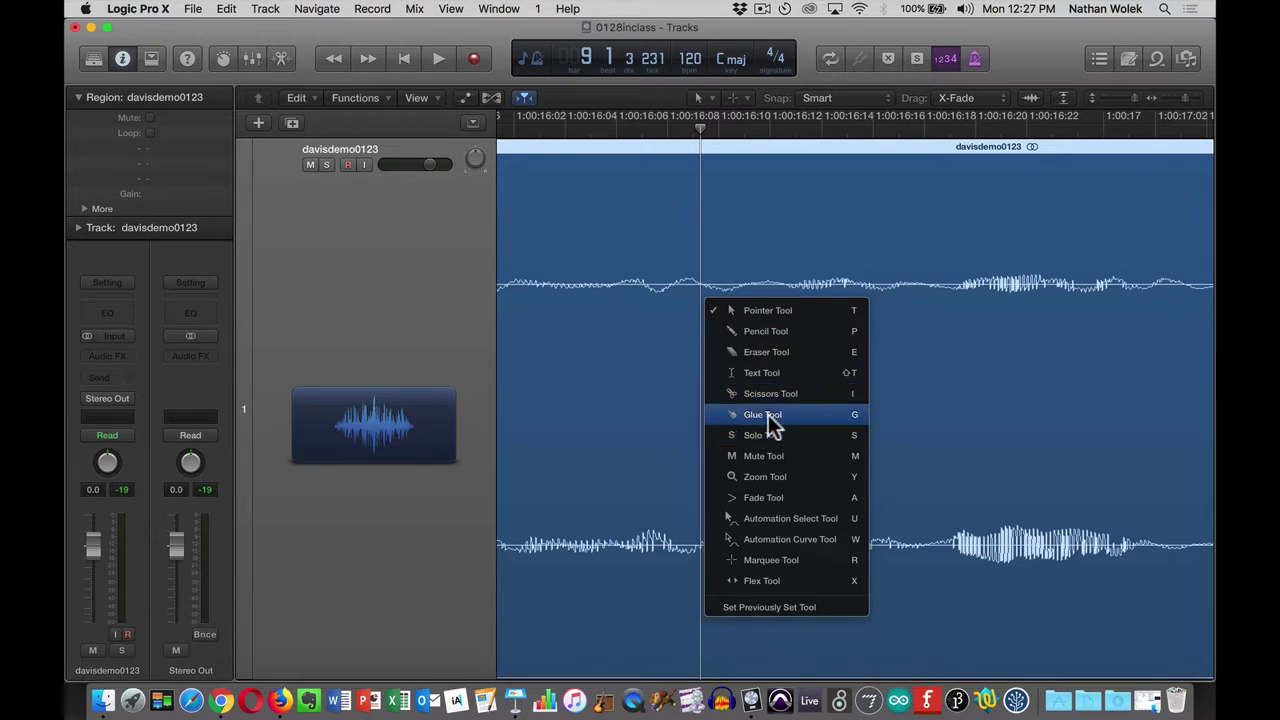
{"action": "left_click", "coordinate": [767, 394]}
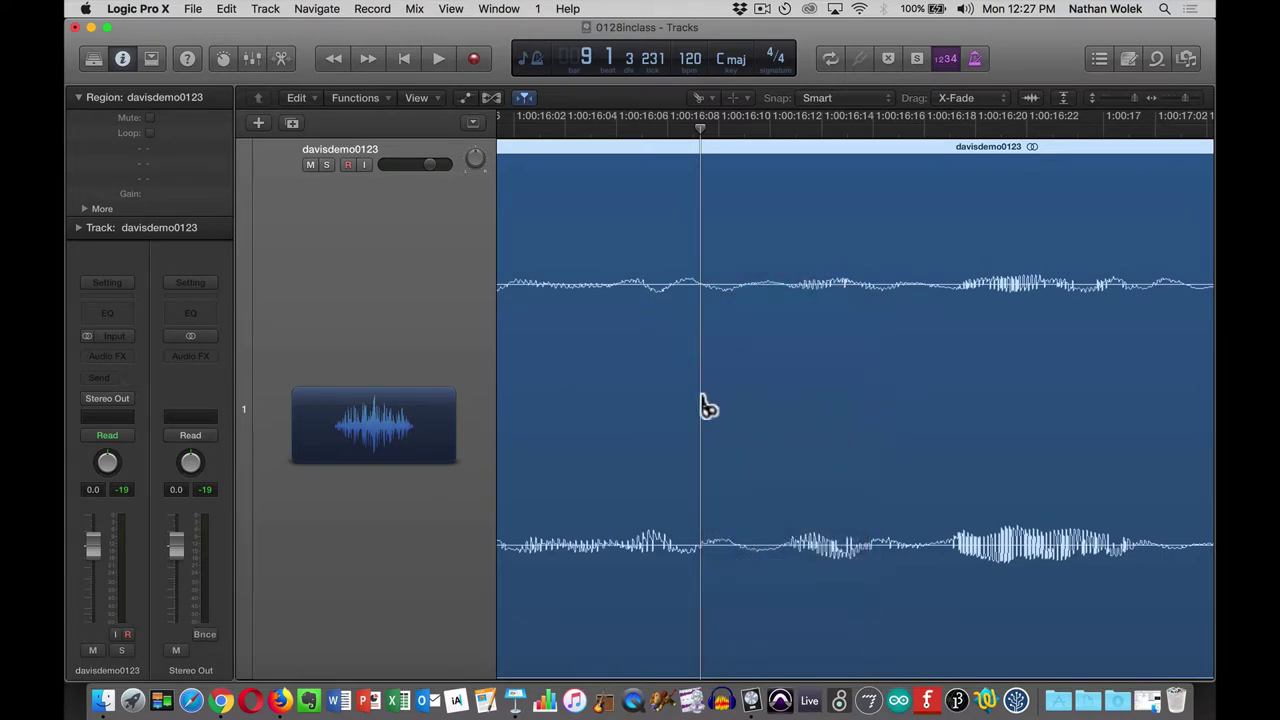
{"action": "left_click", "coordinate": [703, 404]}
{"action": "key", "text": "t"}
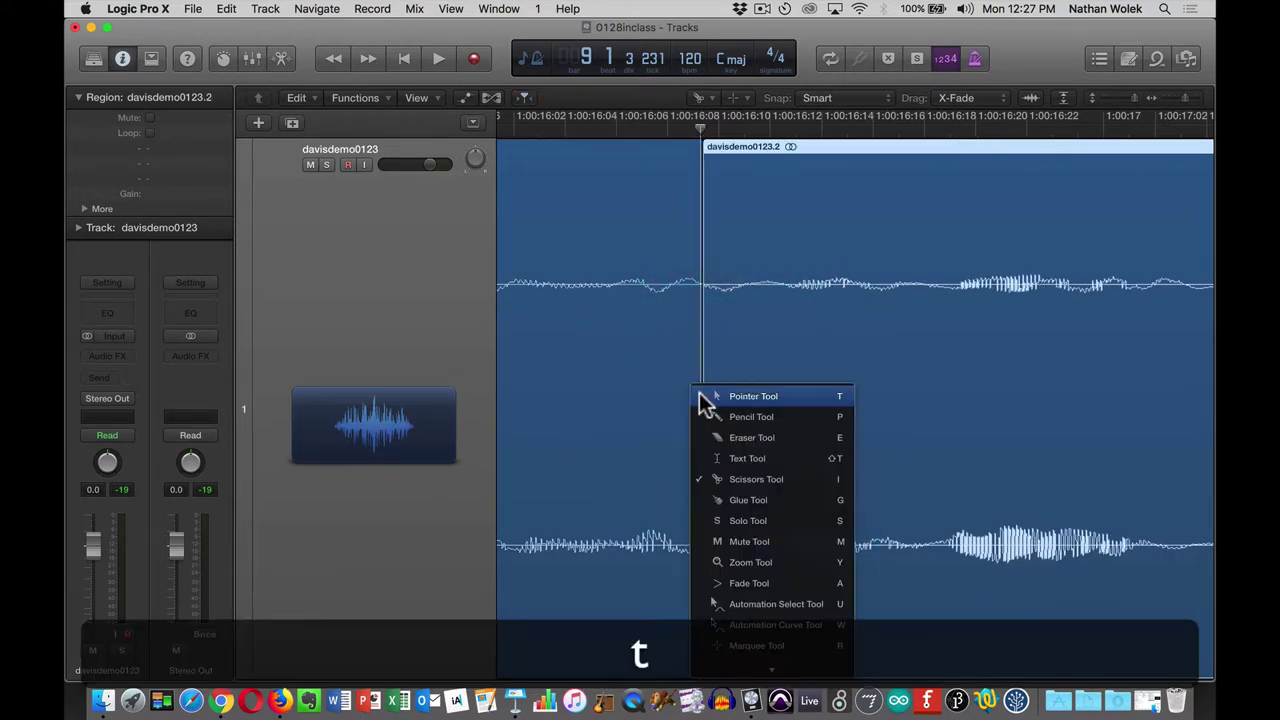
{"action": "left_click", "coordinate": [703, 396]}
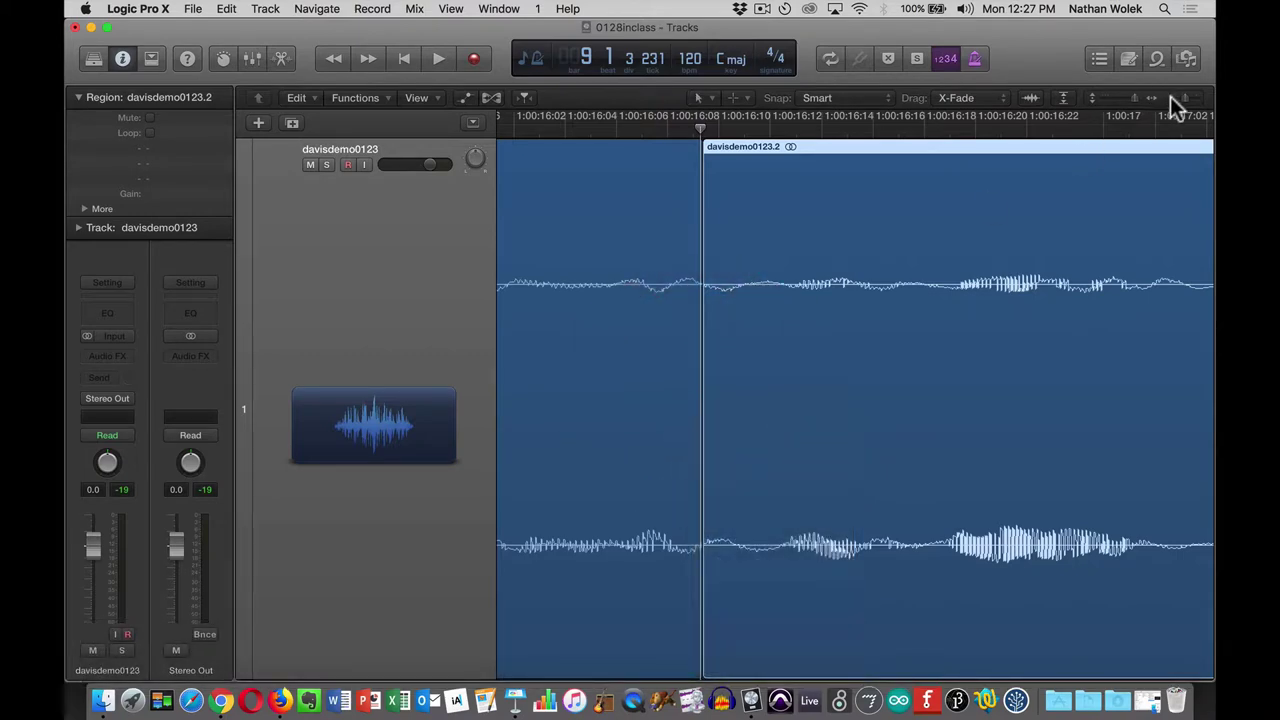
Play through both regions and park the playhead just before 1:00:24.
{"action": "left_click_drag", "start_coordinate": [1188, 103], "coordinate": [1157, 106]}
{"action": "key", "text": "space"}
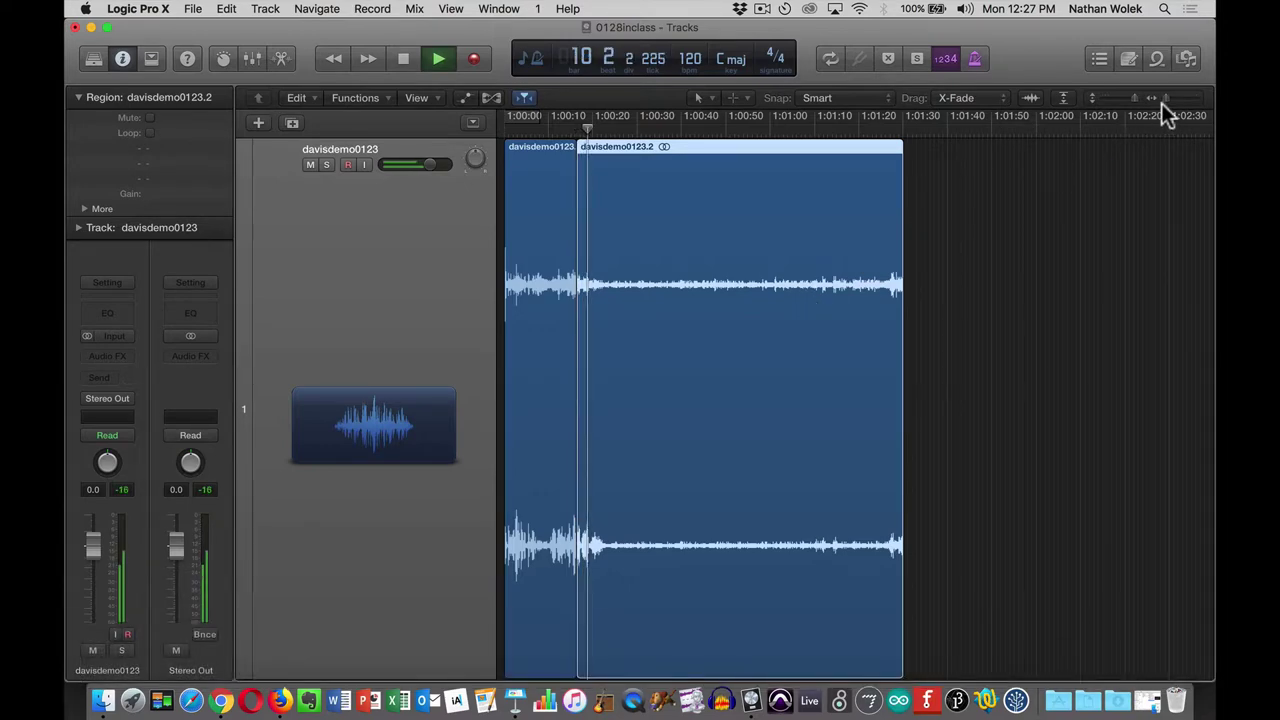
{"action": "left_click_drag", "start_coordinate": [1165, 98], "coordinate": [1184, 98]}
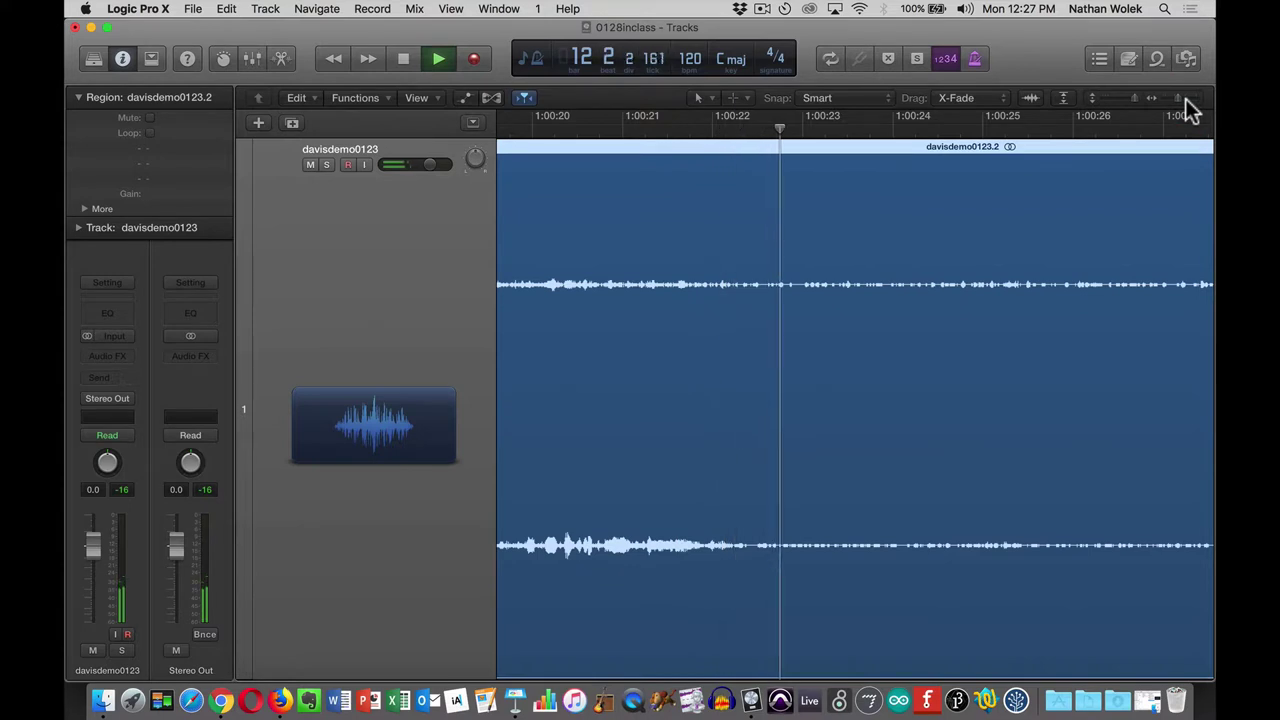
{"action": "key", "text": "space"}
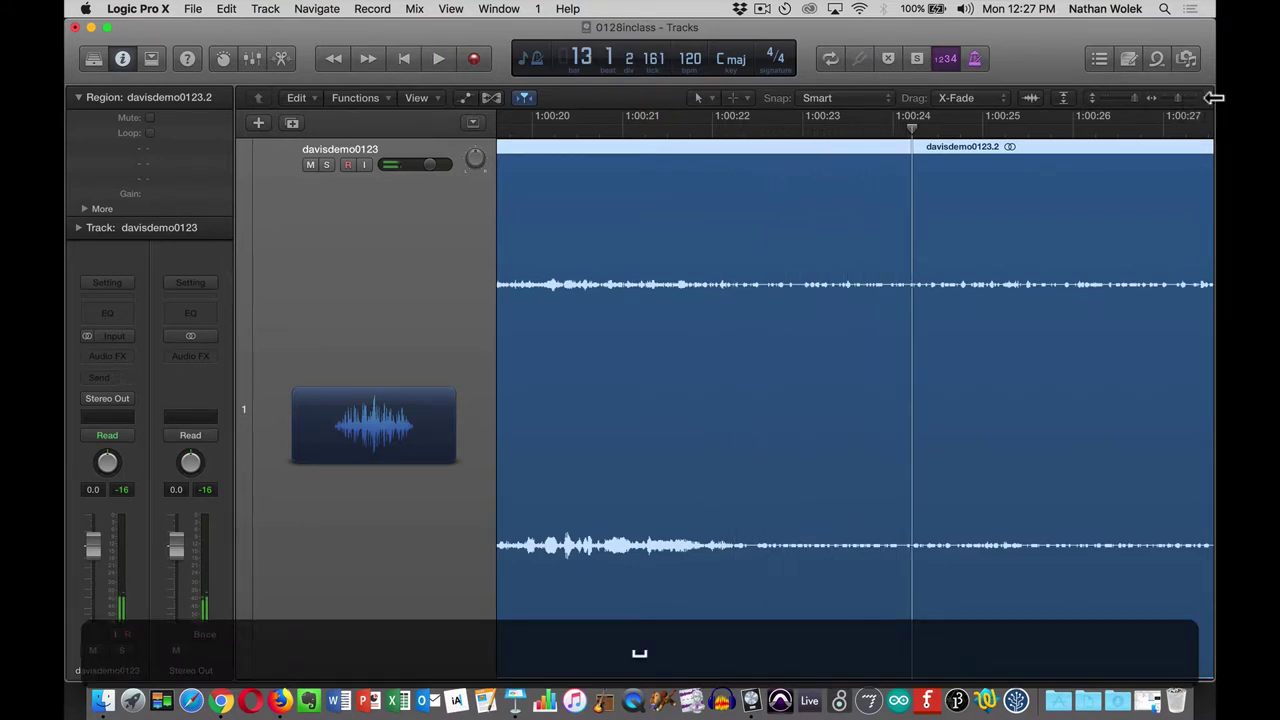
{"action": "left_click_drag", "start_coordinate": [911, 128], "coordinate": [903, 133]}
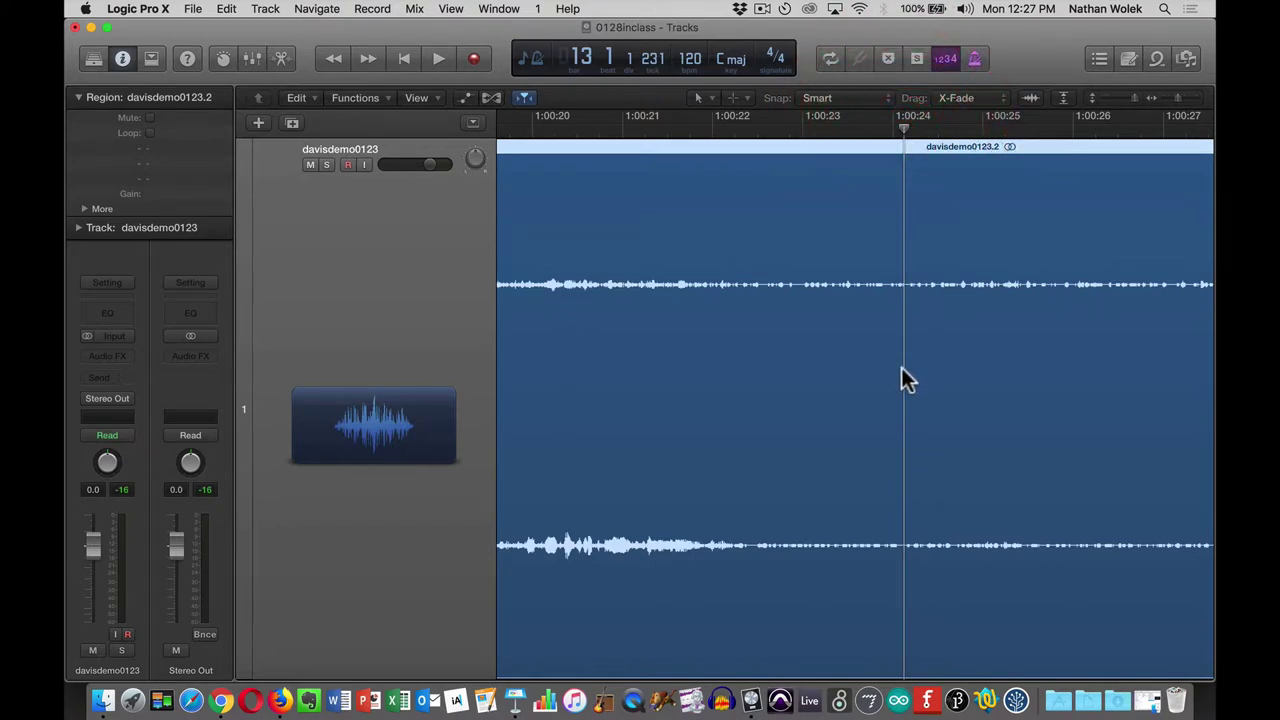
Cut the region again at about 1:00:24, then return to the Pointer Tool.
{"action": "key", "text": "t"}
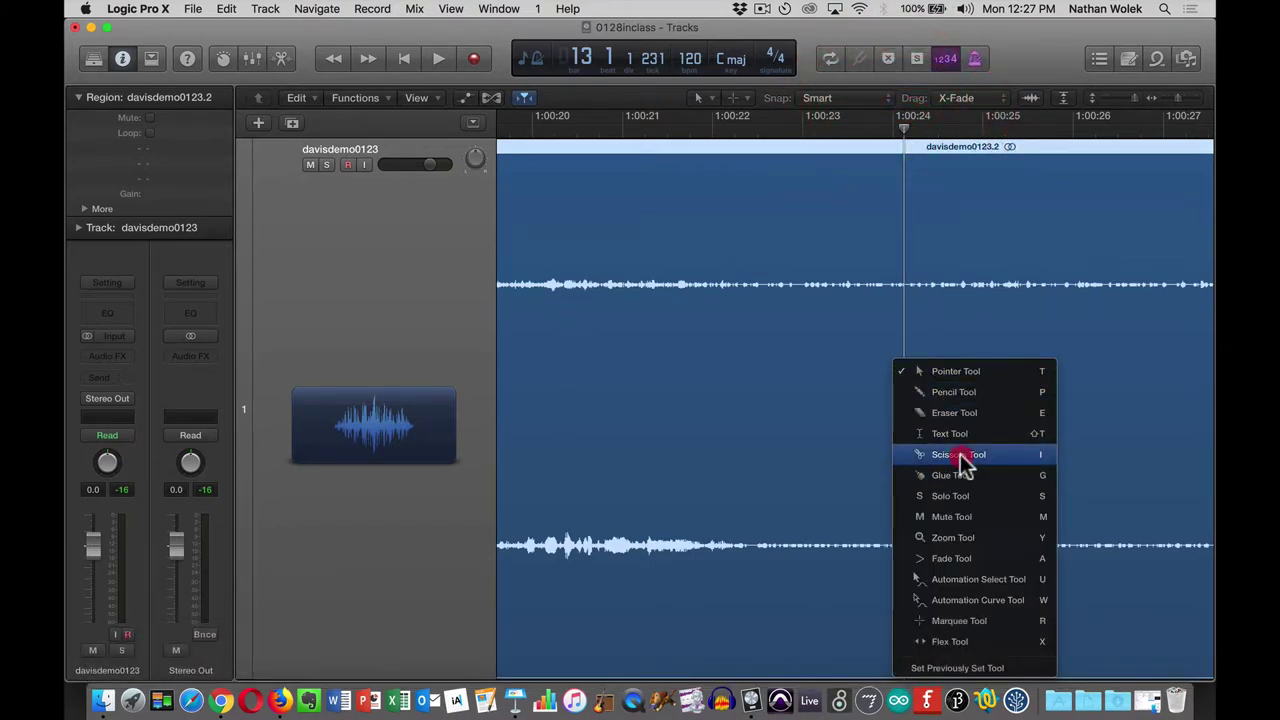
{"action": "left_click", "coordinate": [960, 454]}
{"action": "left_click", "coordinate": [906, 429]}
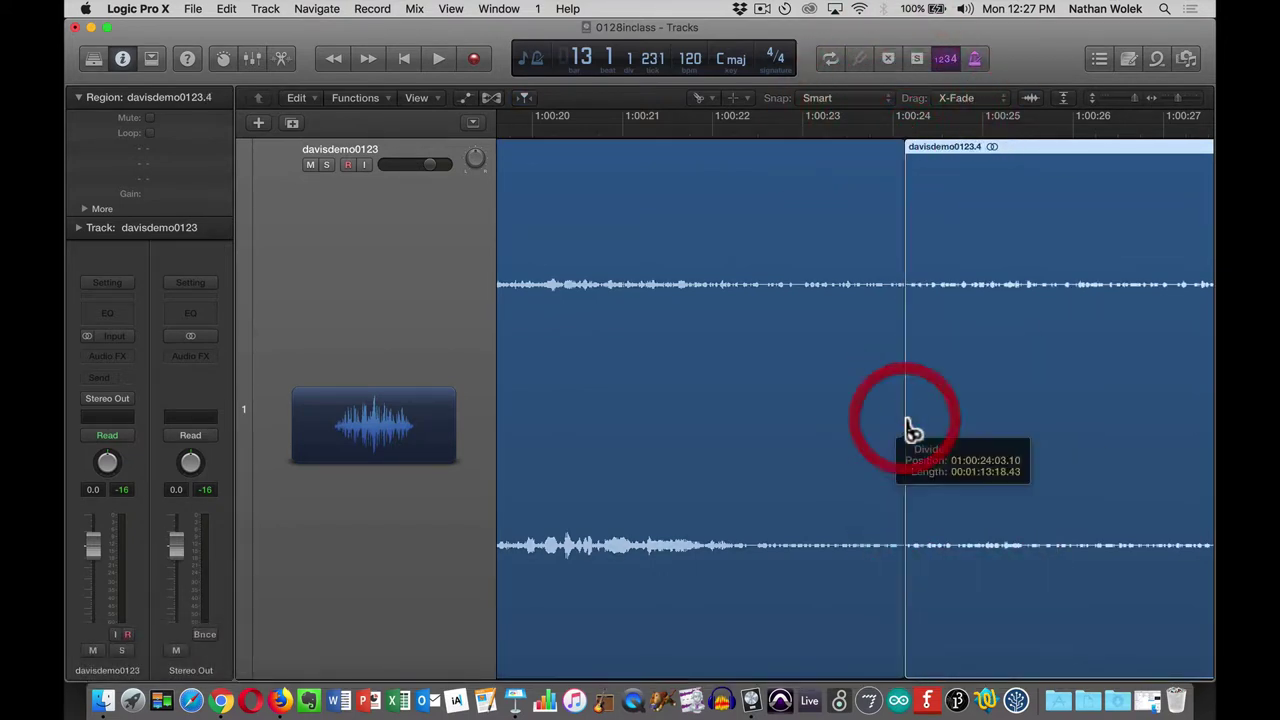
{"action": "key", "text": "t"}
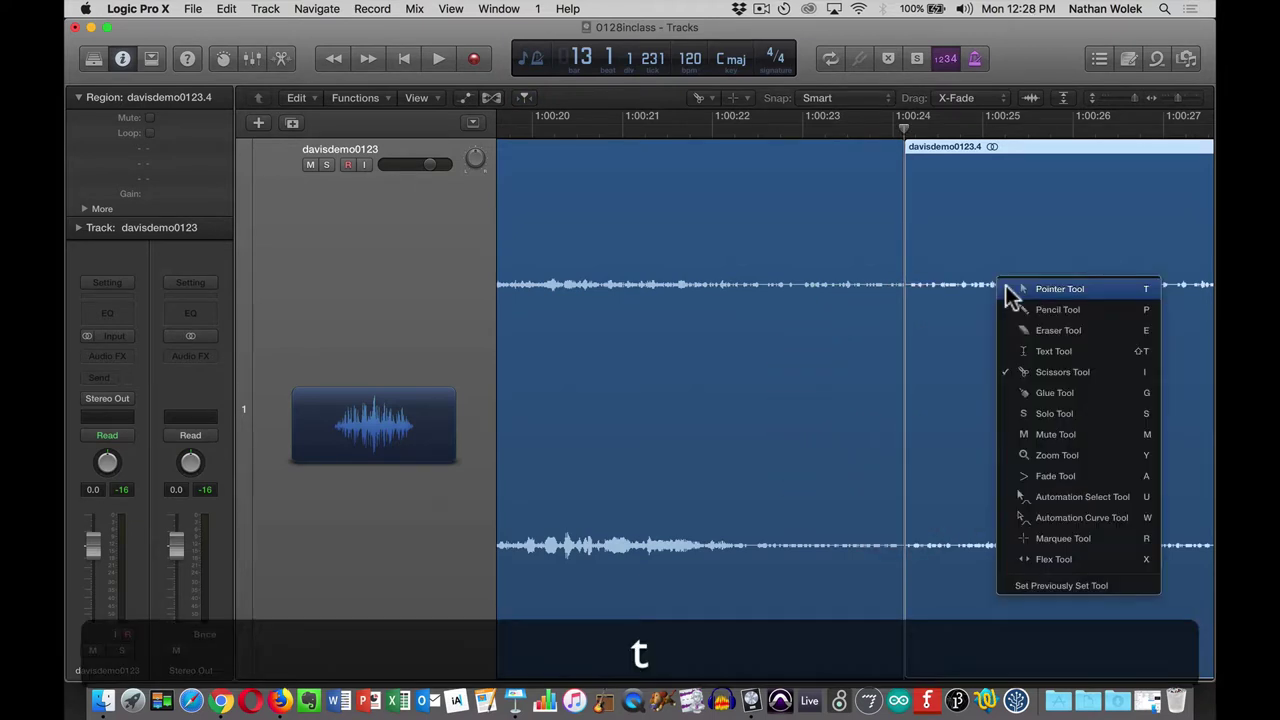
{"action": "left_click", "coordinate": [1070, 290]}
Delete the davisdemo0123.4 region after the cut and select the region before davisdemo0123.3.
{"action": "left_click_drag", "start_coordinate": [1178, 100], "coordinate": [1170, 100]}
{"action": "left_click", "coordinate": [841, 148]}
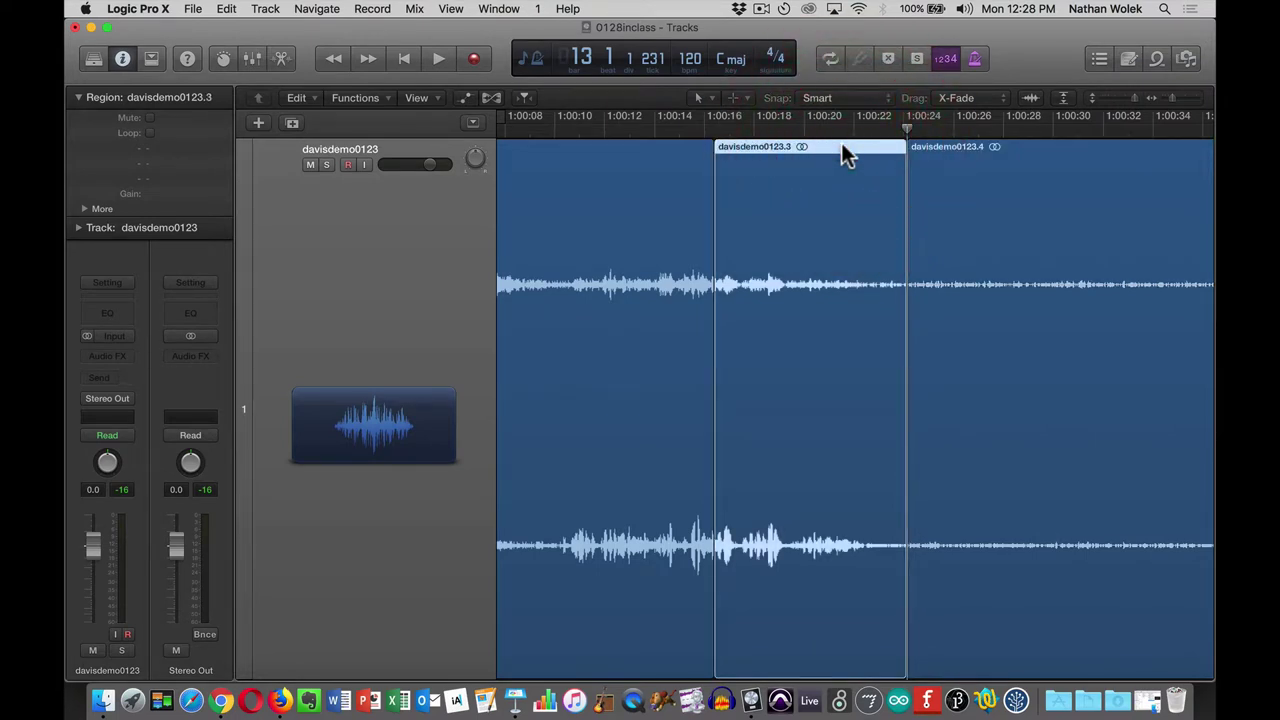
{"action": "left_click", "coordinate": [1049, 146]}
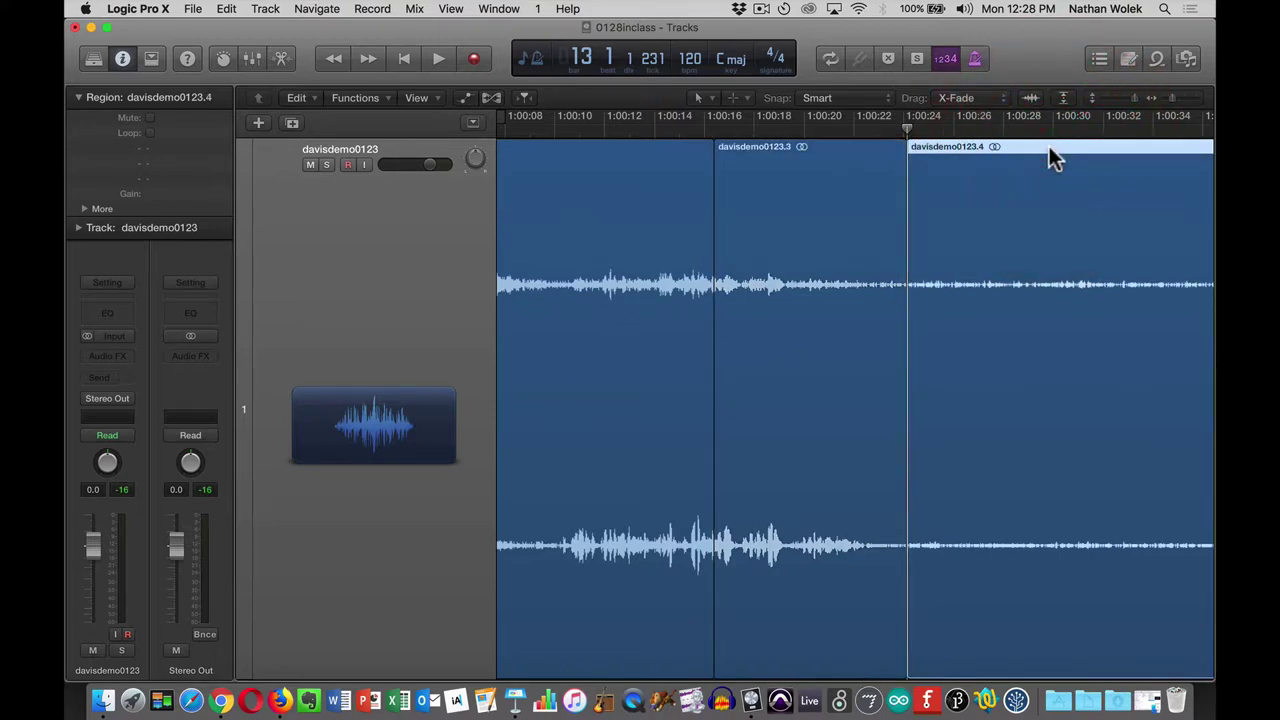
{"action": "key", "text": "BackSpace"}
{"action": "left_click", "coordinate": [627, 157]}
Delete the leftover region before davisdemo0123.3 and show the Project audio list.
{"action": "key", "text": "BackSpace"}
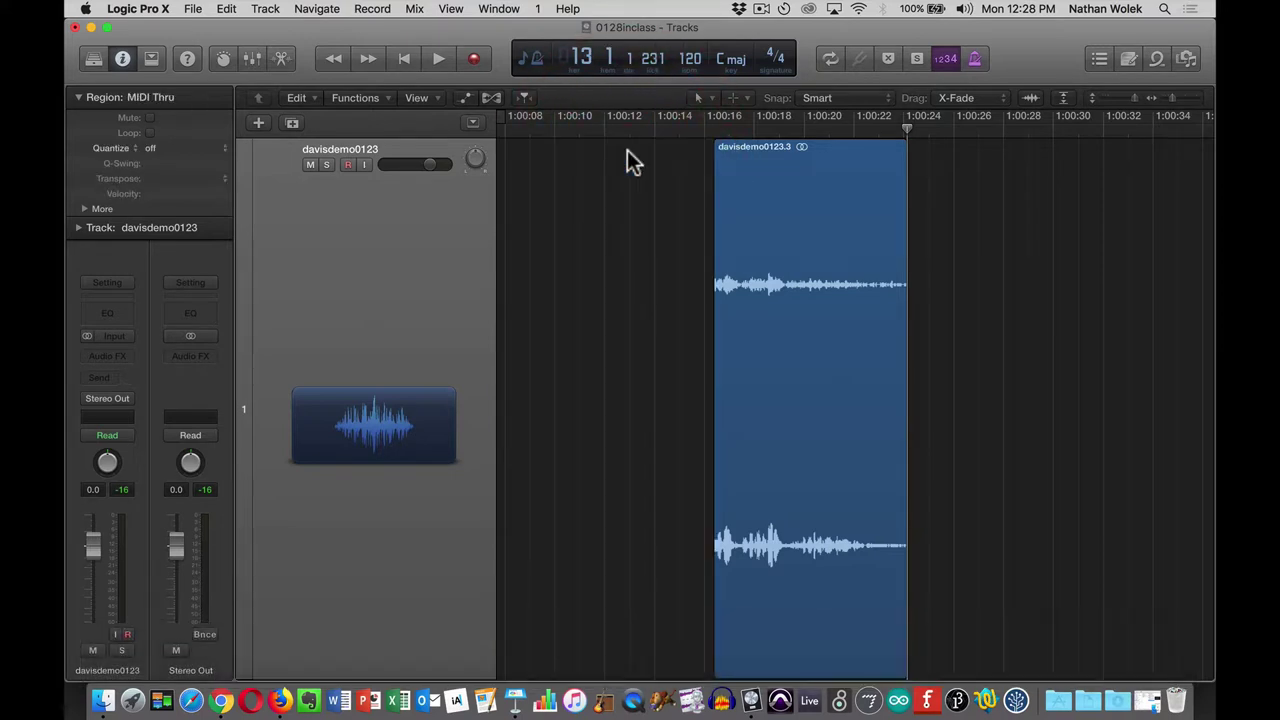
{"action": "left_click", "coordinate": [1186, 58]}
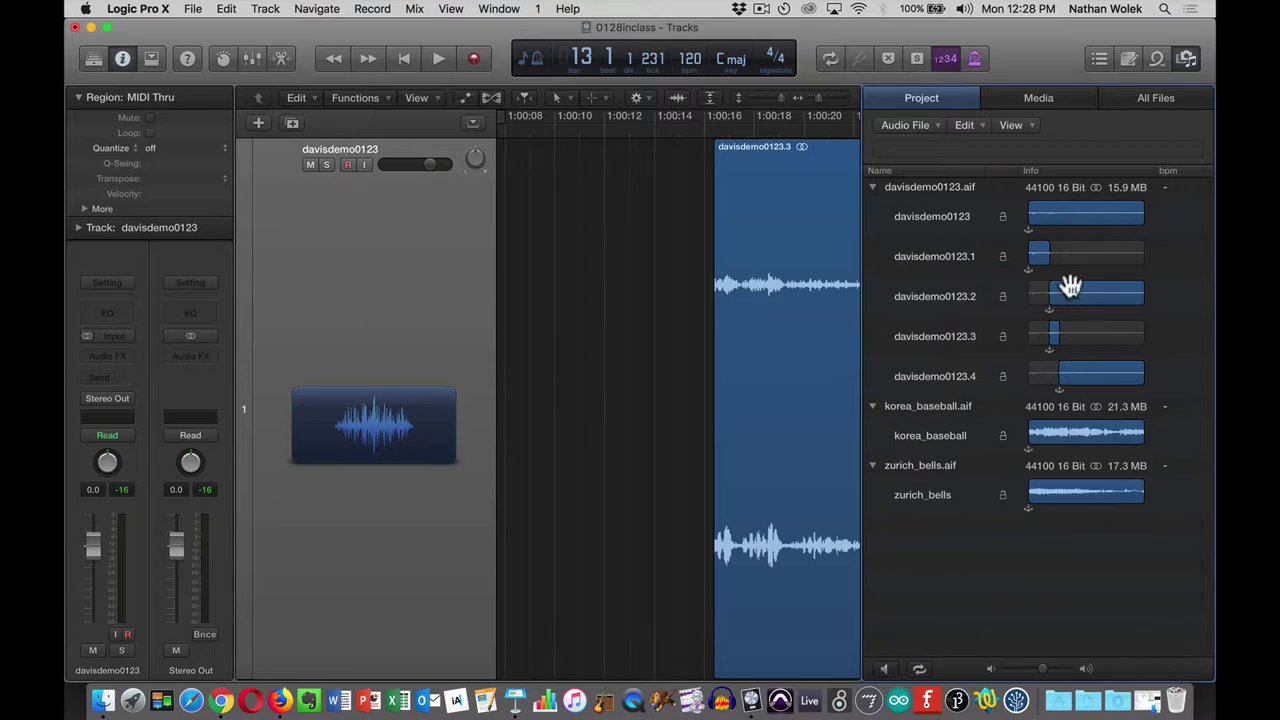
{"action": "key", "text": "alt+super+8"}
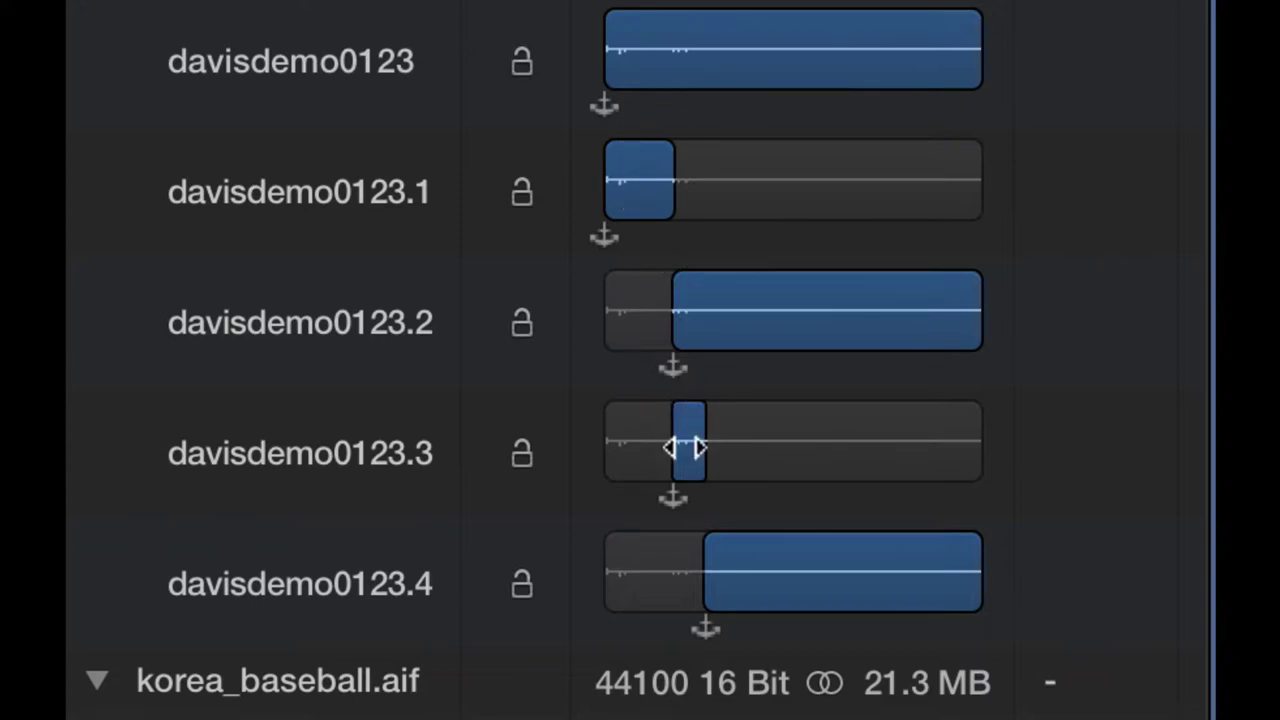
Rename davisdemo0123.3 to 'be still & listen' in the Project audio list.
{"action": "left_click", "coordinate": [367, 452]}
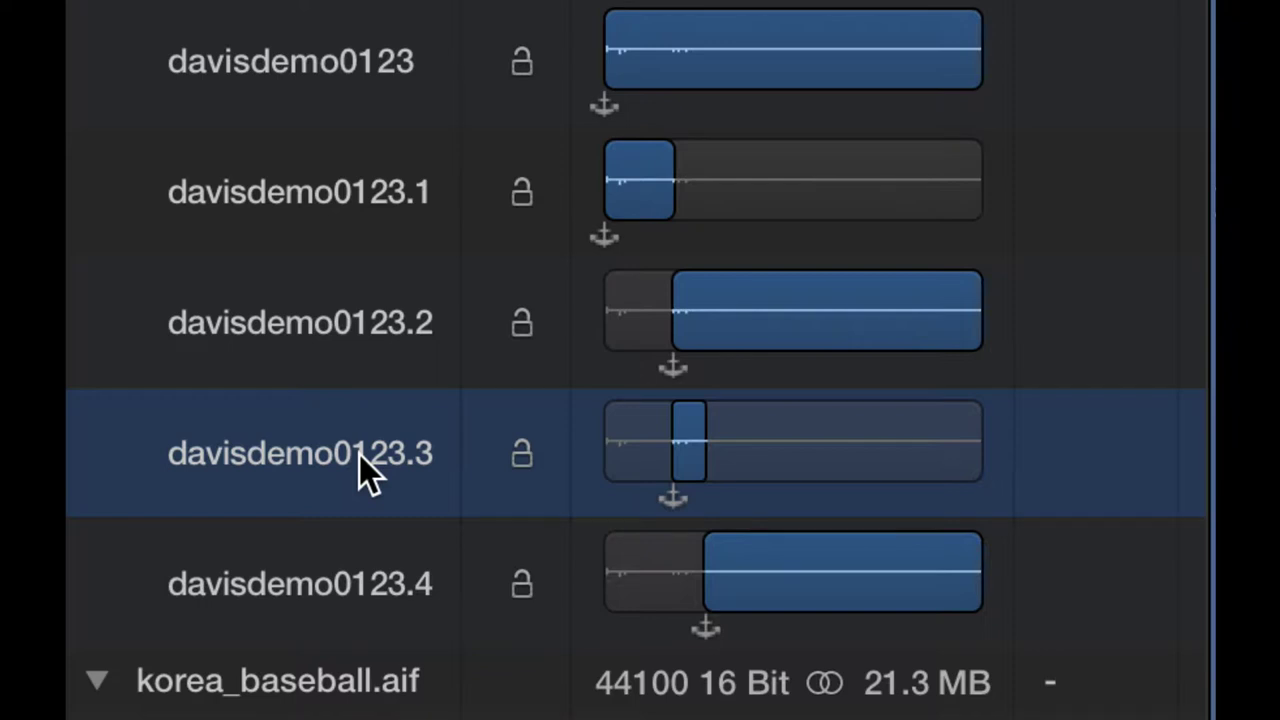
{"action": "left_click", "coordinate": [359, 454]}
{"action": "type", "text": "b"}
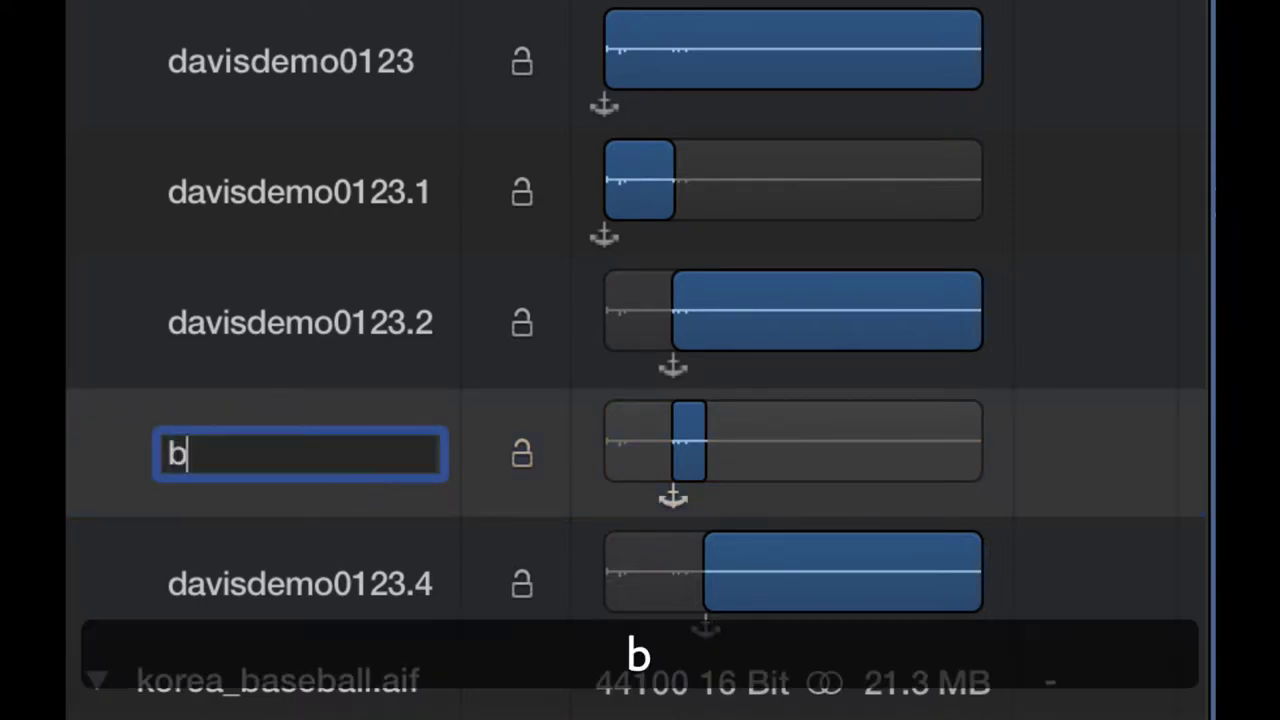
{"action": "type", "text": "e still "}
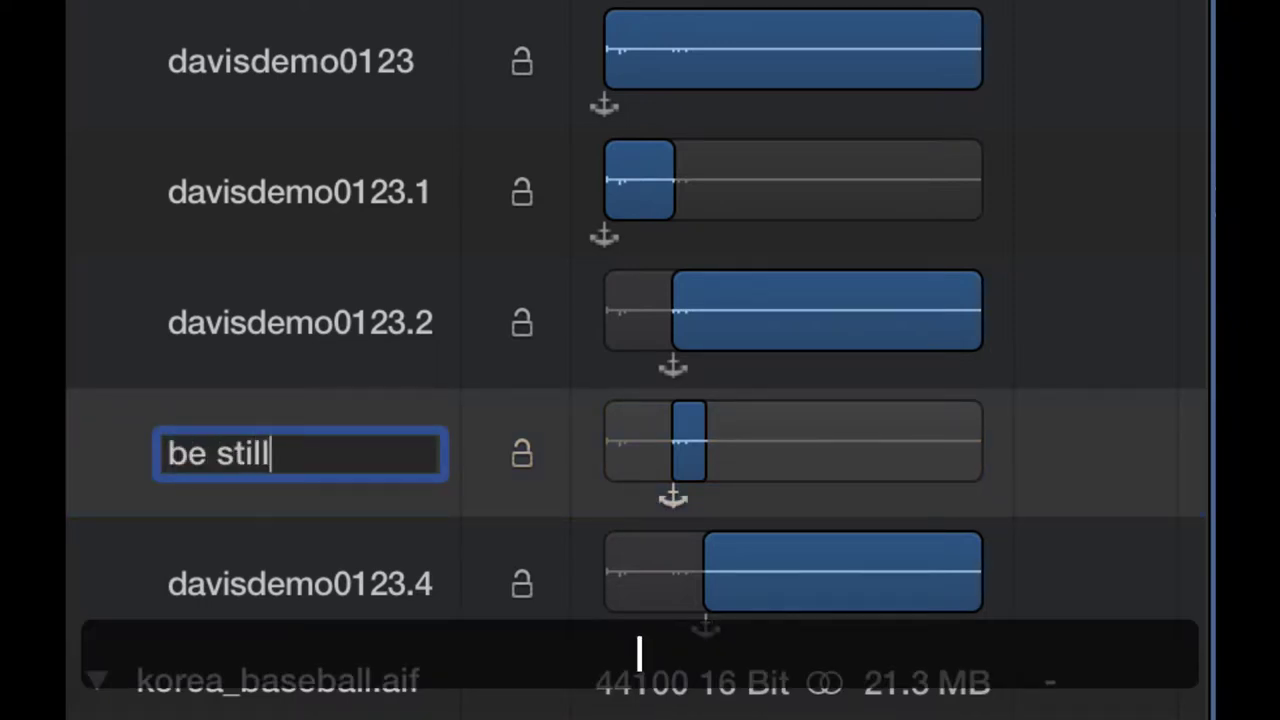
{"action": "type", "text": "& listen"}
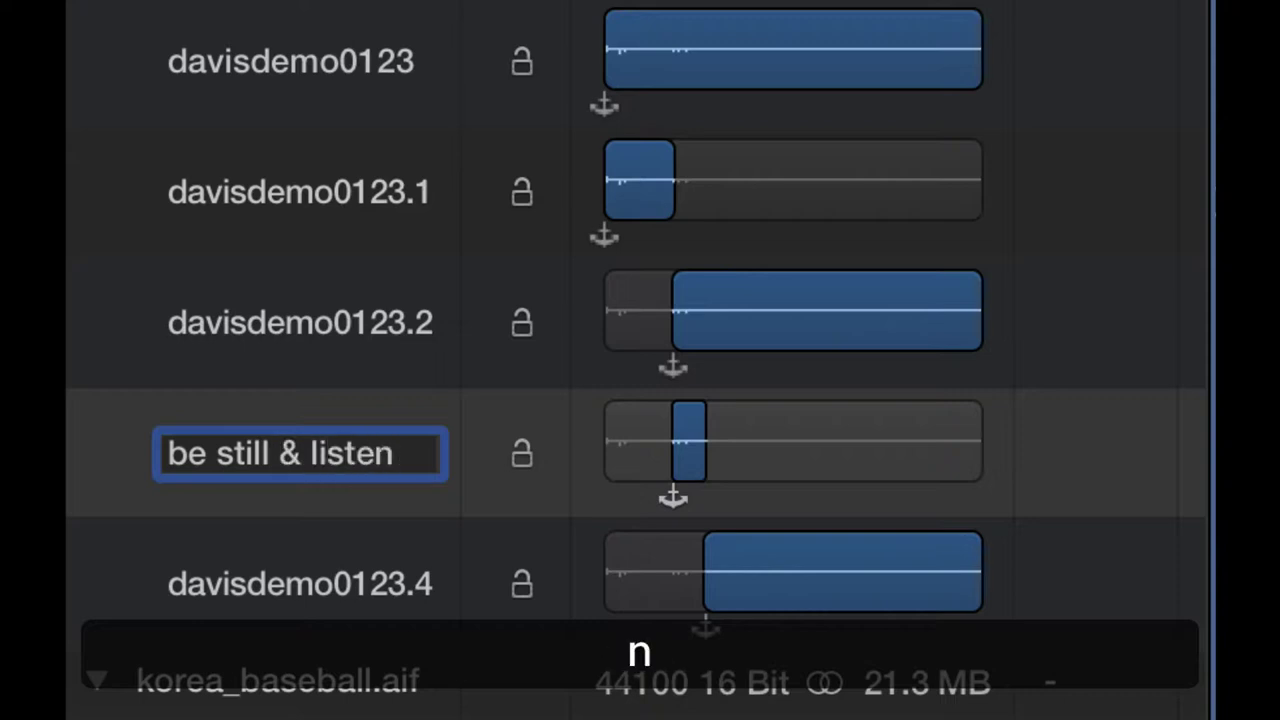
{"action": "key", "text": "Return"}
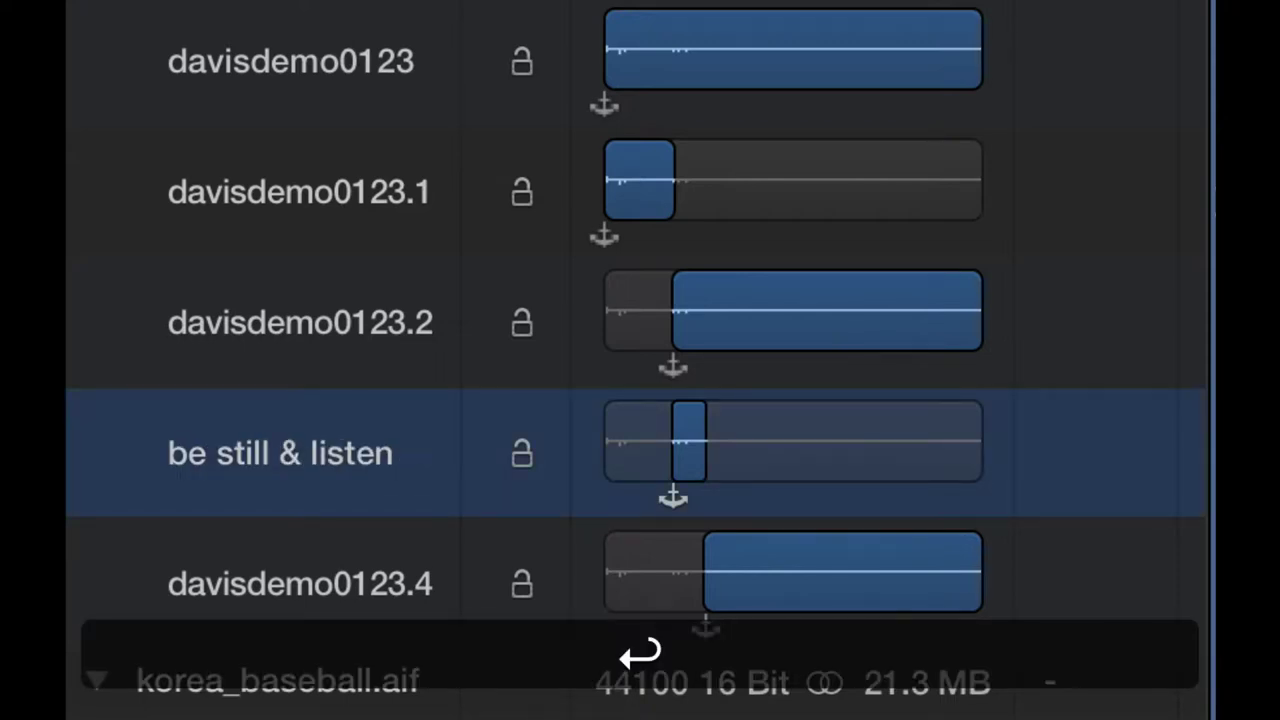
{"action": "key", "text": "alt+super+8"}
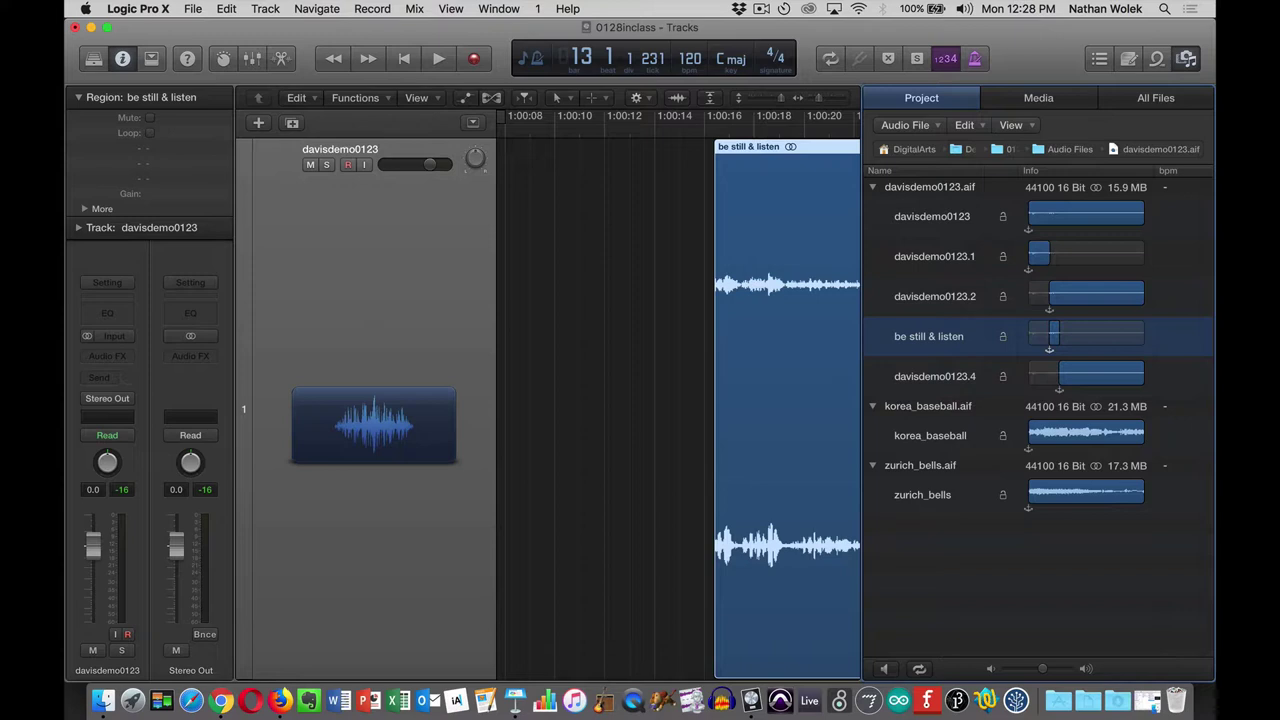
Hide the audio list and move the 'be still & listen' region to start at 1:00:00.
{"action": "left_click_drag", "start_coordinate": [815, 160], "coordinate": [646, 160]}
{"action": "key", "text": "f"}
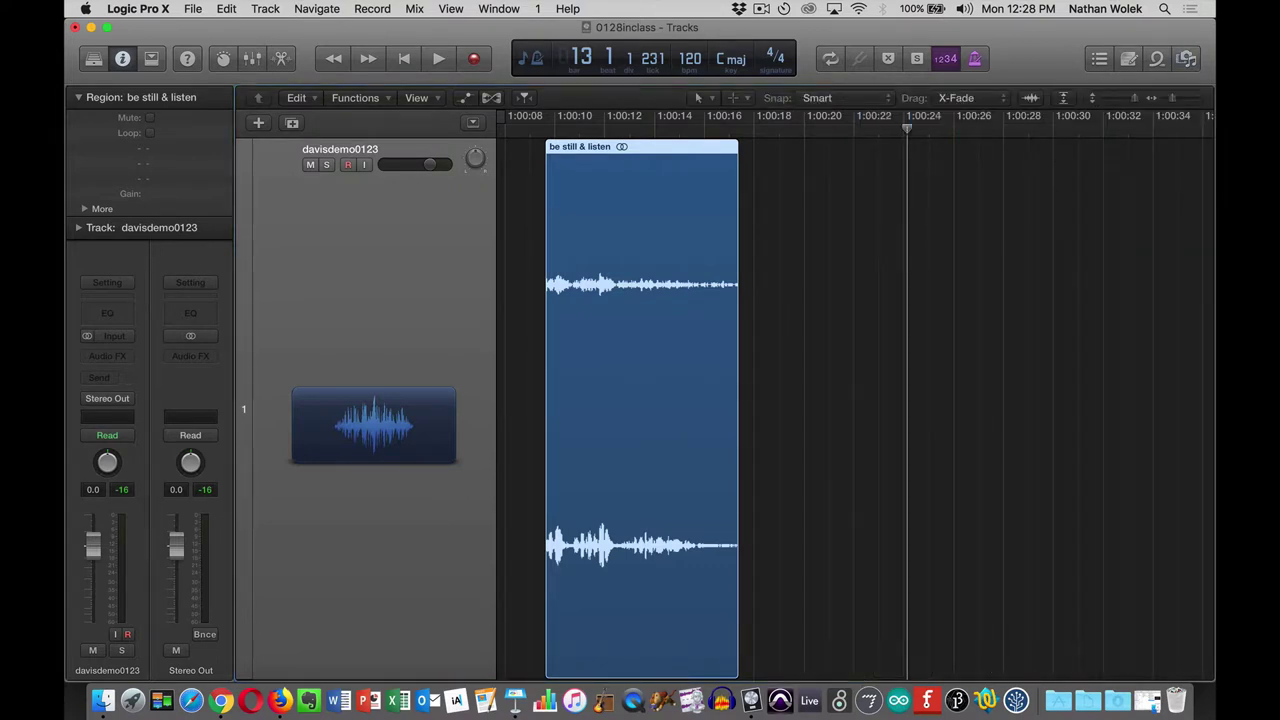
{"action": "scroll", "coordinate": [850, 400], "scroll_direction": "left", "scroll_amount": 5}
{"action": "left_click_drag", "start_coordinate": [850, 165], "coordinate": [614, 165]}
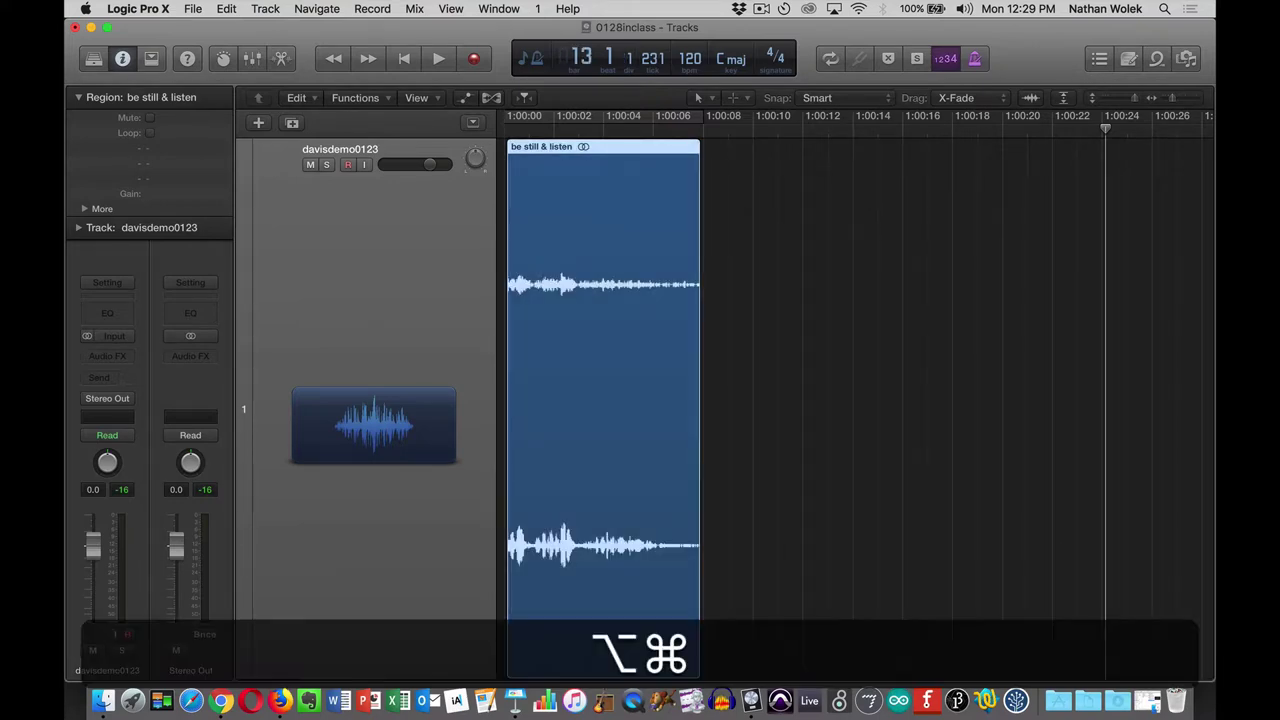
{"action": "key", "text": "alt+super+8"}
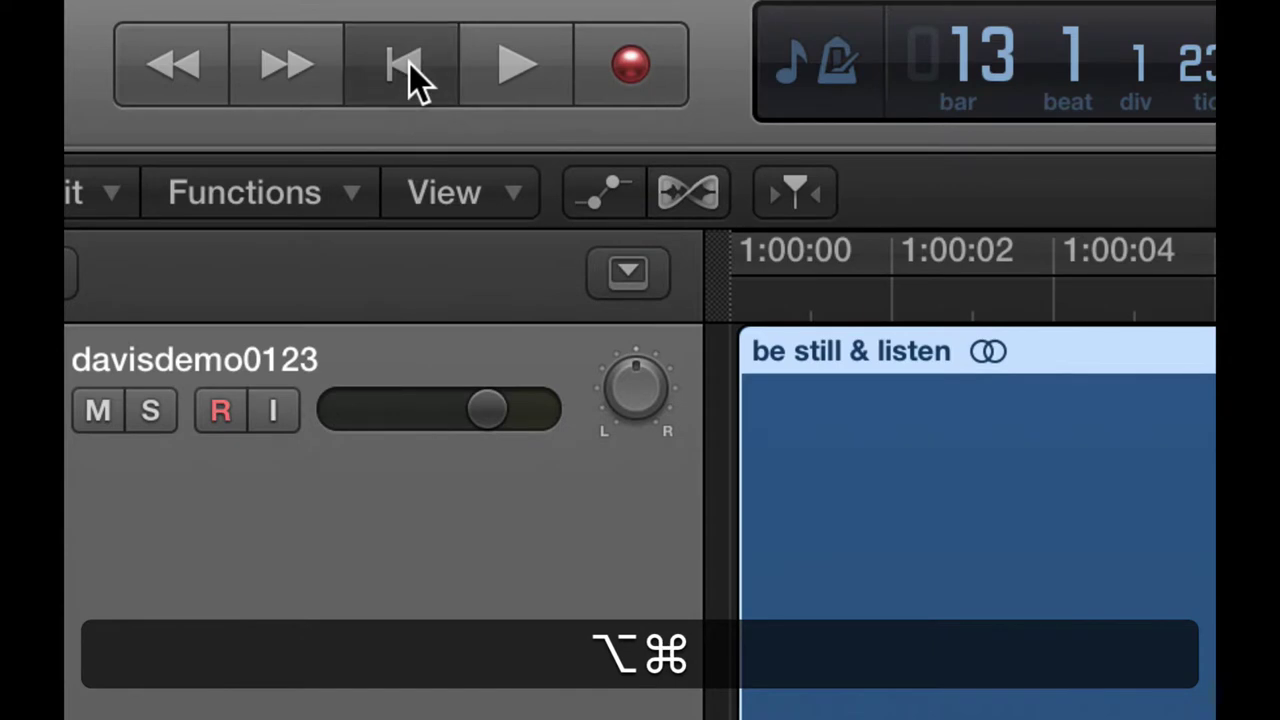
Play the clip from the beginning of the project, then stop.
{"action": "left_click", "coordinate": [409, 58]}
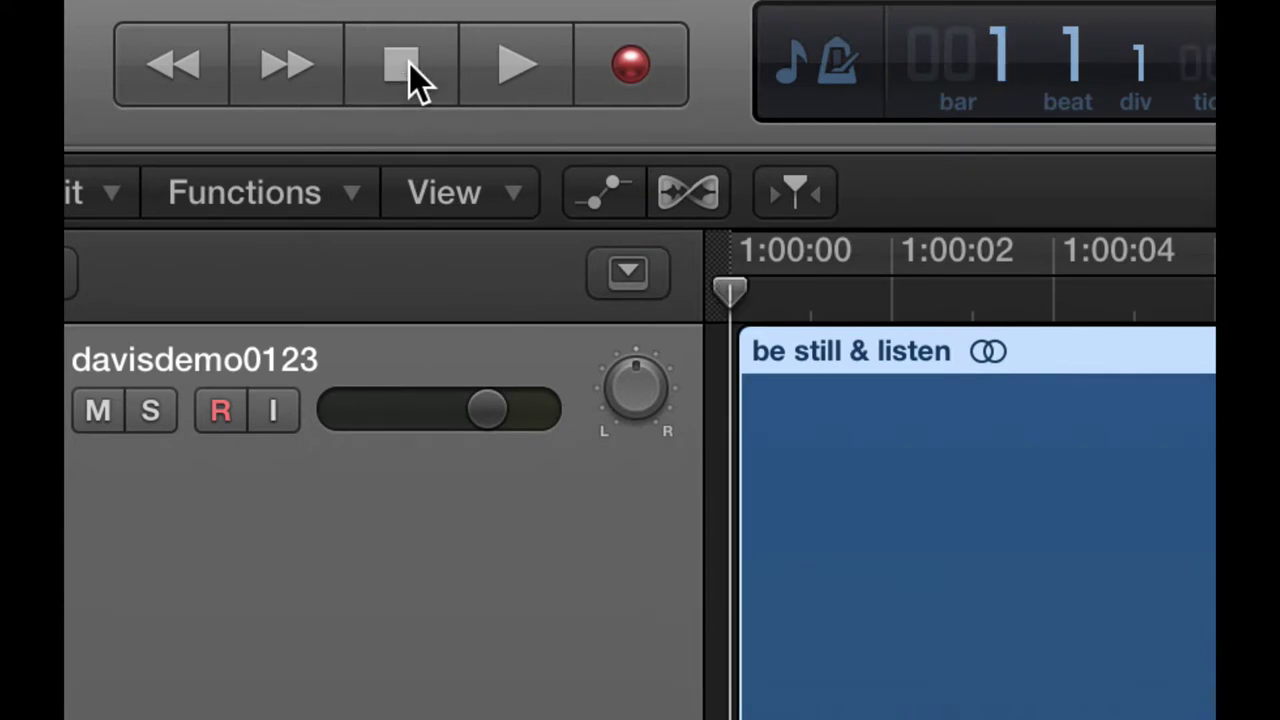
{"action": "left_click", "coordinate": [514, 62]}
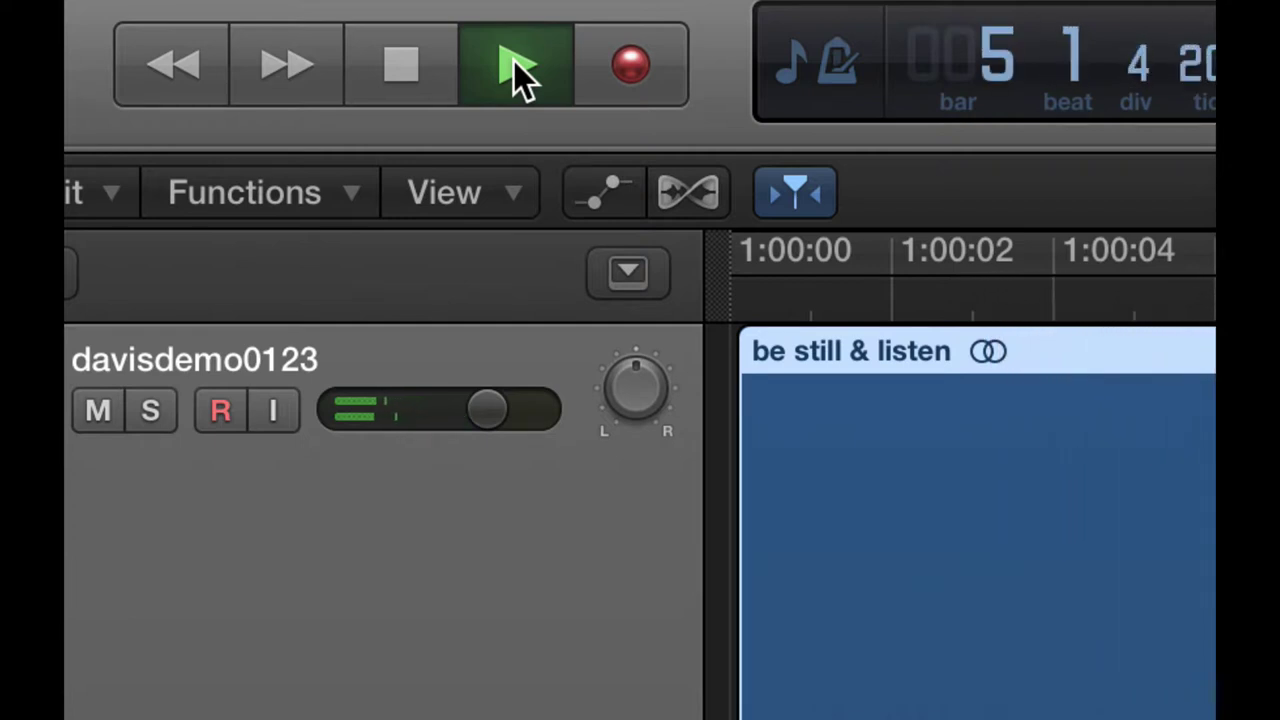
{"action": "key", "text": "space"}
{"action": "key", "text": "alt+super+8"}
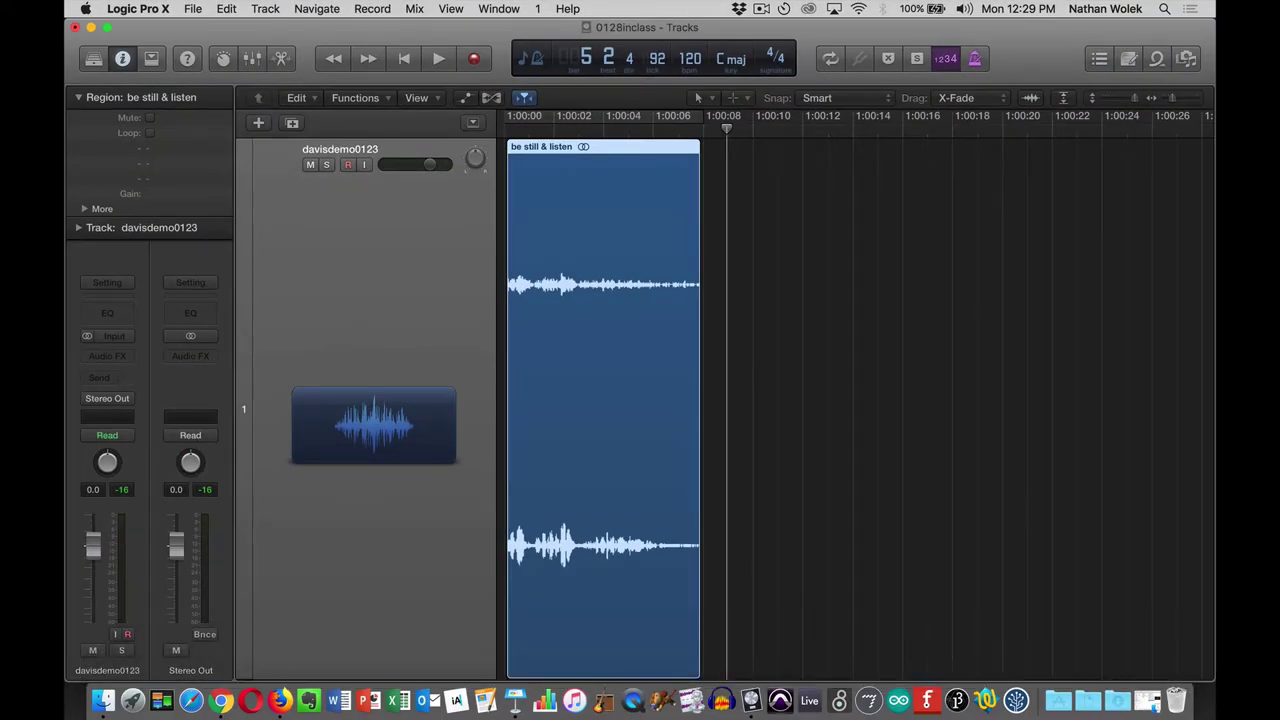
Place zurich_bells from the Project audio list on the track right after 'be still & listen', near 1:00:09.
{"action": "key", "text": "f"}
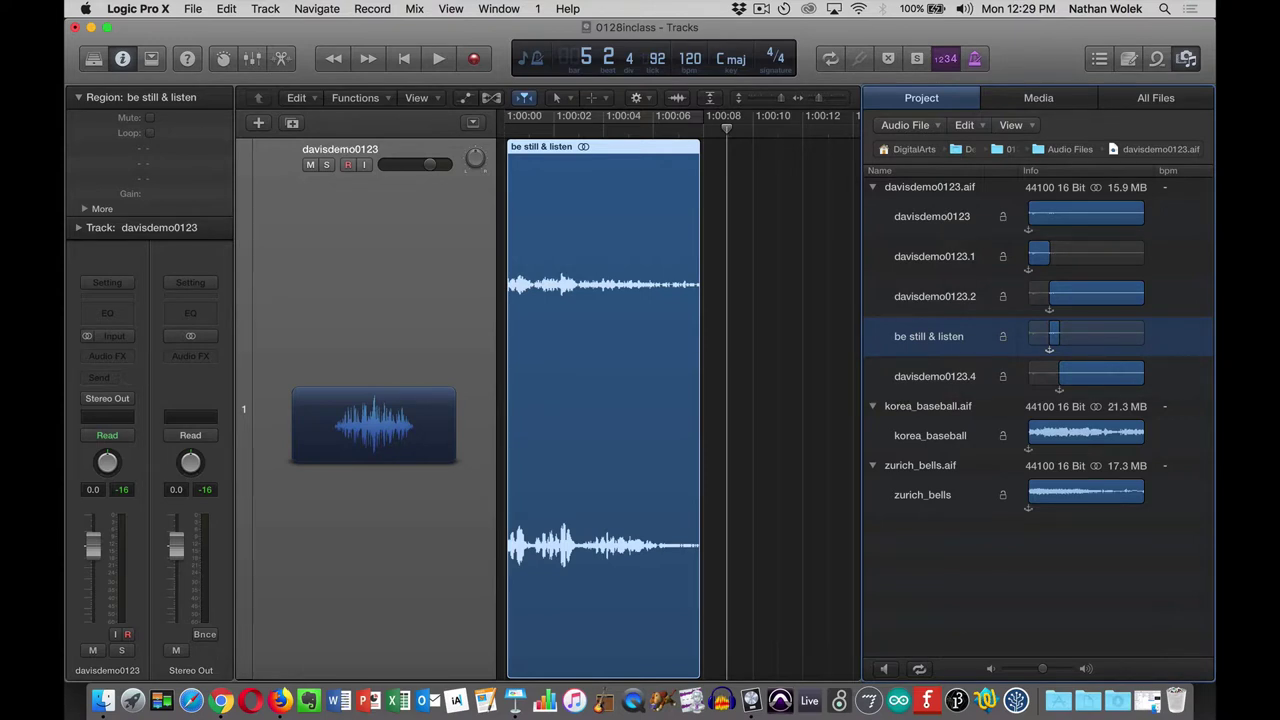
{"action": "left_click", "coordinate": [922, 494]}
{"action": "left_click_drag", "start_coordinate": [922, 494], "coordinate": [756, 280]}
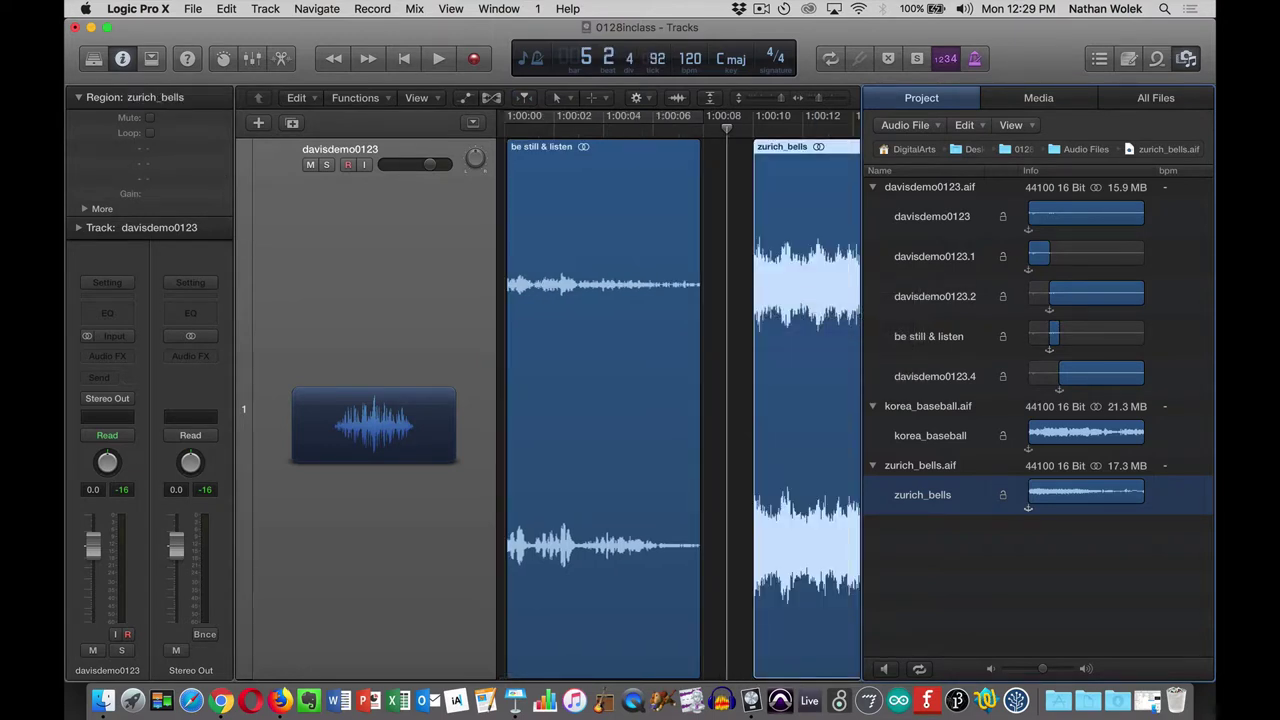
Start playing the bells and hide the project file browser to widen the tracks.
{"action": "scroll", "coordinate": [680, 400], "scroll_direction": "right", "scroll_amount": 5}
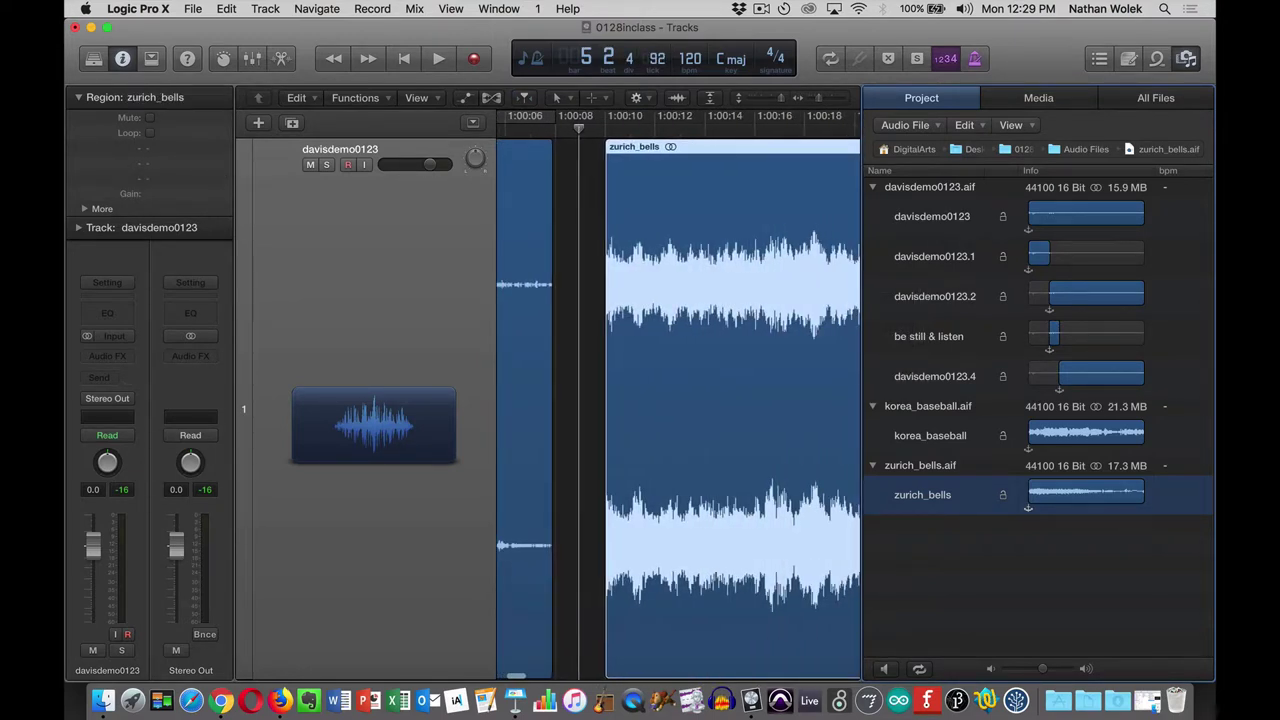
{"action": "key", "text": "space"}
{"action": "key", "text": "space"}
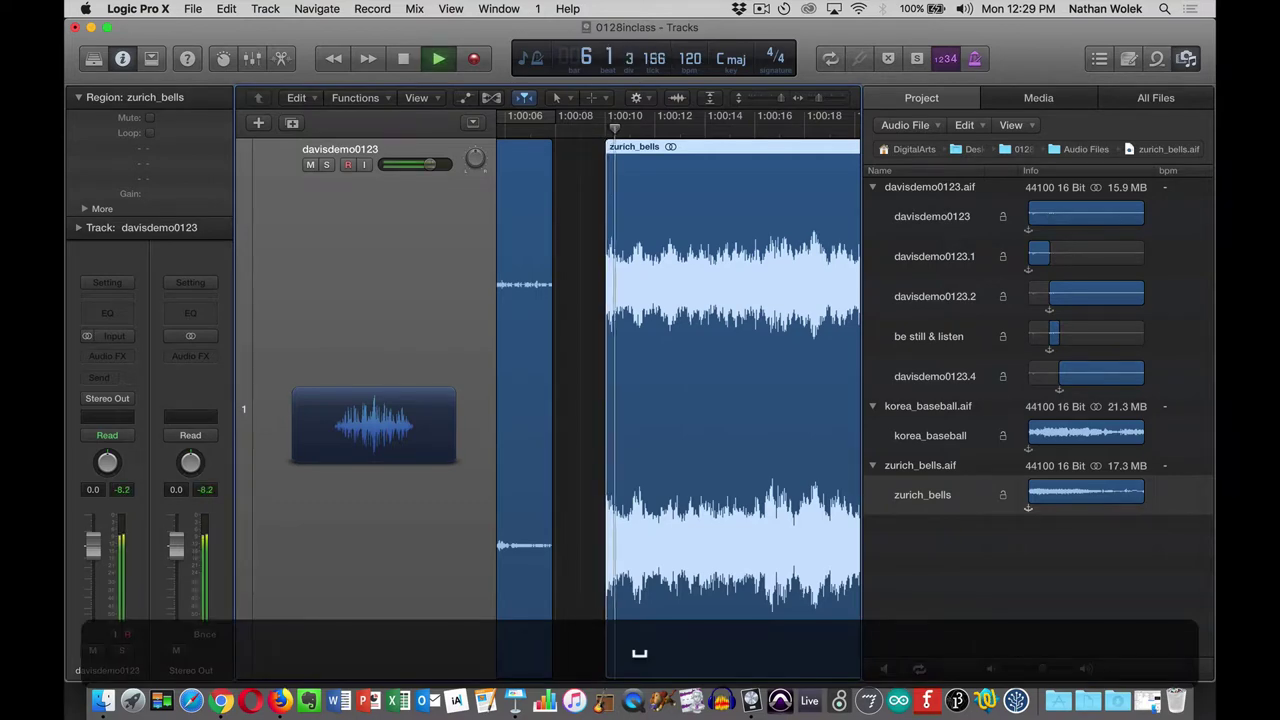
{"action": "scroll", "coordinate": [680, 400], "scroll_direction": "right", "scroll_amount": 10}
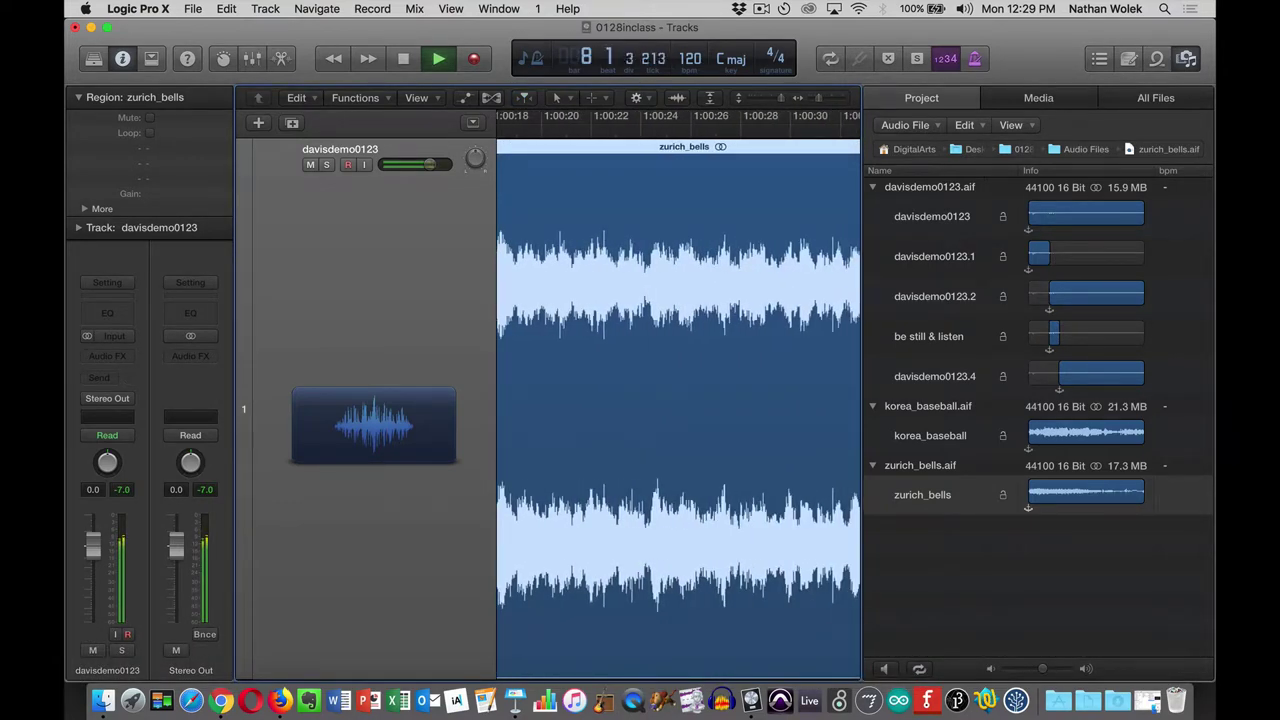
{"action": "key", "text": "f"}
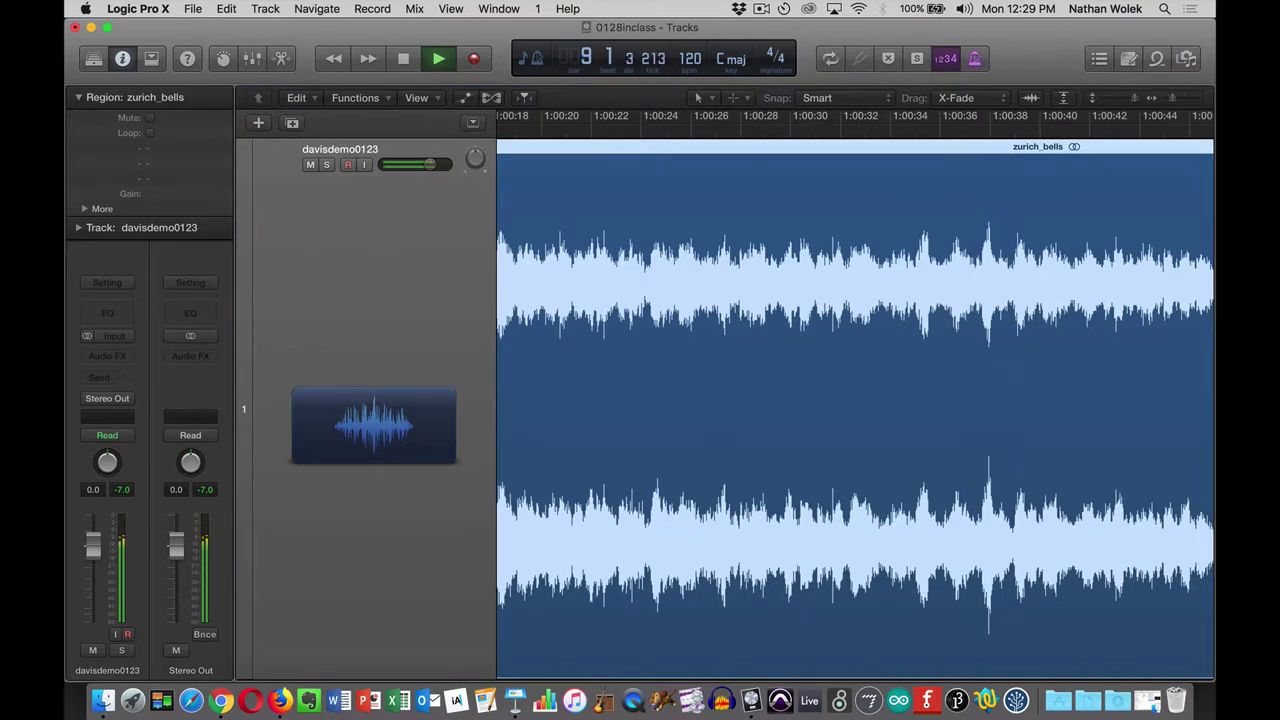
Audition zurich_bells again and stop playback at the cut point near 1:01:06.
{"action": "scroll", "coordinate": [855, 400], "scroll_direction": "down", "scroll_amount": 5}
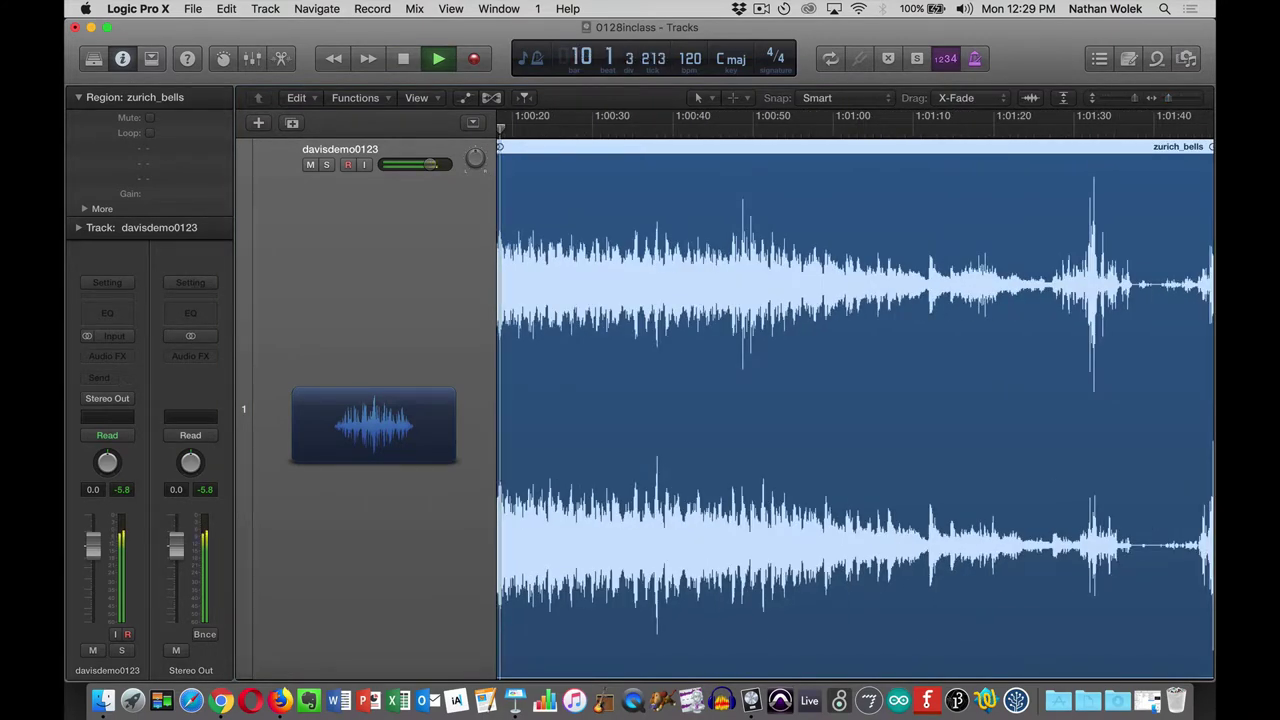
{"action": "key", "text": "space"}
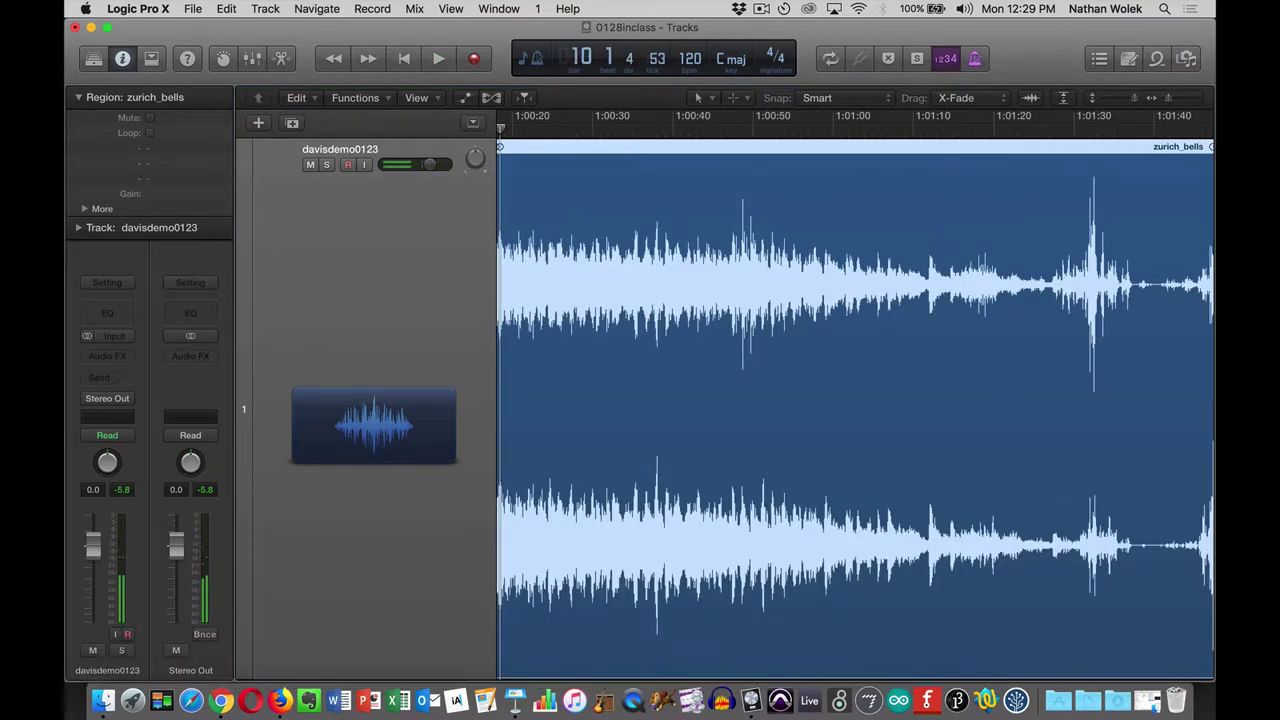
{"action": "scroll", "coordinate": [855, 400], "scroll_direction": "left", "scroll_amount": 3}
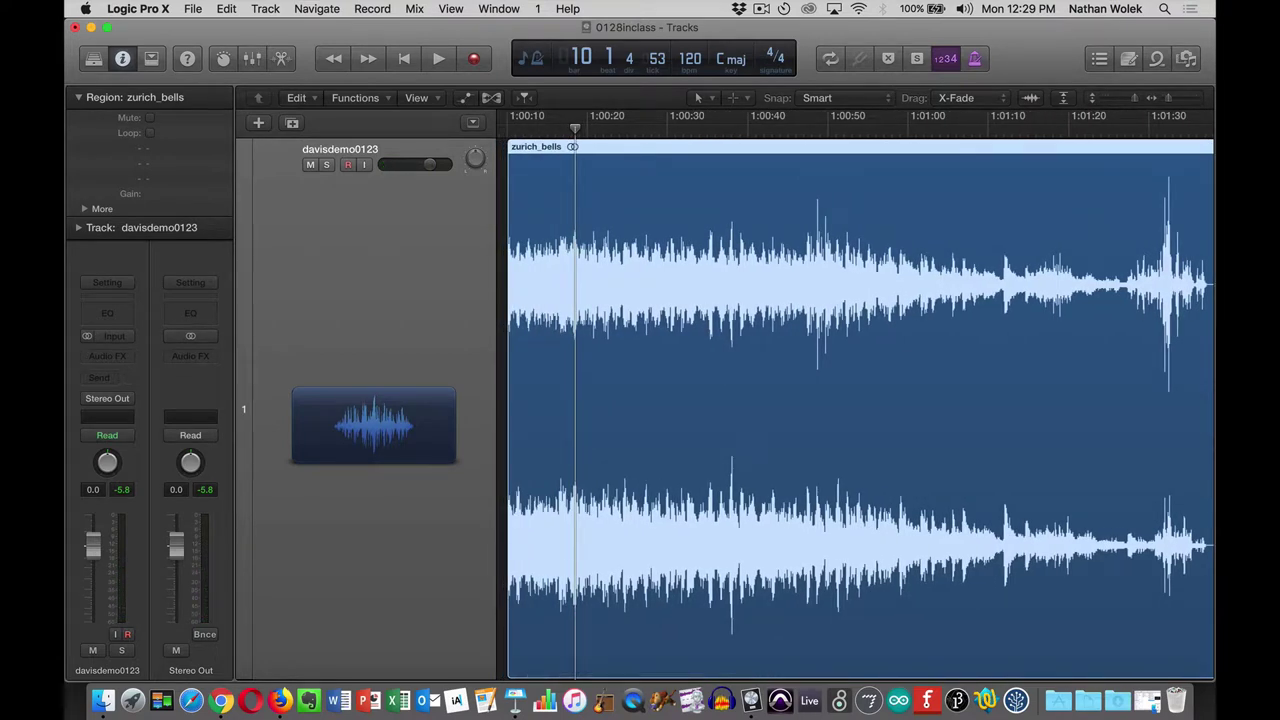
{"action": "key", "text": "space"}
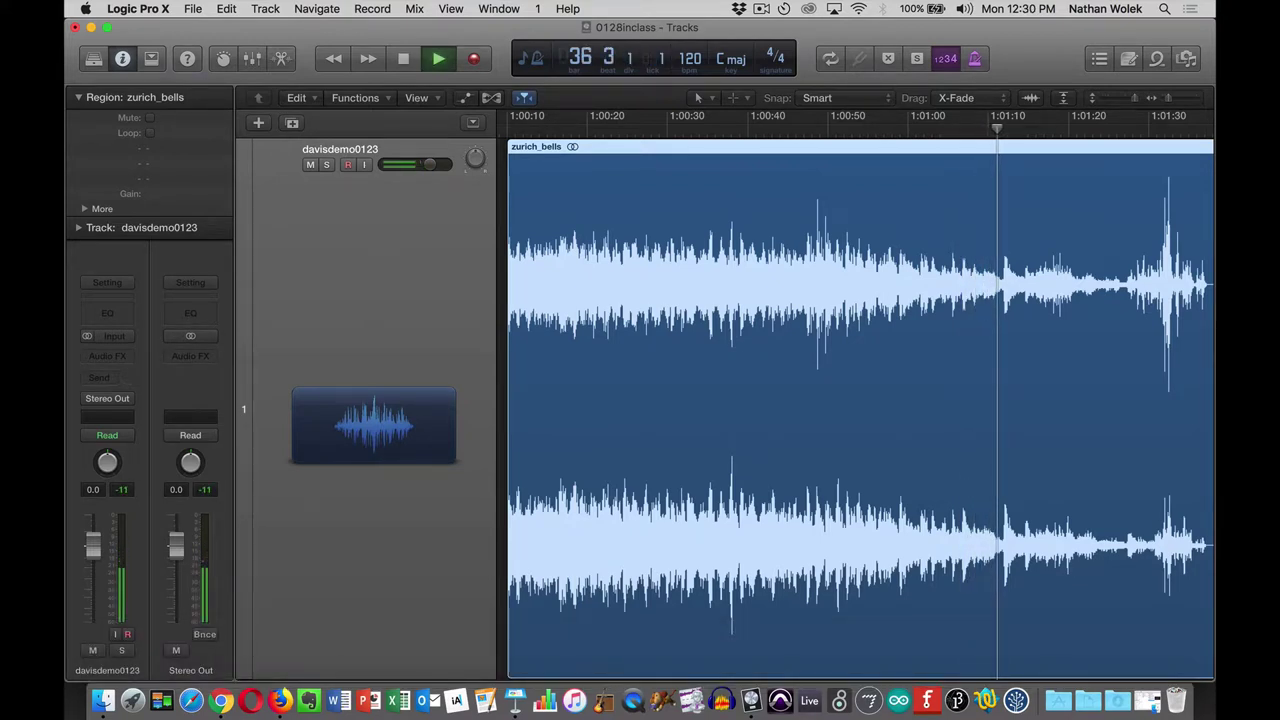
{"action": "key", "text": "space"}
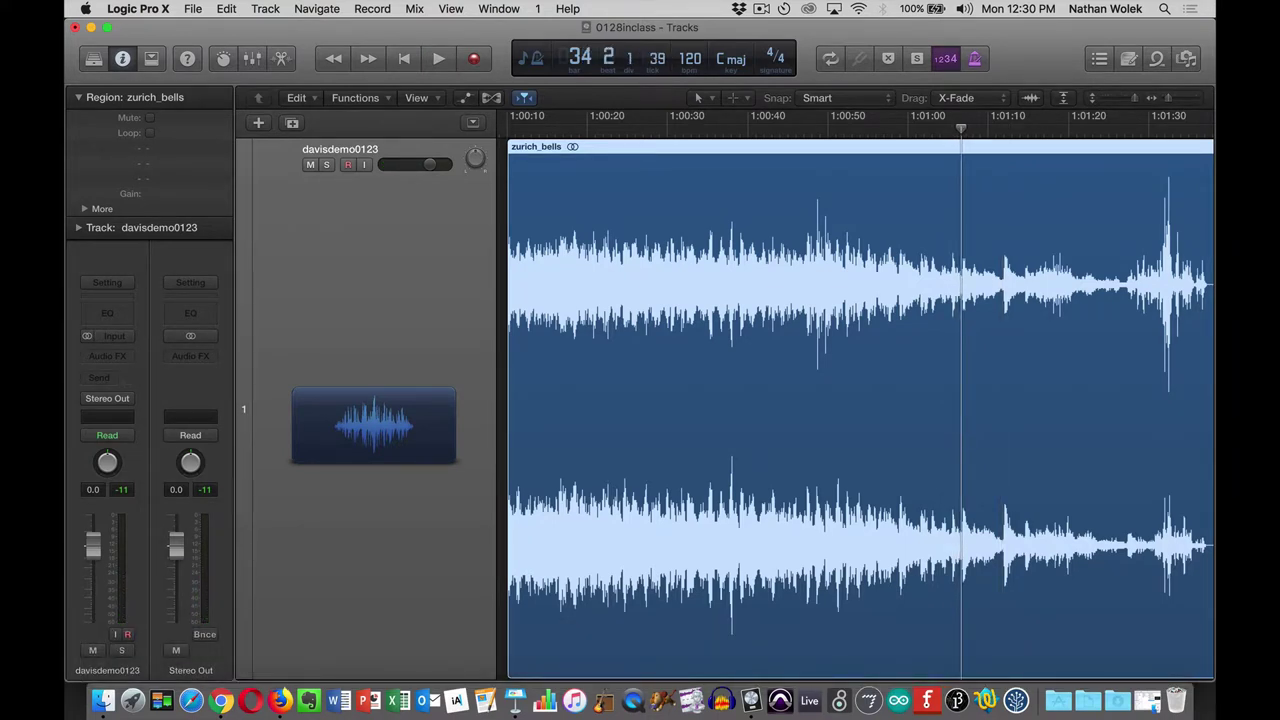
Zoom in and split zurich_bells at the playhead near 1:01:06 with the Scissors Tool.
{"action": "key", "text": "super+Right"}
{"action": "key", "text": "super+Right"}
{"action": "key", "text": "super+Right"}
{"action": "key", "text": "super+Right"}
{"action": "key", "text": "super+Right"}
{"action": "key", "text": "super+Right"}
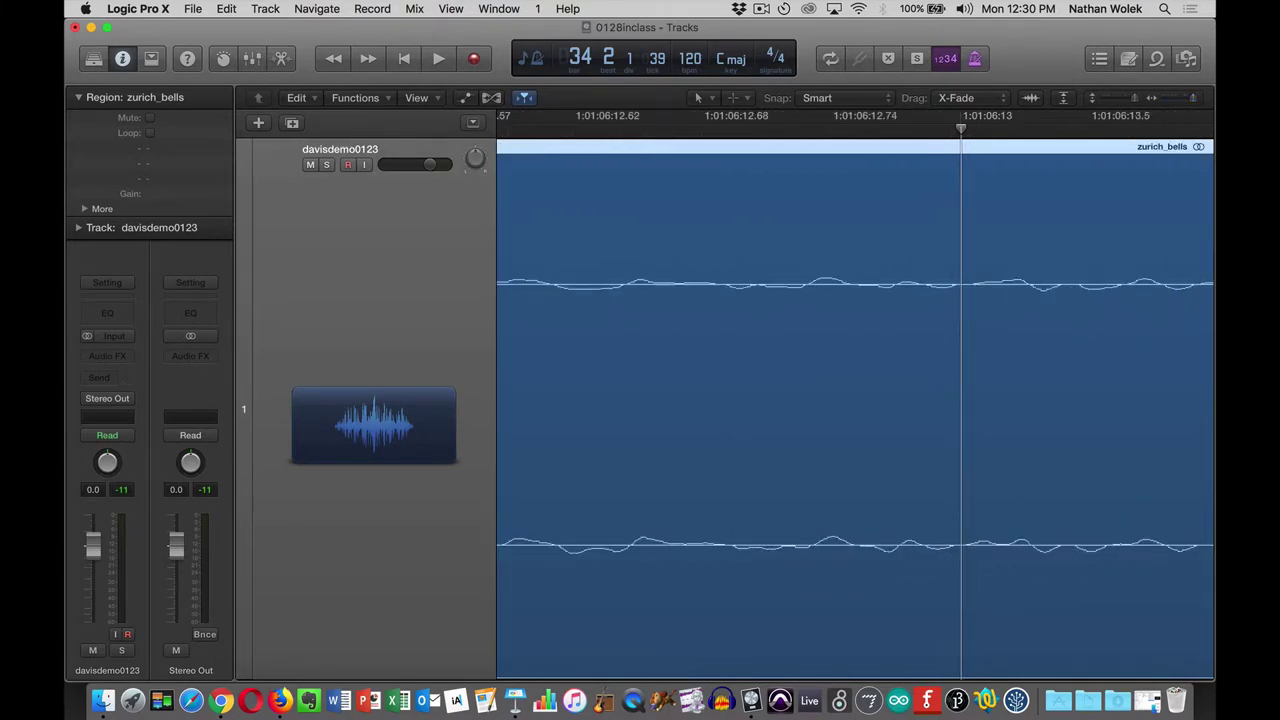
{"action": "key", "text": "t"}
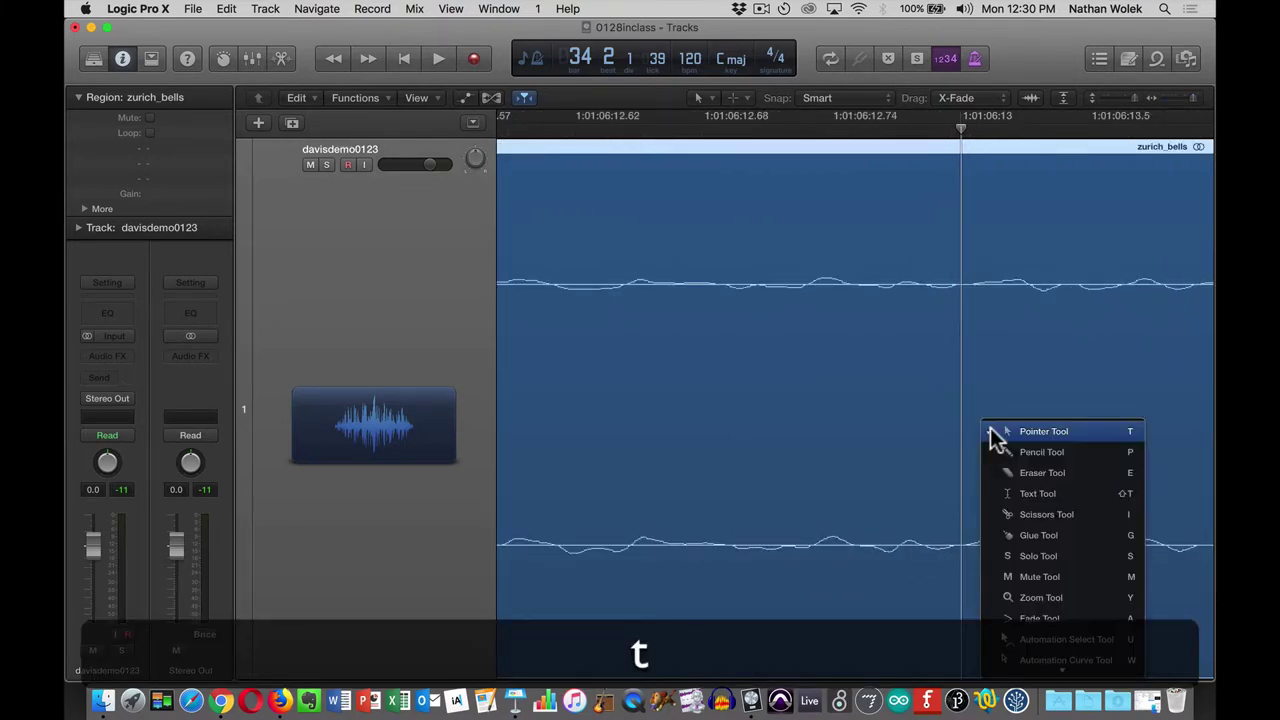
{"action": "left_click", "coordinate": [1033, 514]}
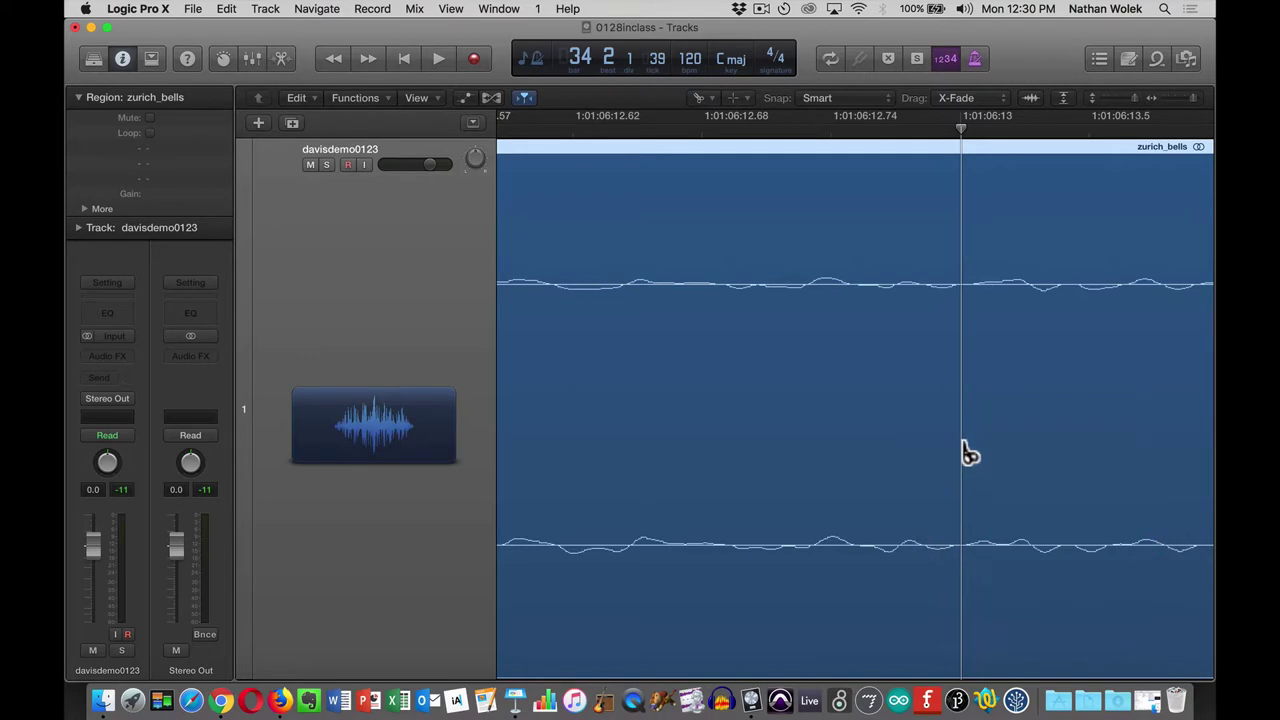
{"action": "left_click", "coordinate": [962, 450]}
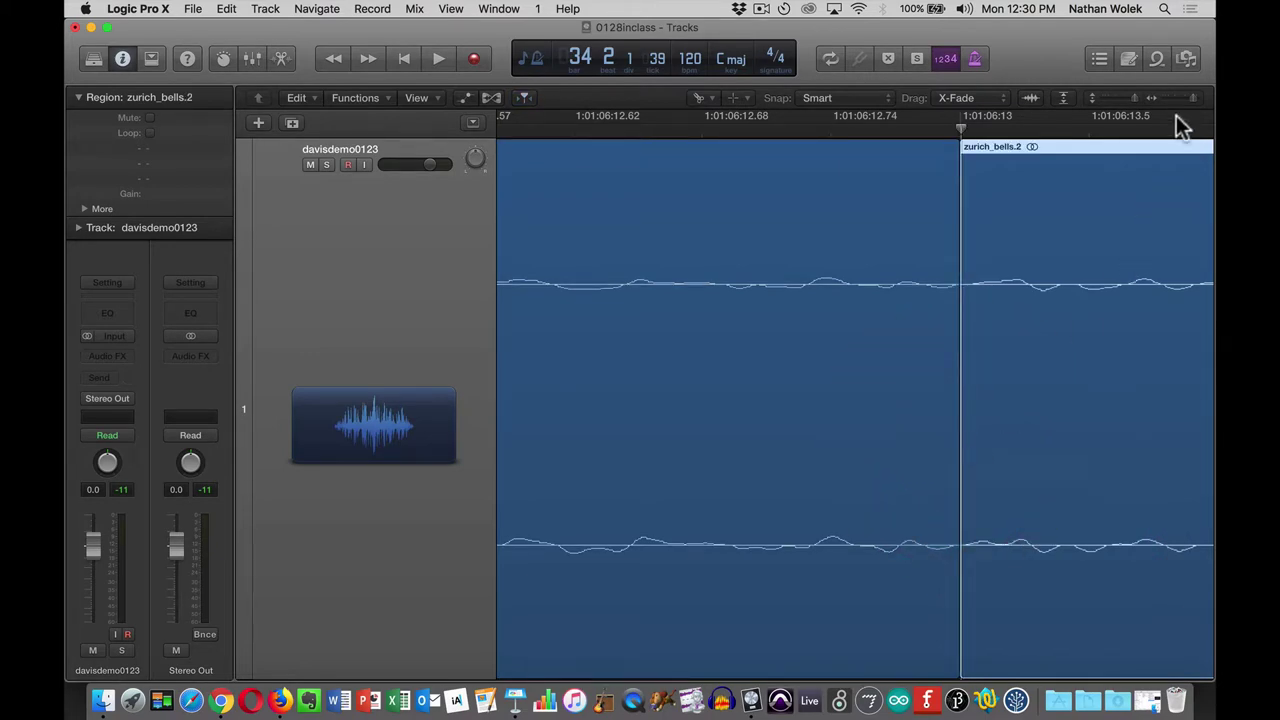
Find the second cut point near 1:01:26 and split zurich_bells.2 there.
{"action": "left_click_drag", "start_coordinate": [1194, 97], "coordinate": [1151, 101]}
{"action": "key", "text": "space"}
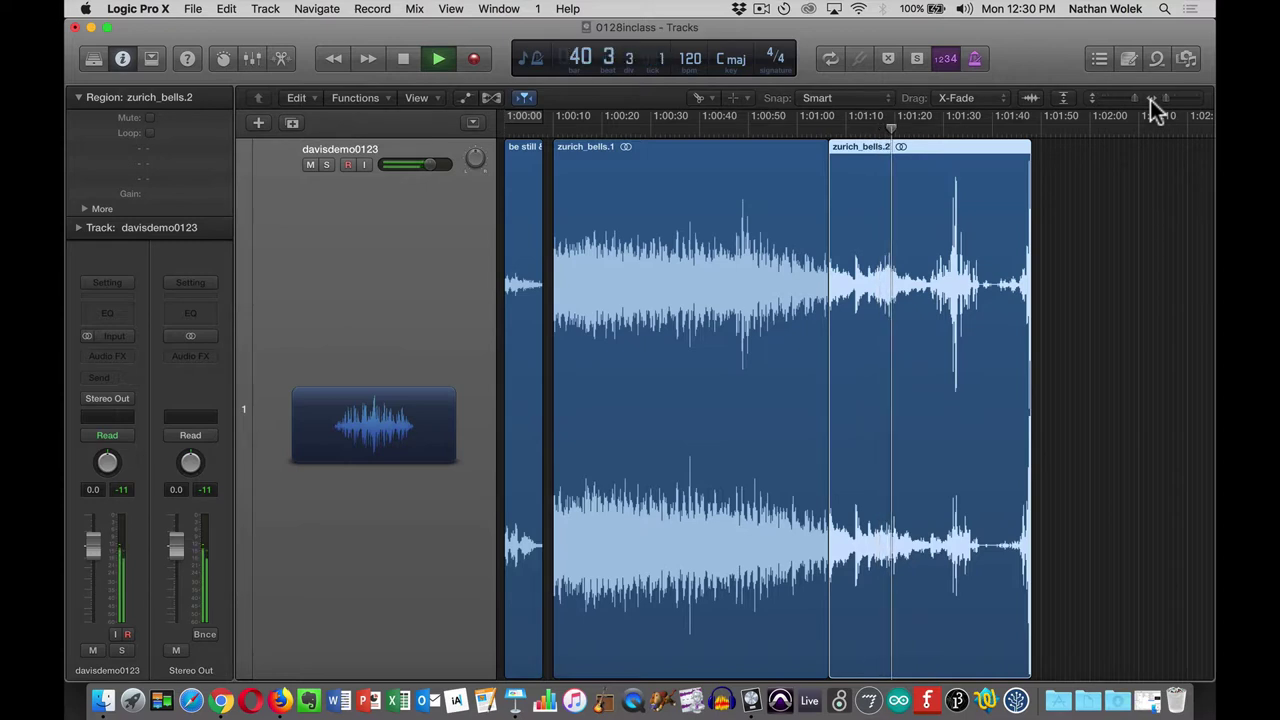
{"action": "left_click", "coordinate": [925, 132]}
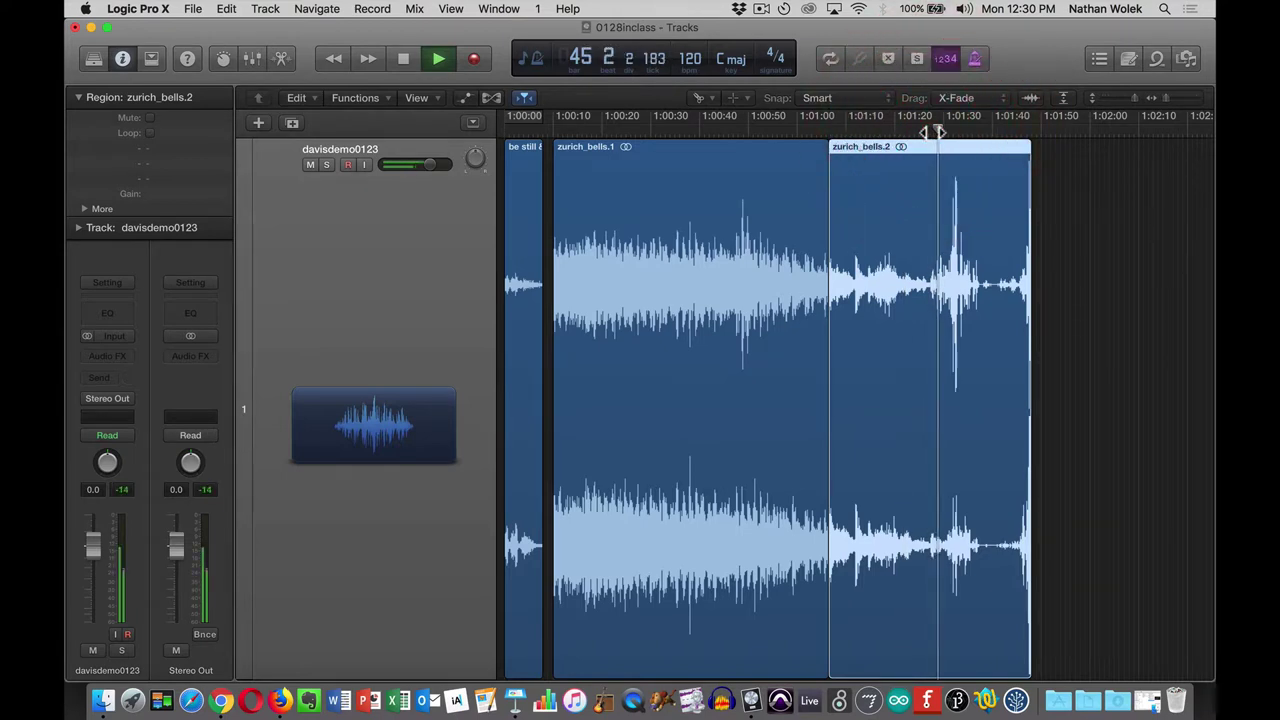
{"action": "key", "text": "space"}
{"action": "left_click_drag", "start_coordinate": [930, 132], "coordinate": [928, 135]}
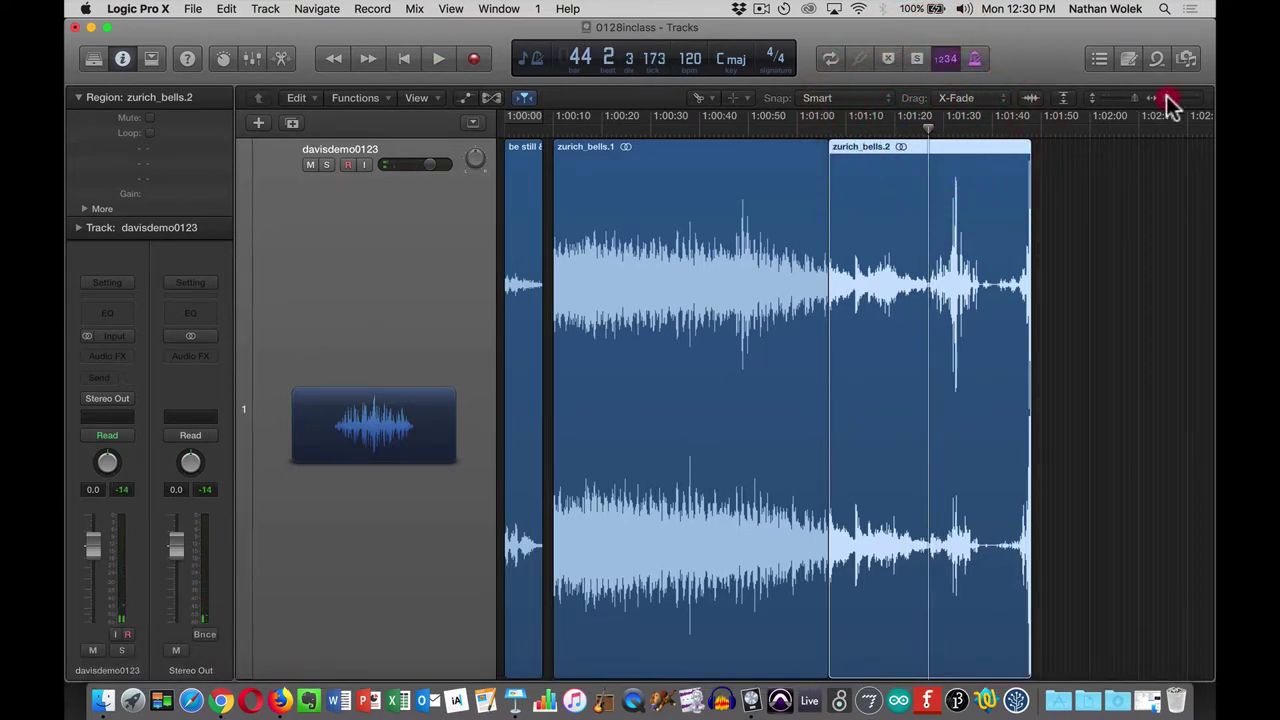
{"action": "left_click_drag", "start_coordinate": [1168, 98], "coordinate": [1210, 98]}
{"action": "left_click_drag", "start_coordinate": [929, 128], "coordinate": [907, 135]}
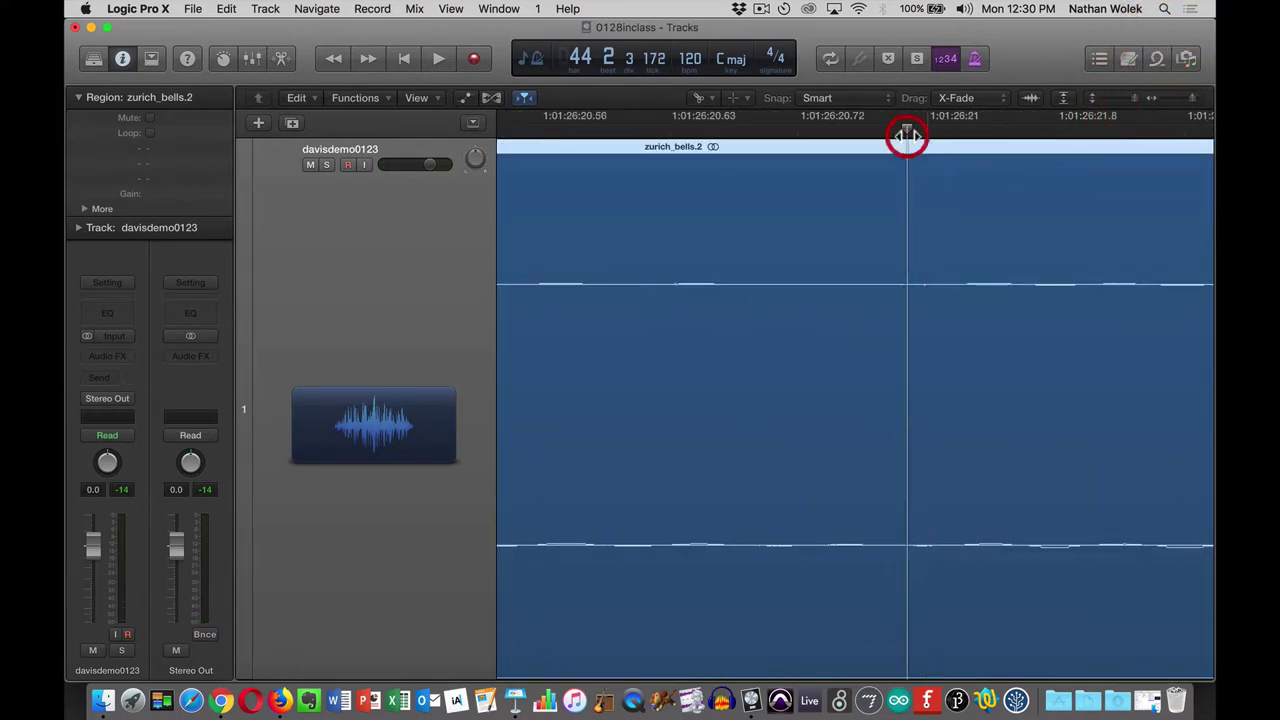
{"action": "left_click", "coordinate": [910, 345]}
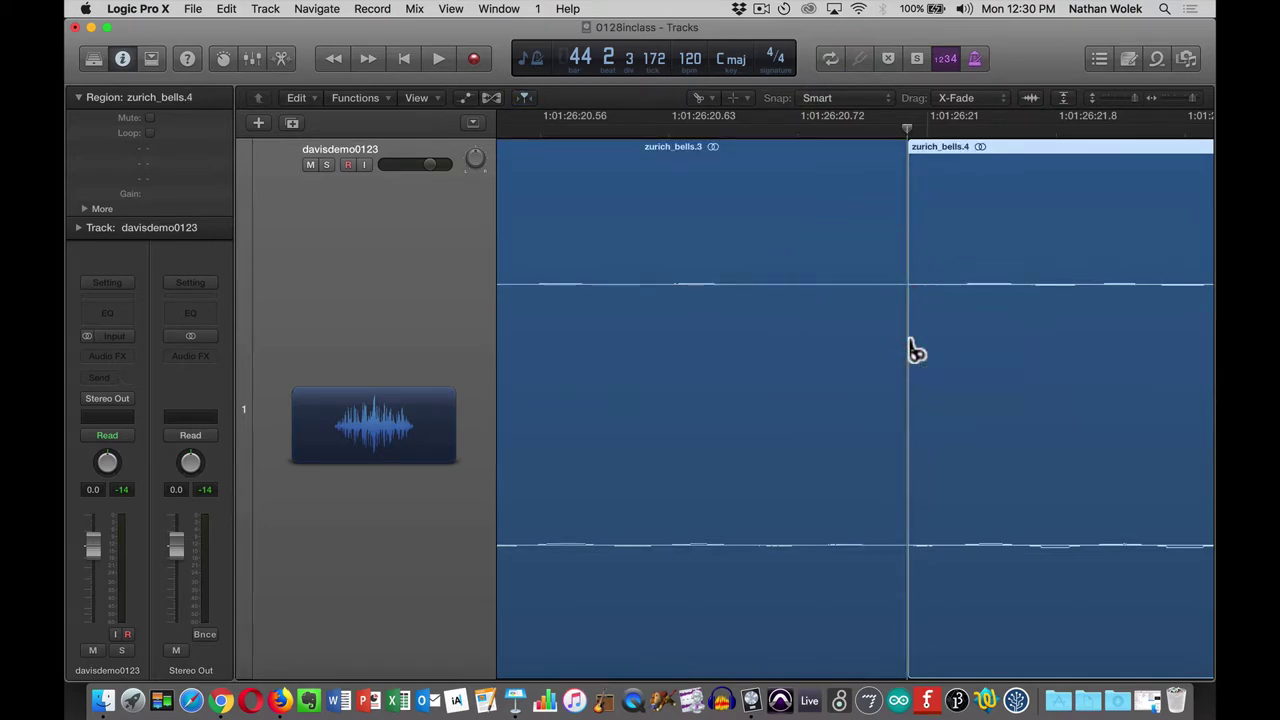
{"action": "mouse_move", "coordinate": [1192, 100]}
{"action": "left_mouse_down"}
{"action": "mouse_move", "coordinate": [1148, 102]}
{"action": "mouse_move", "coordinate": [1168, 105]}
{"action": "left_mouse_up"}
With the Pointer Tool, delete zurich_bells.4 and the earlier bells piece.
{"action": "key", "text": "t"}
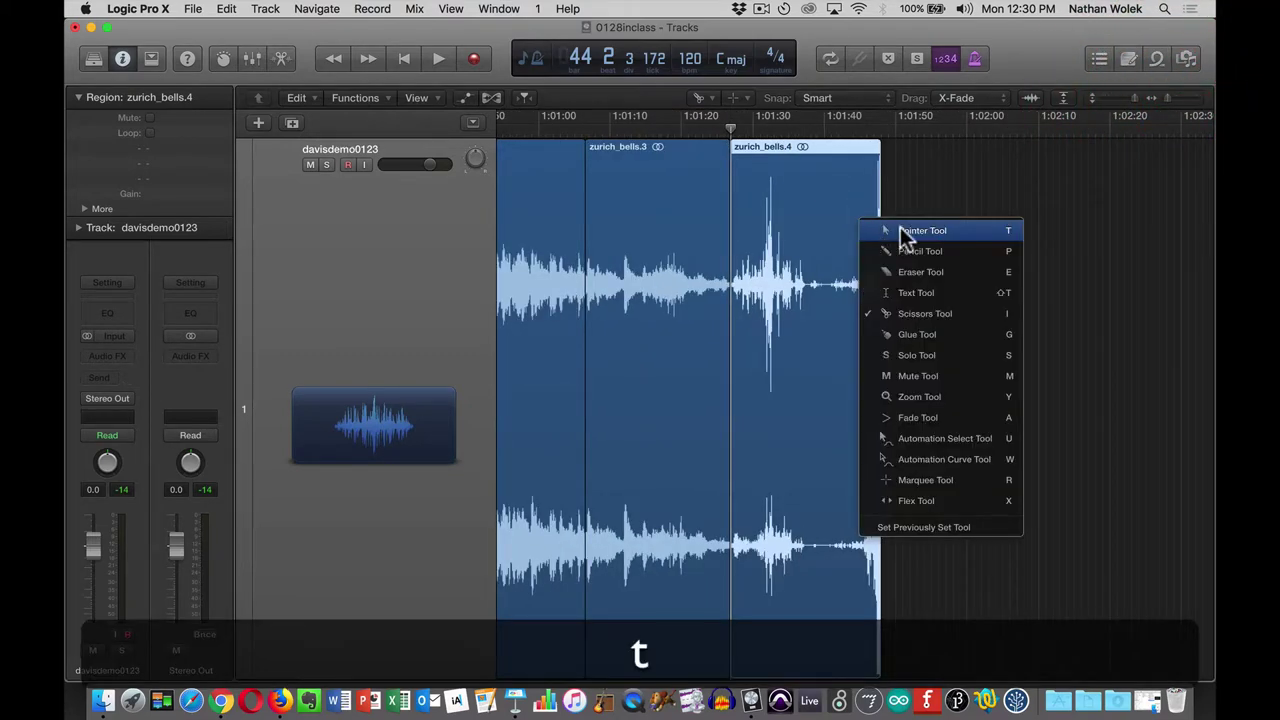
{"action": "left_click", "coordinate": [895, 229]}
{"action": "left_click", "coordinate": [818, 193]}
{"action": "key", "text": "BackSpace"}
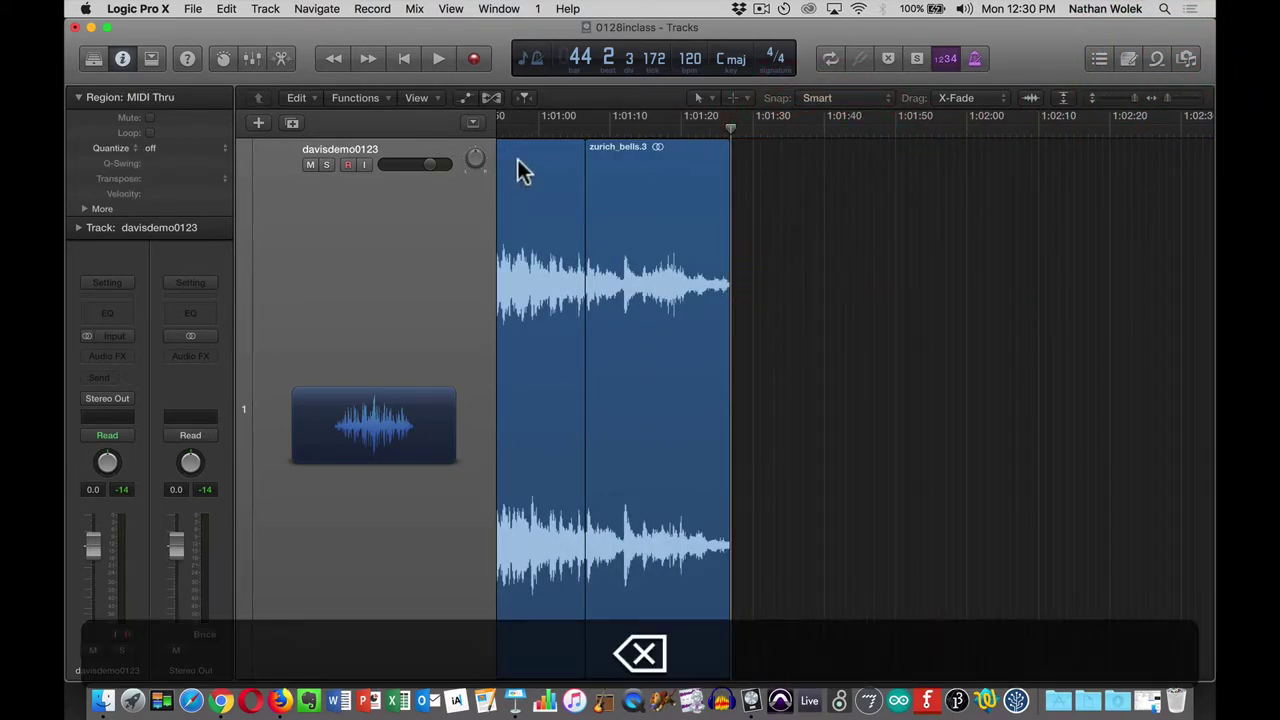
{"action": "left_click", "coordinate": [521, 157]}
{"action": "key", "text": "BackSpace"}
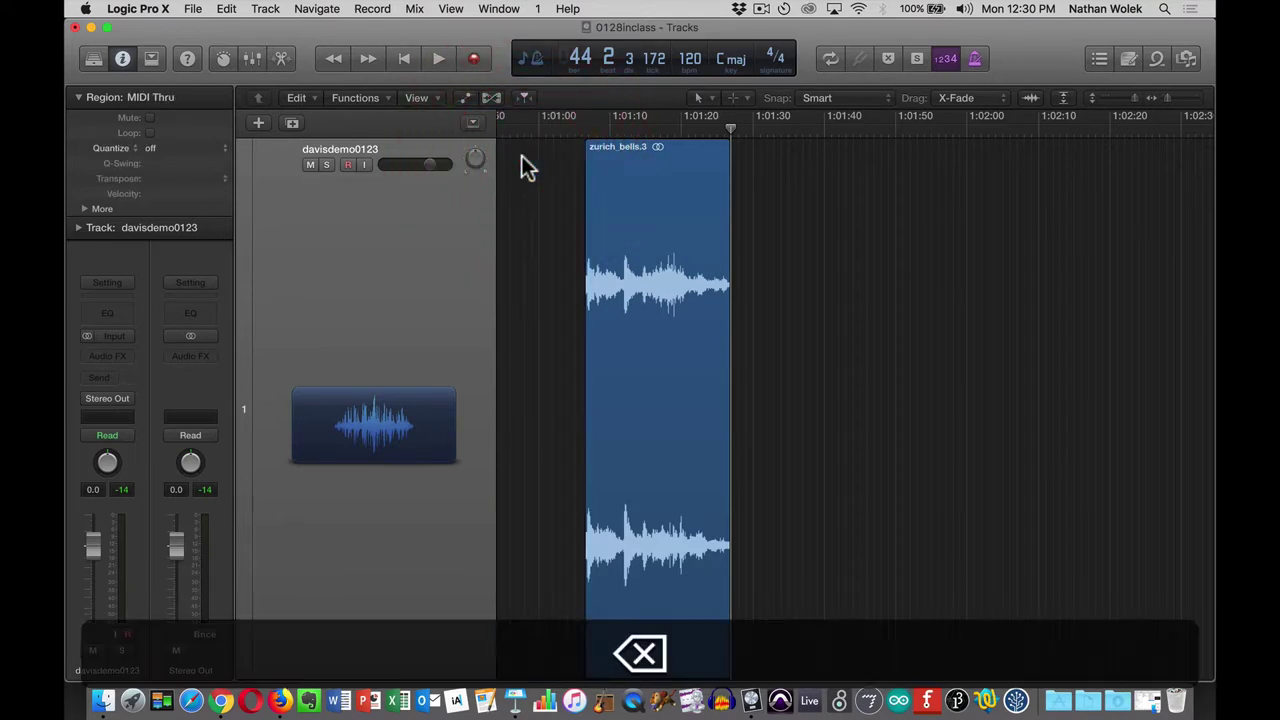
Move zurich_bells.3 after "be still & listen", audition the transition, and leave a gap near 1:00:11.
{"action": "left_click", "coordinate": [1172, 100]}
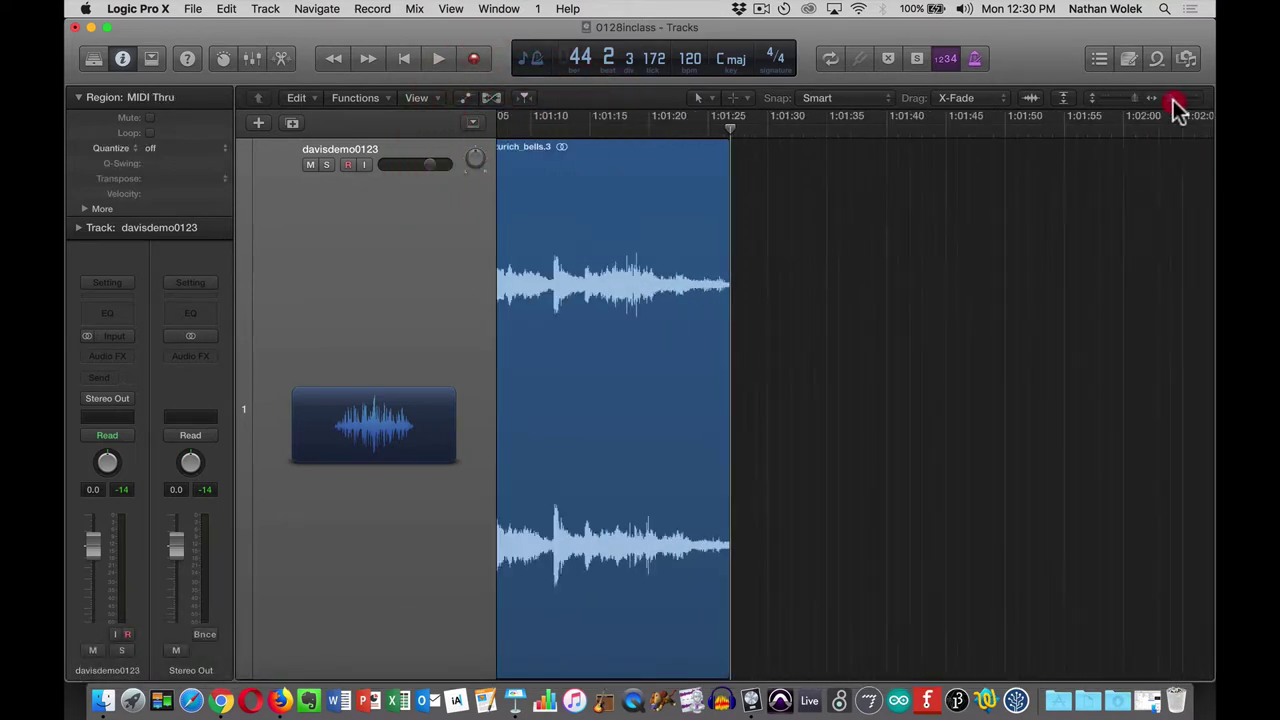
{"action": "scroll", "coordinate": [848, 343], "scroll_direction": "left", "scroll_amount": 5}
{"action": "left_click_drag", "start_coordinate": [1034, 141], "coordinate": [786, 172]}
{"action": "scroll", "coordinate": [790, 170], "scroll_direction": "left", "scroll_amount": 5}
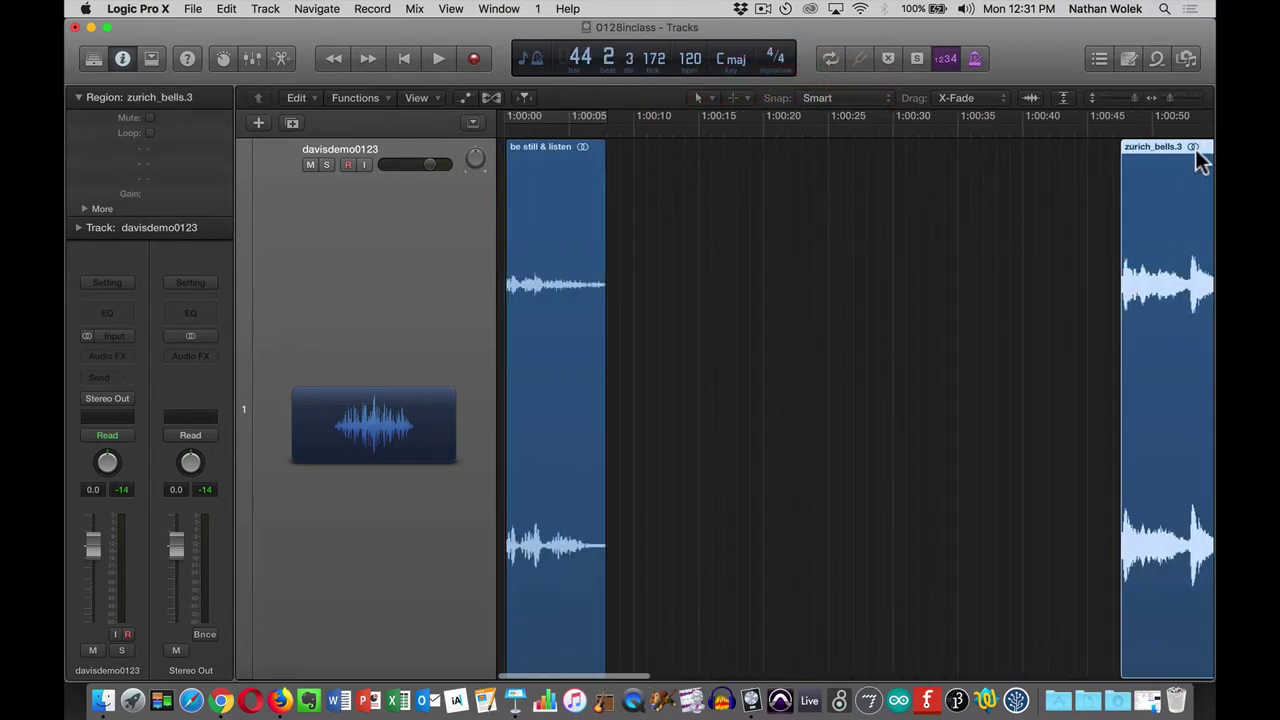
{"action": "left_click_drag", "start_coordinate": [1206, 149], "coordinate": [698, 172]}
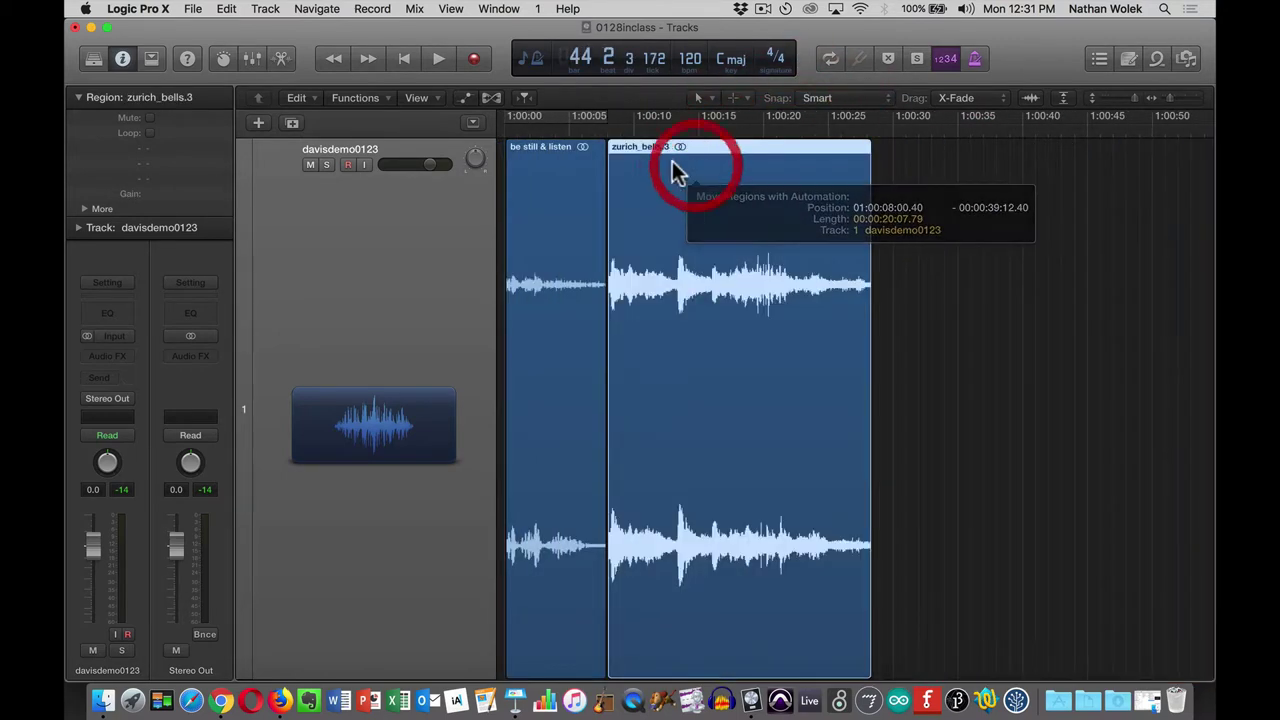
{"action": "left_click", "coordinate": [561, 132]}
{"action": "key", "text": "space"}
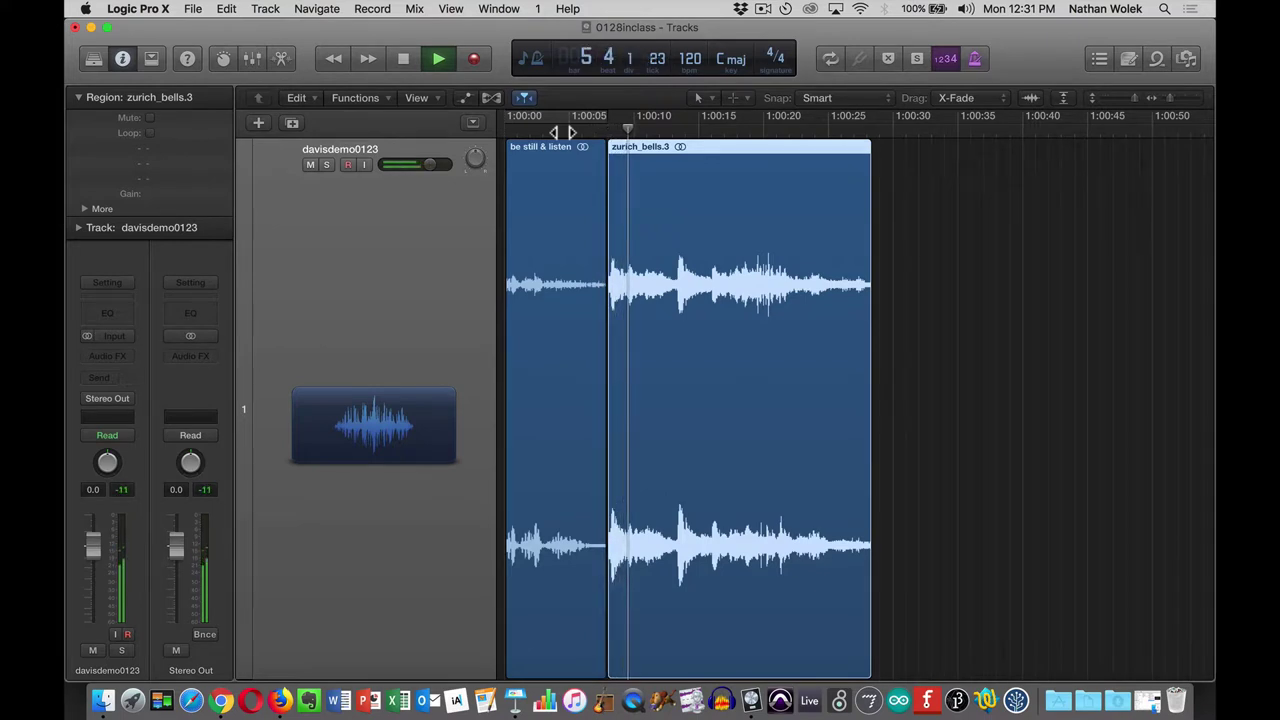
{"action": "key", "text": "space"}
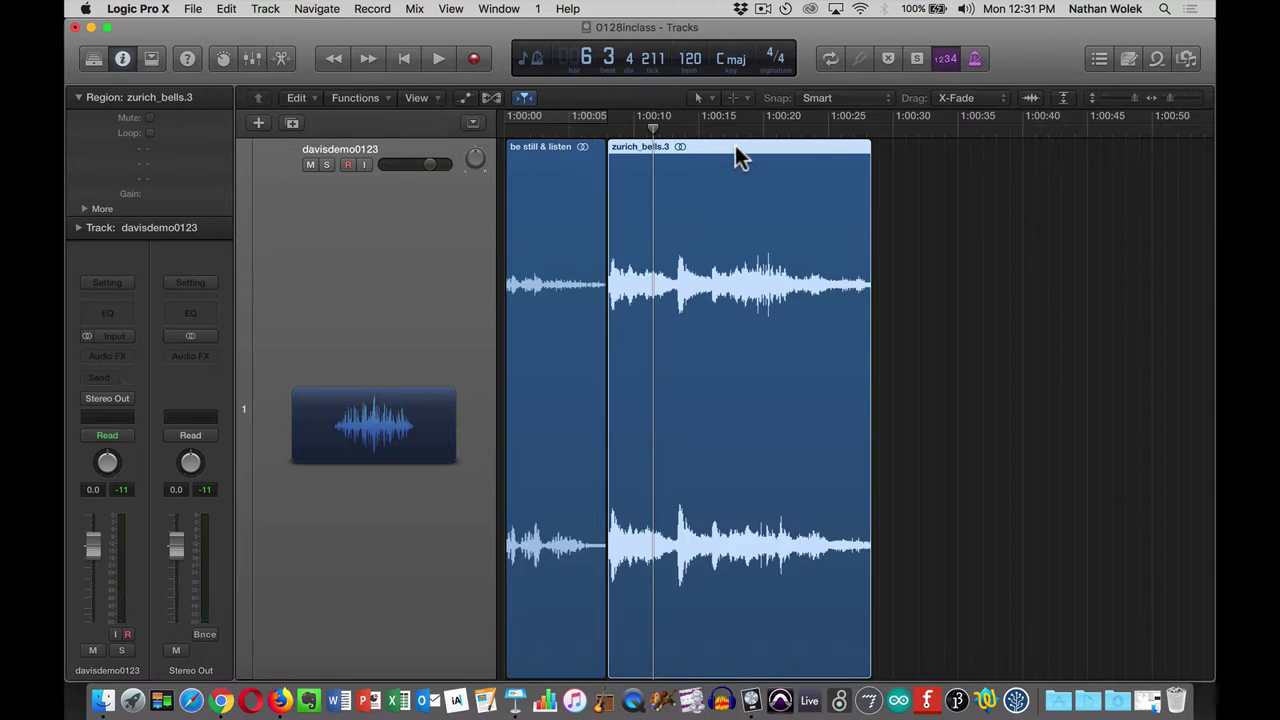
{"action": "mouse_move", "coordinate": [739, 145]}
{"action": "left_mouse_down"}
{"action": "mouse_move", "coordinate": [805, 155]}
{"action": "mouse_move", "coordinate": [746, 160]}
{"action": "mouse_move", "coordinate": [770, 160]}
{"action": "mouse_move", "coordinate": [757, 157]}
{"action": "left_mouse_up"}
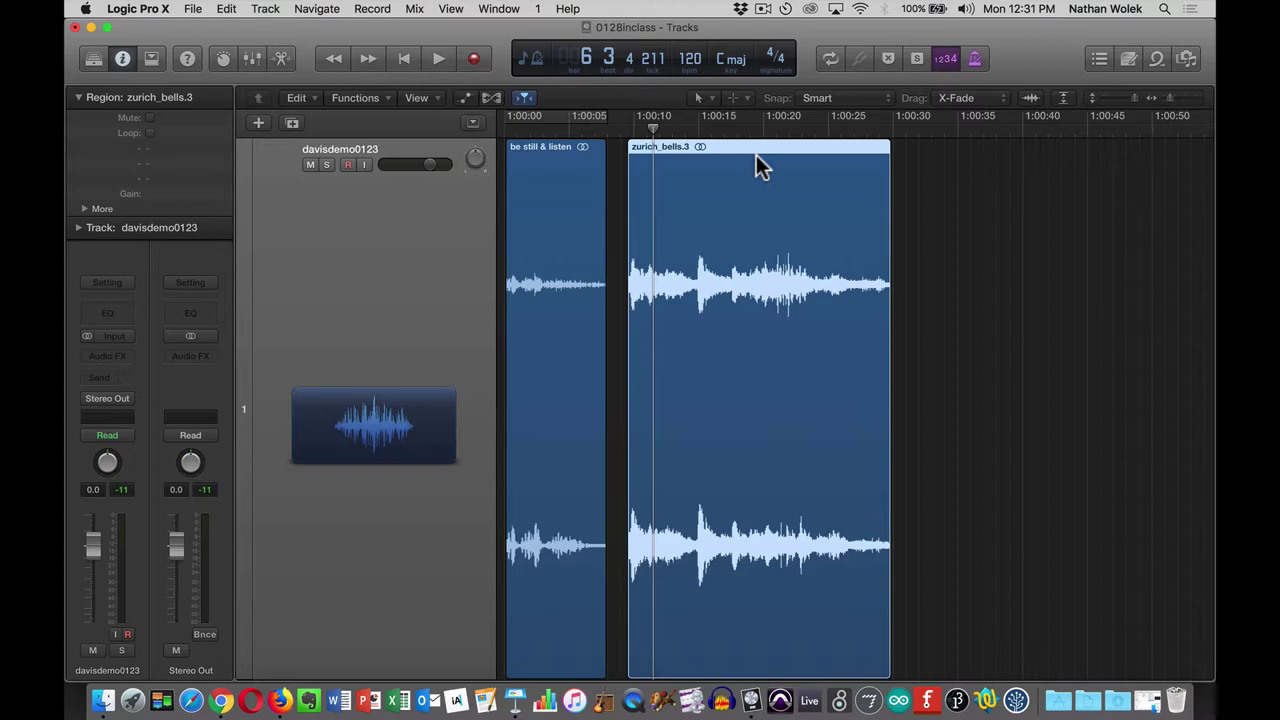
Slide zurich_bells.3 left to about 1:00:05, overlapping "be still & listen" for a crossfade.
{"action": "key", "text": "alt+super"}
{"action": "key", "text": "alt+super+8"}
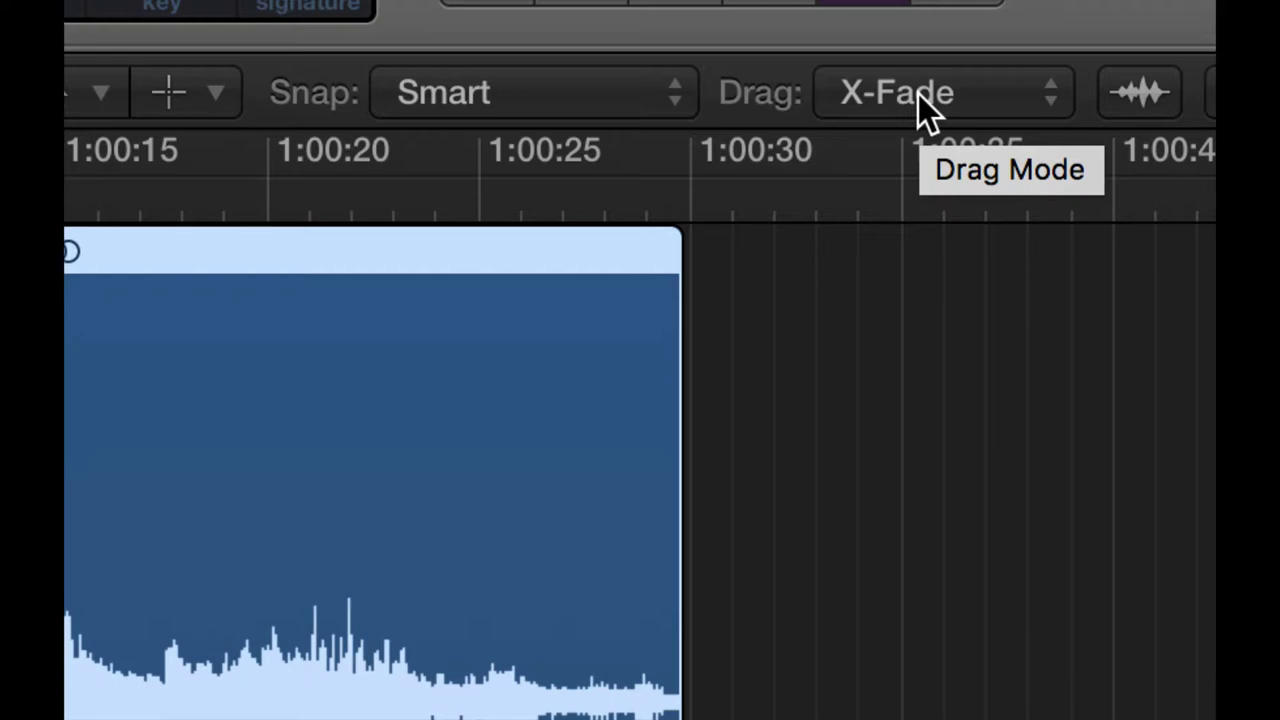
{"action": "key", "text": "alt+super+8"}
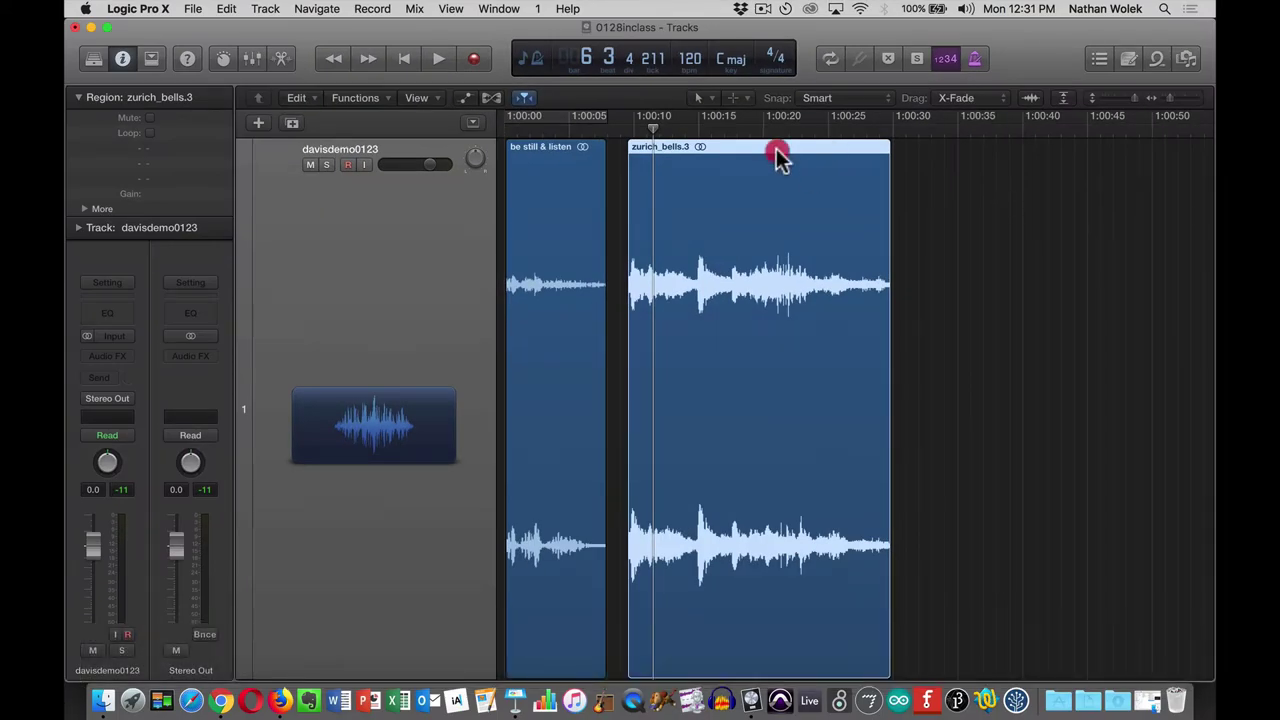
{"action": "left_click_drag", "start_coordinate": [776, 148], "coordinate": [684, 150]}
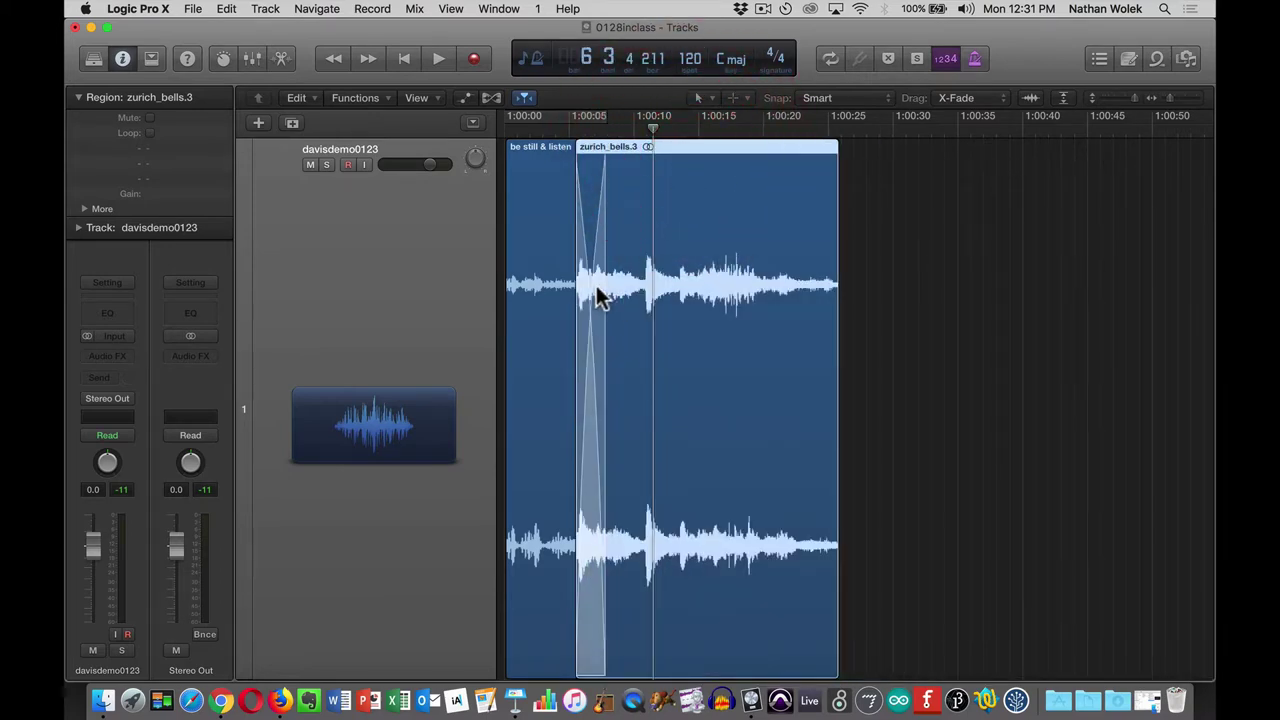
{"action": "key", "text": "alt+super+8"}
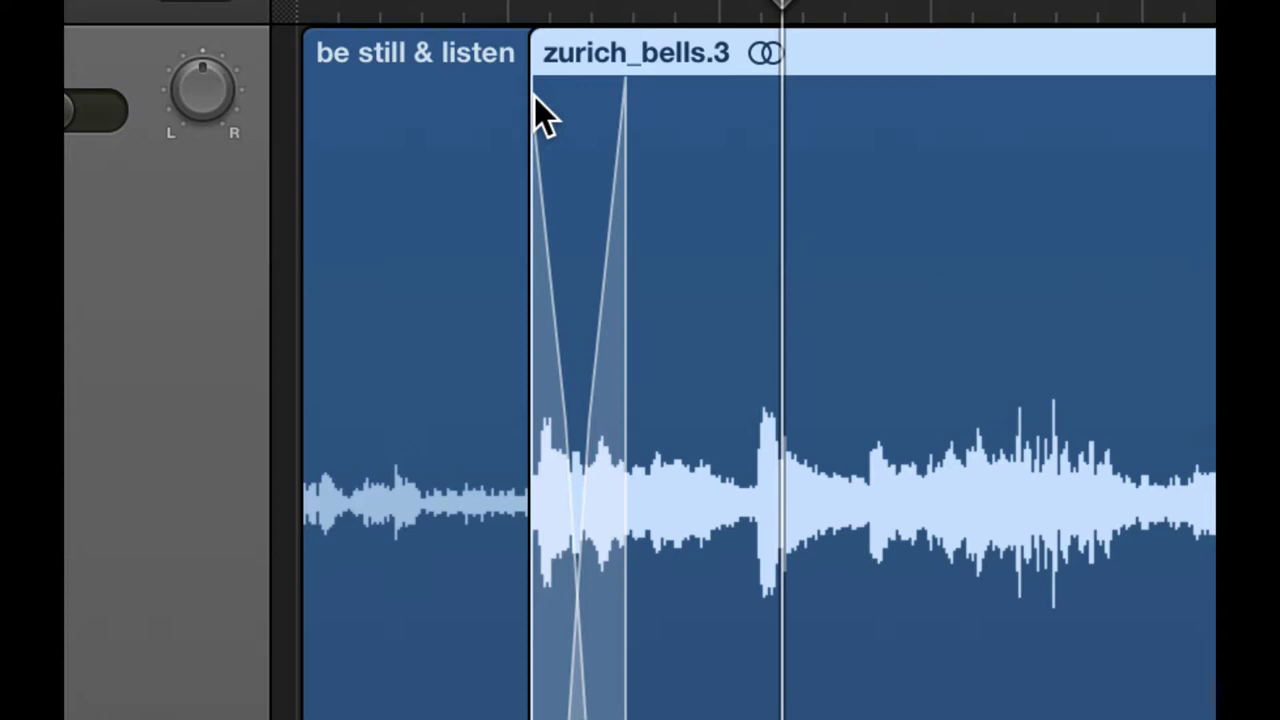
{"action": "key", "text": "alt+super+8"}
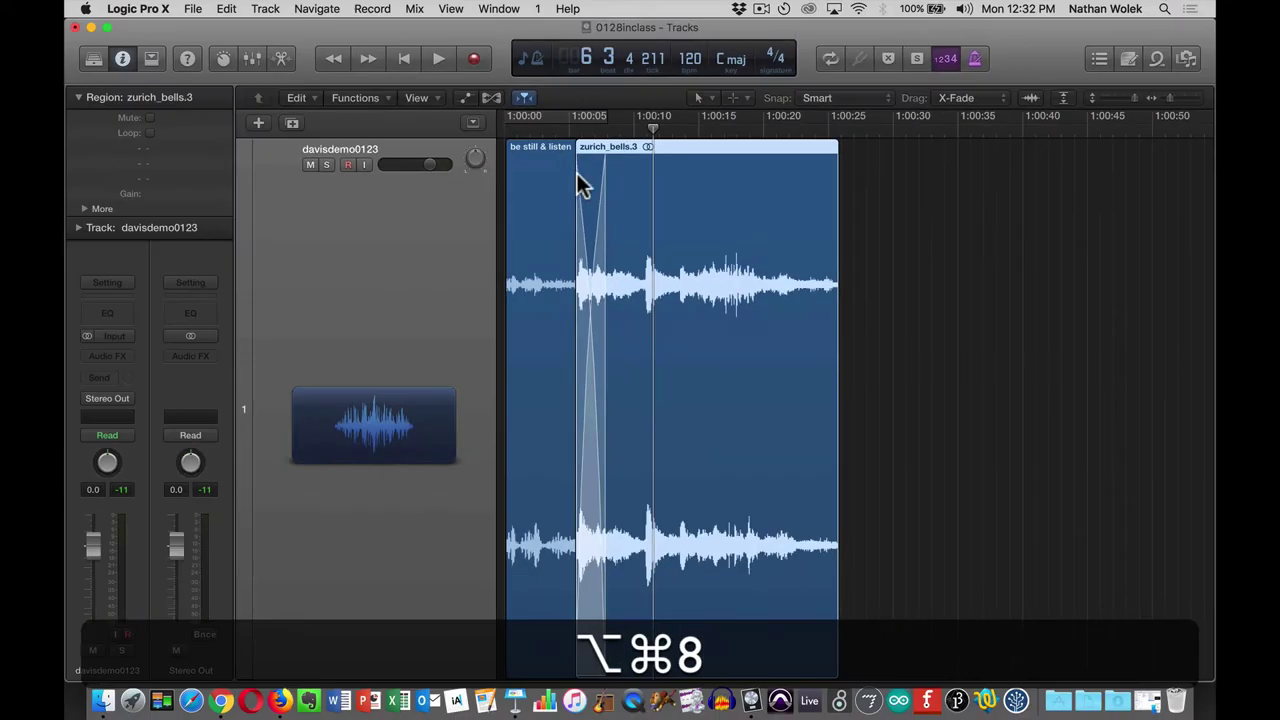
{"action": "left_click", "coordinate": [481, 10]}
{"action": "key", "text": "space"}
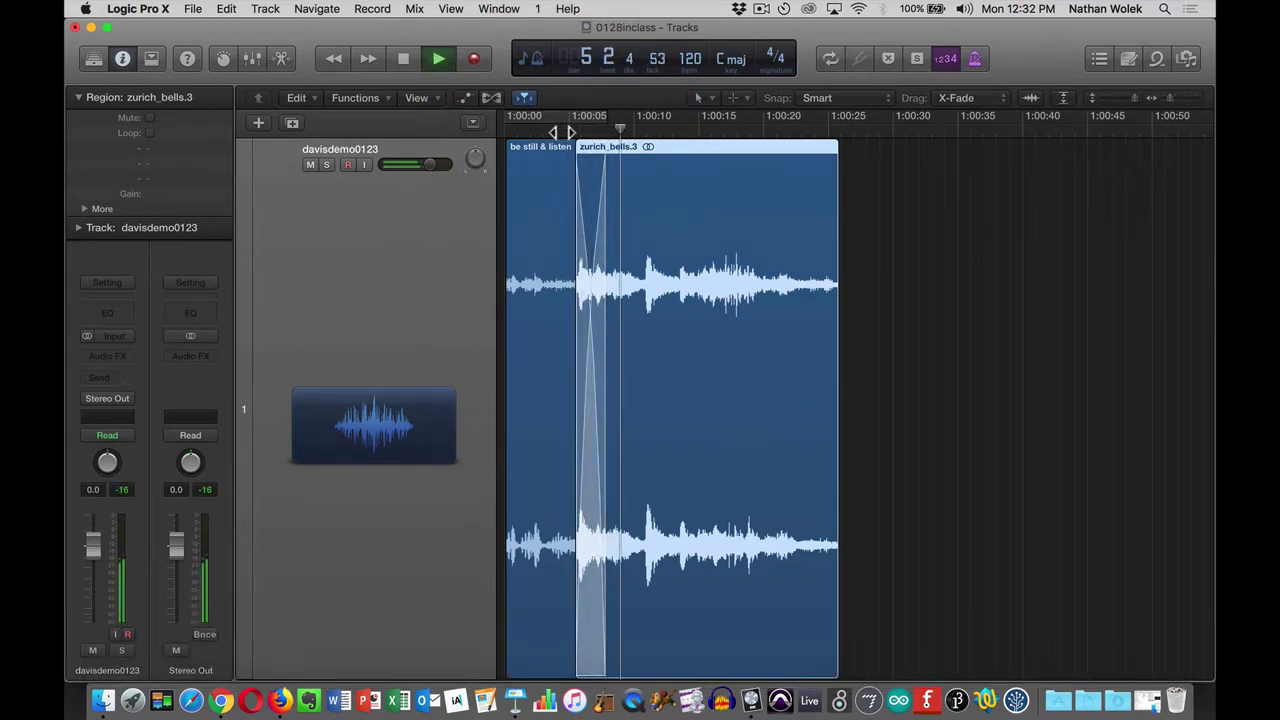
{"action": "key", "text": "space"}
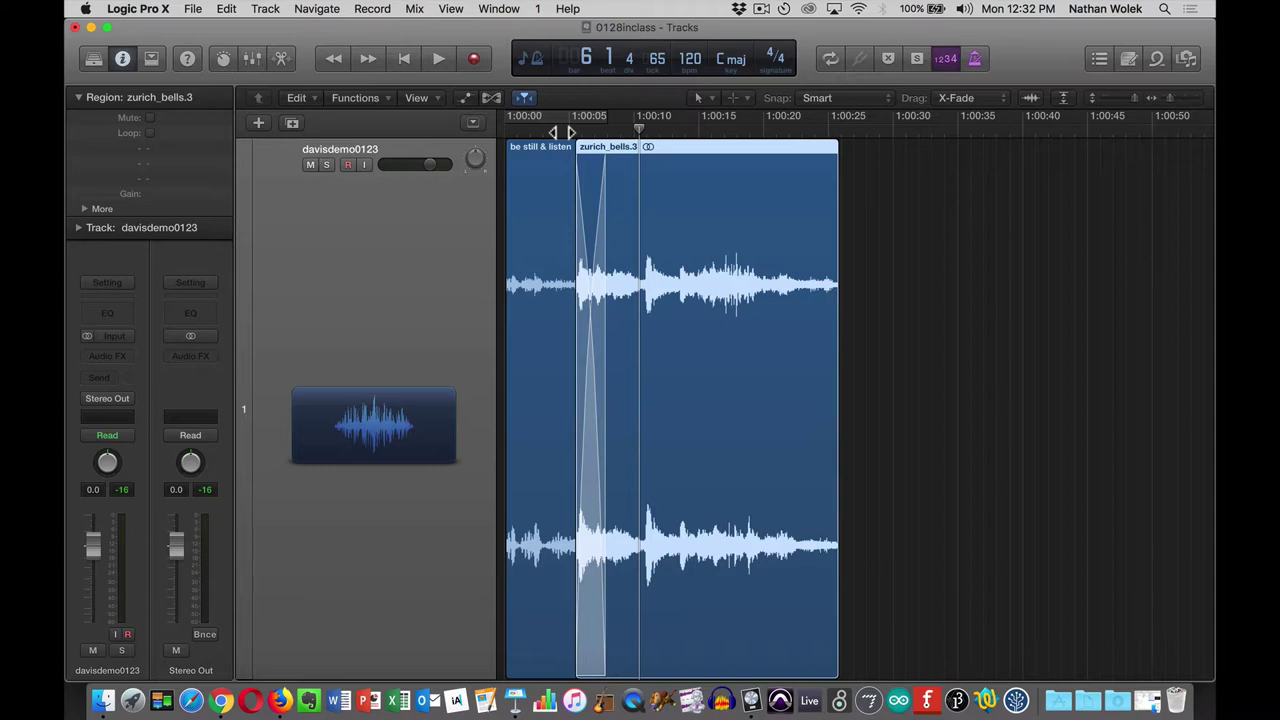
{"action": "key", "text": "super+z"}
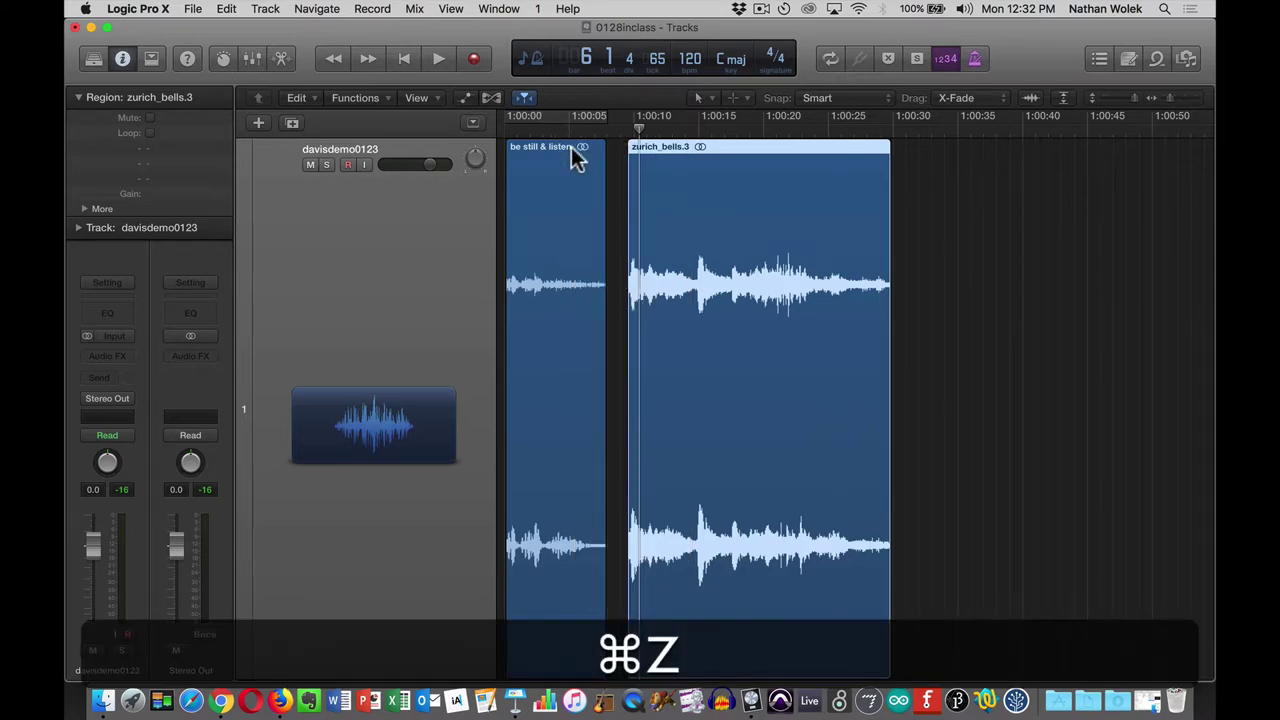
{"action": "key", "text": "super"}
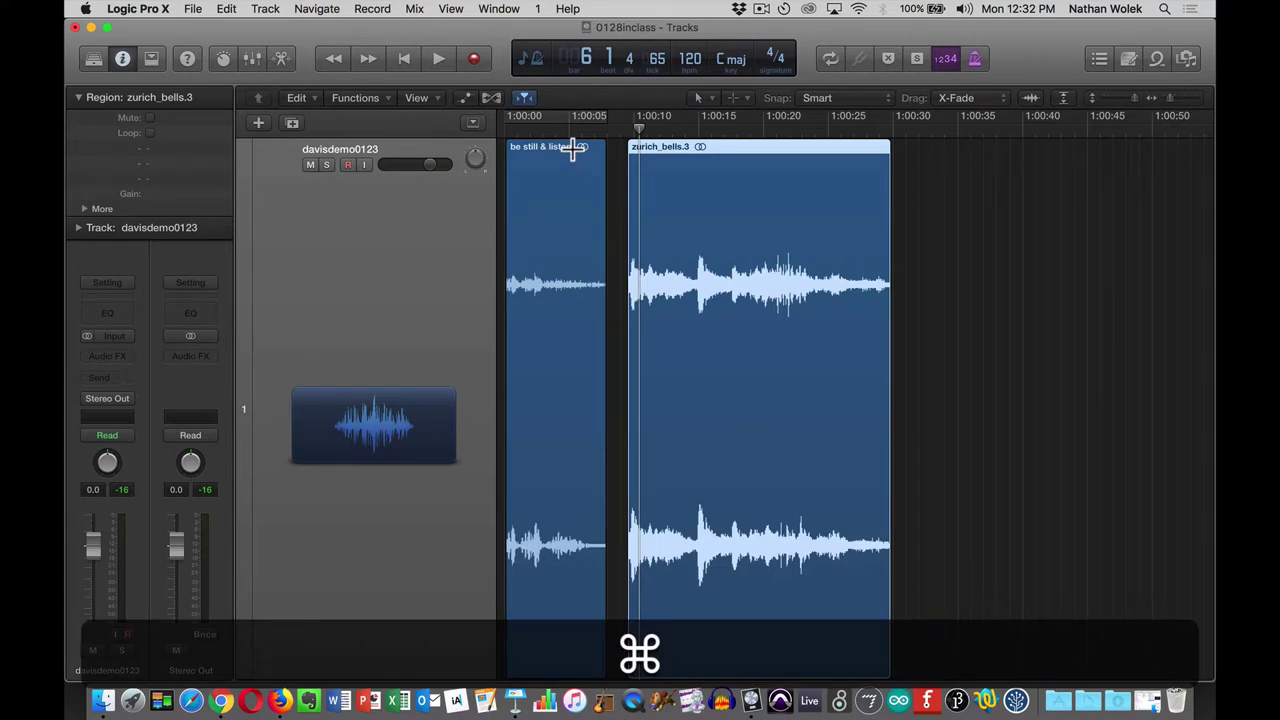
{"action": "key", "text": "shift"}
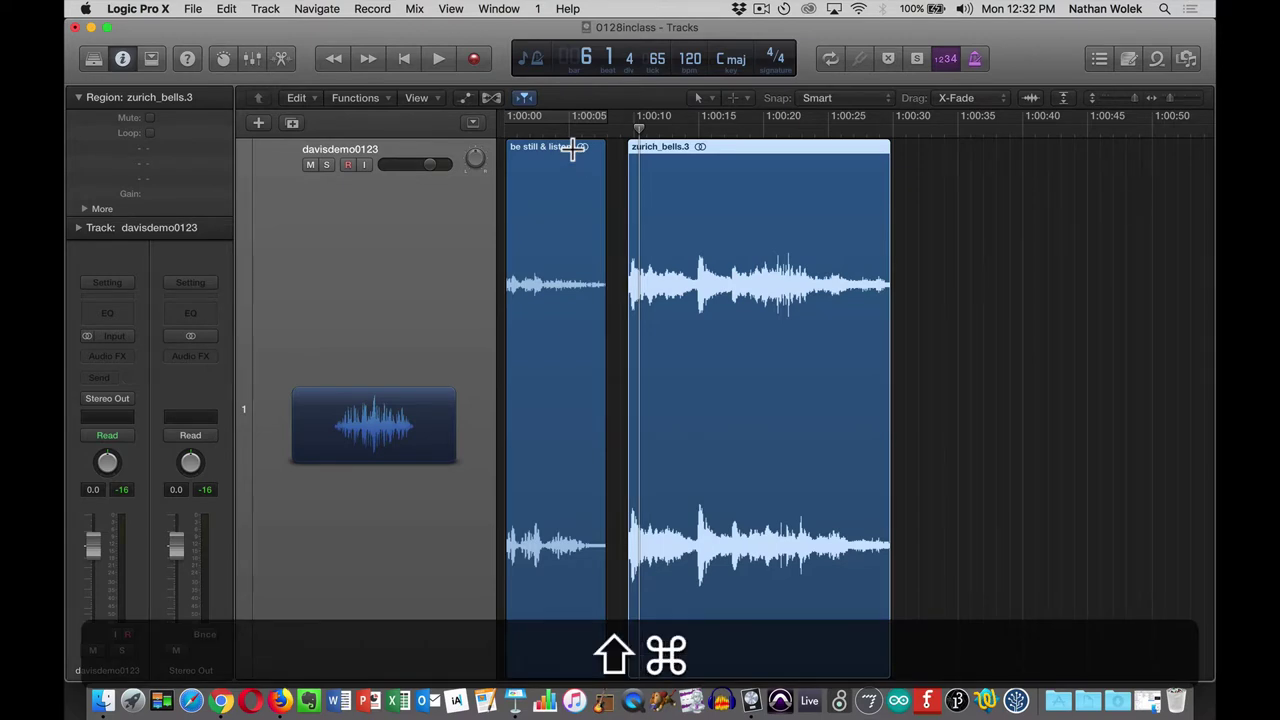
{"action": "key", "text": "shift+super+z"}
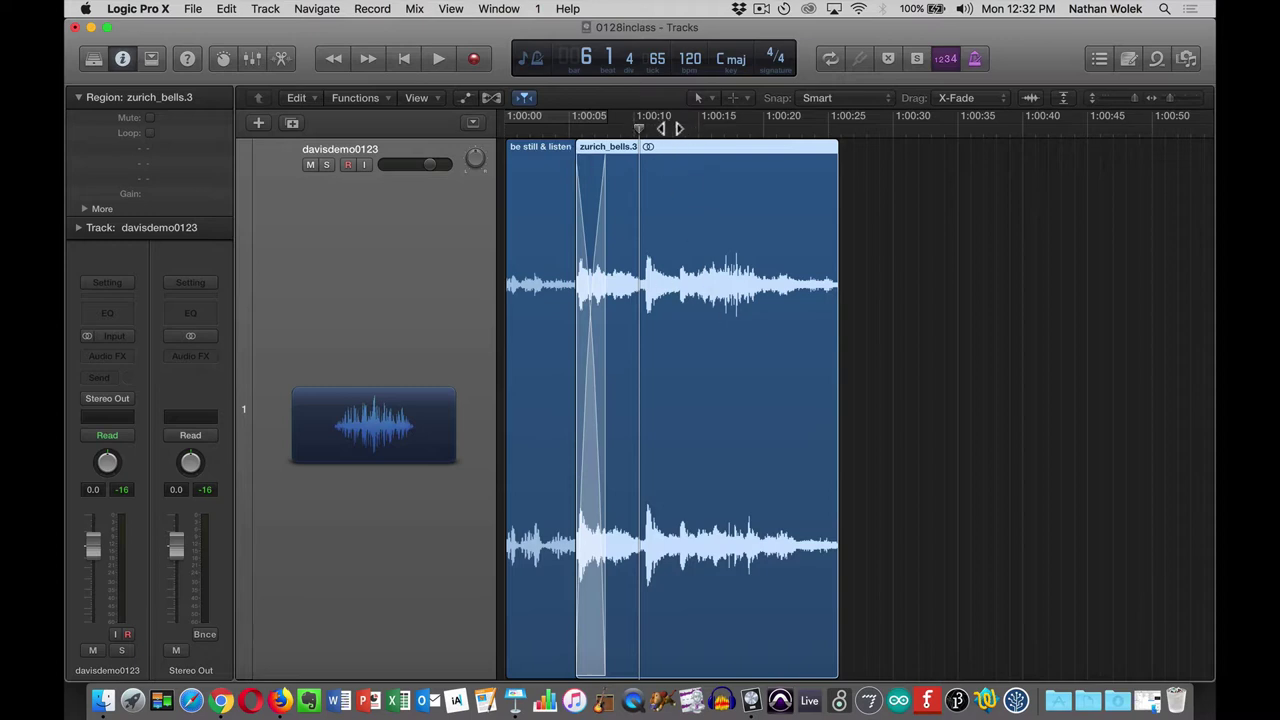
Set the playhead to 1:00:23, show the Project audio list, and preview korea_baseball.
{"action": "left_click", "coordinate": [822, 126]}
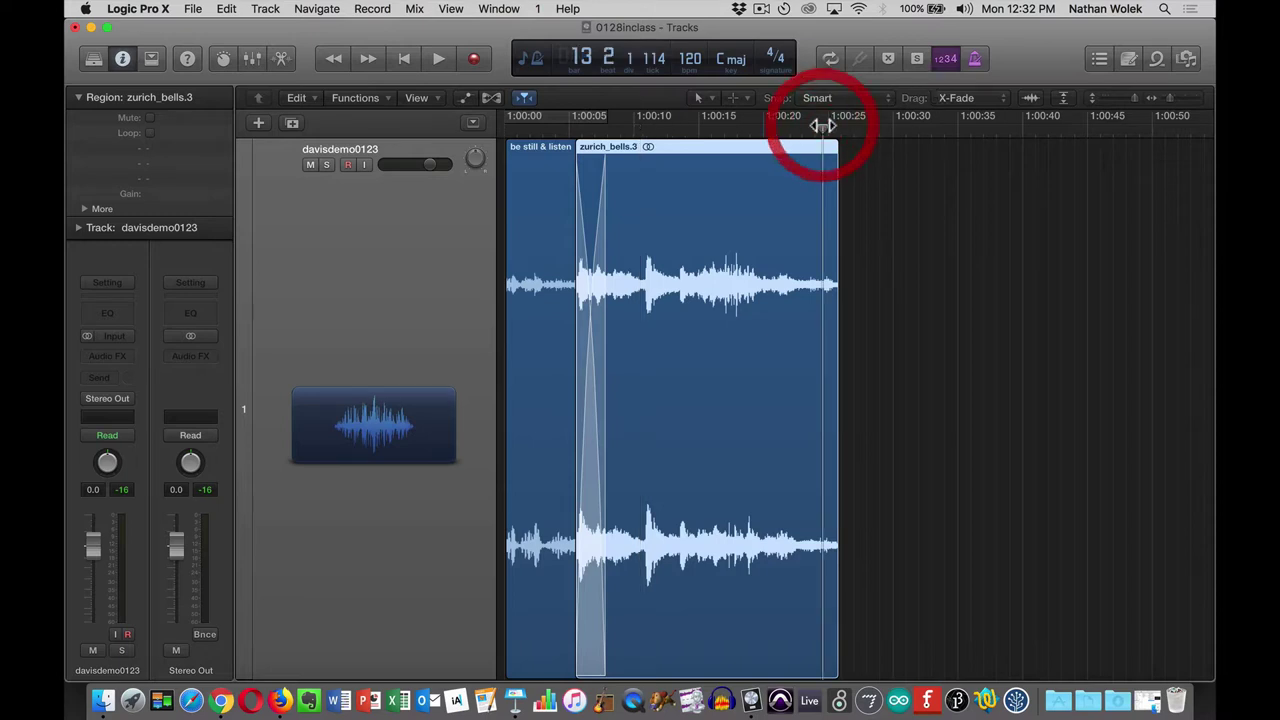
{"action": "left_click", "coordinate": [1186, 58]}
{"action": "scroll", "coordinate": [1116, 509], "scroll_direction": "down", "scroll_amount": 2}
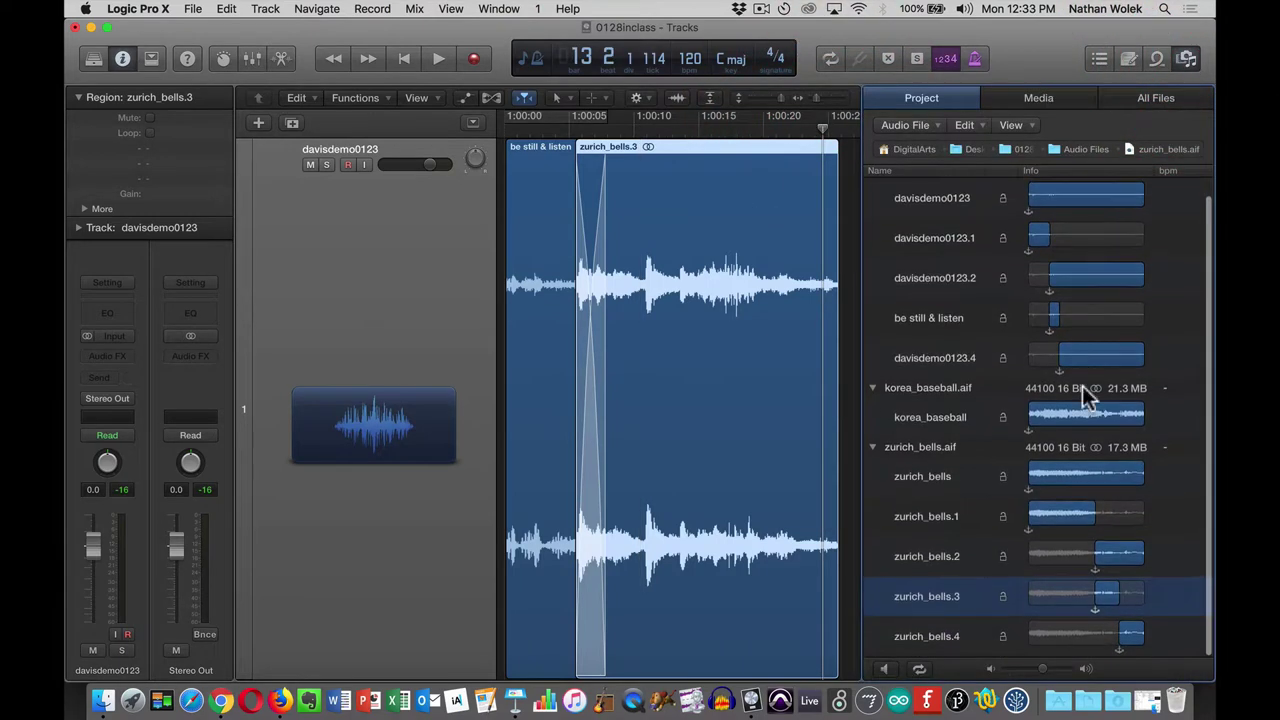
{"action": "left_click", "coordinate": [1068, 414]}
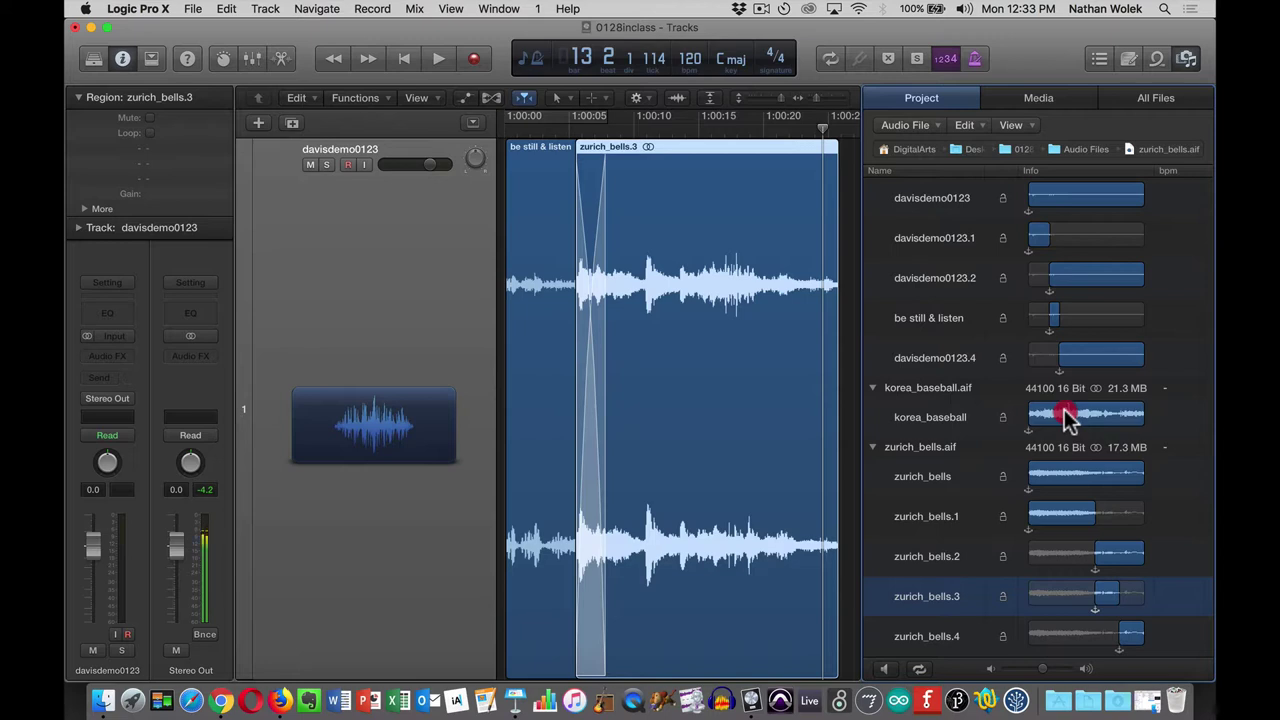
{"action": "left_click", "coordinate": [1065, 410]}
{"action": "left_click", "coordinate": [1067, 402]}
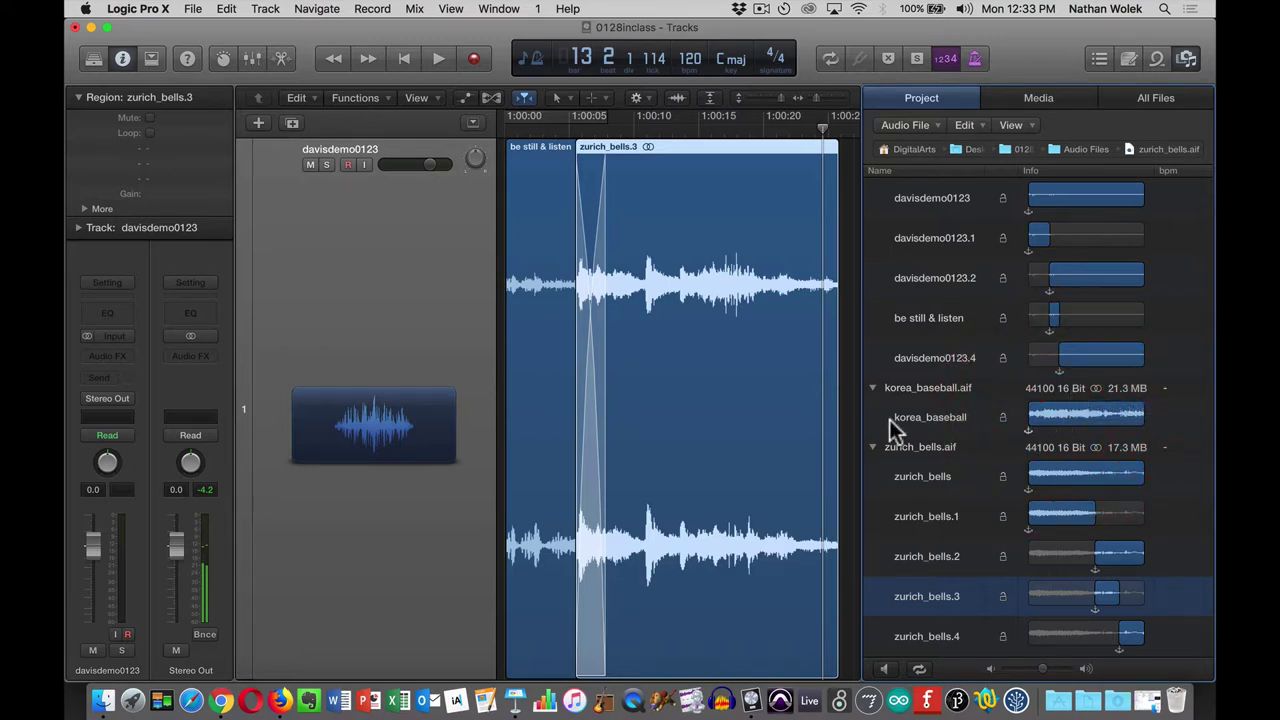
{"action": "scroll", "coordinate": [848, 285], "scroll_direction": "right", "scroll_amount": 10}
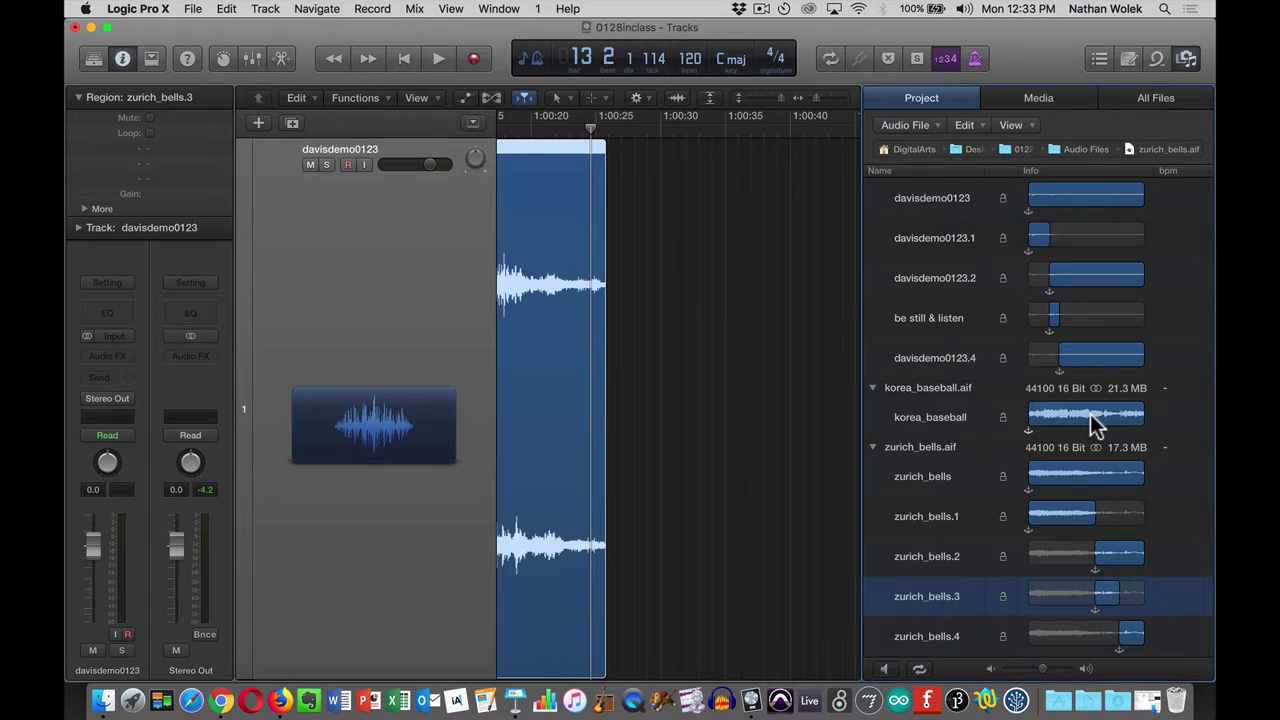
Place korea_baseball on the track after zurich_bells.3 and play it from 1:00:40.
{"action": "left_click_drag", "start_coordinate": [1090, 414], "coordinate": [623, 233]}
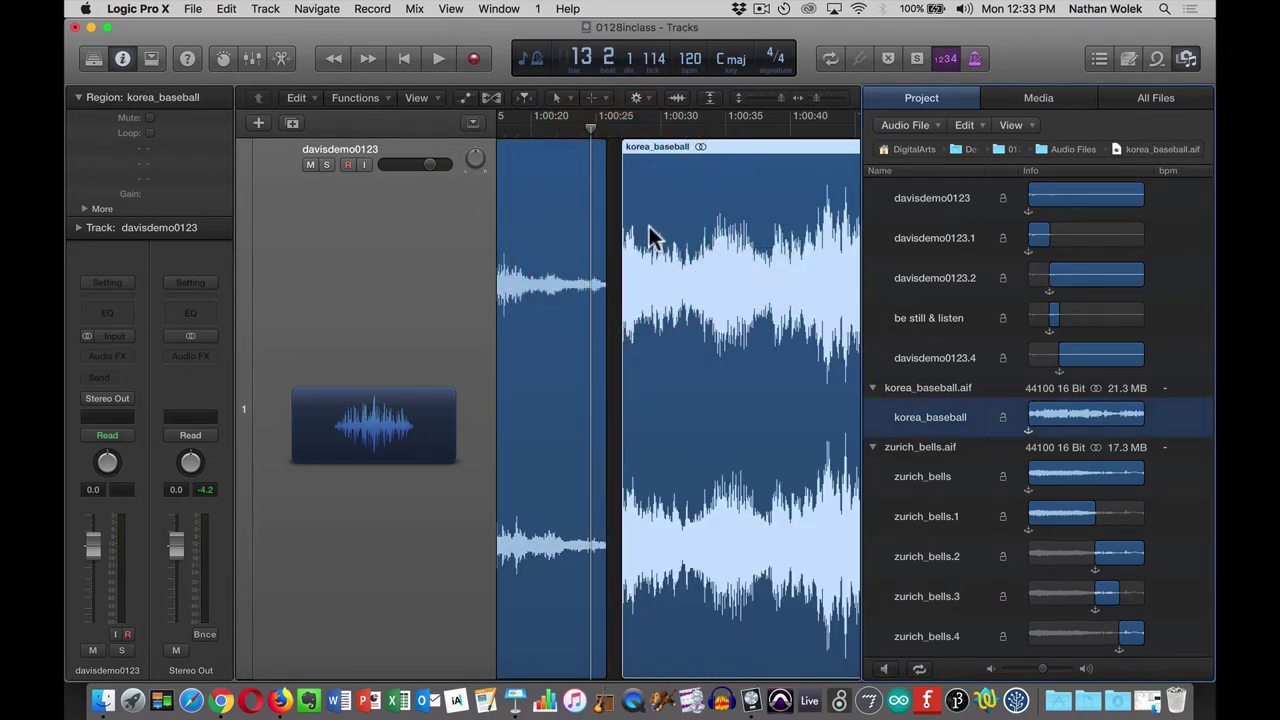
{"action": "scroll", "coordinate": [791, 436], "scroll_direction": "right", "scroll_amount": 2}
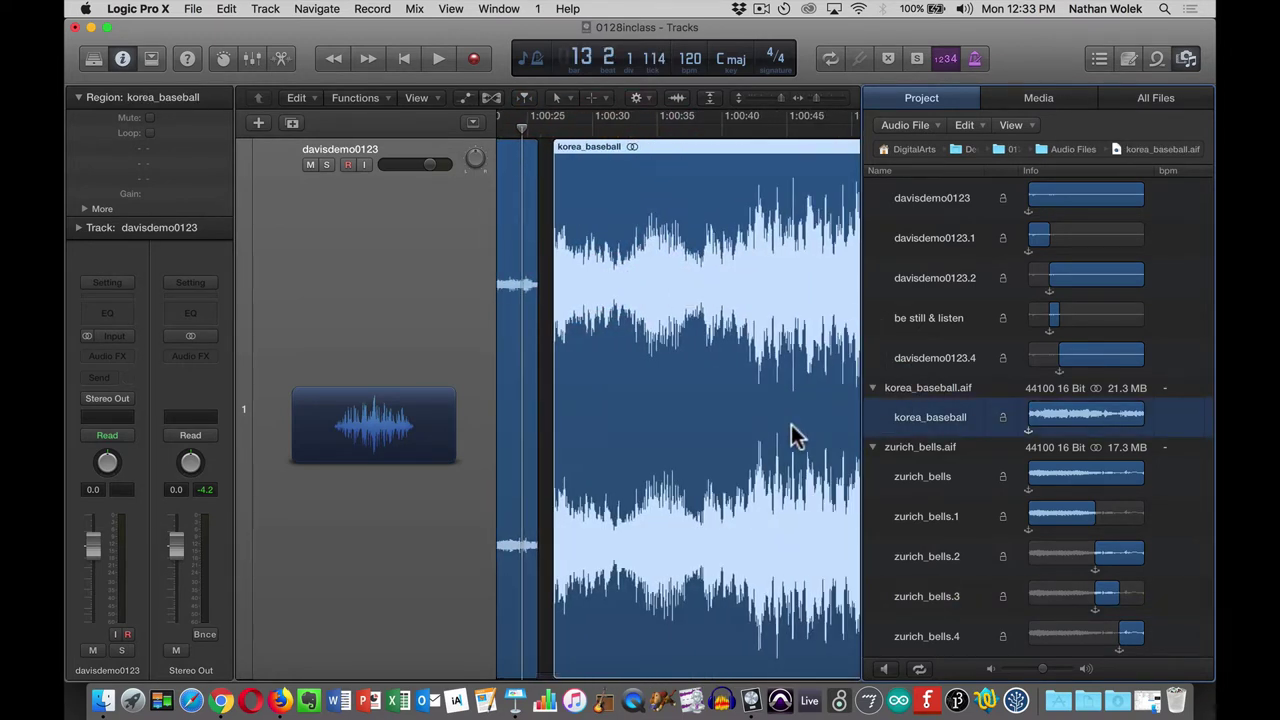
{"action": "scroll", "coordinate": [791, 436], "scroll_direction": "right", "scroll_amount": 2}
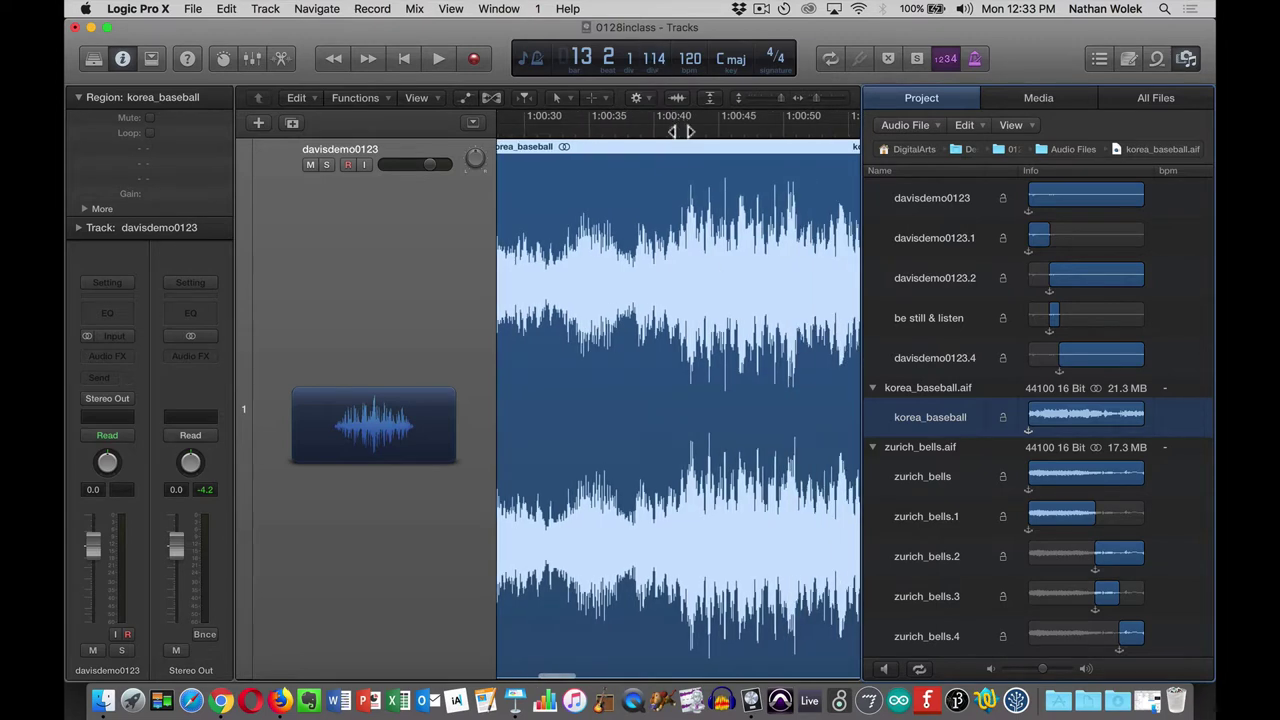
{"action": "left_click", "coordinate": [686, 132]}
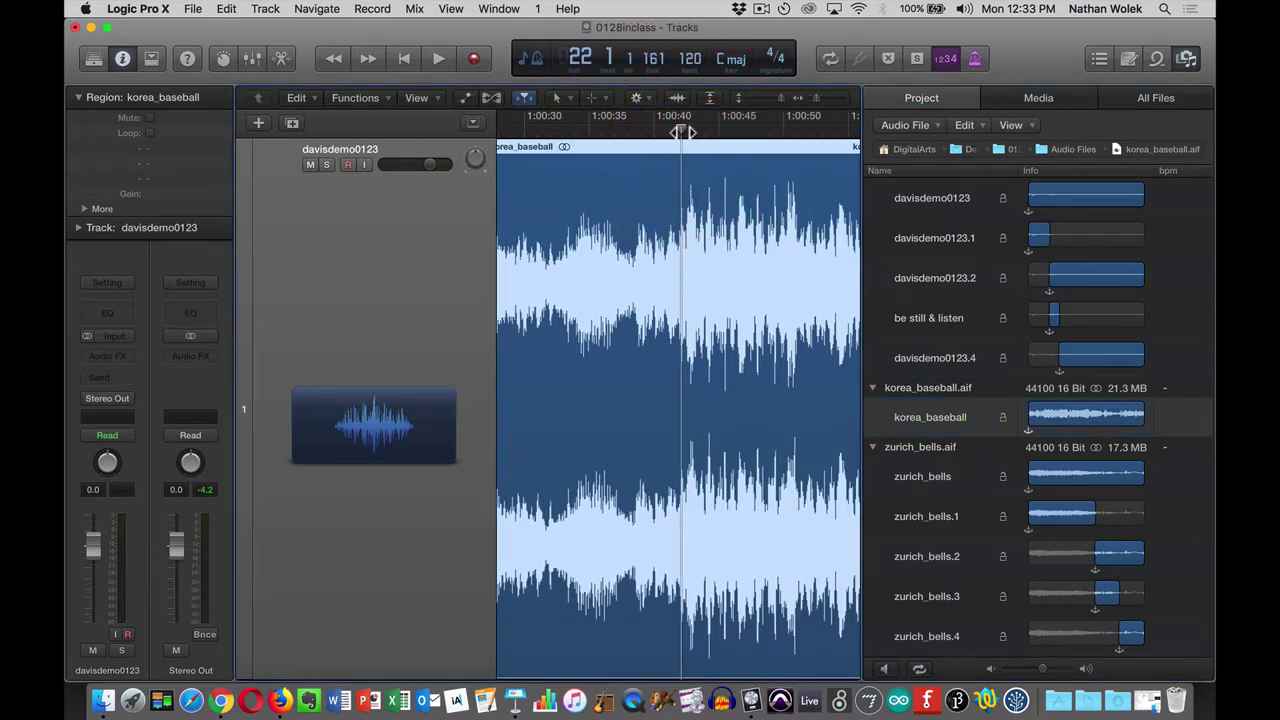
{"action": "key", "text": "space"}
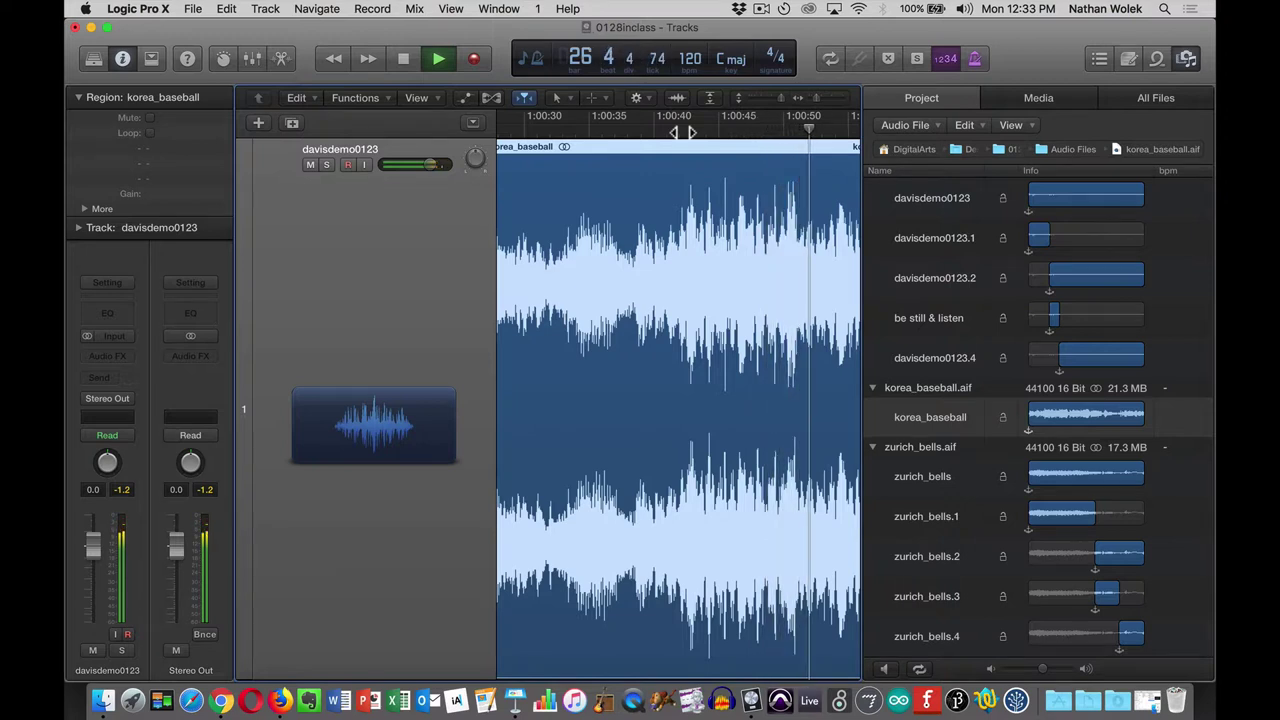
{"action": "key", "text": "space"}
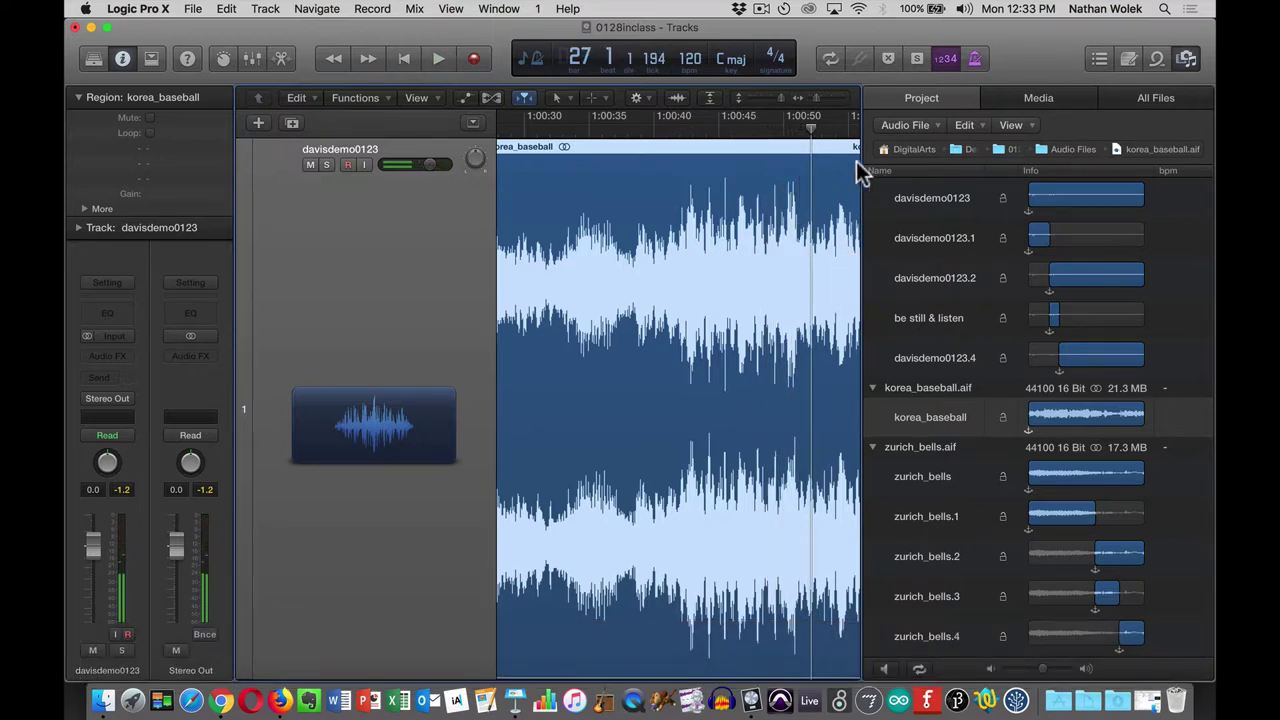
Close the audio file list and split korea_baseball at about 1:00:52 with the Scissors Tool.
{"action": "left_click", "coordinate": [1186, 58]}
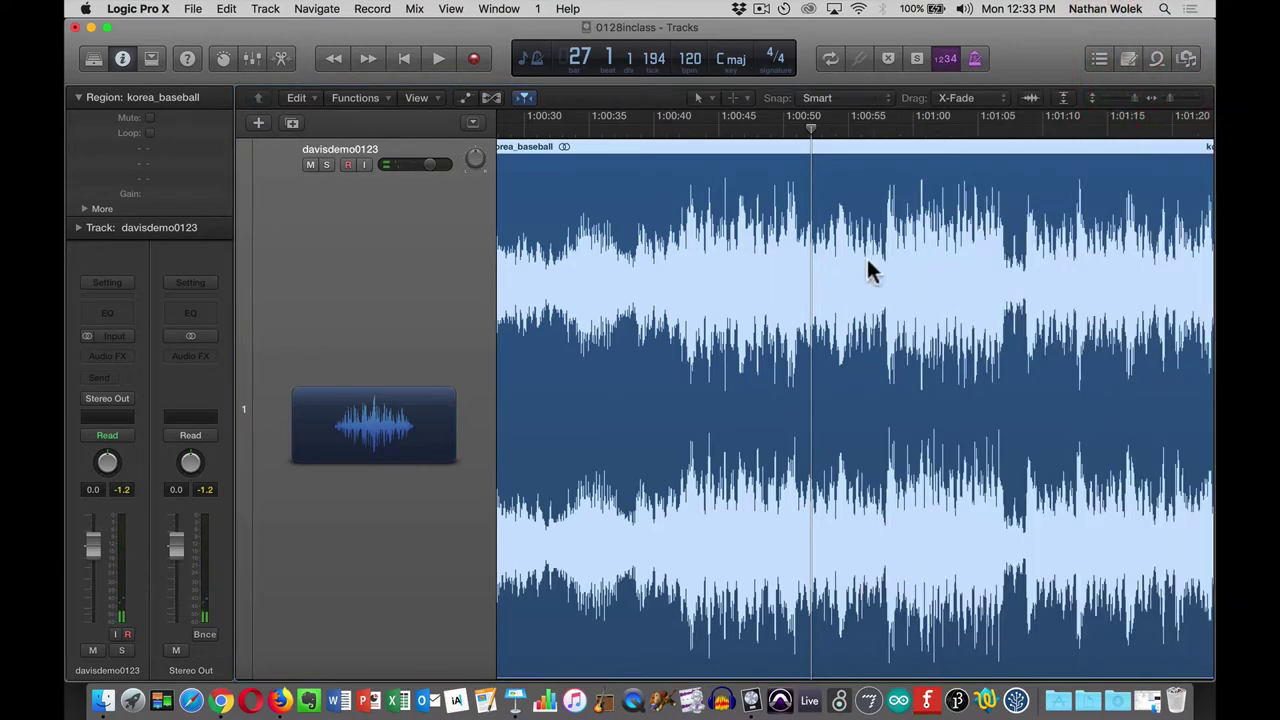
{"action": "left_click_drag", "start_coordinate": [1172, 93], "coordinate": [1214, 99]}
{"action": "left_click_drag", "start_coordinate": [811, 130], "coordinate": [739, 134]}
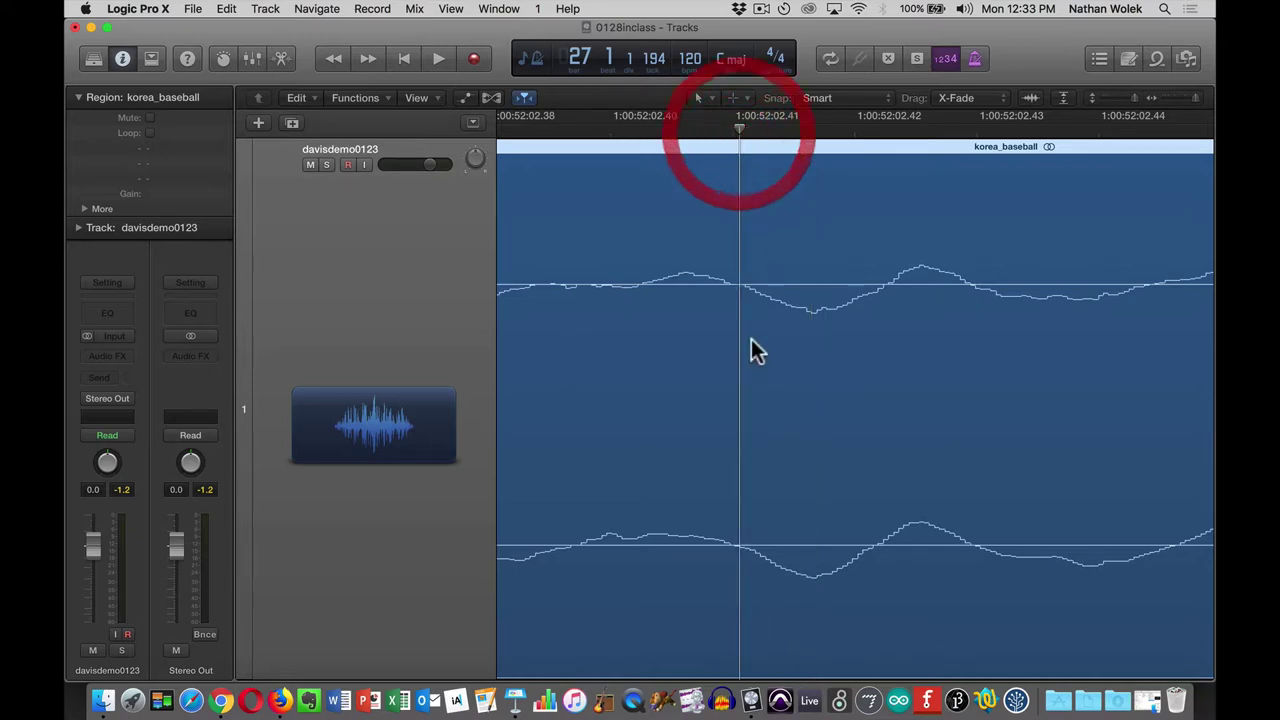
{"action": "key", "text": "t"}
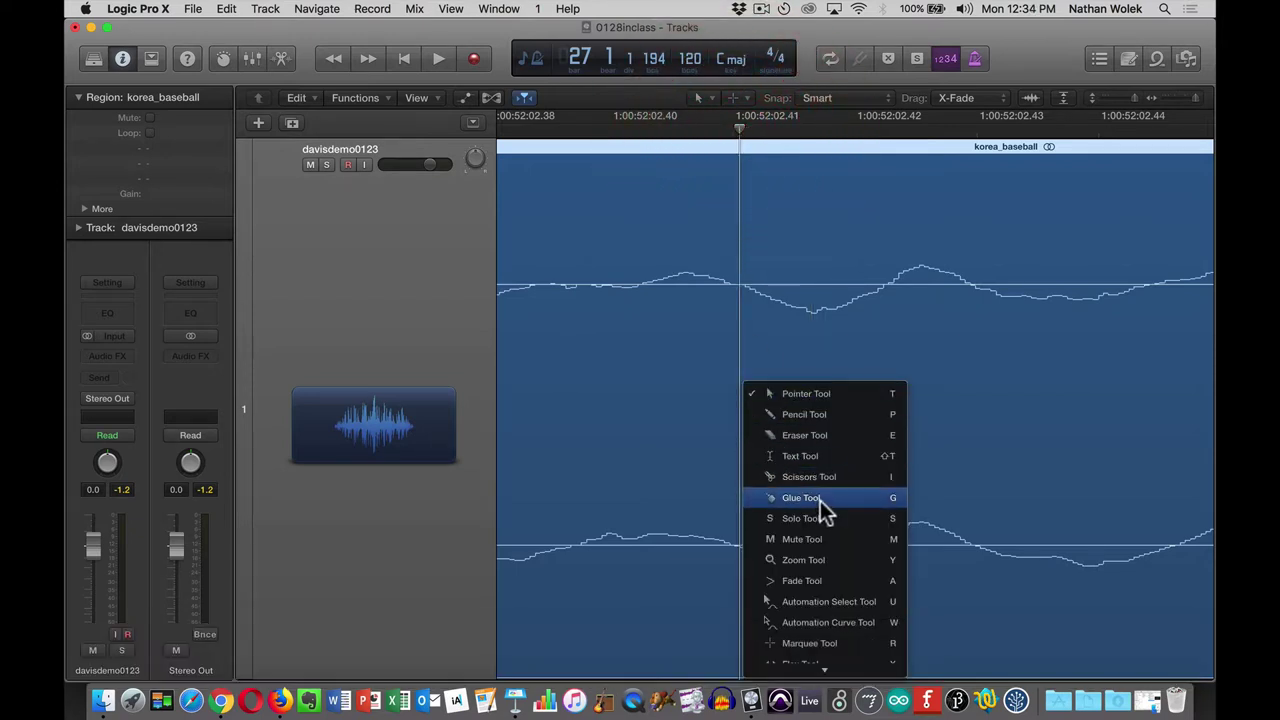
{"action": "left_click", "coordinate": [808, 477]}
{"action": "left_click", "coordinate": [741, 438]}
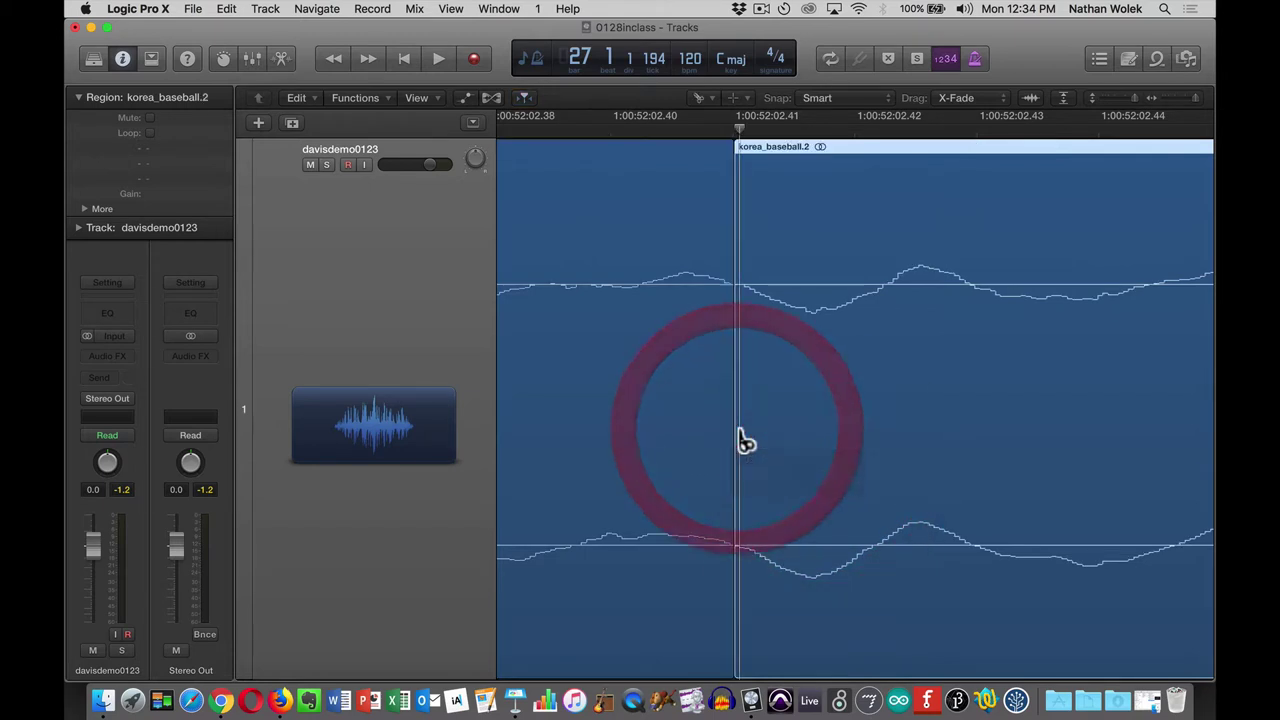
{"action": "key", "text": "t"}
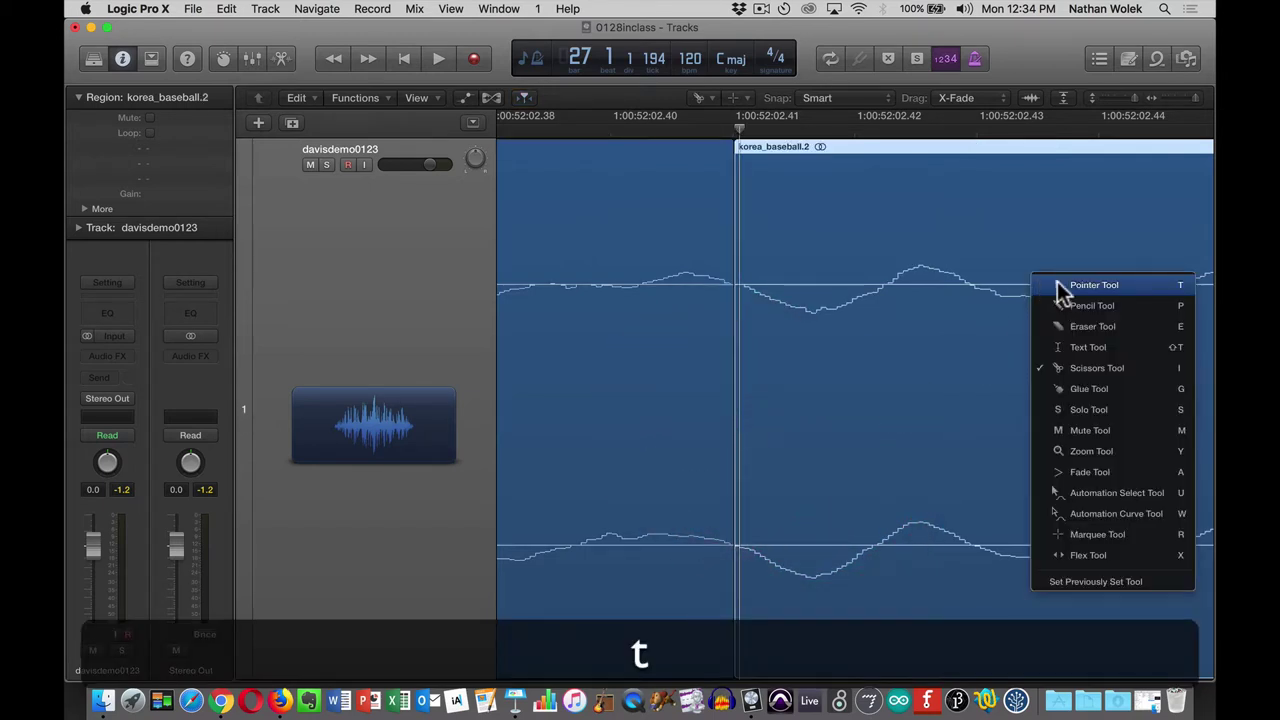
{"action": "left_click", "coordinate": [1100, 286]}
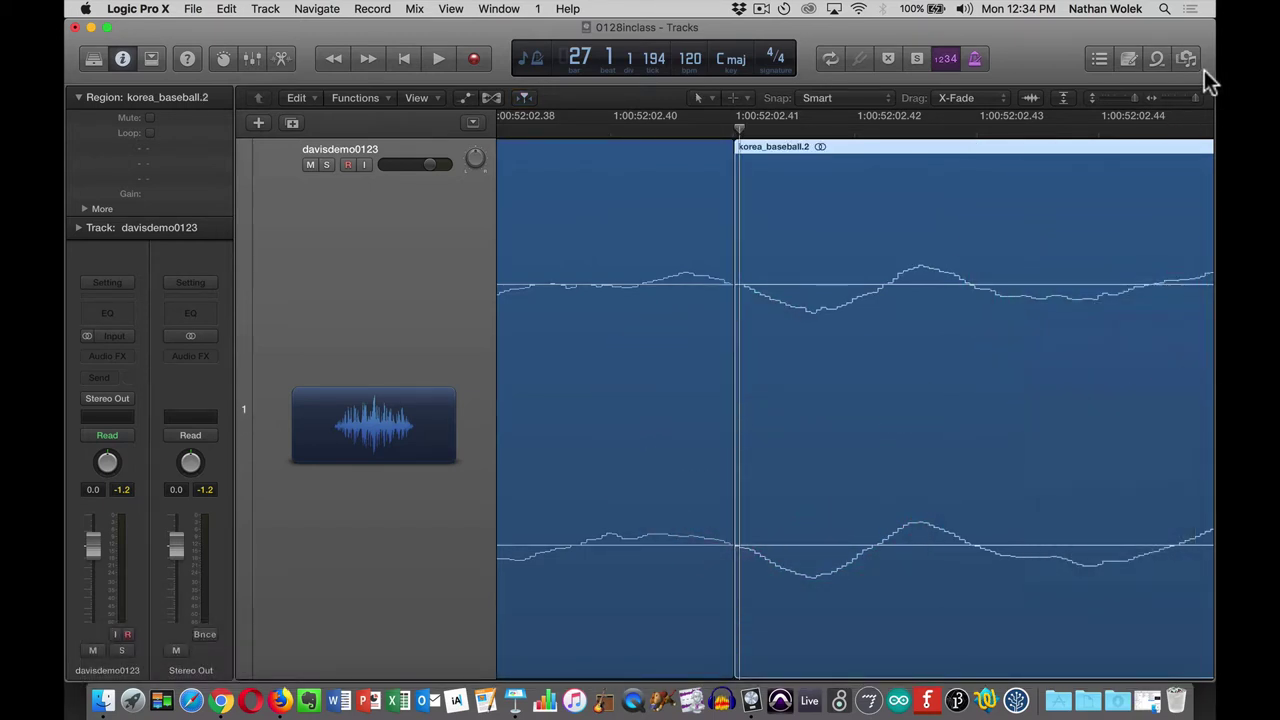
Play across the 1:00:52 cut to check the split.
{"action": "left_click_drag", "start_coordinate": [1192, 102], "coordinate": [1170, 104]}
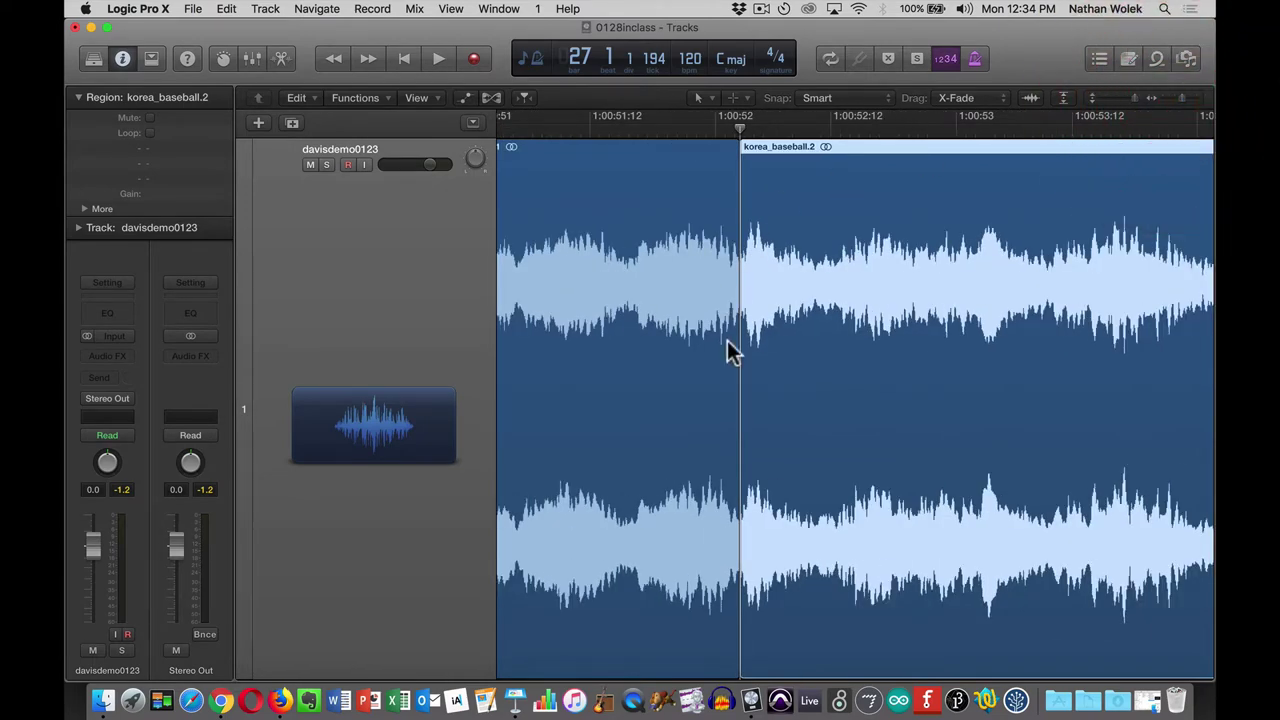
{"action": "scroll", "coordinate": [727, 350], "scroll_direction": "left", "scroll_amount": 5}
{"action": "scroll", "coordinate": [727, 345], "scroll_direction": "right", "scroll_amount": 5}
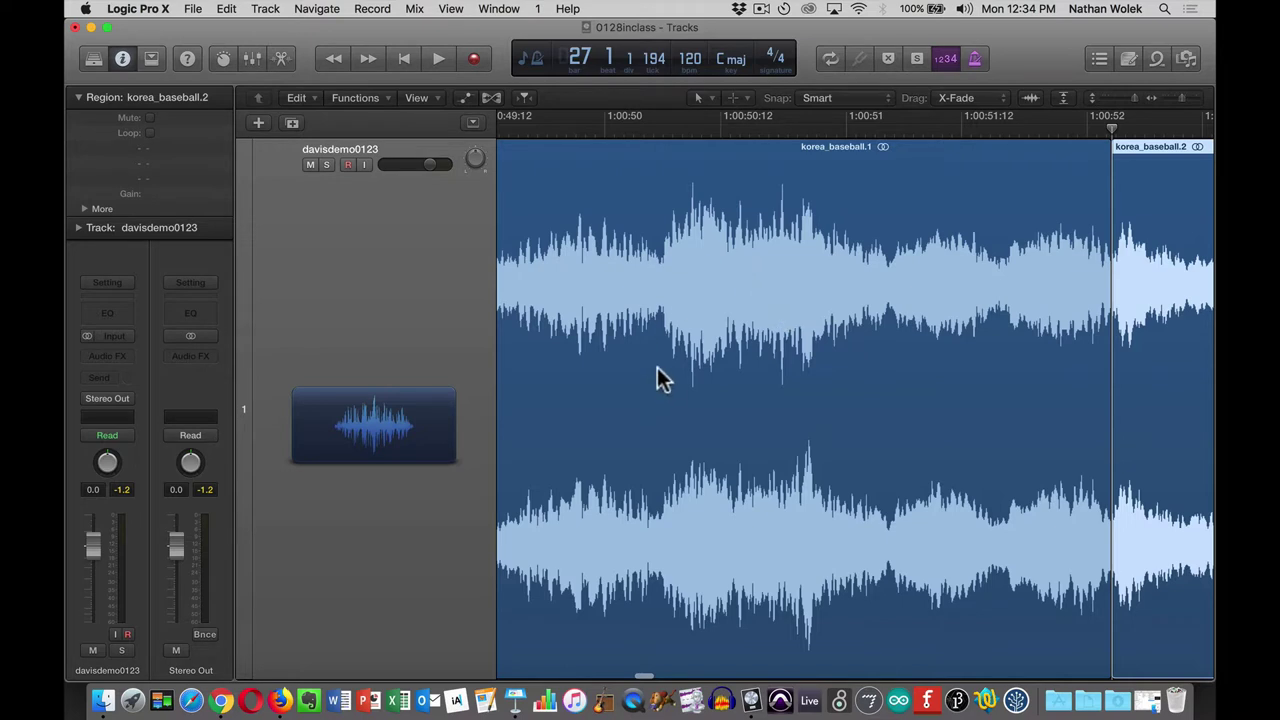
{"action": "left_click", "coordinate": [633, 128]}
{"action": "key", "text": "space"}
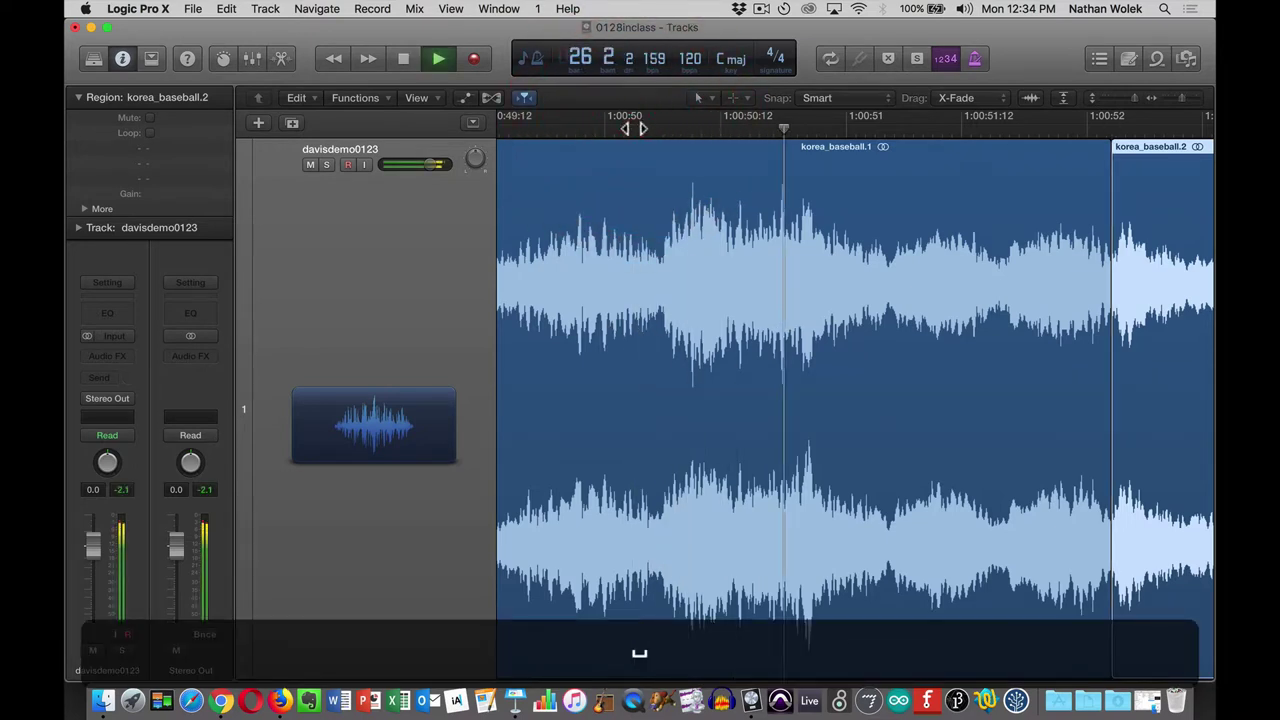
{"action": "key", "text": "space"}
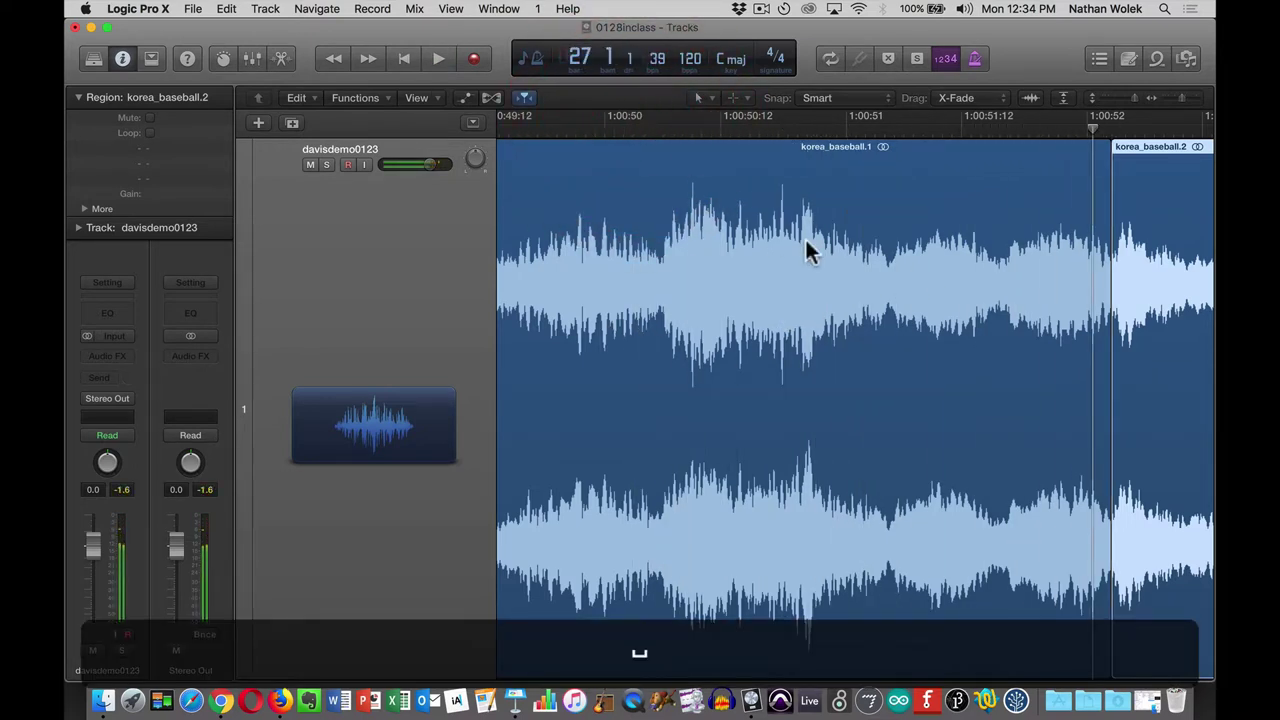
{"action": "scroll", "coordinate": [733, 400], "scroll_direction": "left", "scroll_amount": 3}
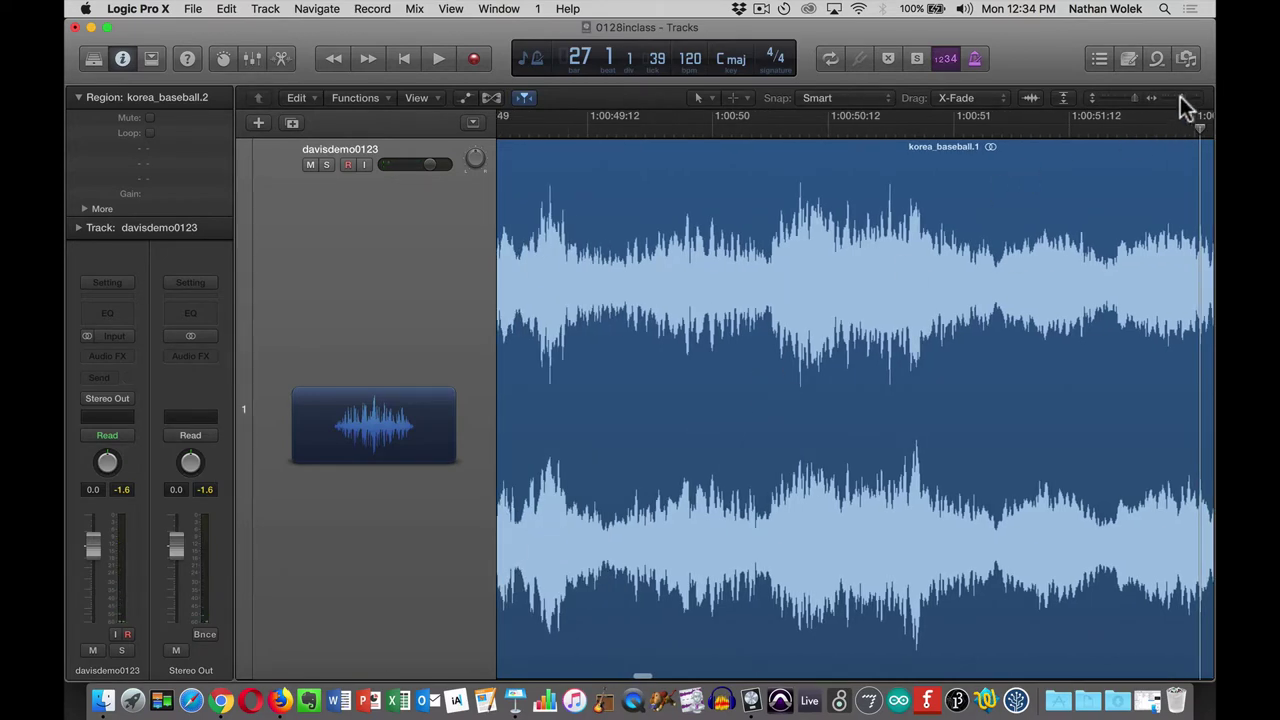
Trim the start of korea_baseball.1 and slide it left to 1:00:26, right after zurich_bells.3.
{"action": "left_click_drag", "start_coordinate": [1180, 100], "coordinate": [1163, 100]}
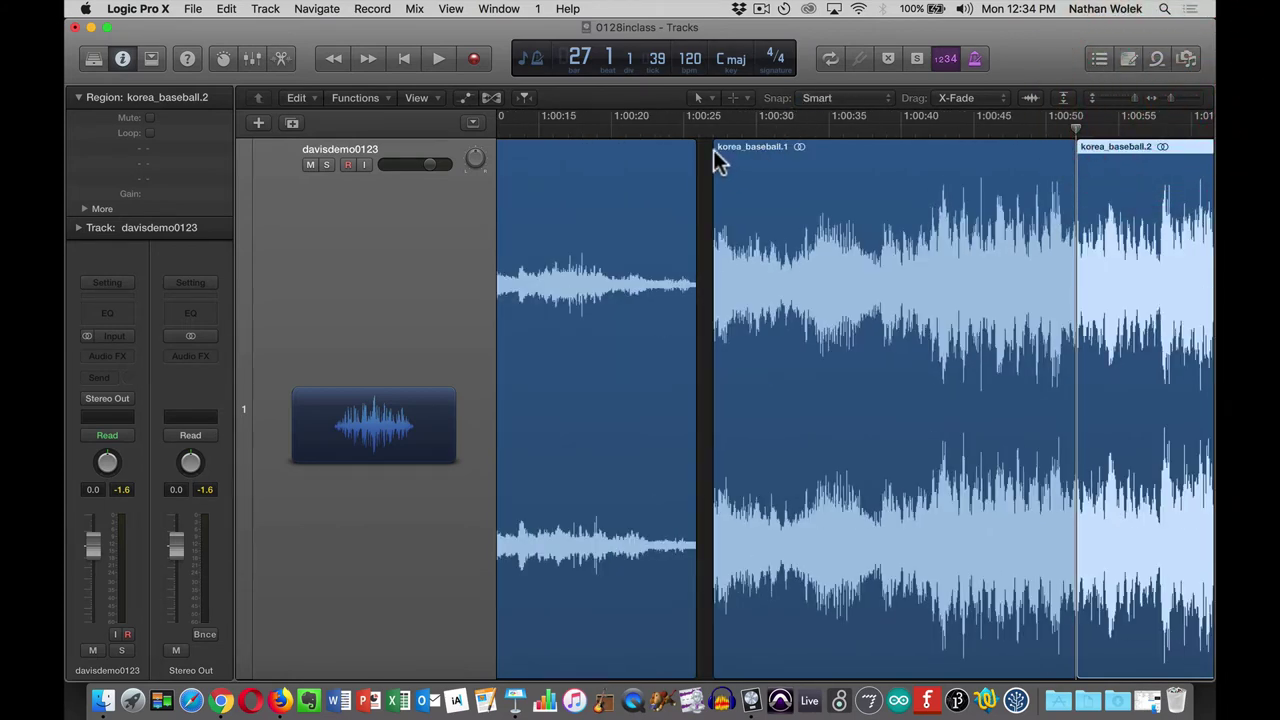
{"action": "left_click", "coordinate": [715, 392]}
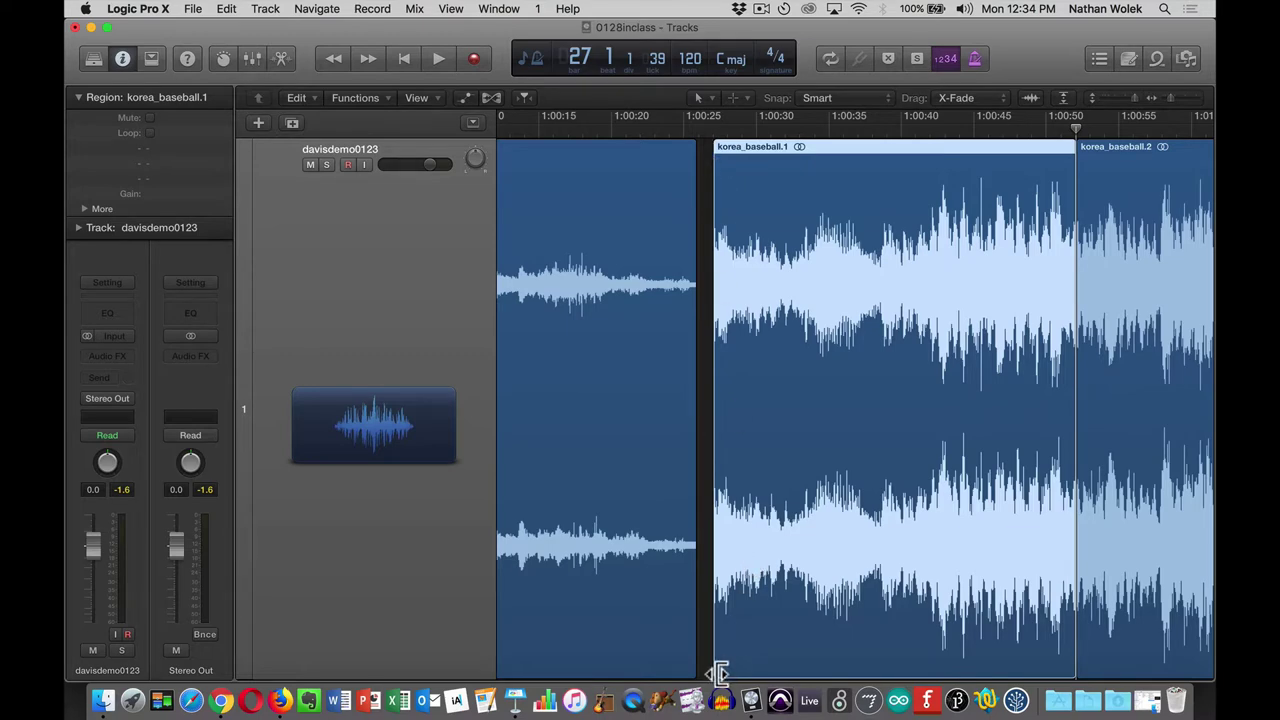
{"action": "key", "text": "alt+super+8"}
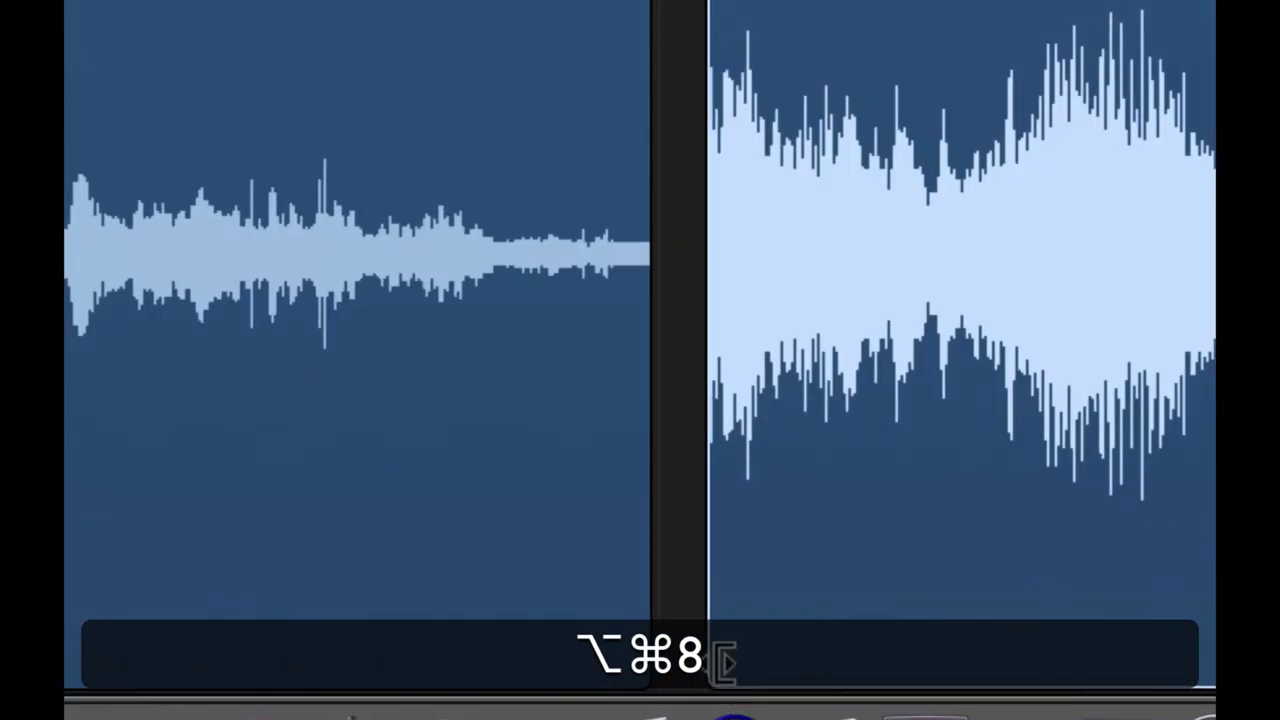
{"action": "left_click_drag", "start_coordinate": [722, 663], "coordinate": [1195, 600]}
{"action": "key", "text": "alt+super+8"}
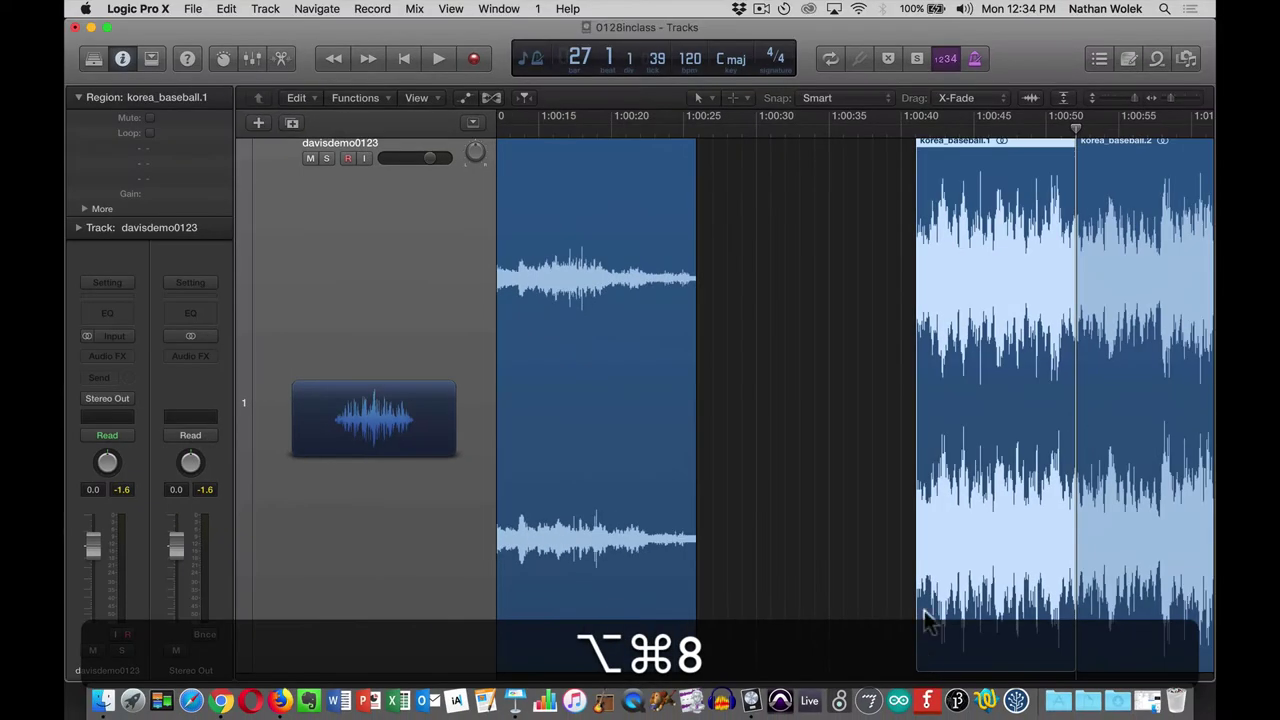
{"action": "left_click_drag", "start_coordinate": [1023, 146], "coordinate": [809, 160]}
Delete korea_baseball.2 and move korea_baseball.1 left to about 1:00:21.
{"action": "left_click", "coordinate": [1181, 148]}
{"action": "key", "text": "BackSpace"}
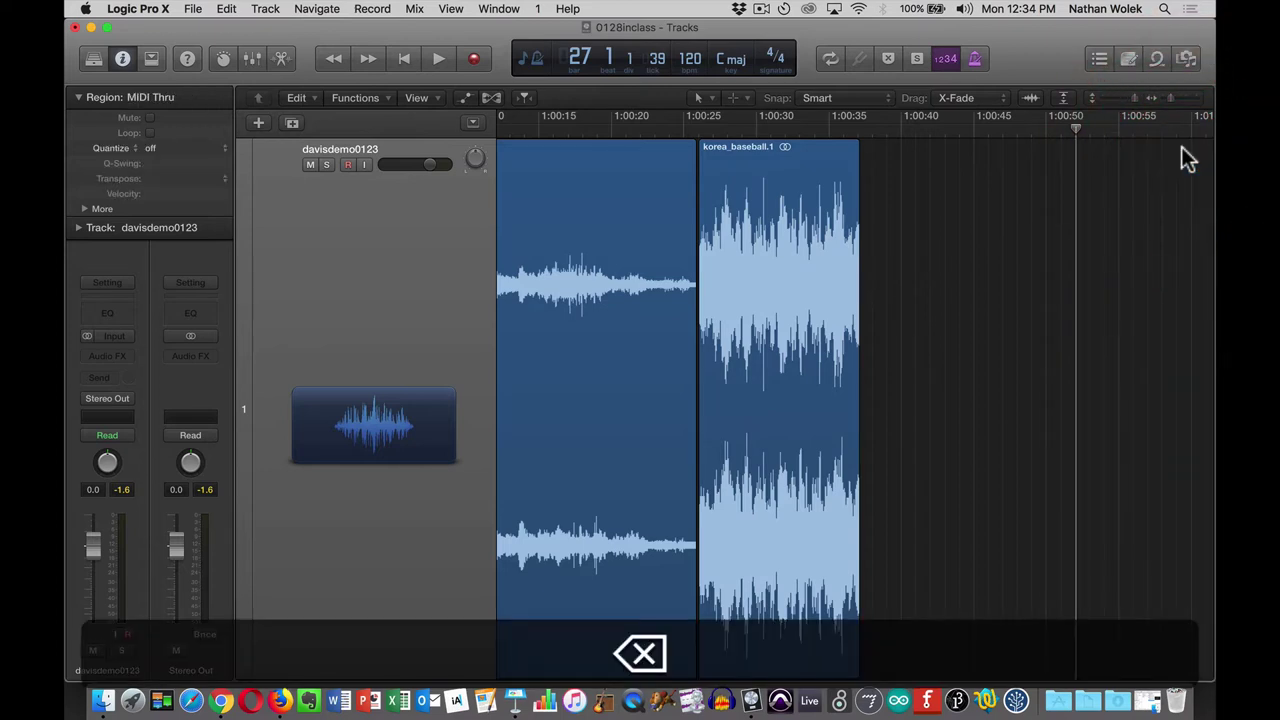
{"action": "scroll", "coordinate": [902, 466], "scroll_direction": "left", "scroll_amount": 5}
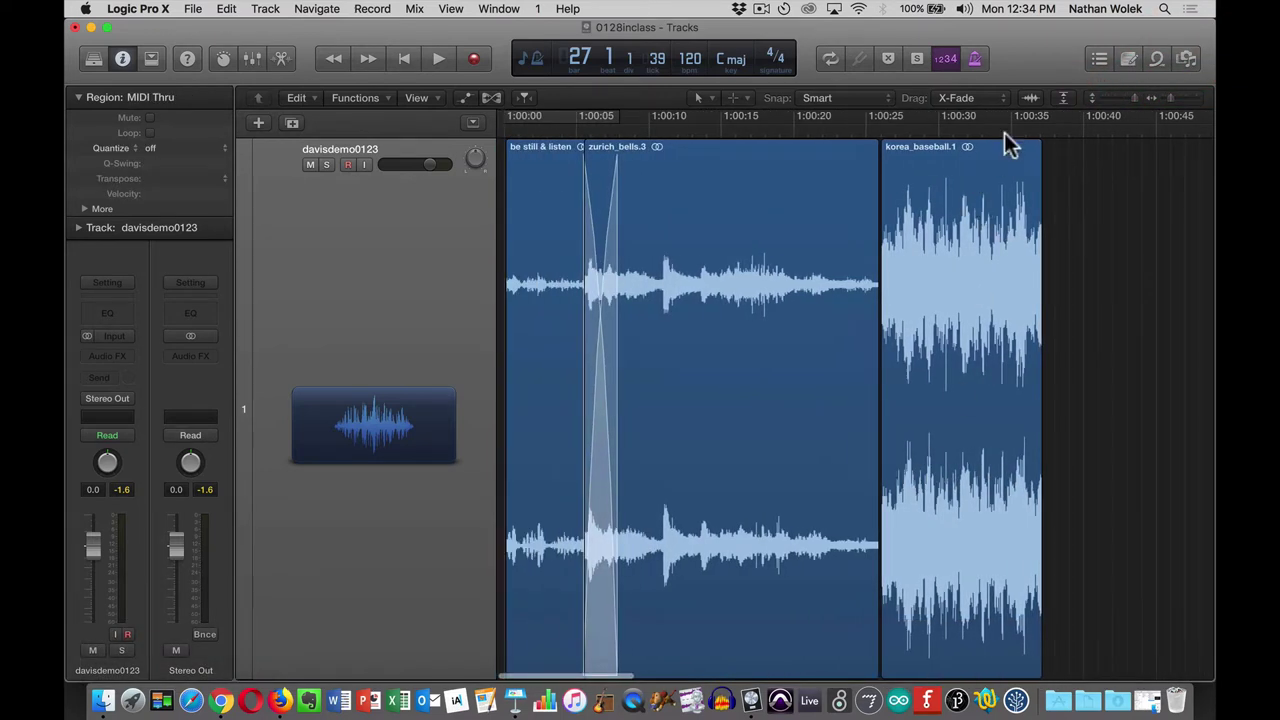
{"action": "left_click_drag", "start_coordinate": [975, 150], "coordinate": [930, 155]}
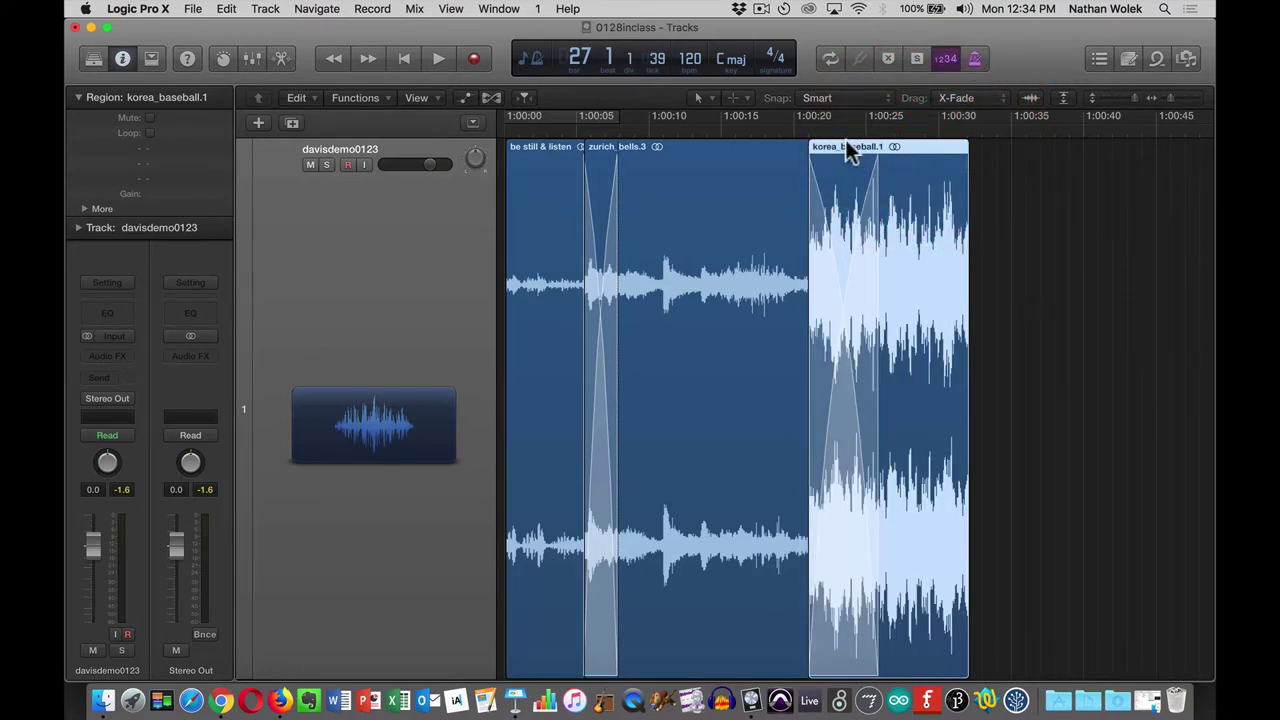
Play from 1:00:16, then extend korea_baseball.1's end to about 1:00:34.
{"action": "left_click", "coordinate": [766, 128]}
{"action": "key", "text": "space"}
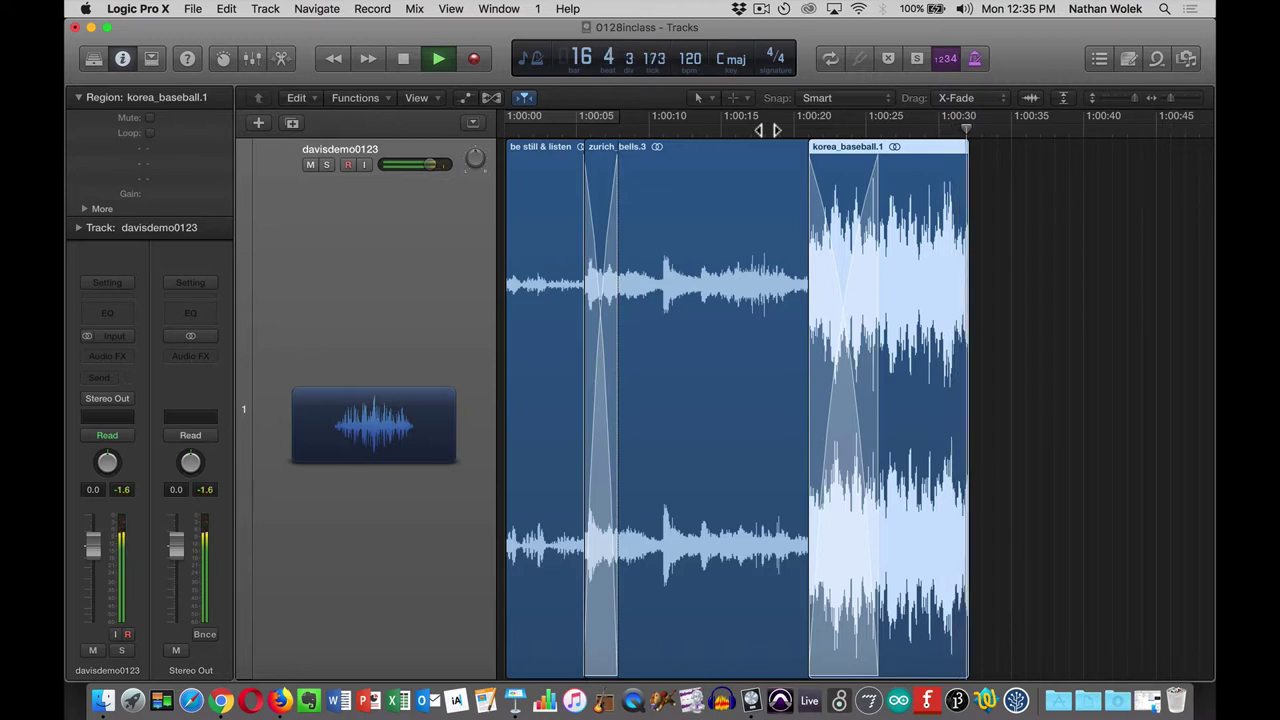
{"action": "key", "text": "space"}
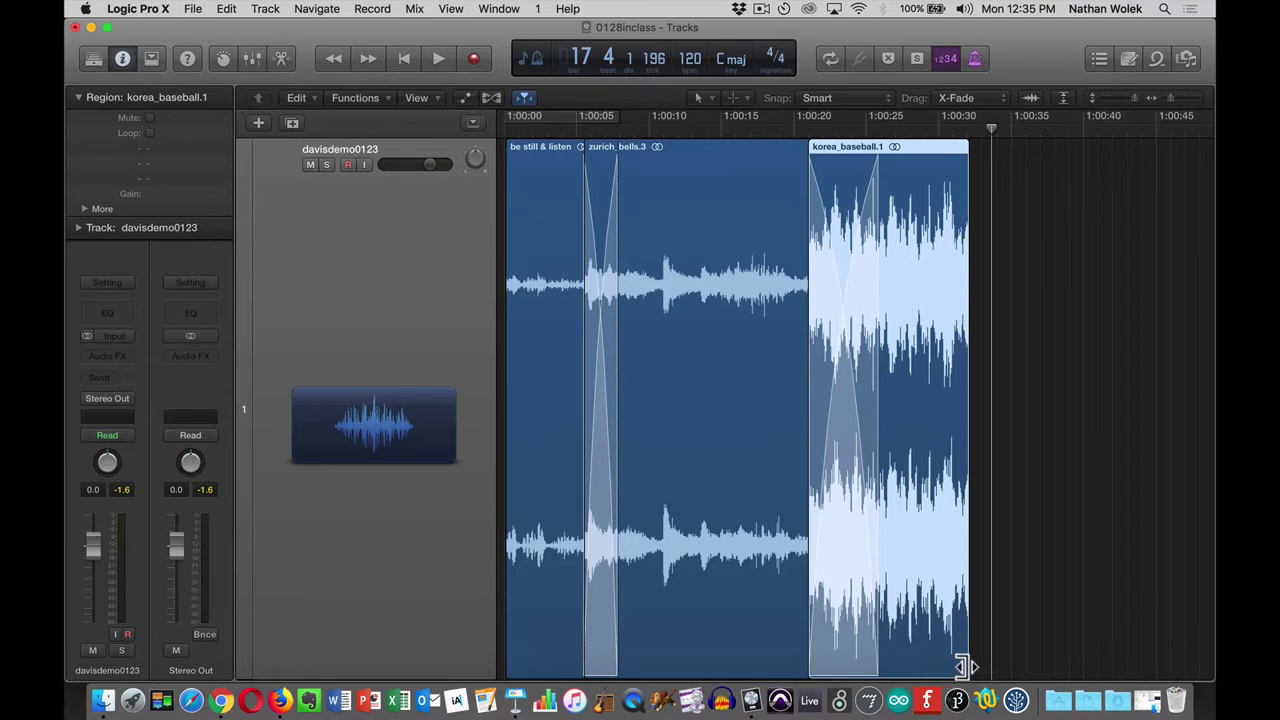
{"action": "left_click_drag", "start_coordinate": [966, 667], "coordinate": [1031, 657]}
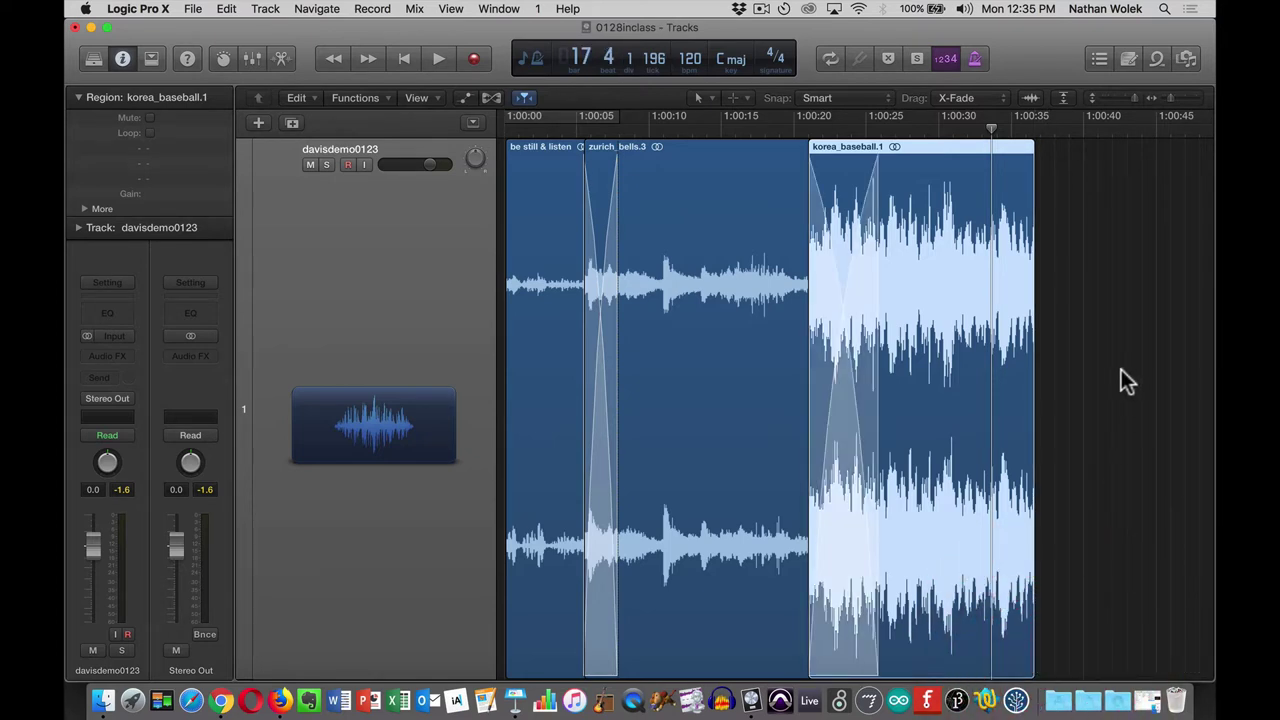
Draw a fade-out over the last seconds of korea_baseball.1 with the Fade Tool and audition it.
{"action": "key", "text": "t"}
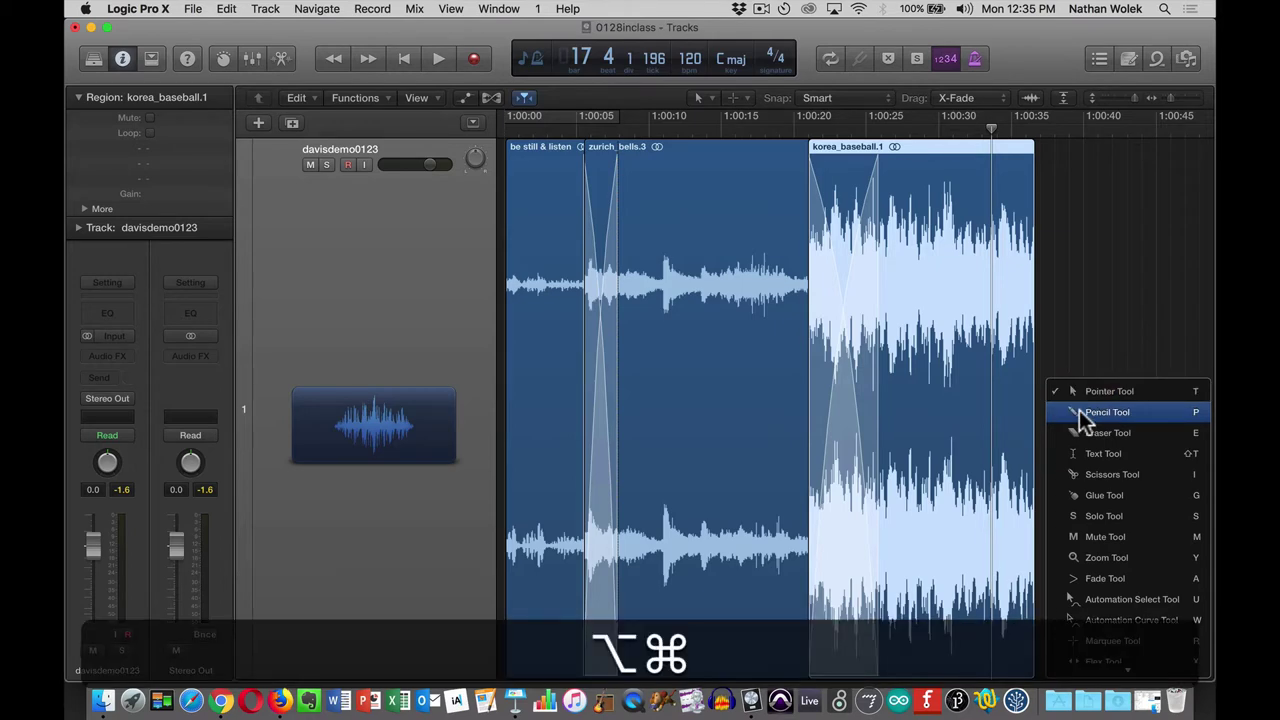
{"action": "key", "text": "alt+super+8"}
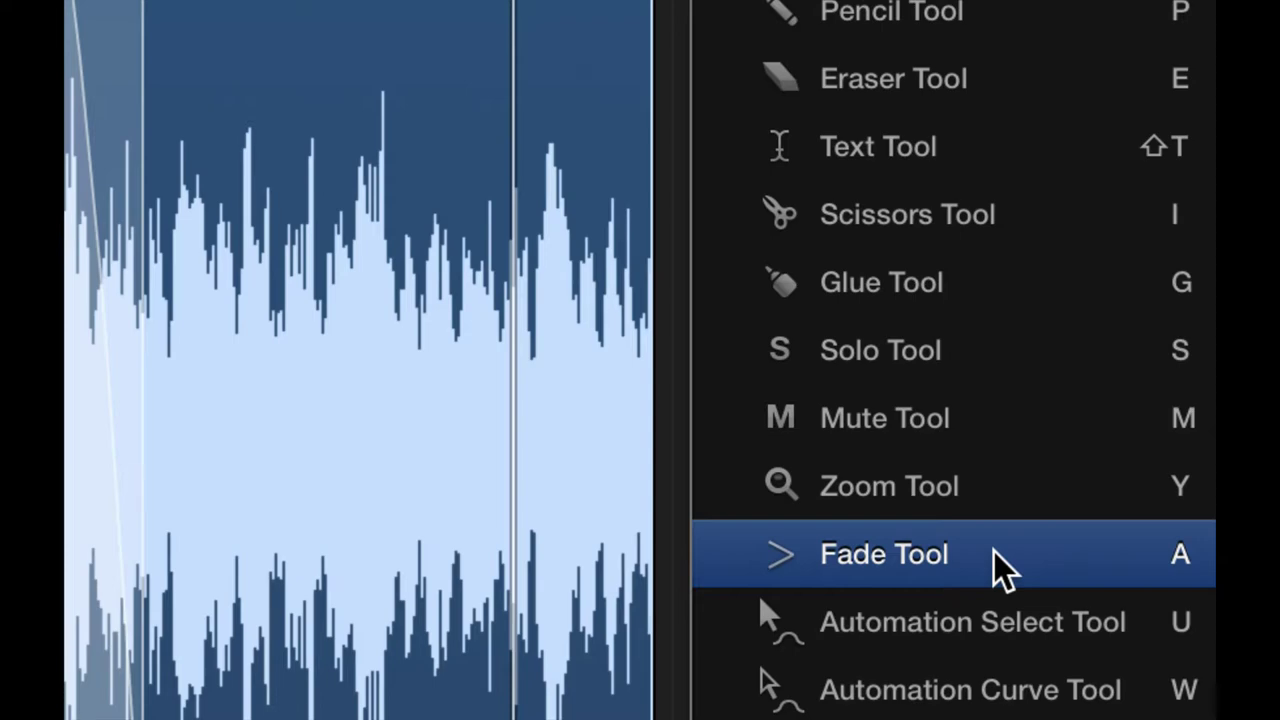
{"action": "left_click", "coordinate": [995, 552]}
{"action": "key", "text": "alt+super+8"}
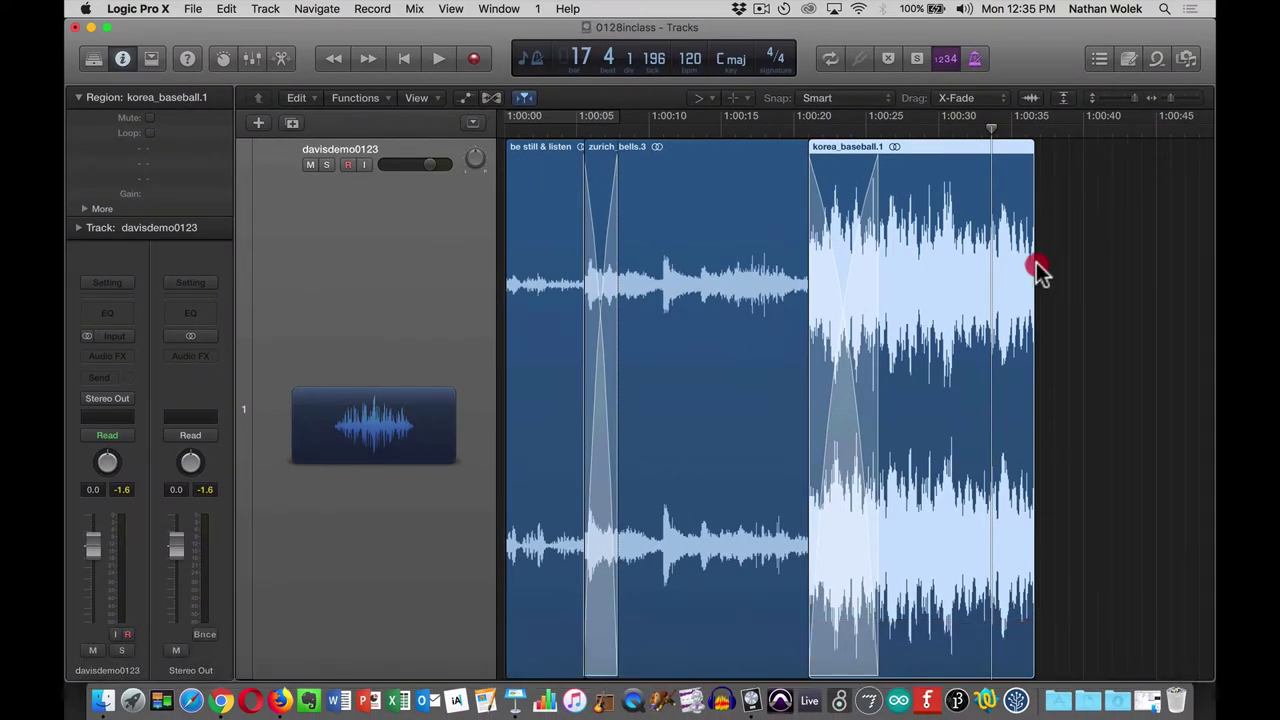
{"action": "left_click_drag", "start_coordinate": [1036, 268], "coordinate": [999, 277]}
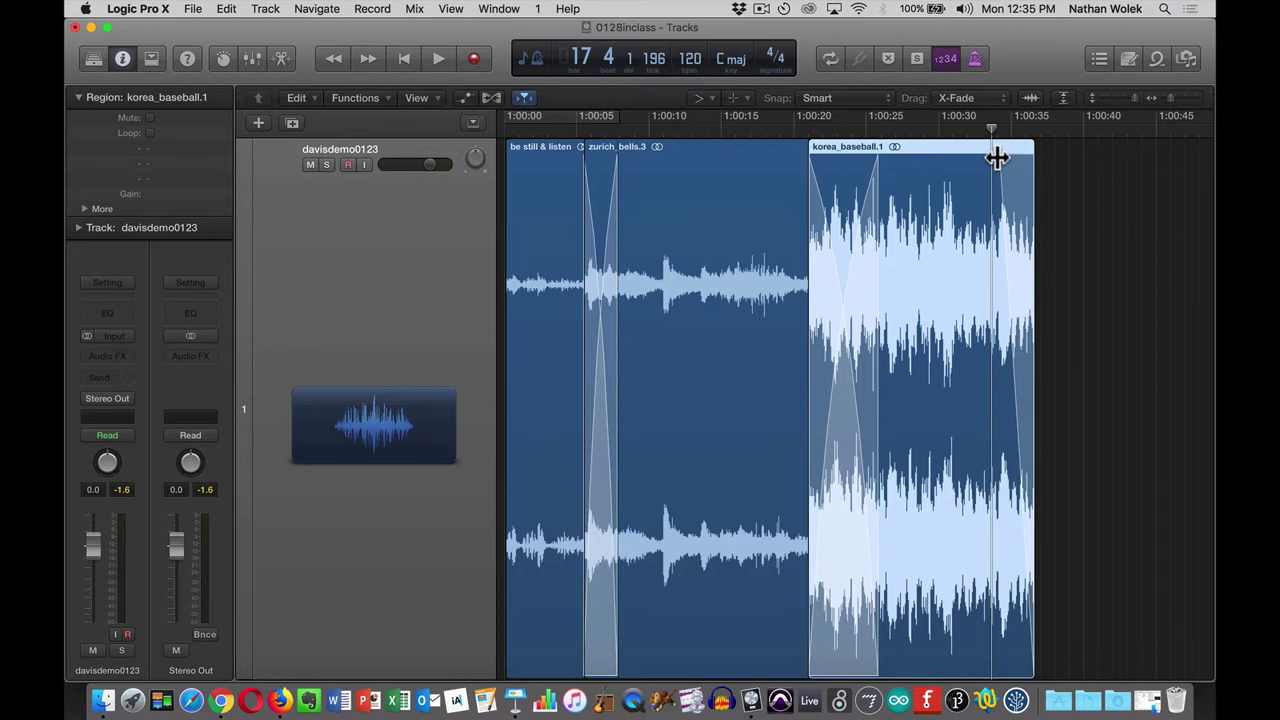
{"action": "mouse_move", "coordinate": [997, 157]}
{"action": "left_mouse_down"}
{"action": "mouse_move", "coordinate": [966, 163]}
{"action": "mouse_move", "coordinate": [1014, 163]}
{"action": "mouse_move", "coordinate": [968, 168]}
{"action": "mouse_move", "coordinate": [986, 171]}
{"action": "left_mouse_up"}
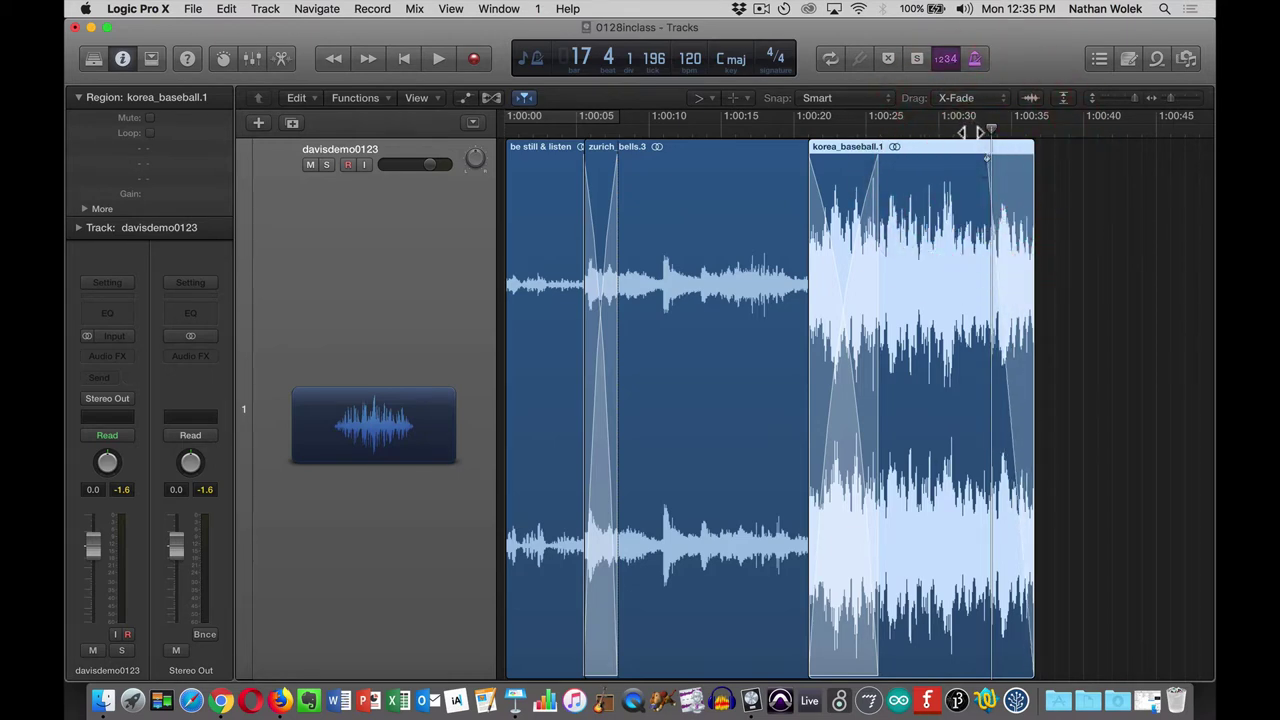
{"action": "left_click", "coordinate": [970, 133]}
{"action": "key", "text": "space"}
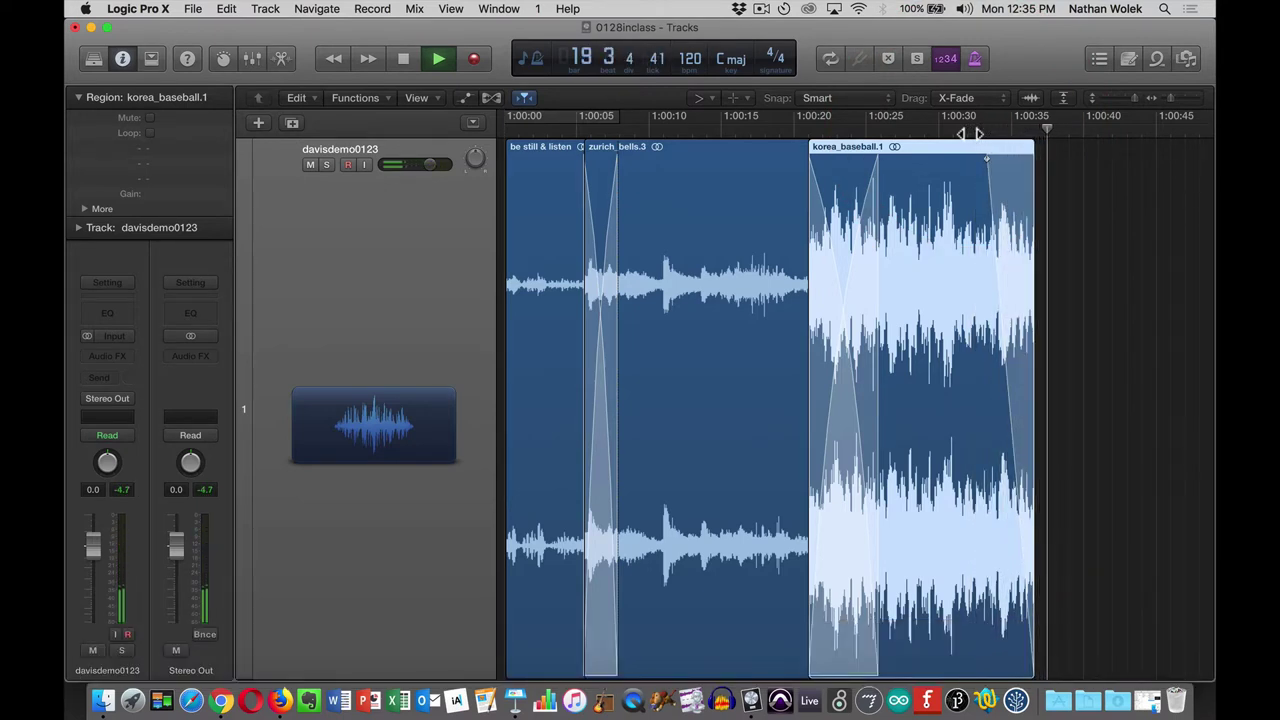
{"action": "key", "text": "space"}
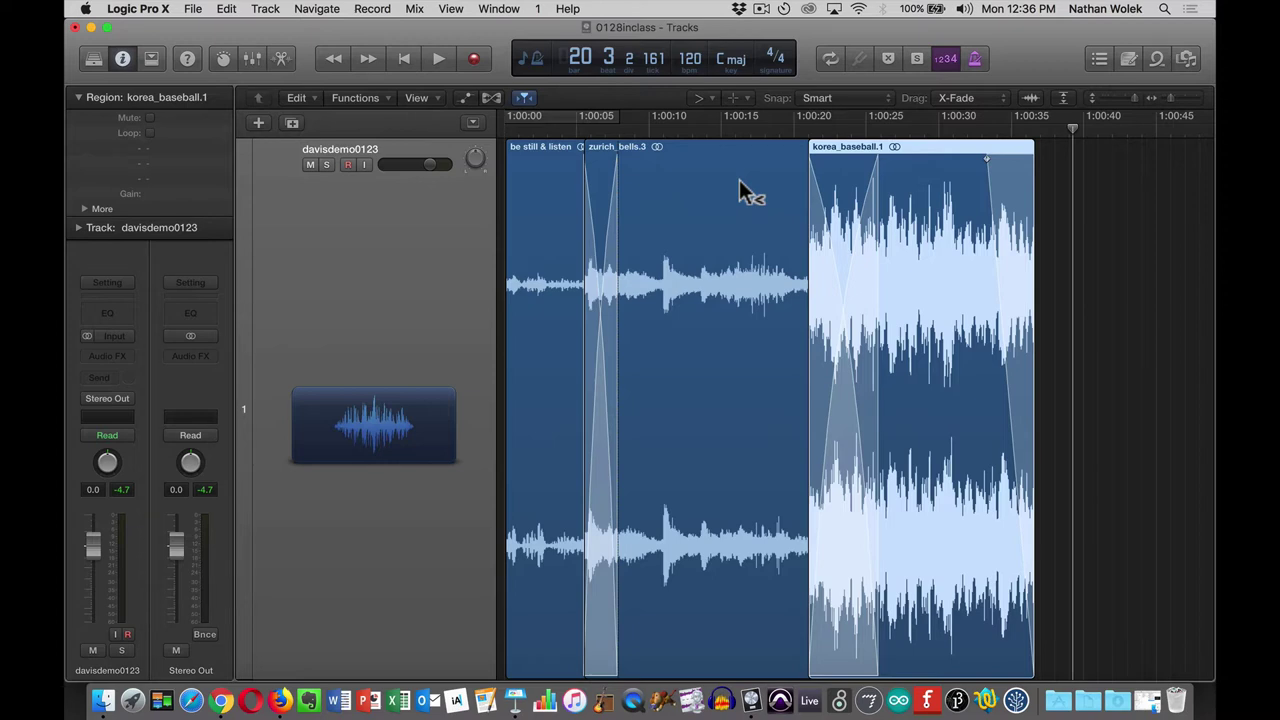
Draw a fade-in at the start of be still & listen, shorten it while zoomed in, then save.
{"action": "left_click", "coordinate": [516, 330]}
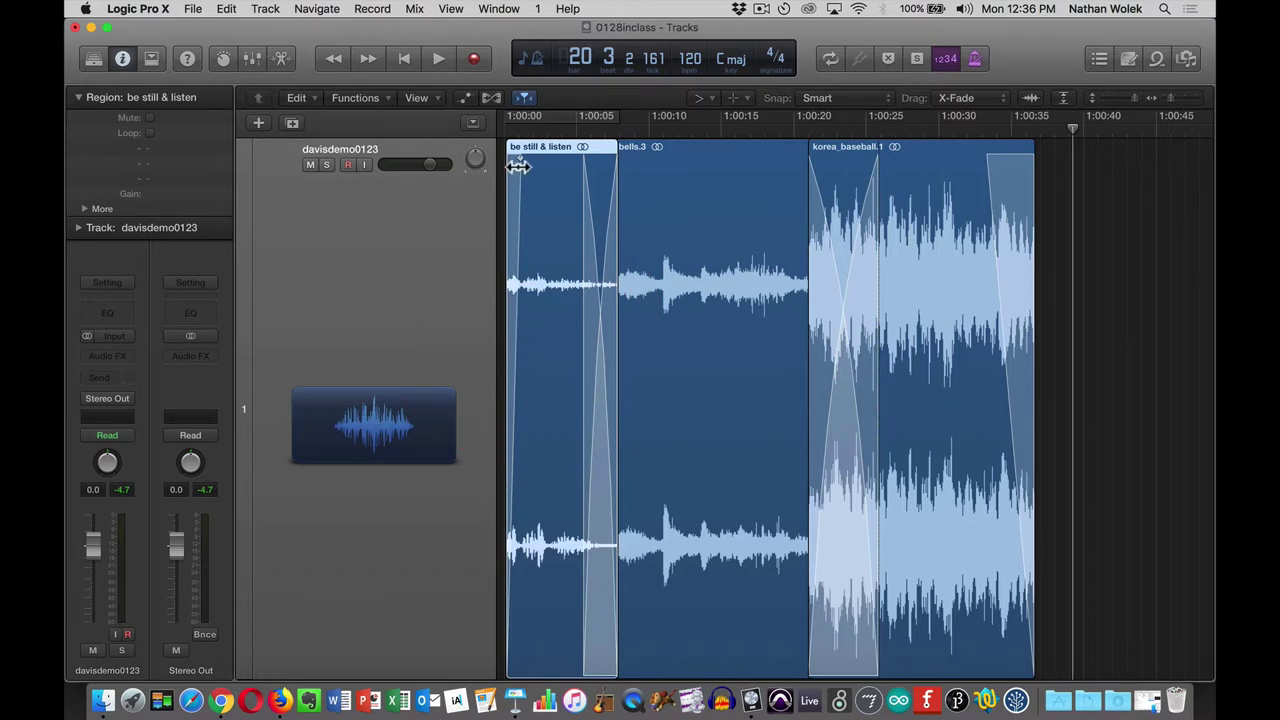
{"action": "mouse_move", "coordinate": [518, 155]}
{"action": "left_mouse_down"}
{"action": "mouse_move", "coordinate": [544, 160]}
{"action": "mouse_move", "coordinate": [514, 160]}
{"action": "mouse_move", "coordinate": [530, 158]}
{"action": "left_mouse_up"}
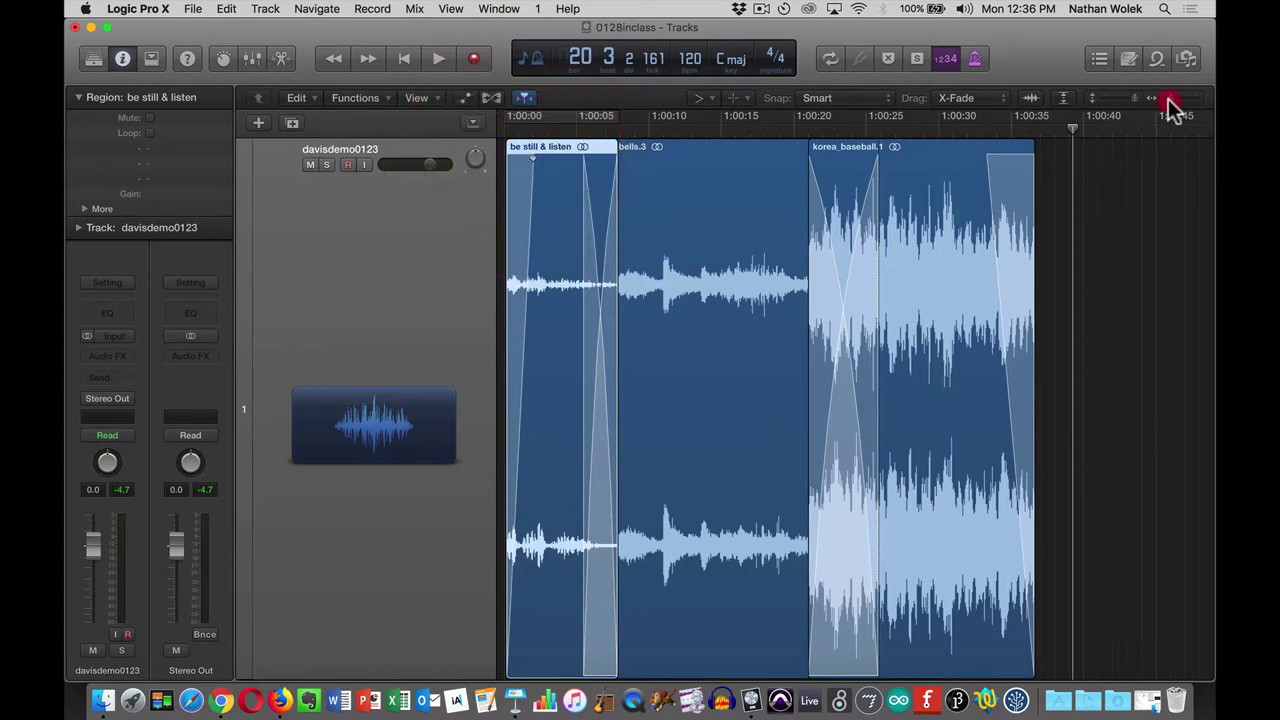
{"action": "left_click_drag", "start_coordinate": [1172, 100], "coordinate": [1188, 100]}
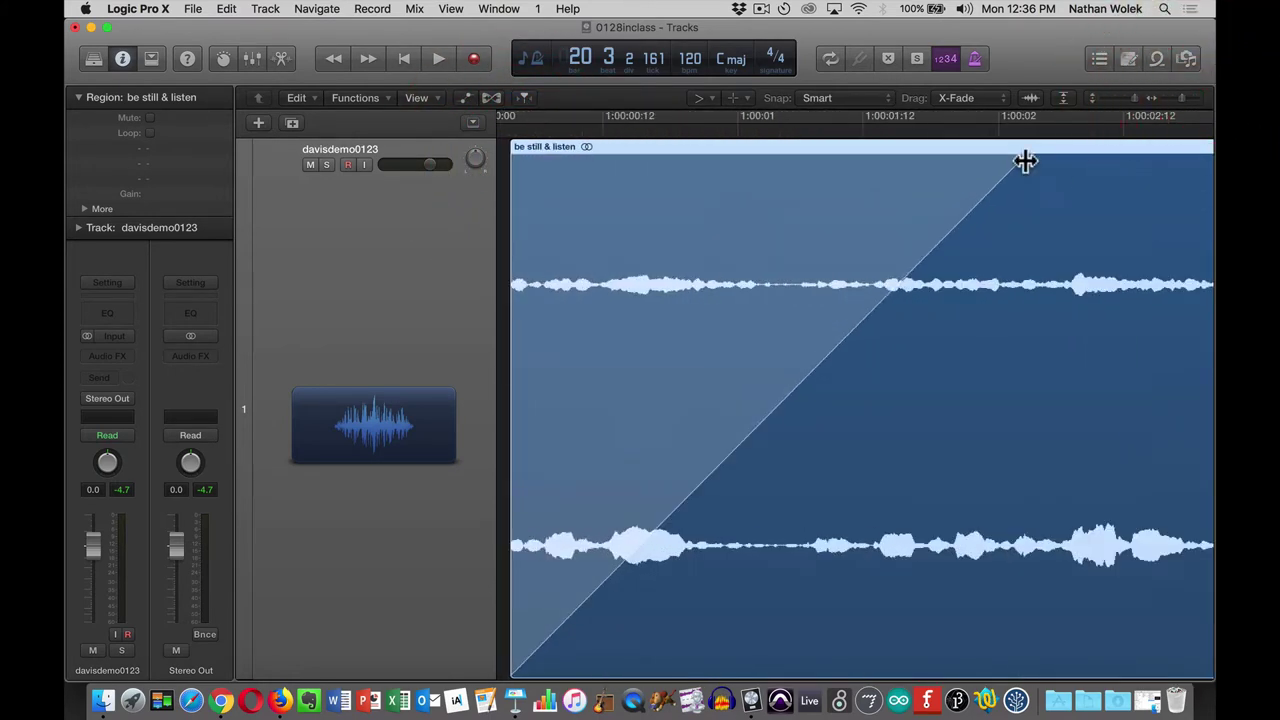
{"action": "left_click_drag", "start_coordinate": [1029, 160], "coordinate": [543, 186]}
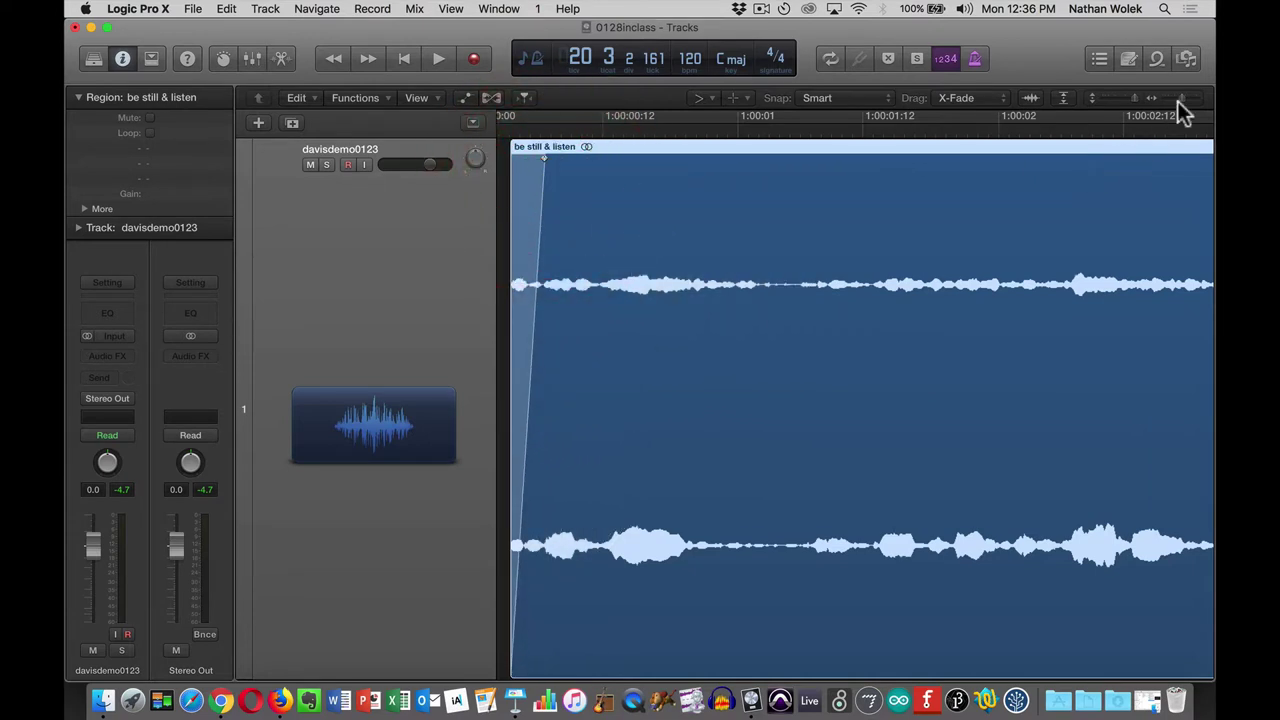
{"action": "left_click_drag", "start_coordinate": [1179, 101], "coordinate": [1191, 102]}
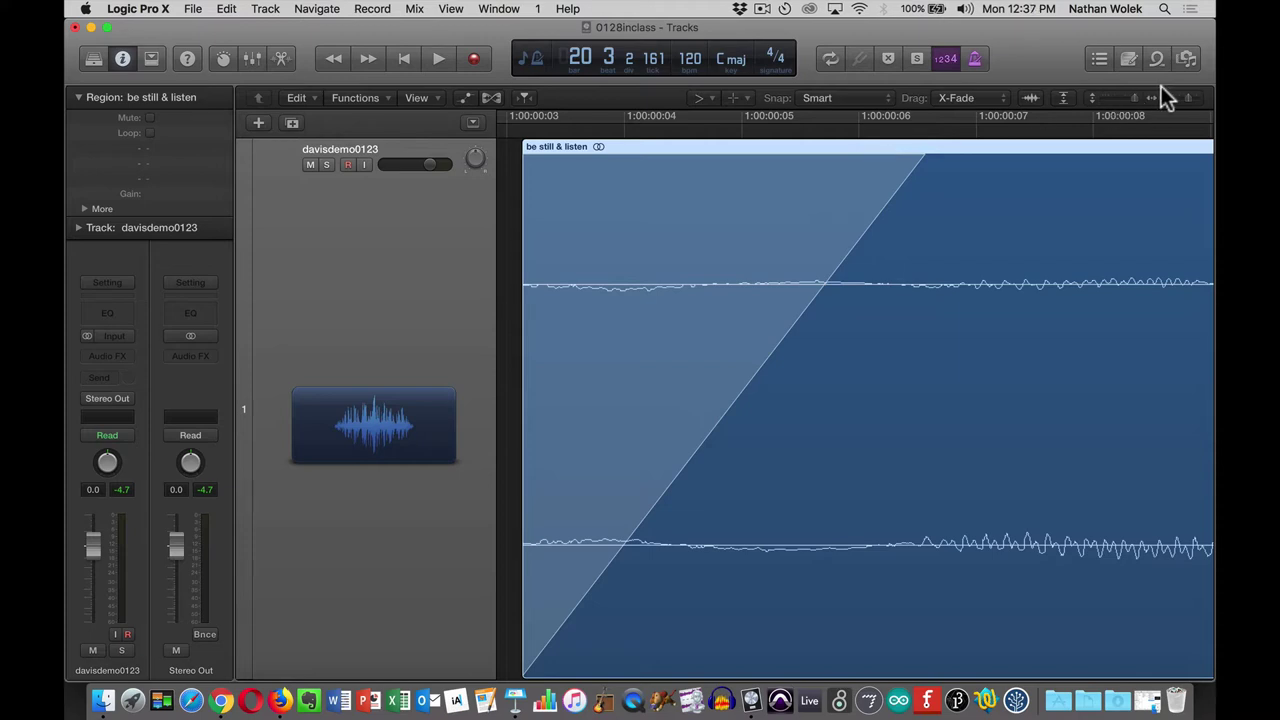
{"action": "left_click_drag", "start_coordinate": [1187, 97], "coordinate": [1158, 97]}
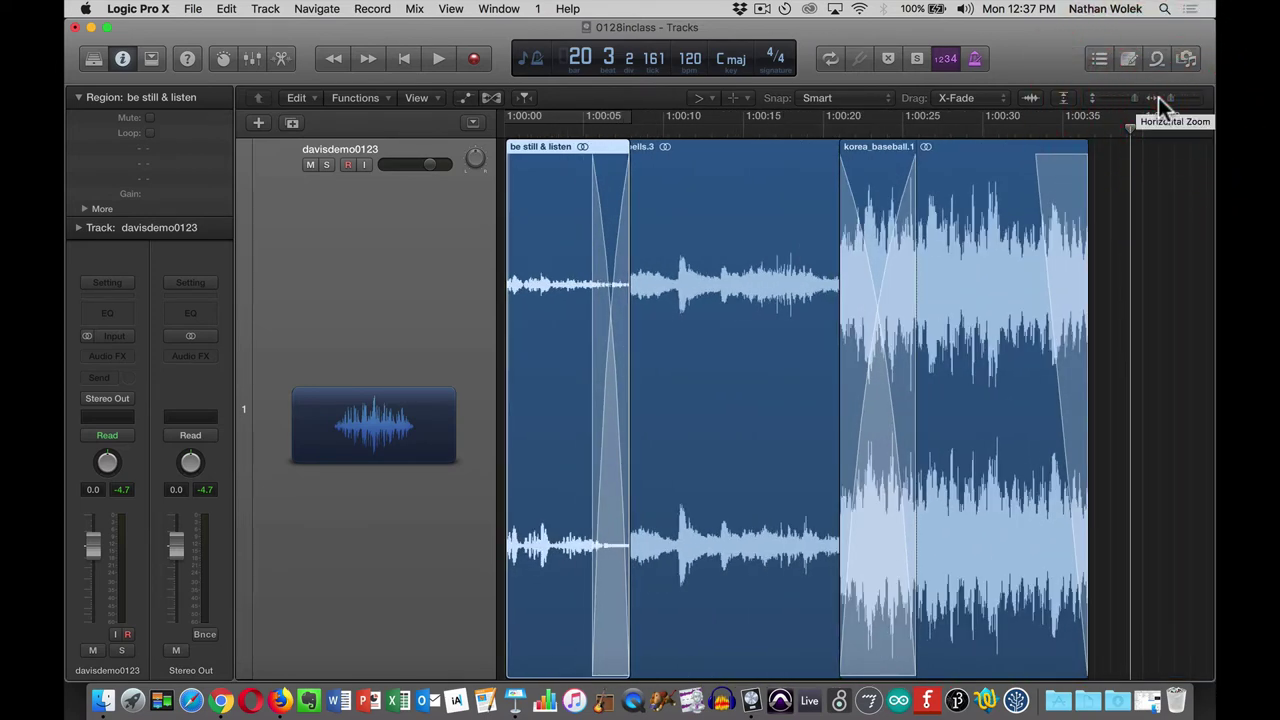
{"action": "key", "text": "super"}
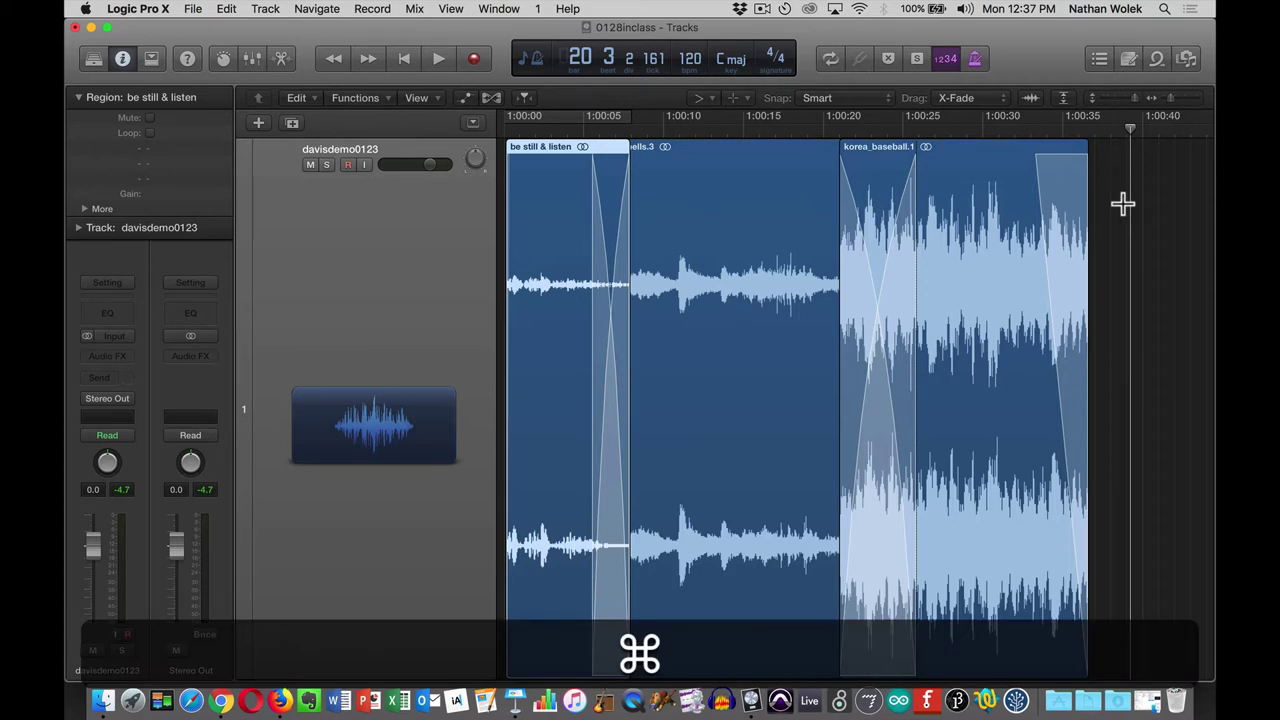
{"action": "key", "text": "super+s"}
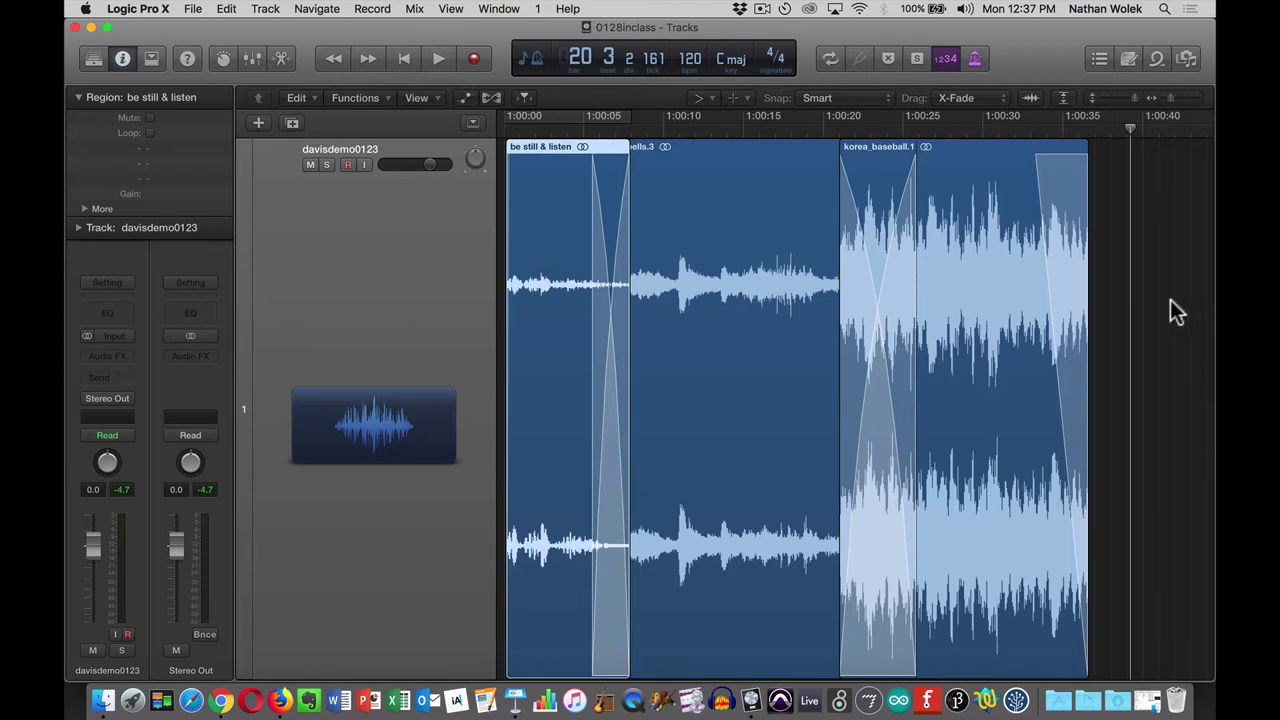
Zoom the timeline far out until the End marker beyond 1:04:00 is visible.
{"action": "left_click_drag", "start_coordinate": [1170, 100], "coordinate": [1157, 105]}
{"action": "left_click", "coordinate": [1154, 105]}
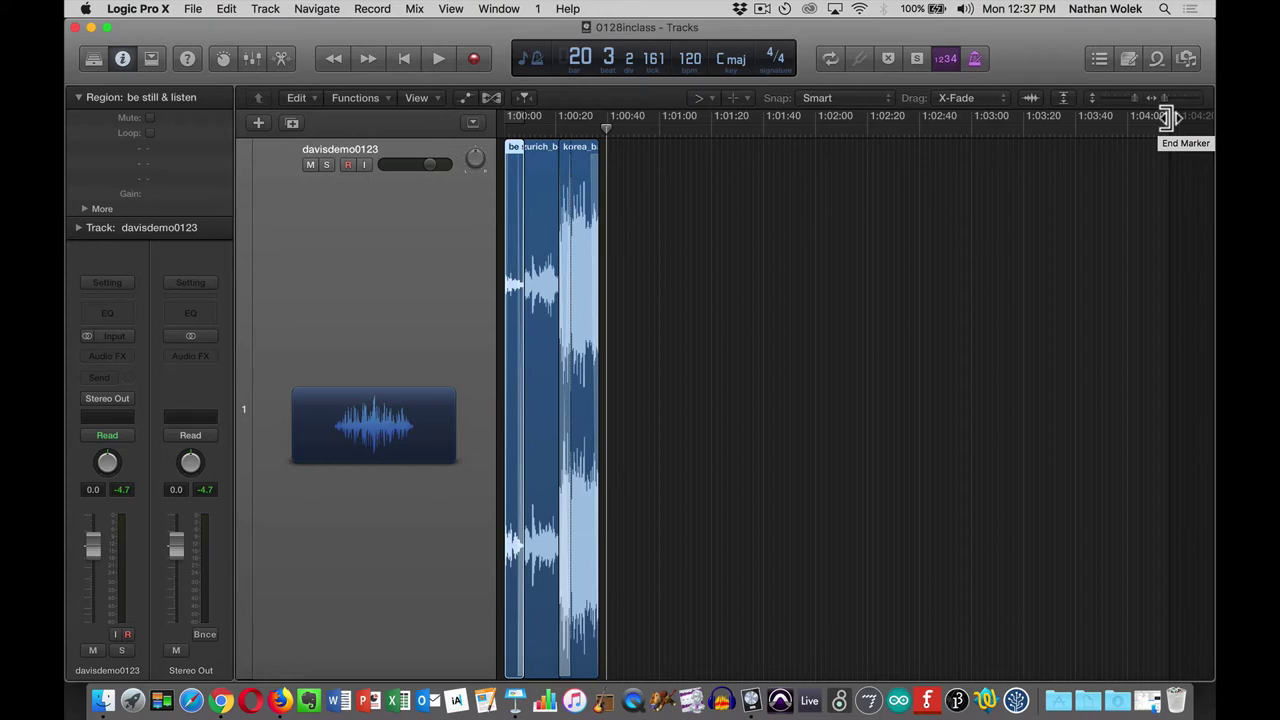
{"action": "key", "text": "alt+super+8"}
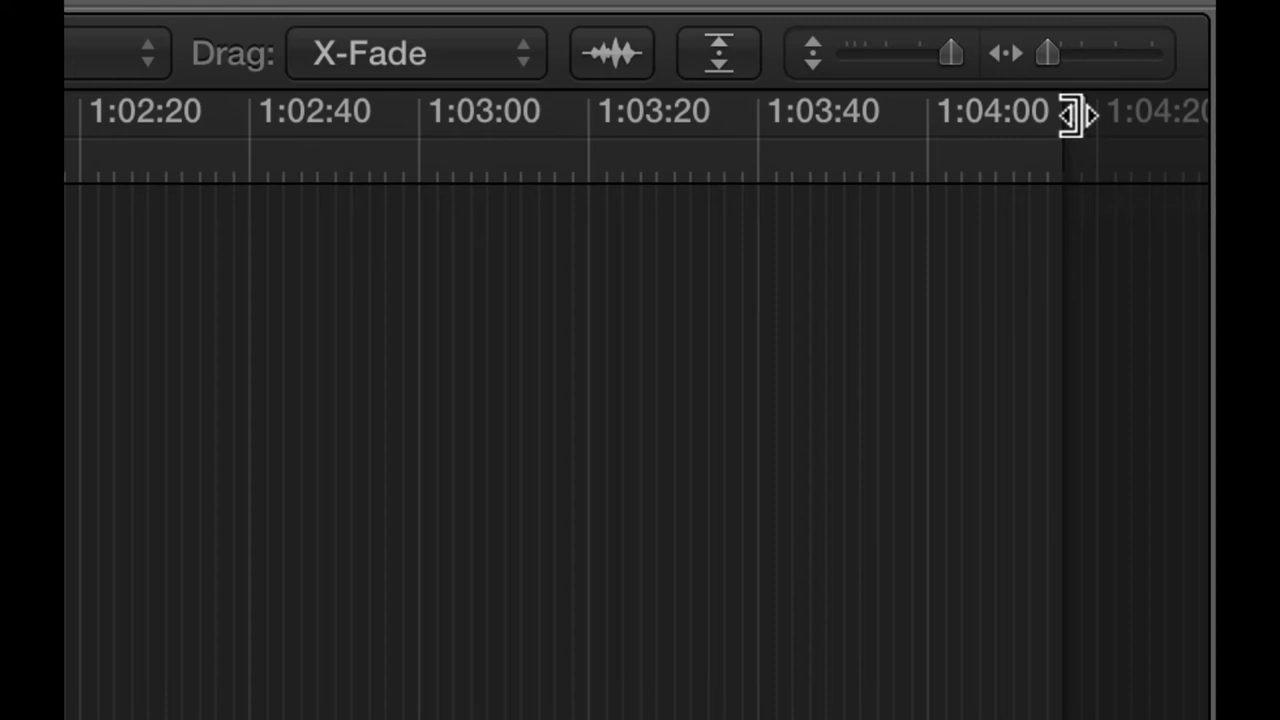
{"action": "key", "text": "alt+super+8"}
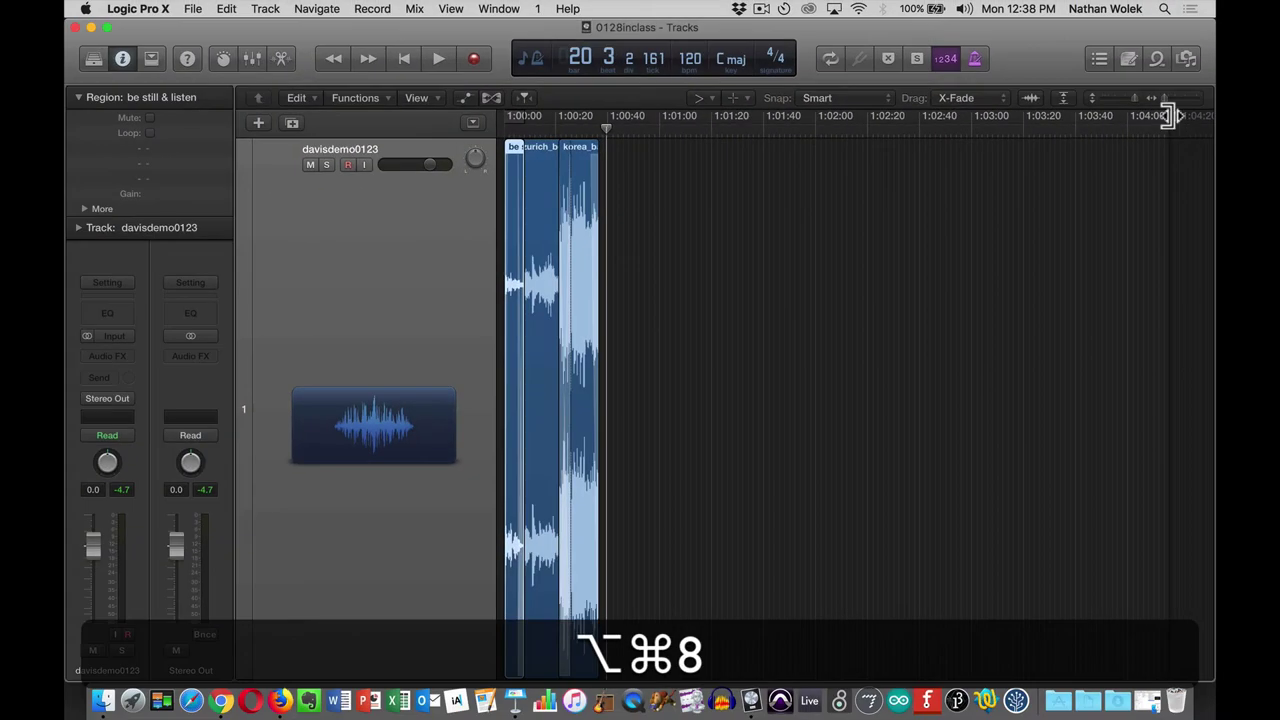
Move the project End marker to just after the last region and return the playhead to the start.
{"action": "mouse_move", "coordinate": [1170, 116]}
{"action": "left_mouse_down"}
{"action": "mouse_move", "coordinate": [729, 149]}
{"action": "mouse_move", "coordinate": [604, 175]}
{"action": "left_mouse_up"}
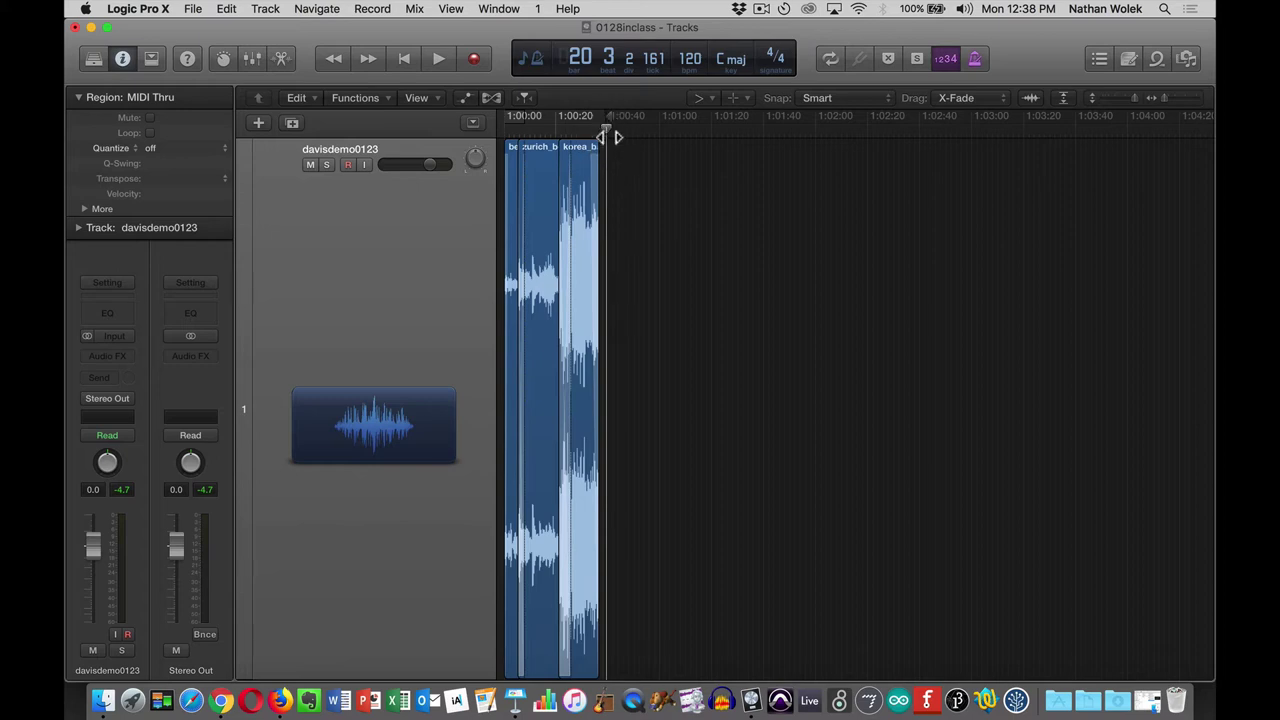
{"action": "left_click", "coordinate": [506, 133]}
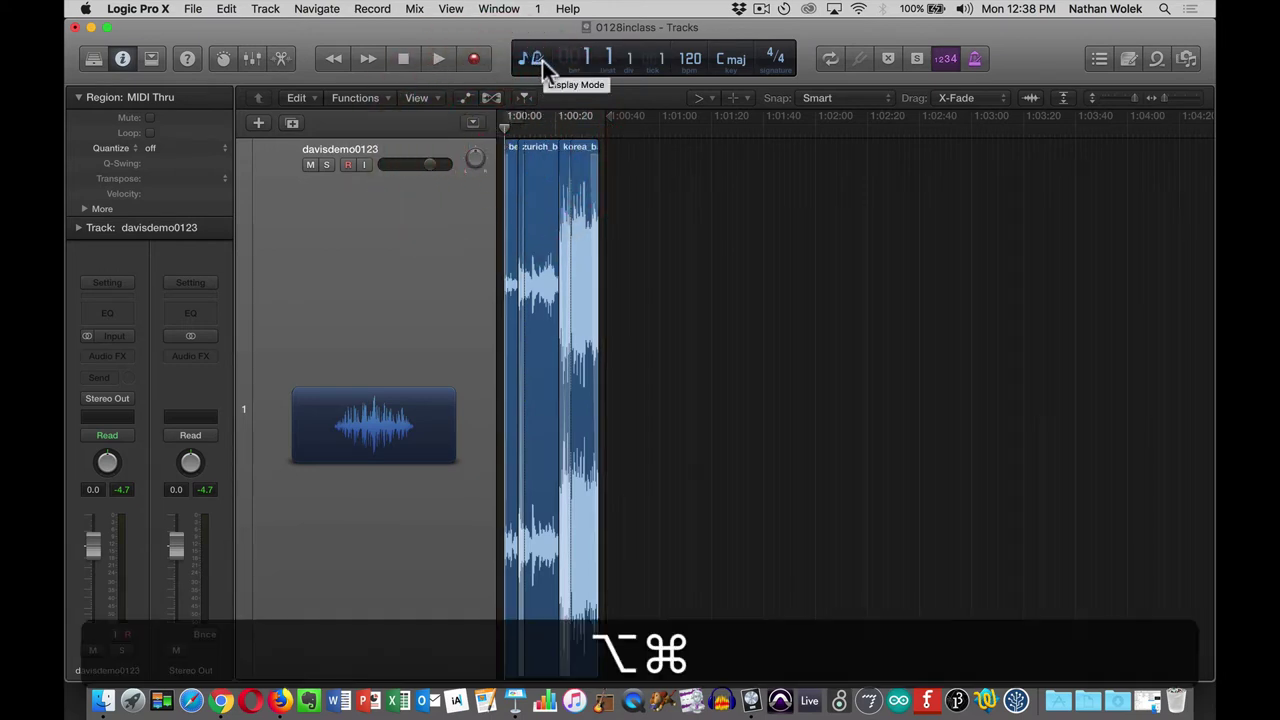
{"action": "key", "text": "alt+super+8"}
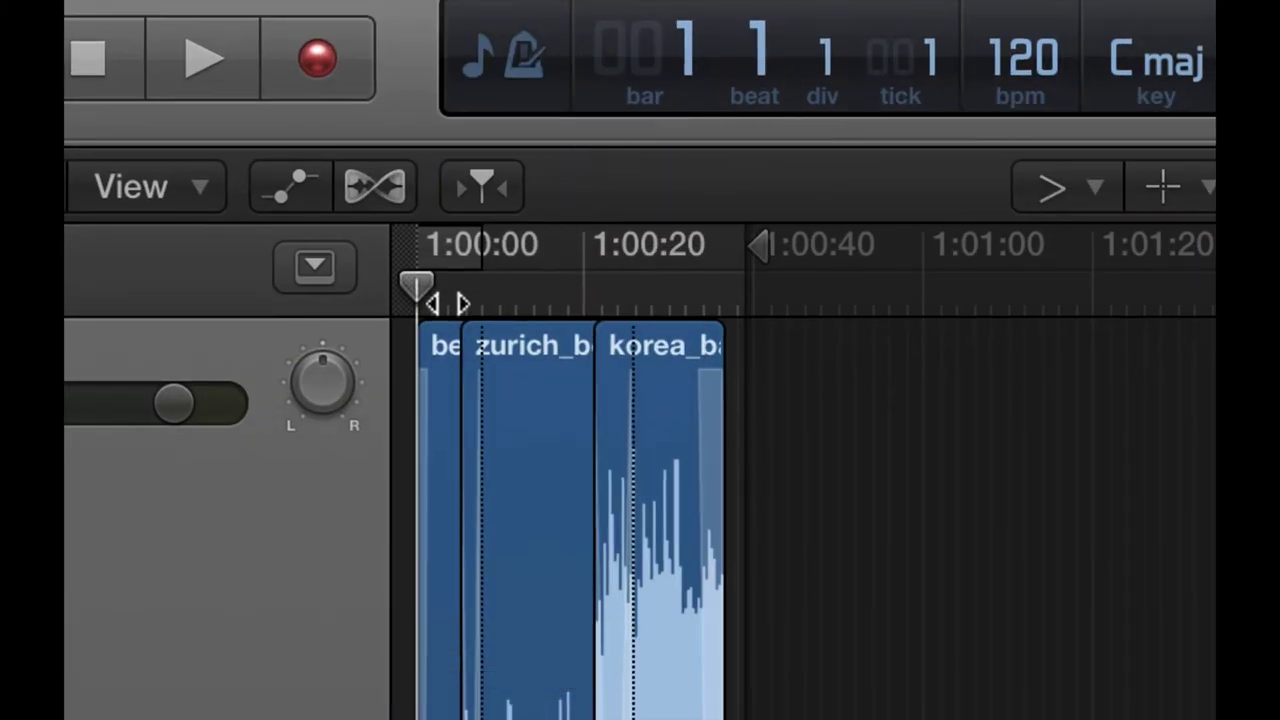
Switch the LCD position display to clock Time, reading 01:00:00:00.00.
{"action": "left_click", "coordinate": [521, 70]}
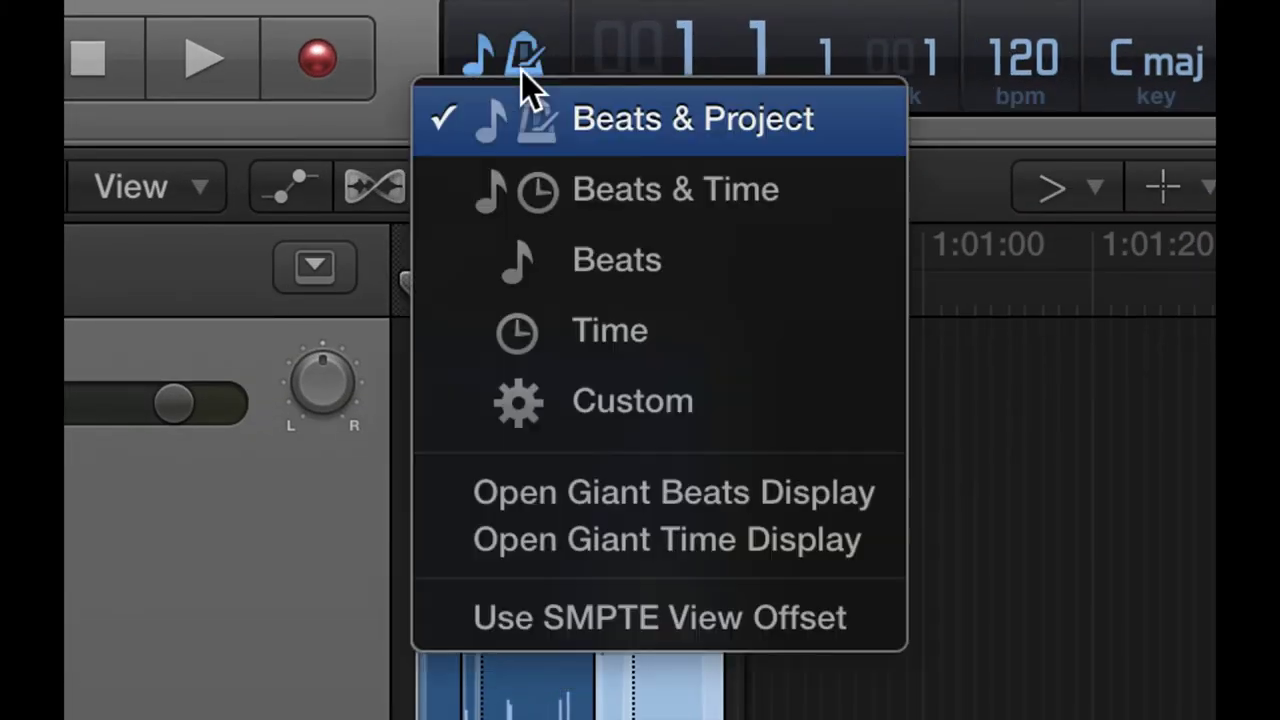
{"action": "left_click", "coordinate": [677, 332]}
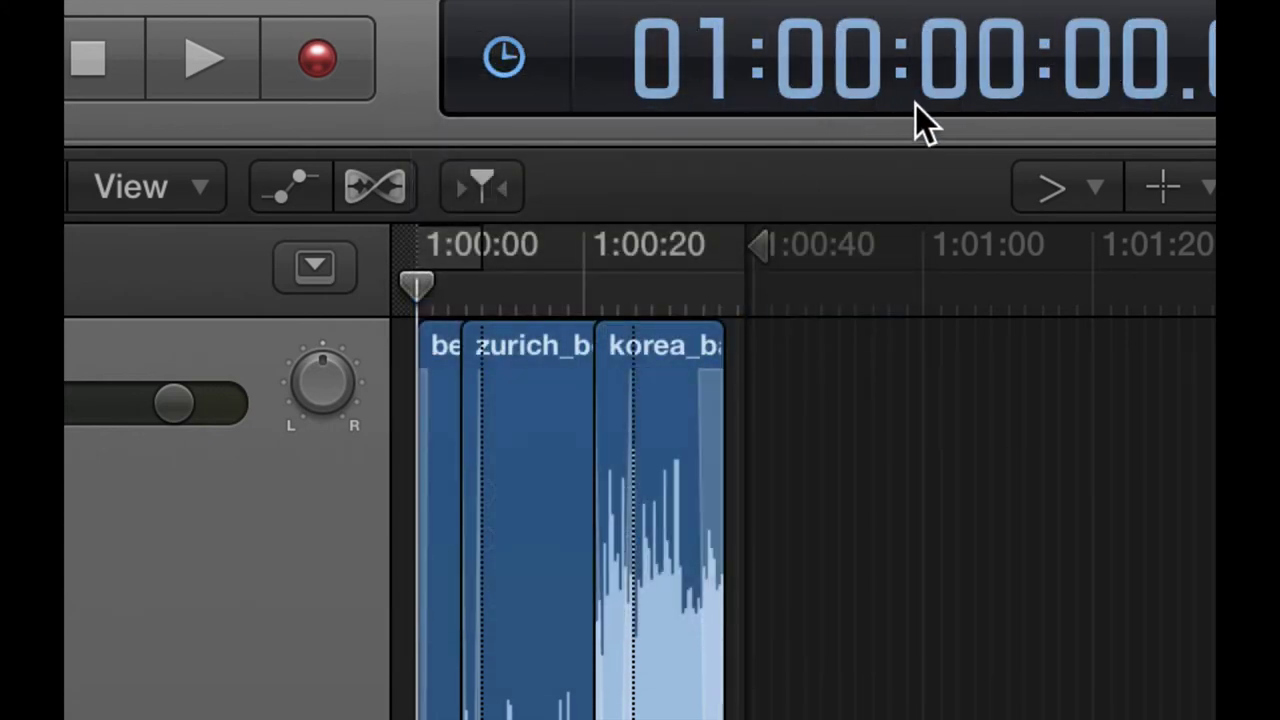
{"action": "left_click", "coordinate": [504, 60]}
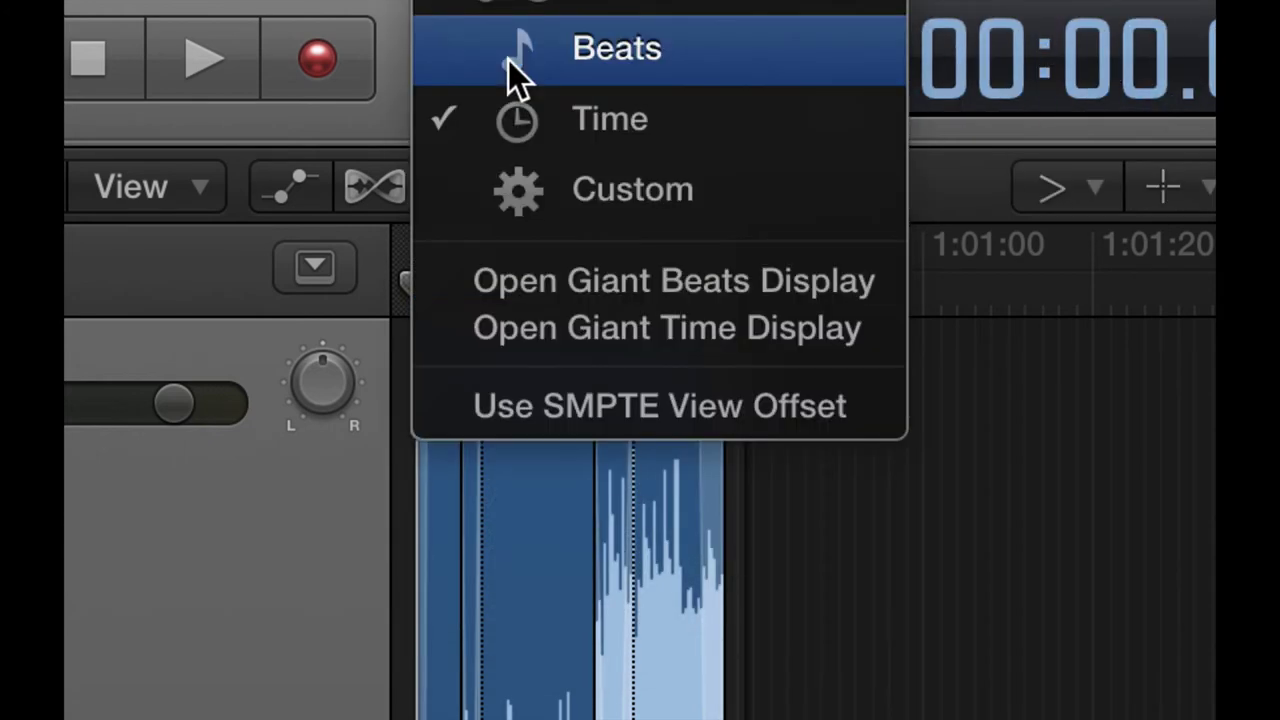
{"action": "left_click", "coordinate": [700, 140]}
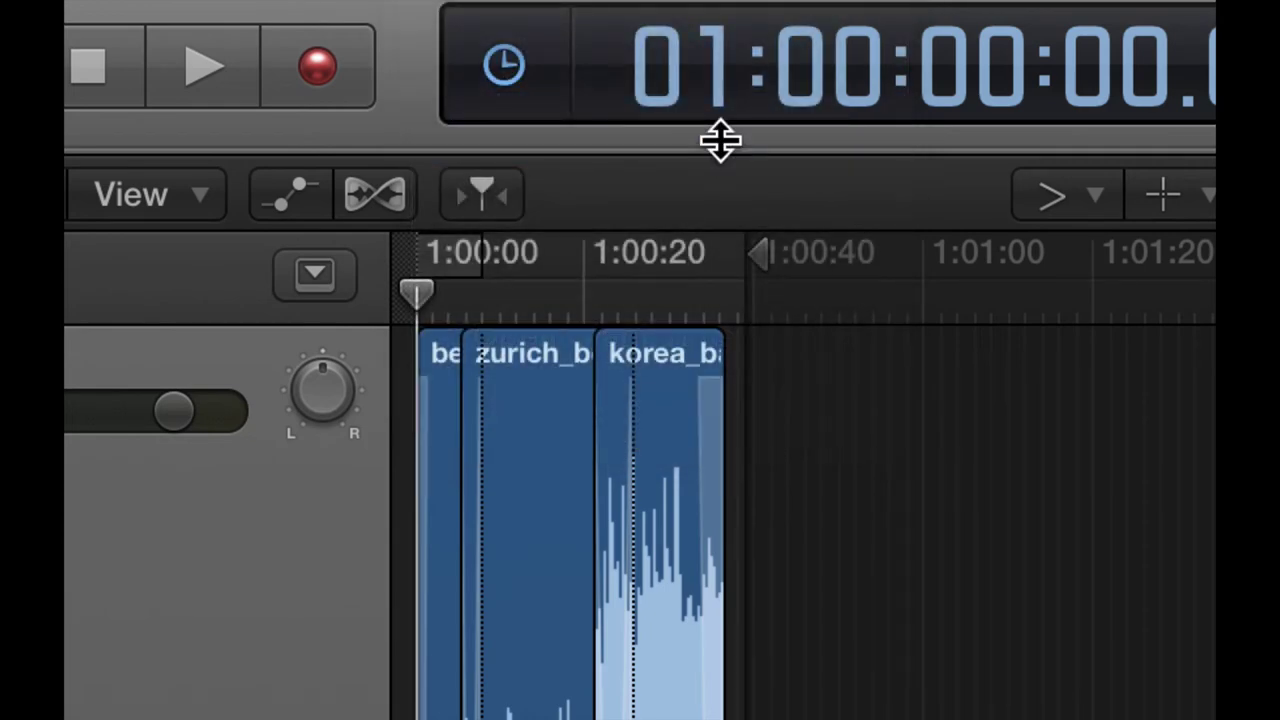
{"action": "key", "text": "alt+super+8"}
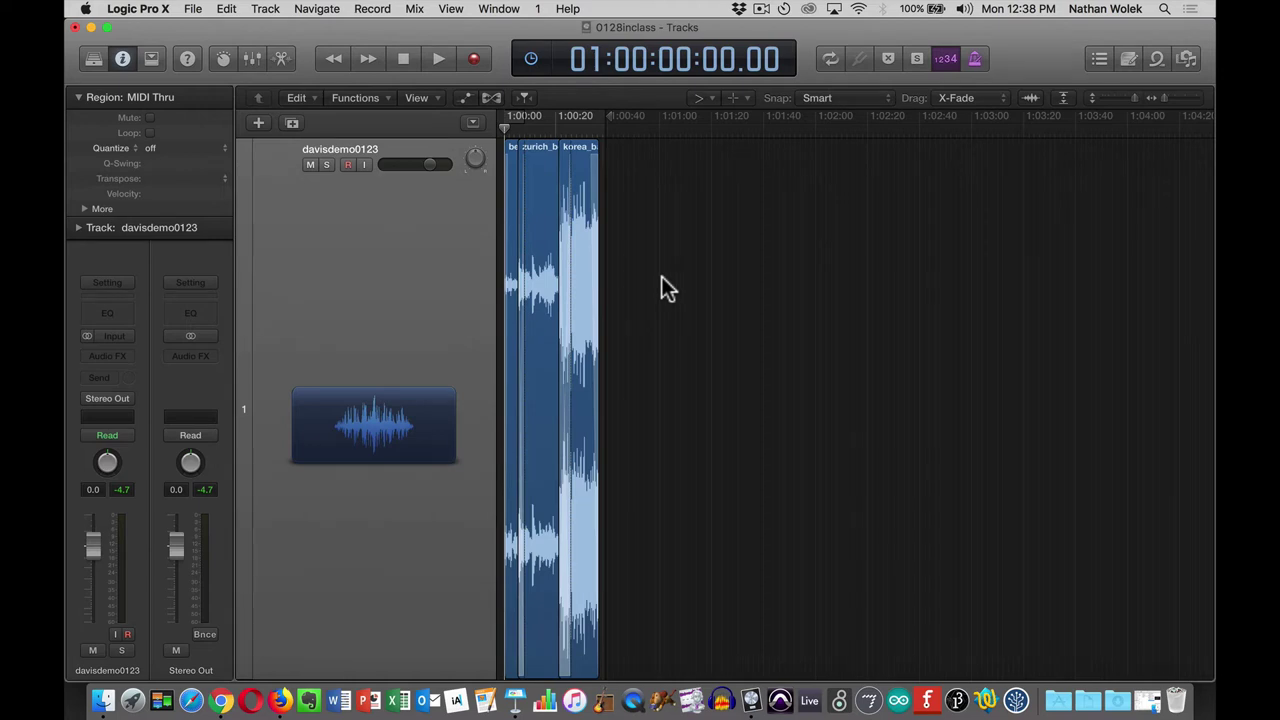
Save the project and open the Bounce dialog for 0128inclass, covering 01:00:00 to 01:00:39.
{"action": "key", "text": "super+s"}
{"action": "left_click", "coordinate": [192, 9]}
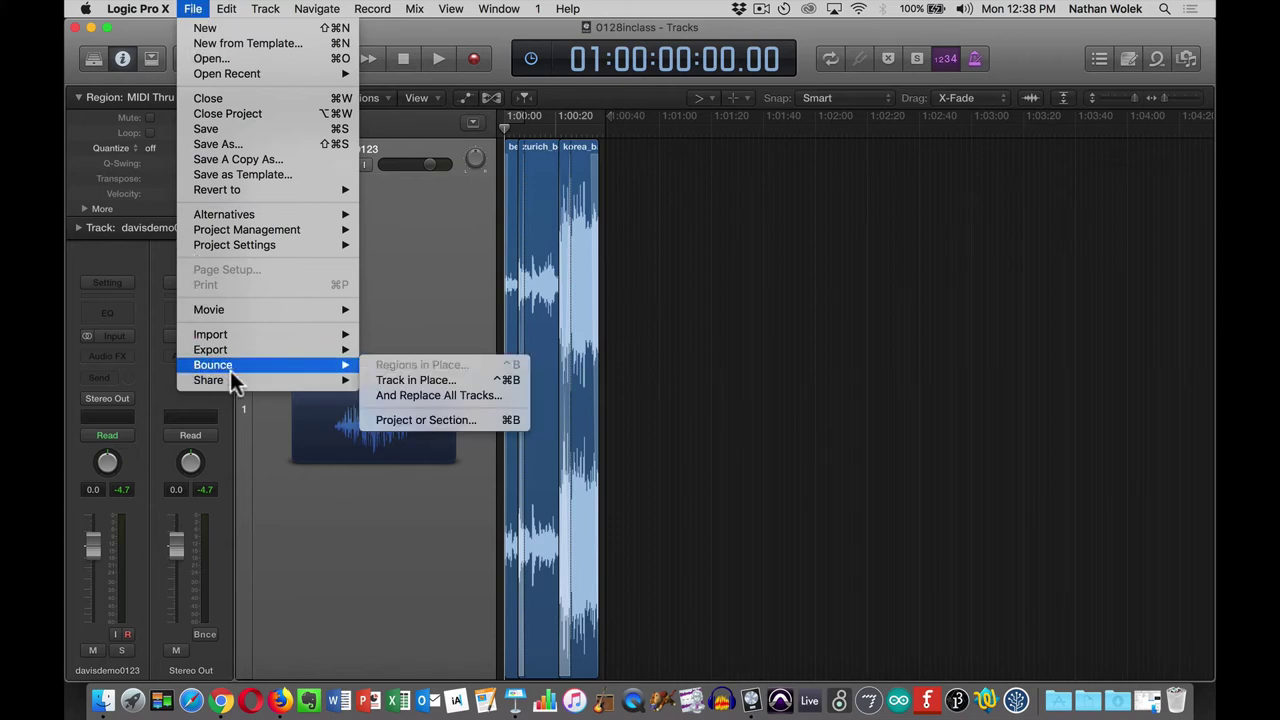
{"action": "mouse_move", "coordinate": [257, 366]}
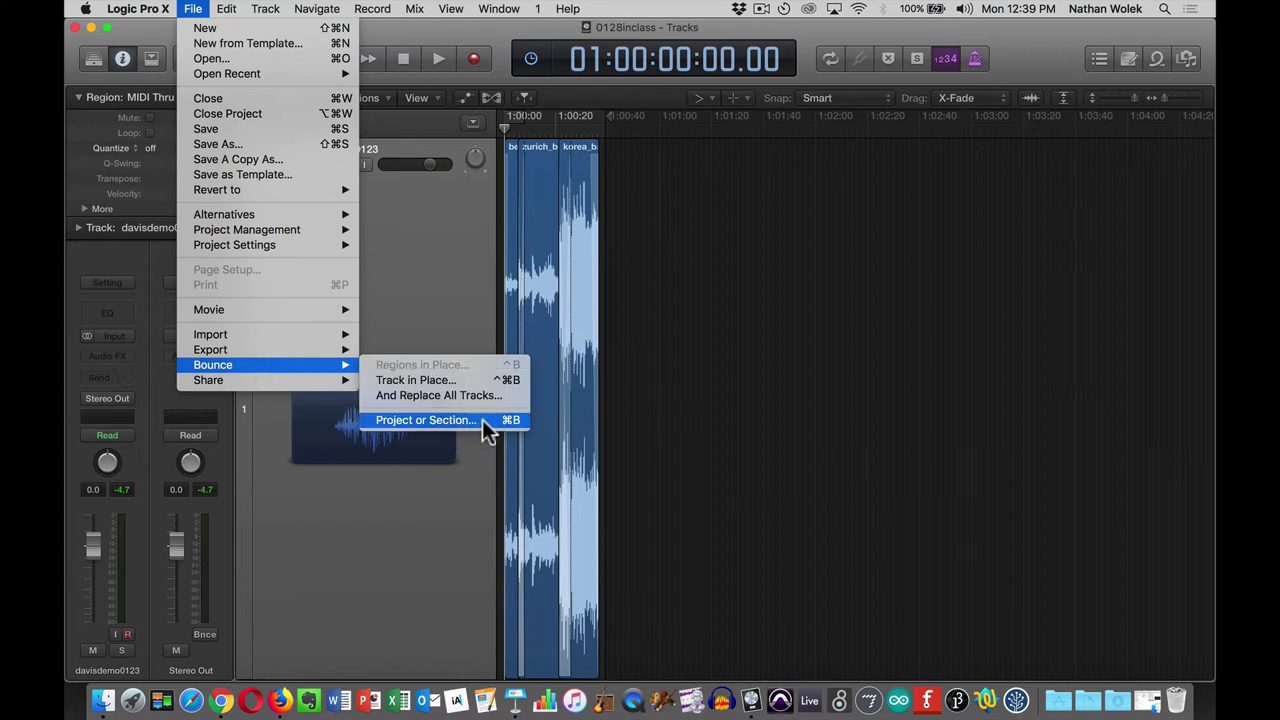
{"action": "key", "text": "alt+super+8"}
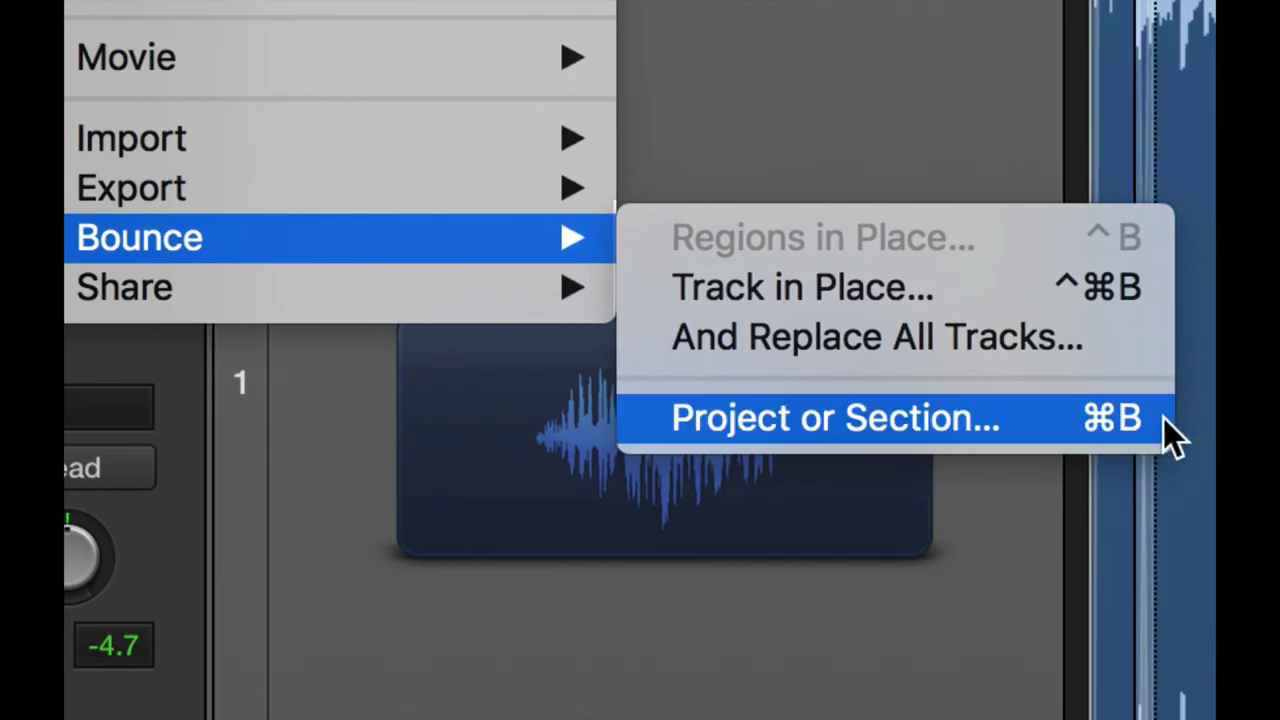
{"action": "left_click", "coordinate": [1038, 426]}
{"action": "key", "text": "alt+super+8"}
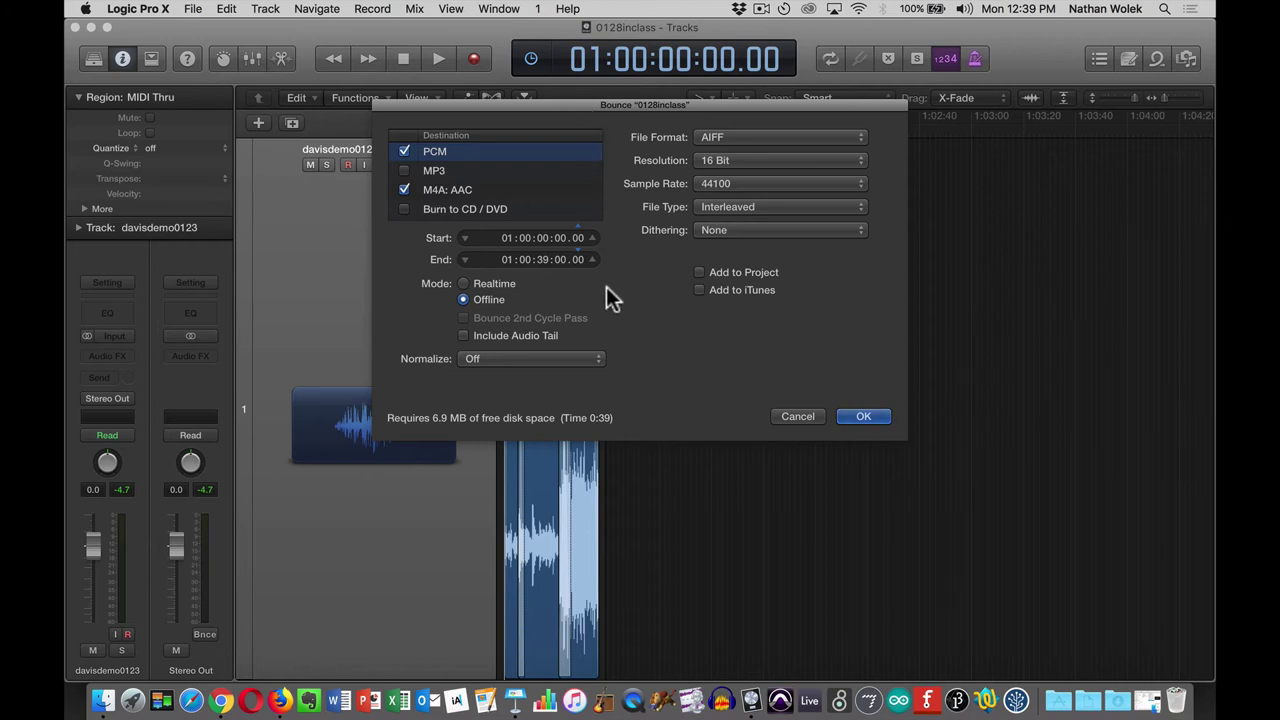
Review the PCM AIFF 16-bit and M4A AAC 320 kbps outputs, keeping both checked.
{"action": "key", "text": "alt+super+8"}
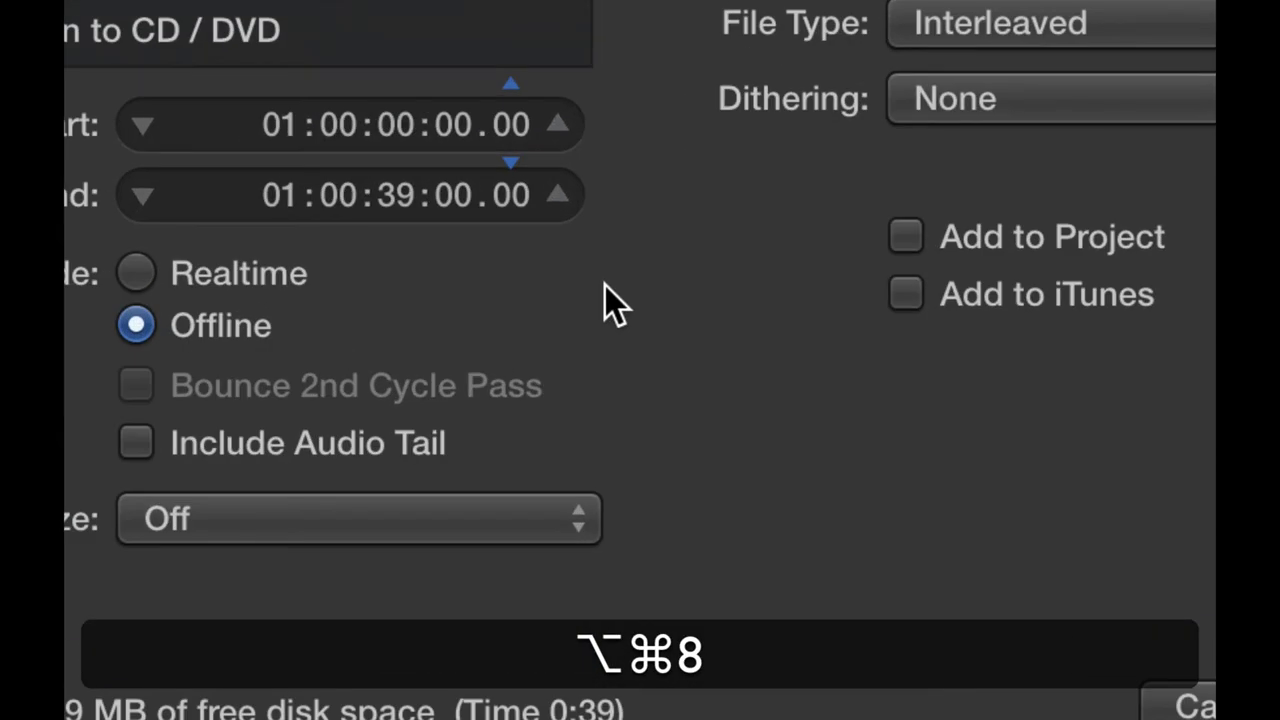
{"action": "key", "text": "alt+super+minus"}
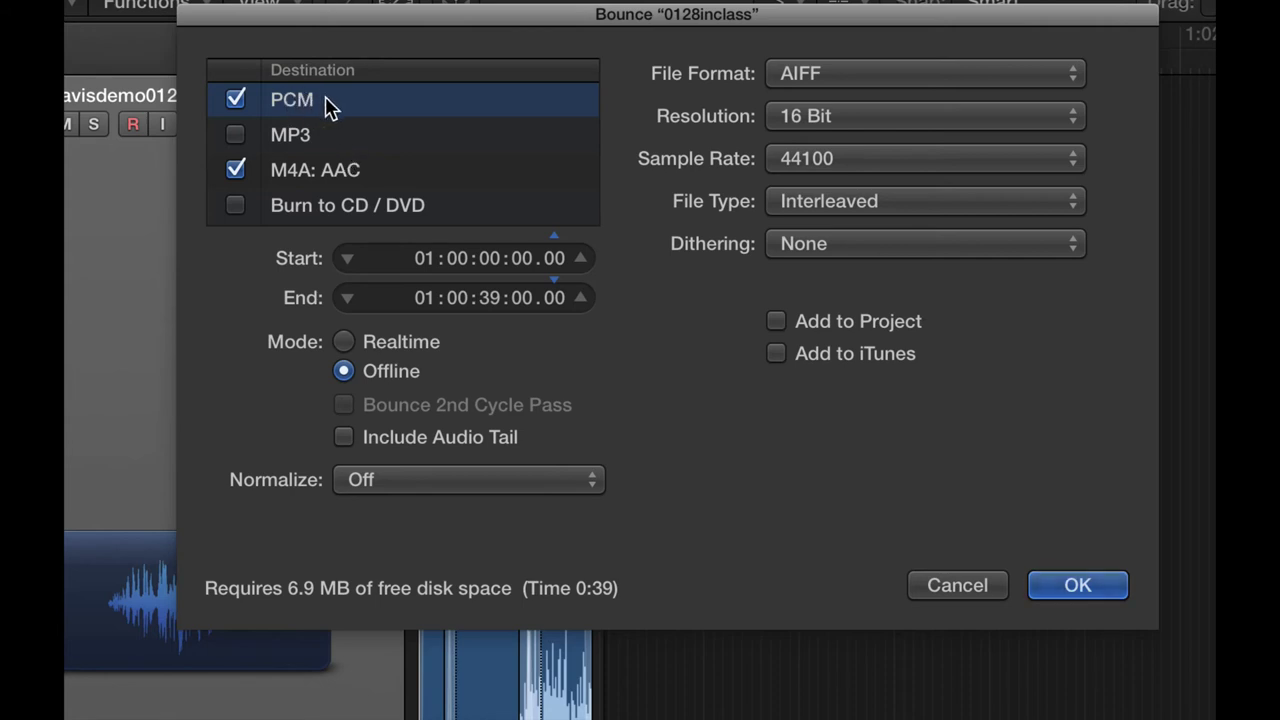
{"action": "left_click", "coordinate": [390, 177]}
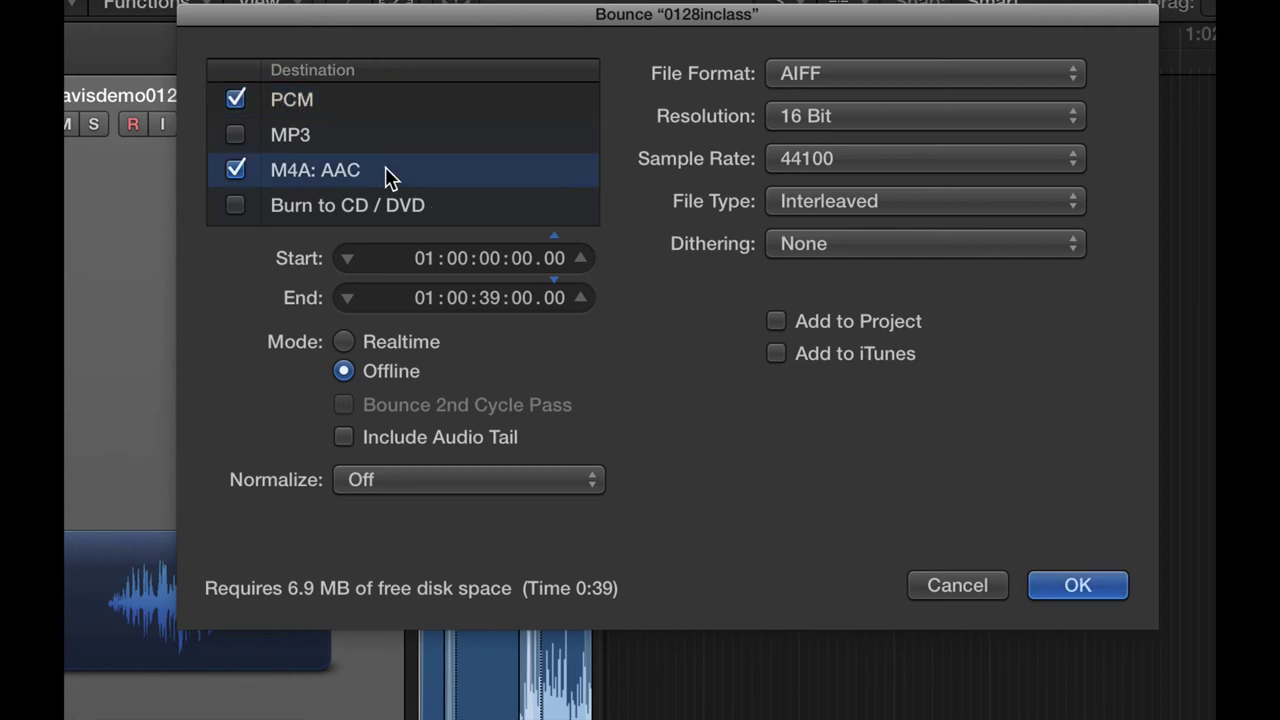
{"action": "left_click", "coordinate": [342, 104]}
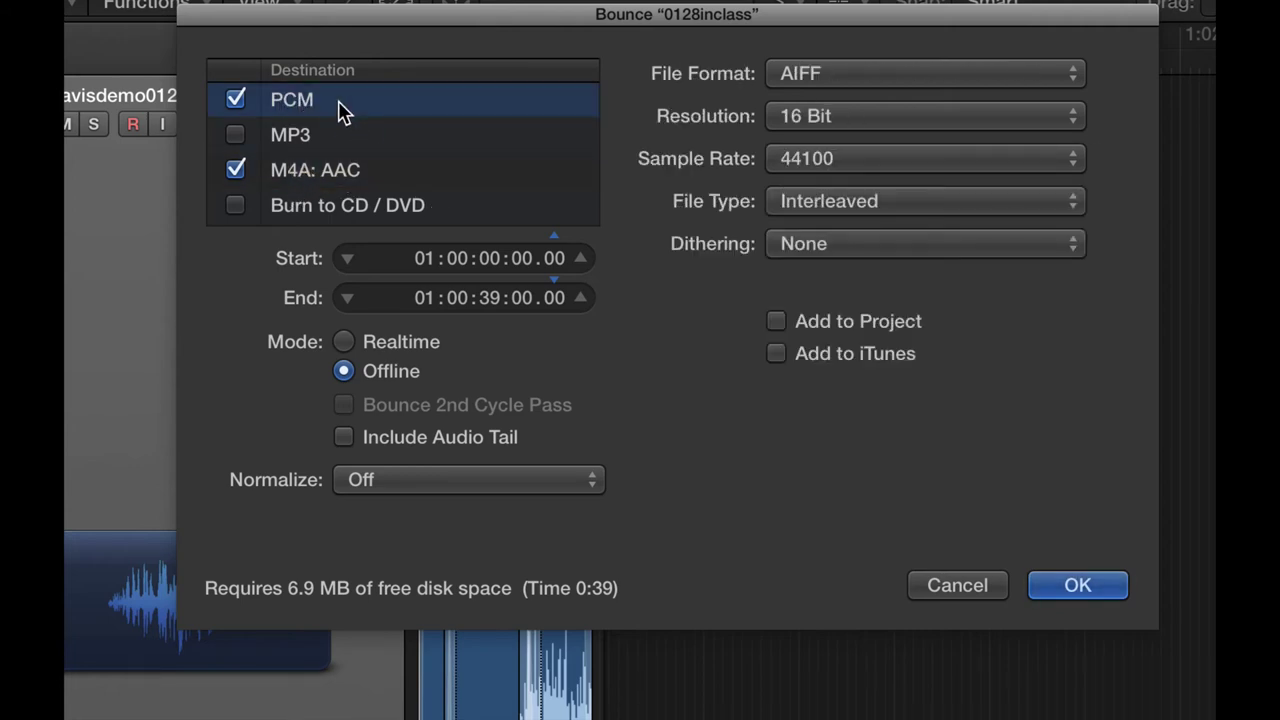
{"action": "left_click", "coordinate": [392, 172]}
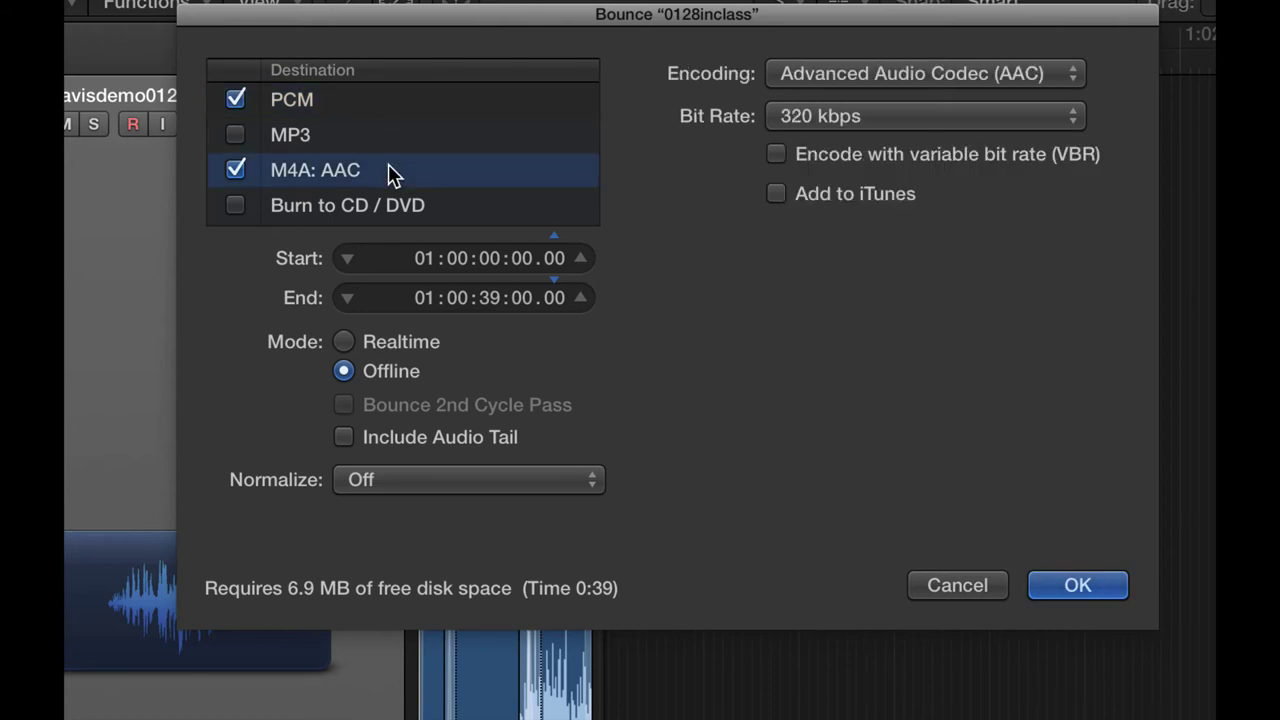
{"action": "left_click", "coordinate": [344, 104]}
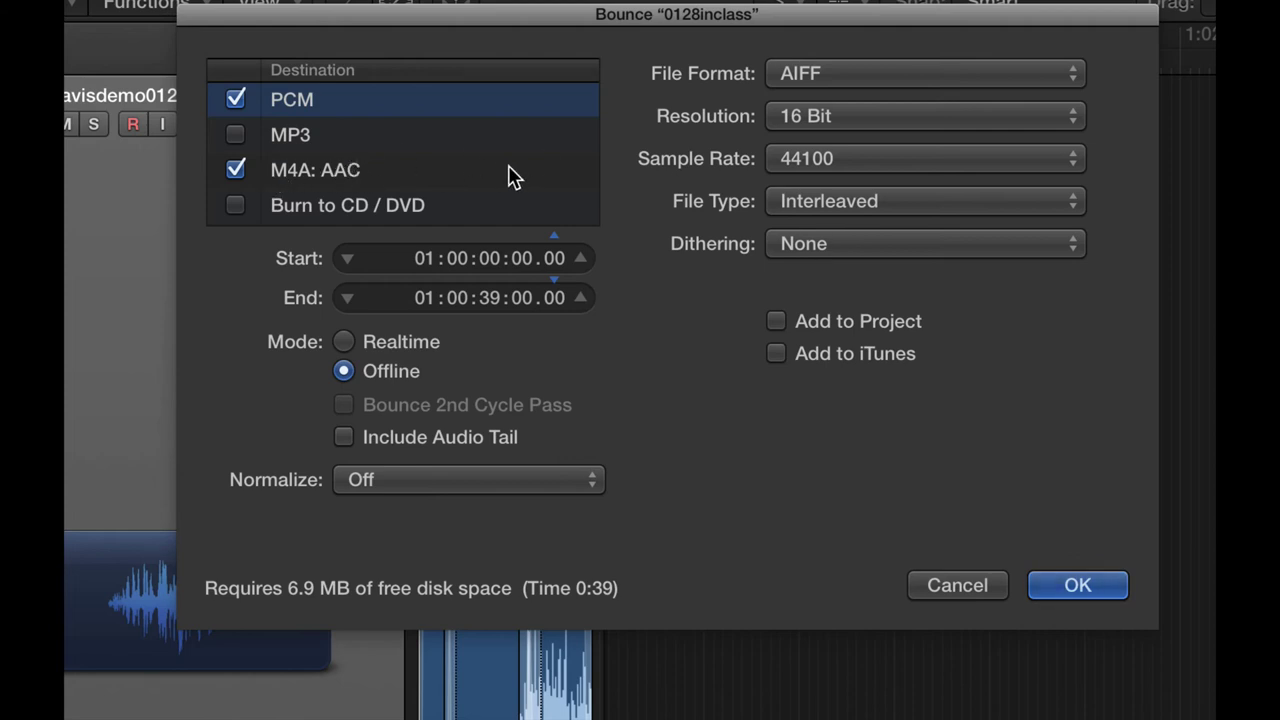
{"action": "left_click", "coordinate": [447, 177]}
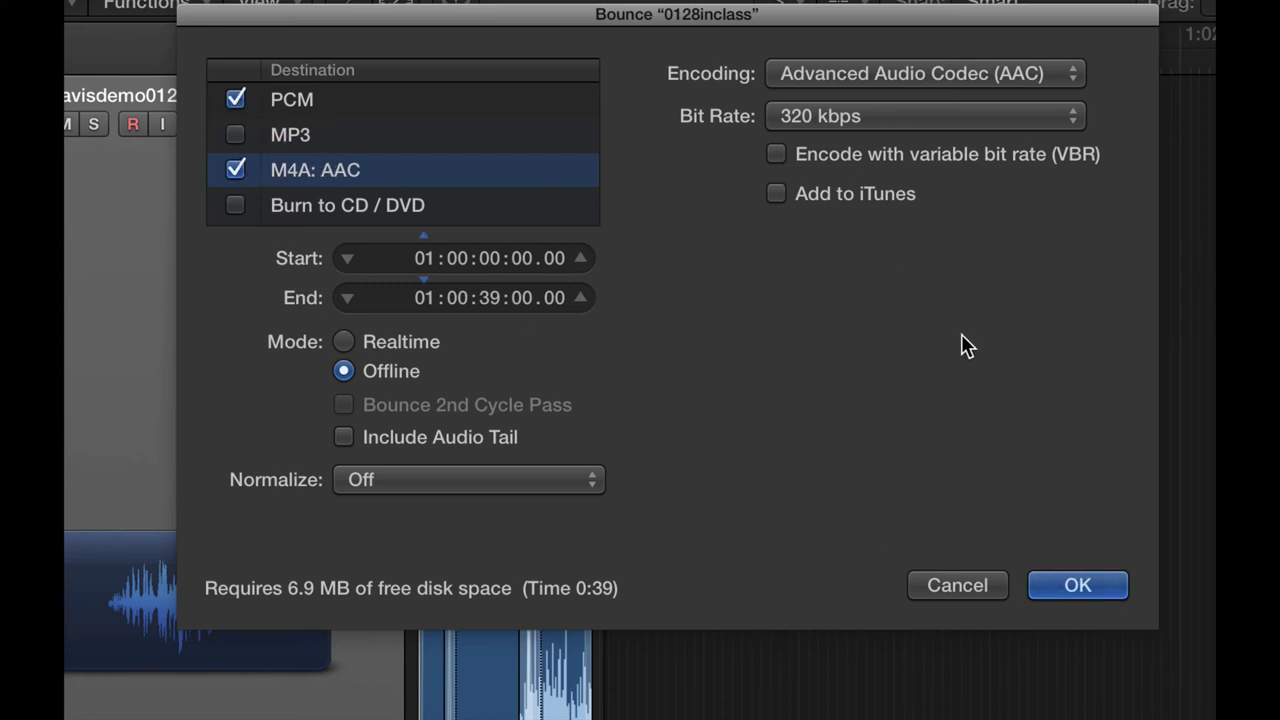
Accept the settings and bounce 0128inclass into Desktop > 0128inclass > Bounces.
{"action": "left_click", "coordinate": [1052, 587]}
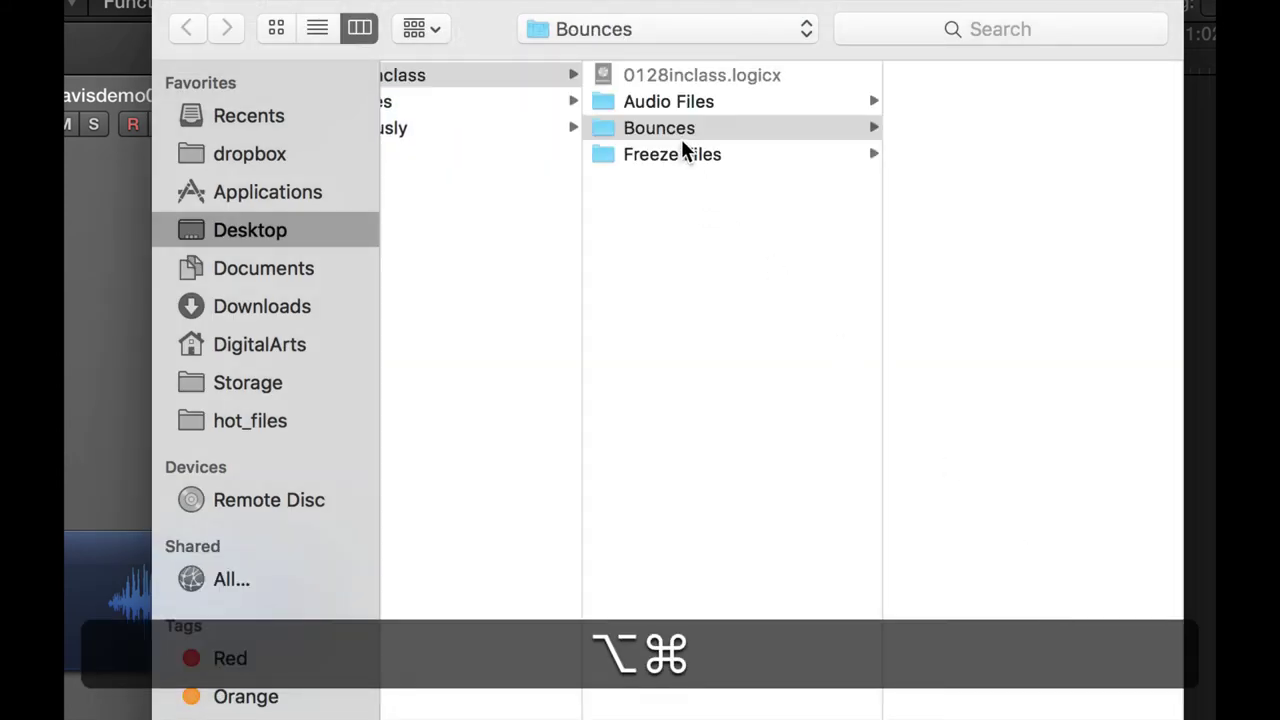
{"action": "scroll", "coordinate": [668, 242], "scroll_direction": "left", "scroll_amount": 2}
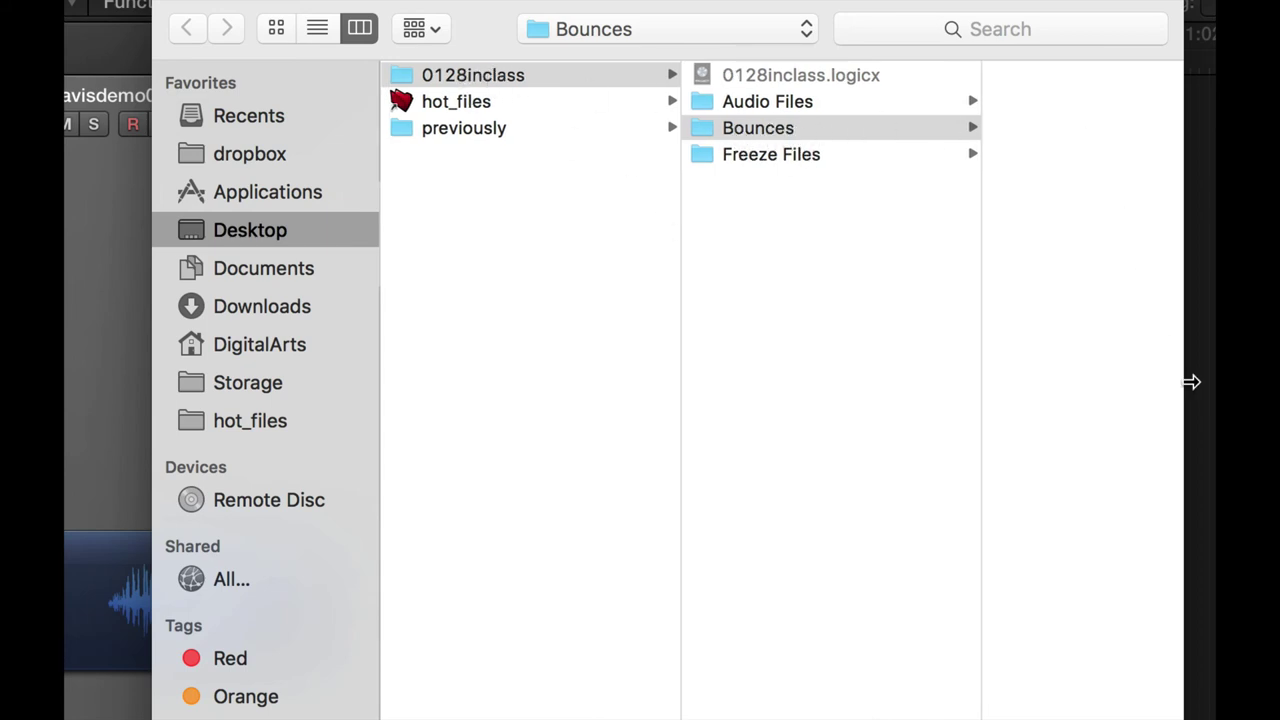
{"action": "key", "text": "alt+super+8"}
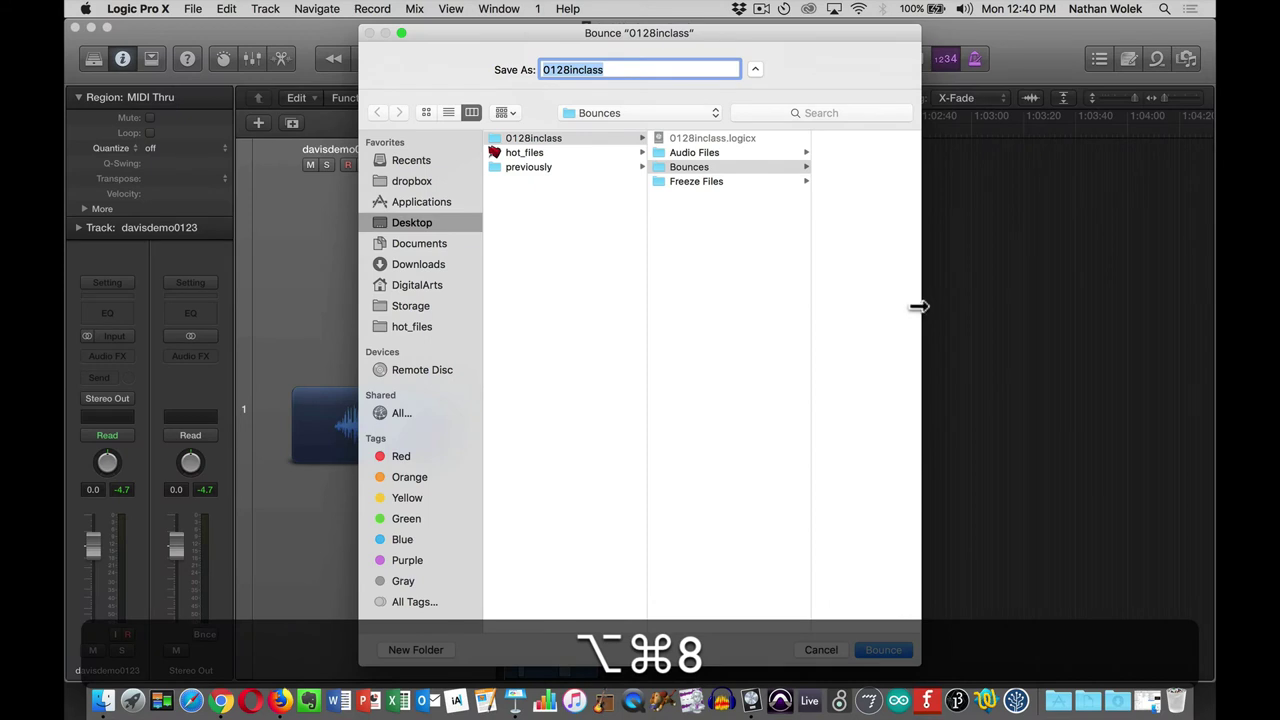
{"action": "left_click", "coordinate": [880, 649]}
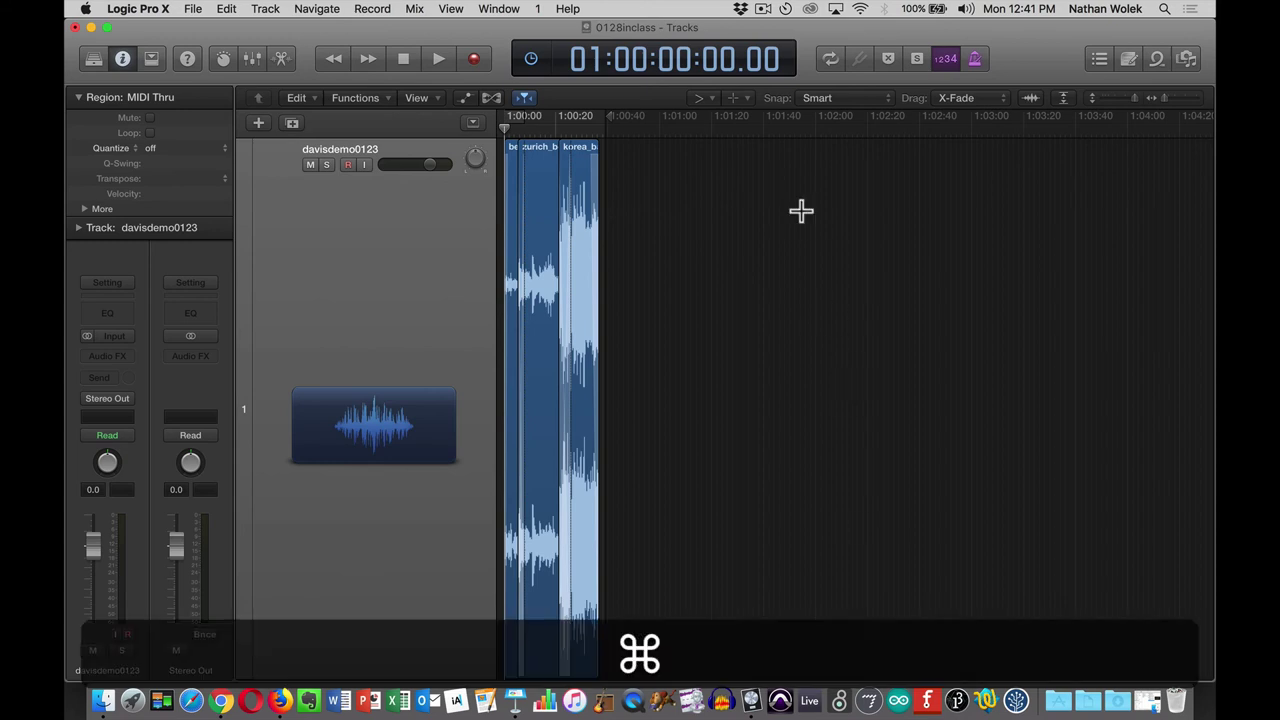
Hide Logic, close the 0128demofiles window, and open the 0128inclass project folder.
{"action": "key", "text": "super+h"}
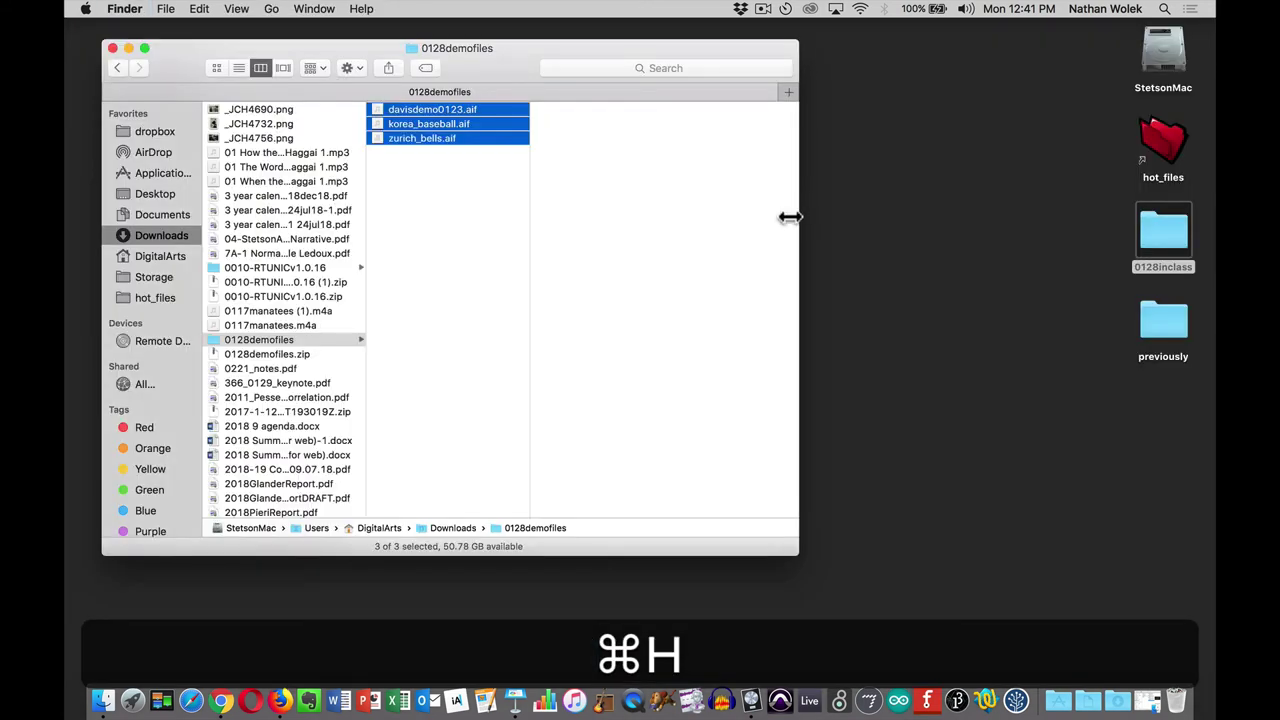
{"action": "left_click", "coordinate": [501, 70]}
{"action": "left_click", "coordinate": [497, 70]}
{"action": "left_click", "coordinate": [113, 48]}
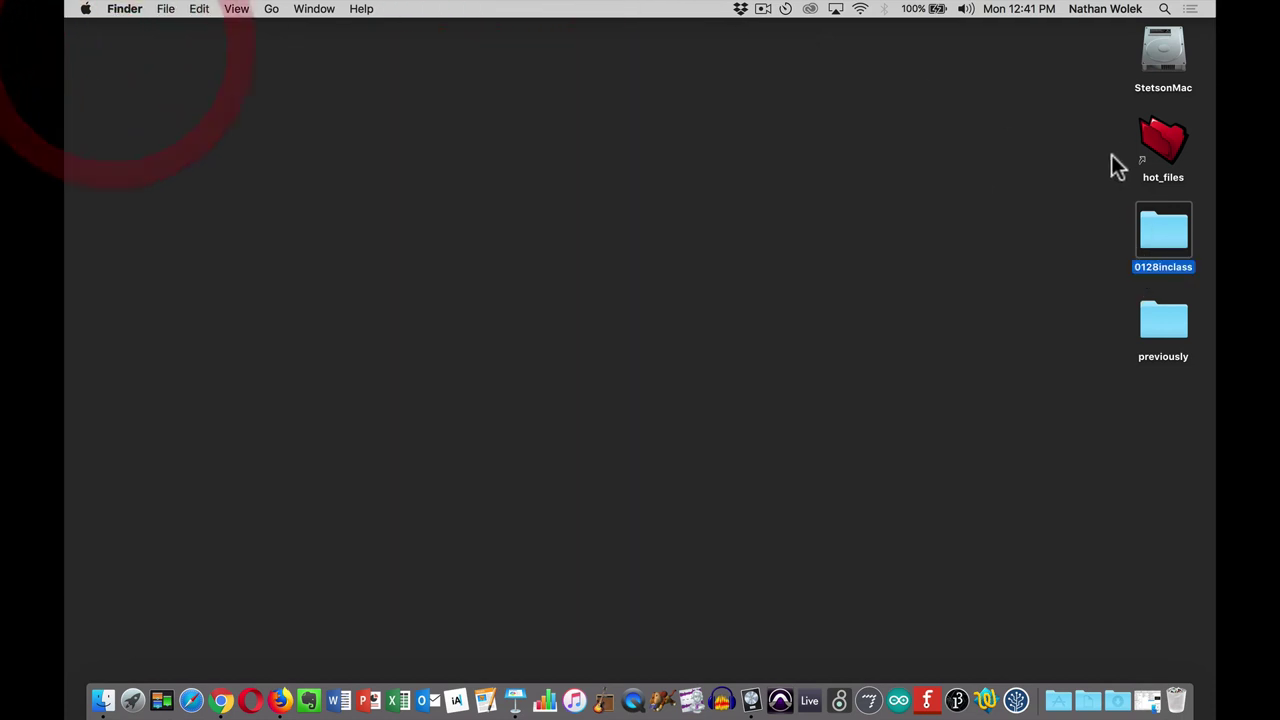
{"action": "double_click", "coordinate": [1163, 230]}
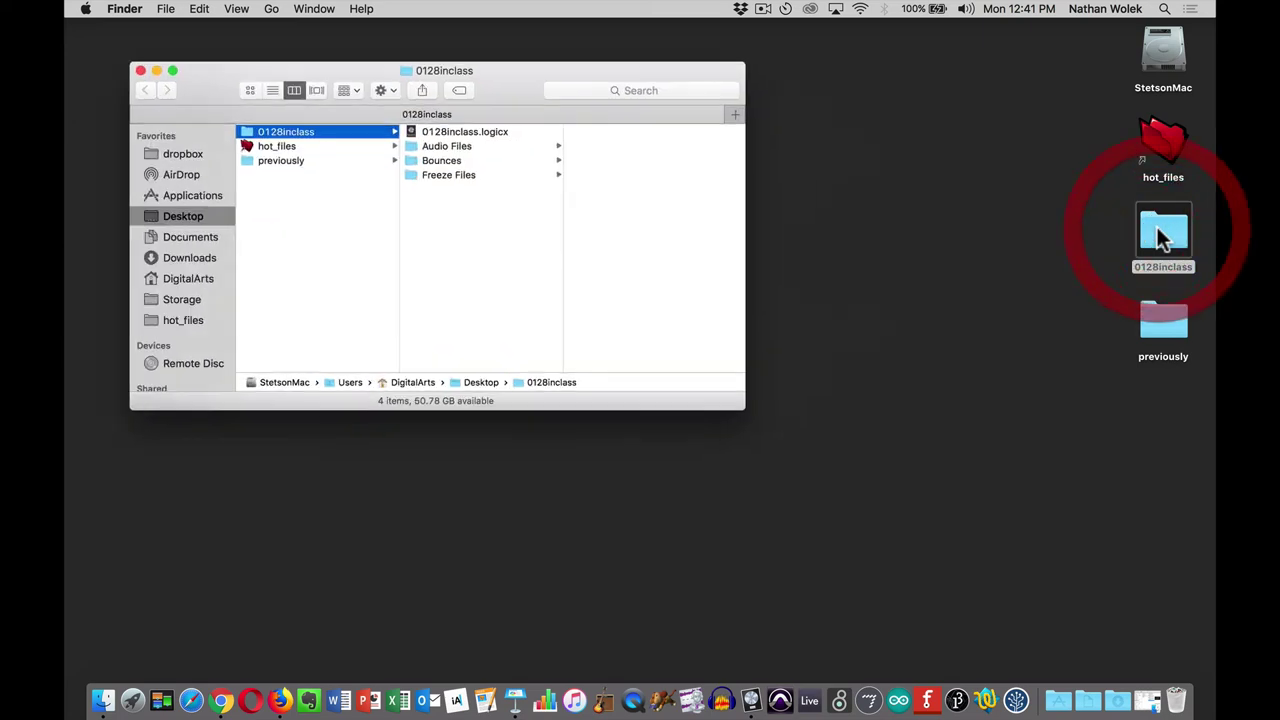
Inspect the Bounces folder, previewing and comparing 0128inclass.aif and 0128inclass.m4a details and sizes.
{"action": "left_click", "coordinate": [446, 162]}
{"action": "left_click", "coordinate": [615, 132]}
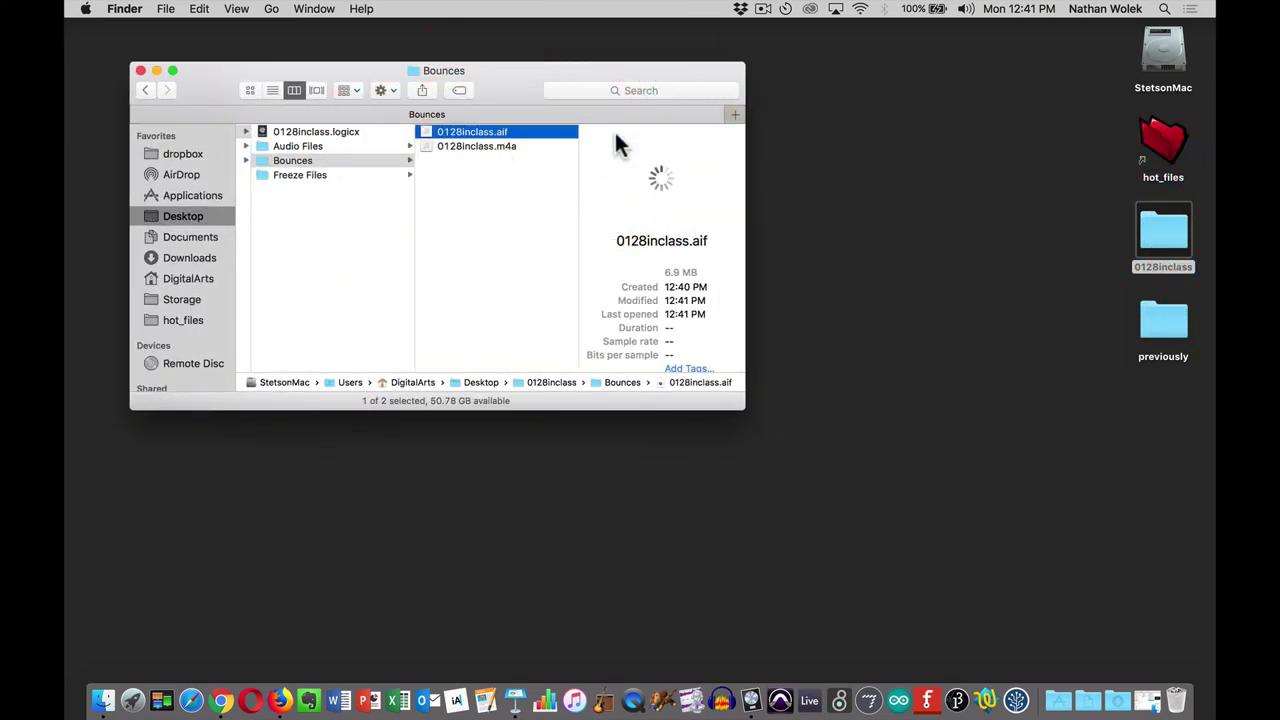
{"action": "key", "text": "Down"}
{"action": "key", "text": "Up"}
{"action": "key", "text": "Down"}
{"action": "key", "text": "Up"}
{"action": "key", "text": "Down"}
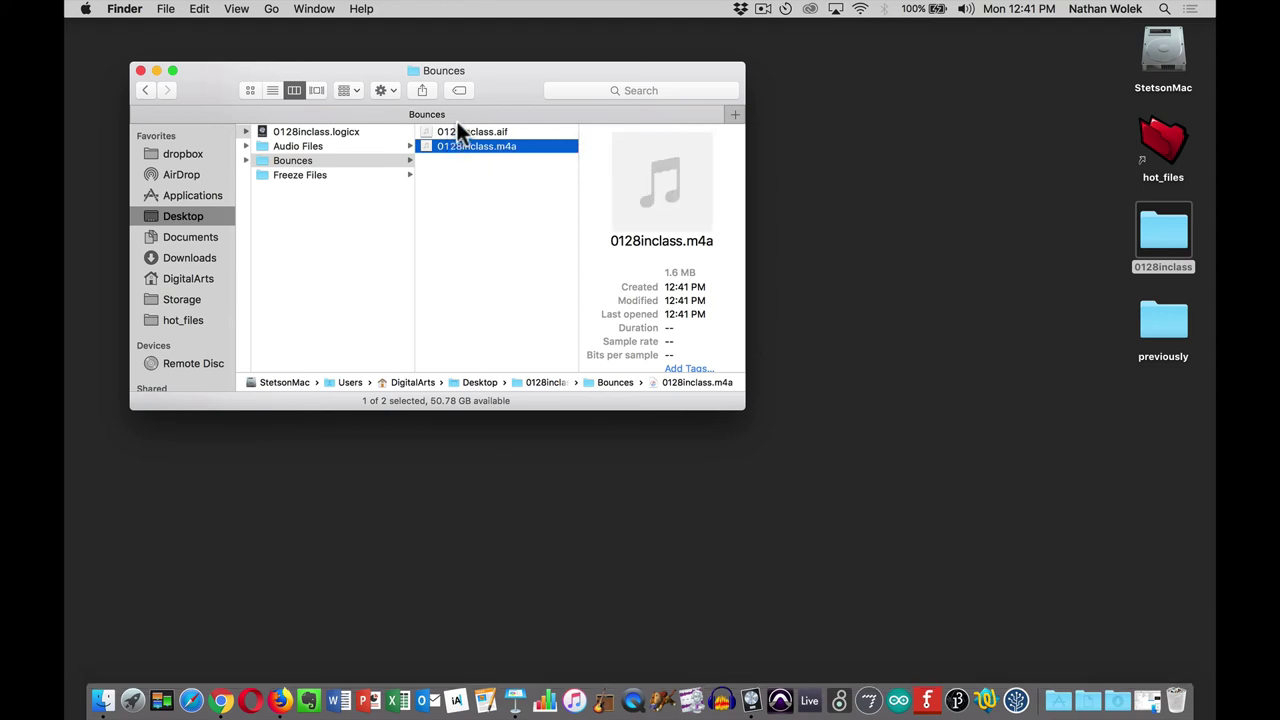
{"action": "left_click", "coordinate": [461, 125]}
{"action": "left_click", "coordinate": [472, 133]}
{"action": "left_click", "coordinate": [476, 145]}
{"action": "left_click", "coordinate": [461, 128]}
{"action": "left_click", "coordinate": [476, 149]}
{"action": "left_click", "coordinate": [477, 212]}
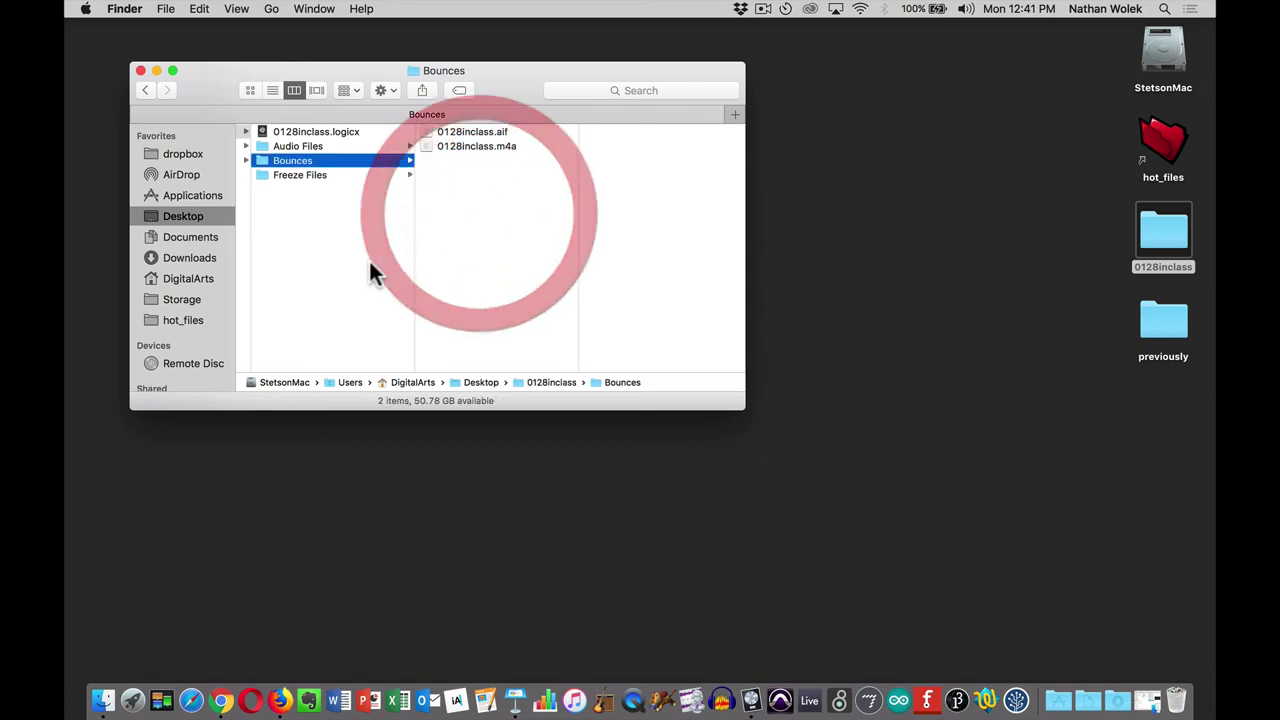
Close the Bounces window and select the 0128inclass folder on the desktop.
{"action": "scroll", "coordinate": [560, 265], "scroll_direction": "left", "scroll_amount": 3}
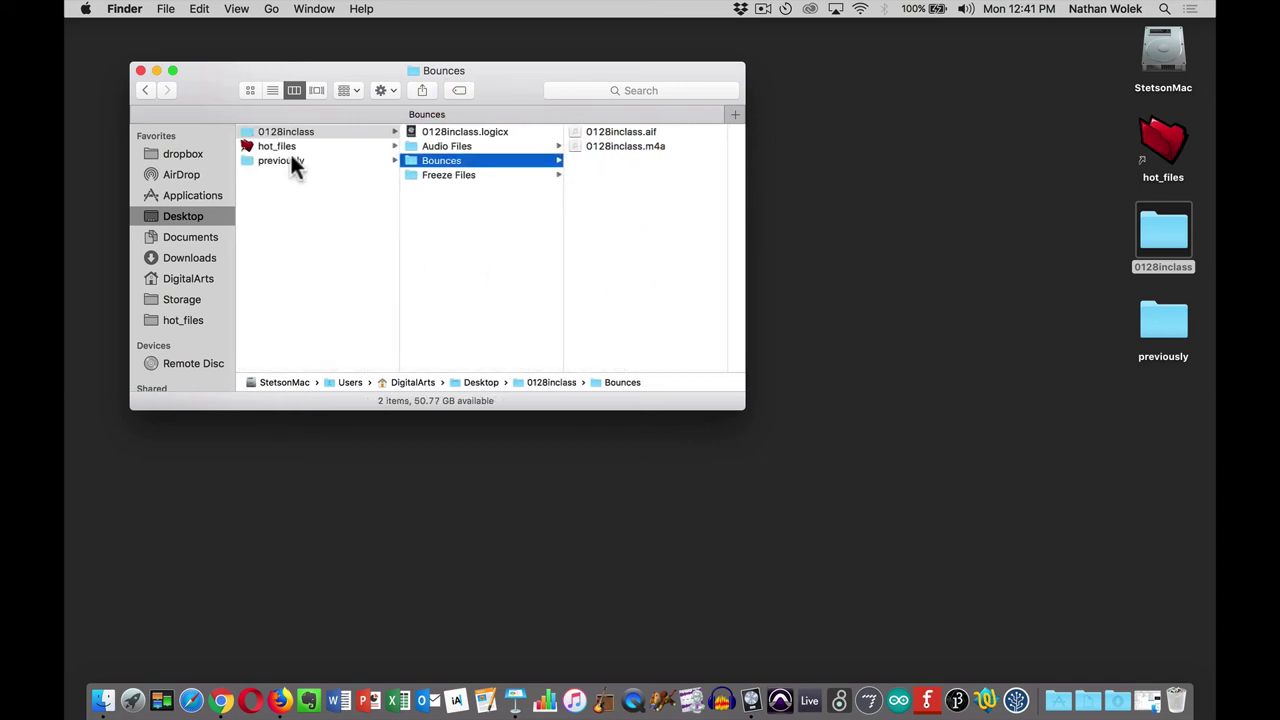
{"action": "key", "text": "super+Tab"}
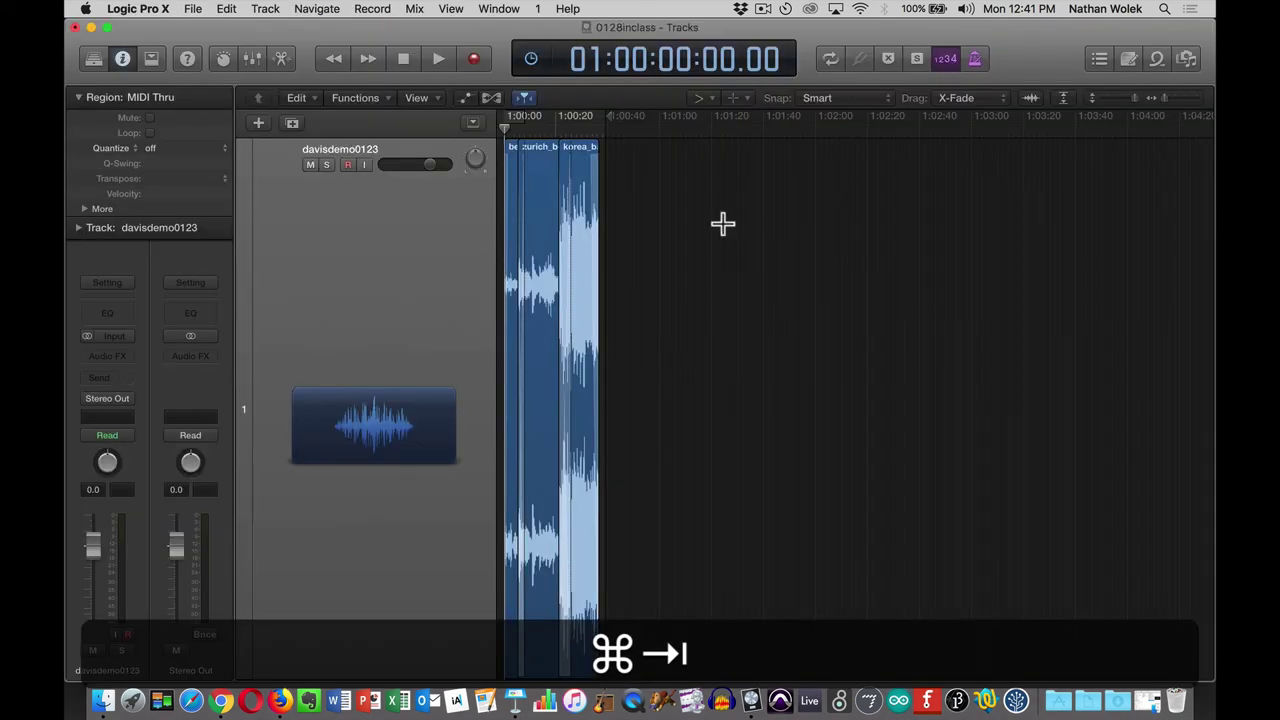
{"action": "key", "text": "super+h"}
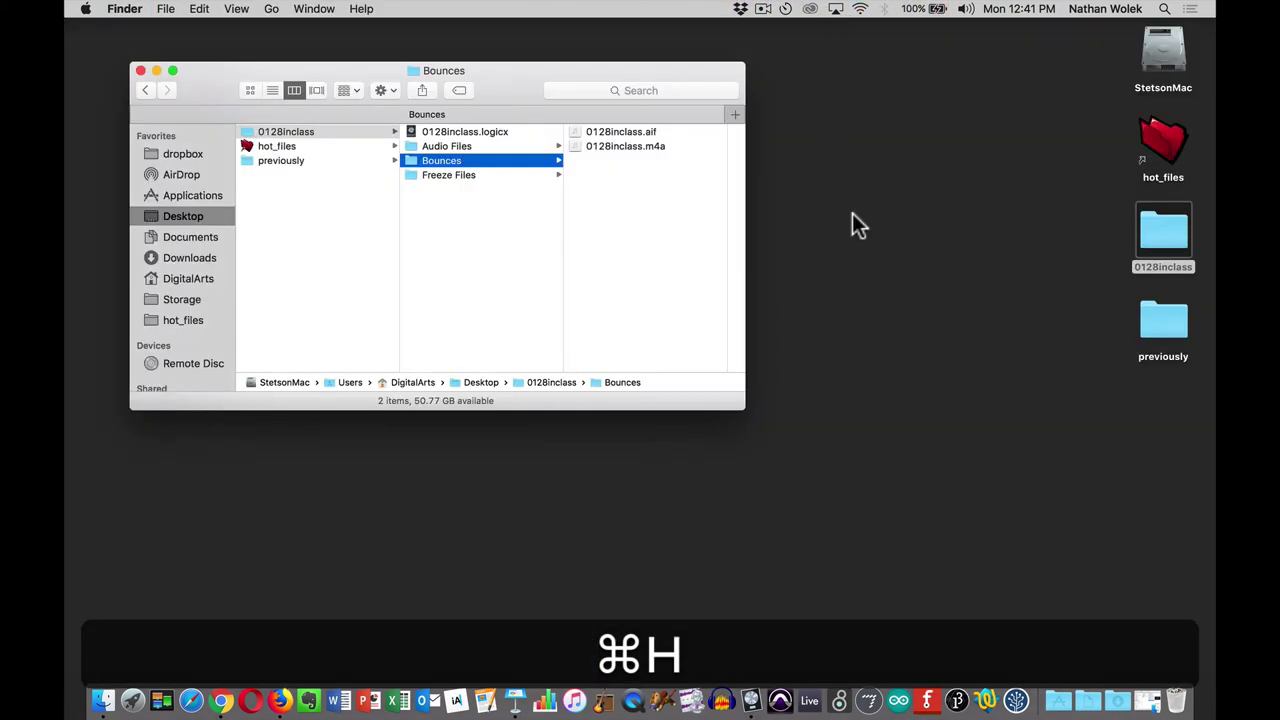
{"action": "left_click", "coordinate": [140, 70]}
{"action": "left_click_drag", "start_coordinate": [1163, 232], "coordinate": [960, 182]}
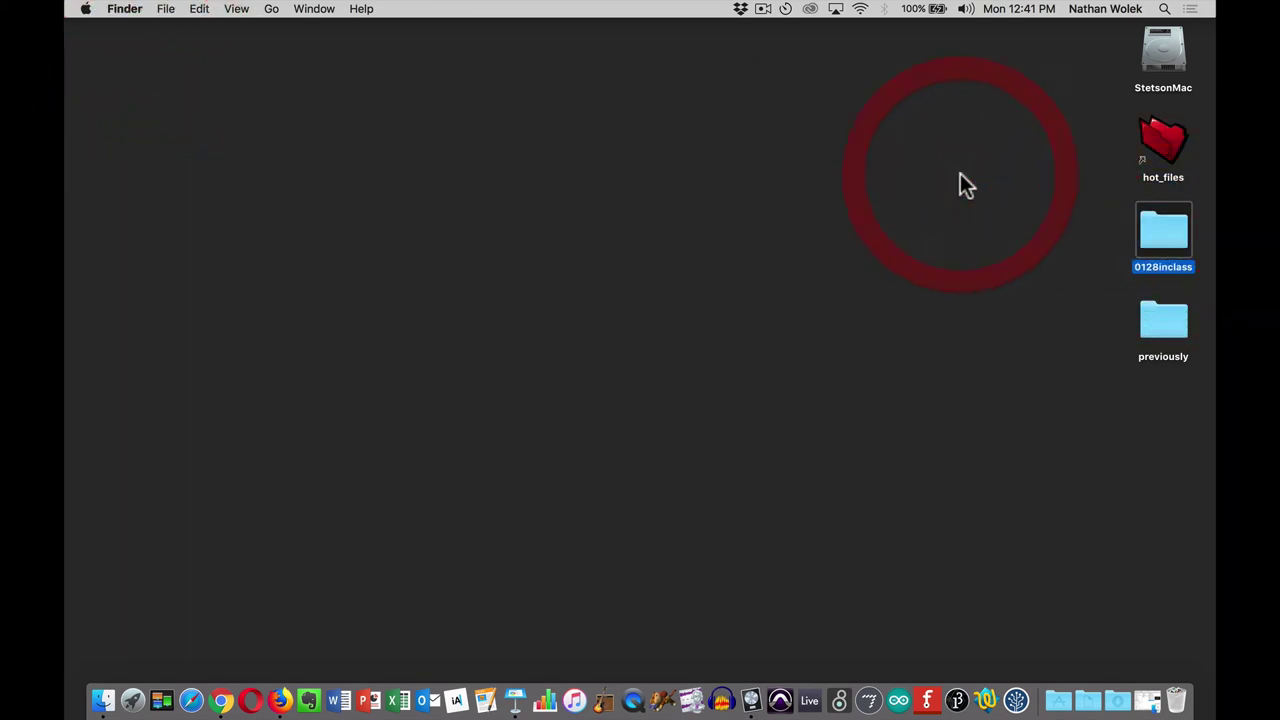
Compress the desktop 0128inclass folder's 72 items into 0128inclass.zip via its context menu.
{"action": "right_click", "coordinate": [1163, 232]}
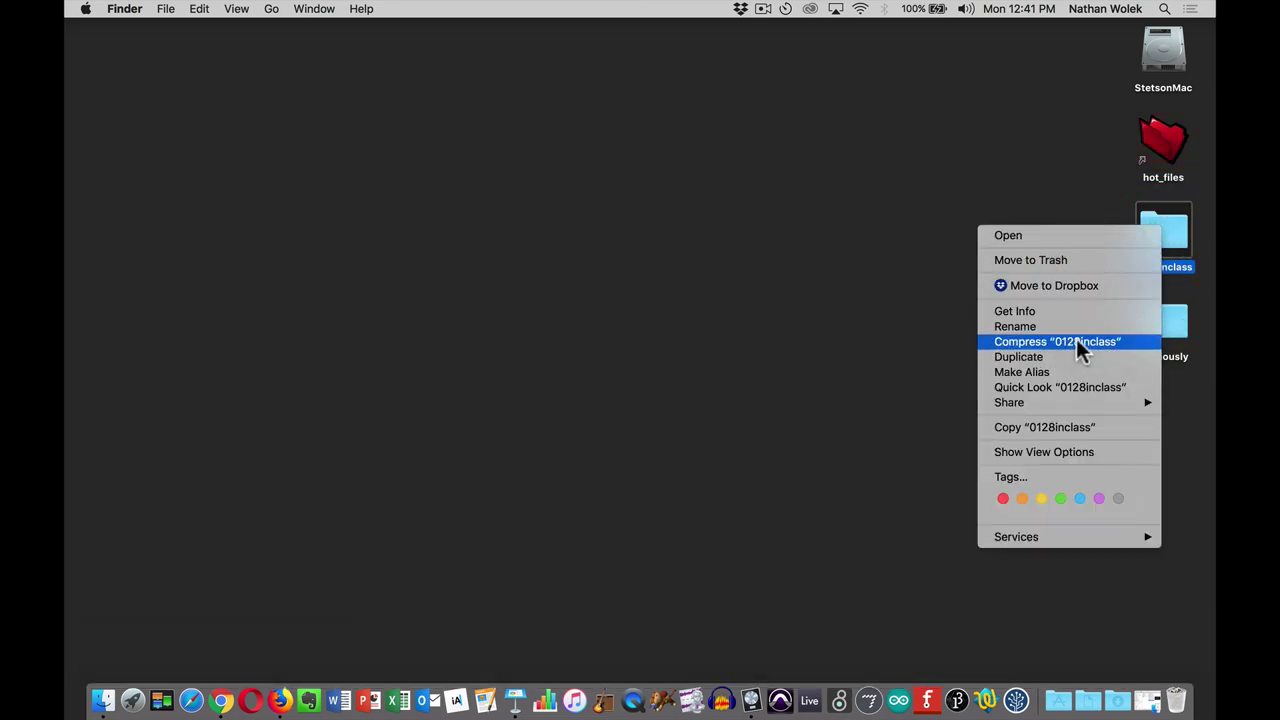
{"action": "left_click", "coordinate": [1076, 341]}
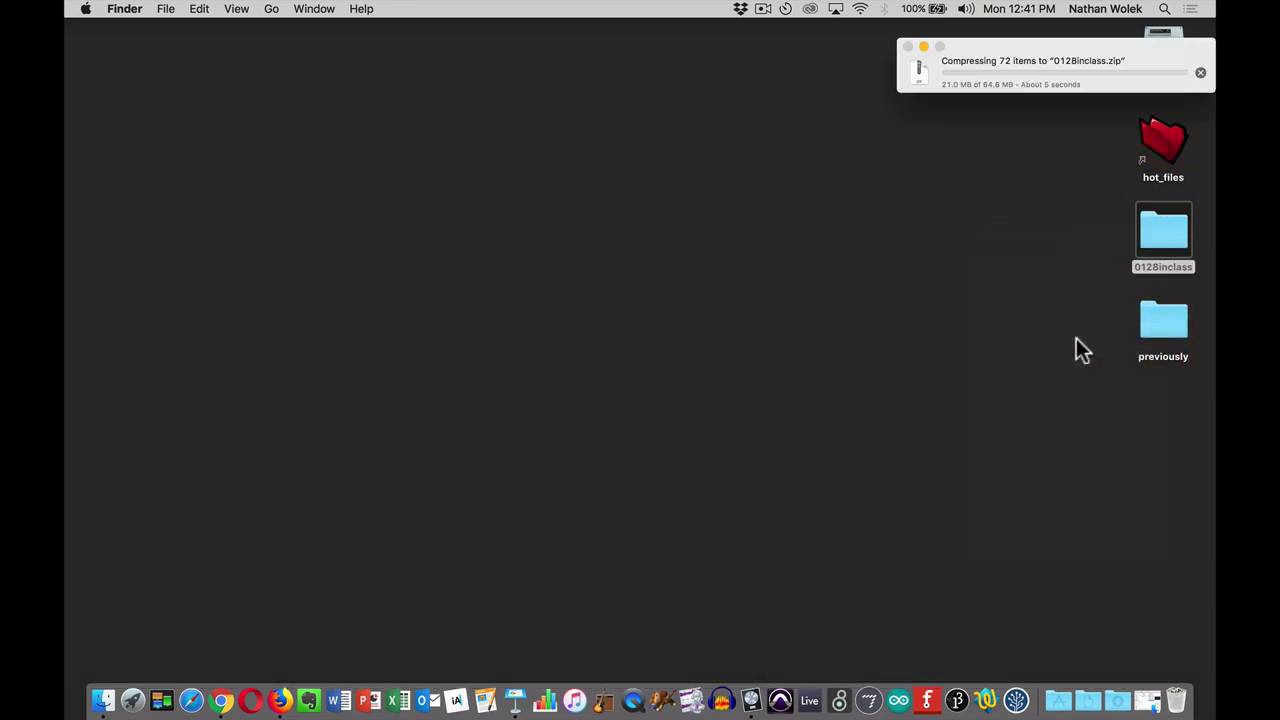
{"action": "key", "text": "alt"}
{"action": "key", "text": "alt+super+8"}
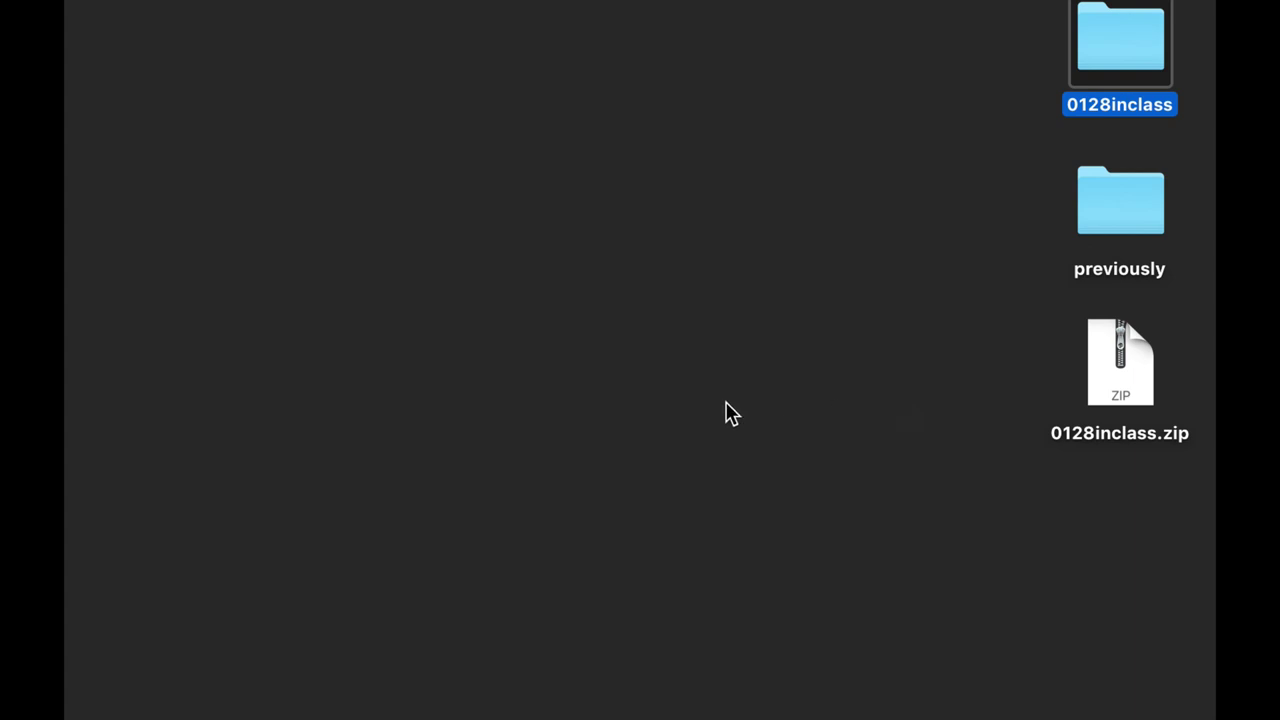
{"action": "key", "text": "alt+super+8"}
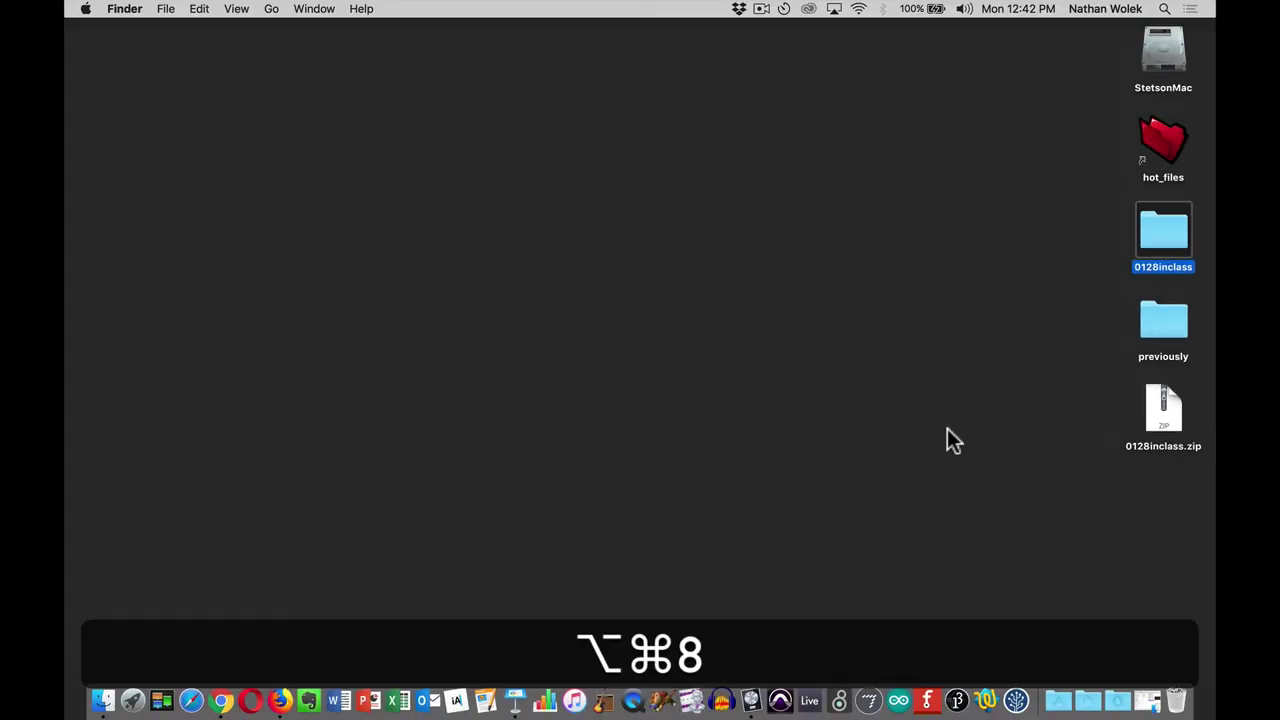